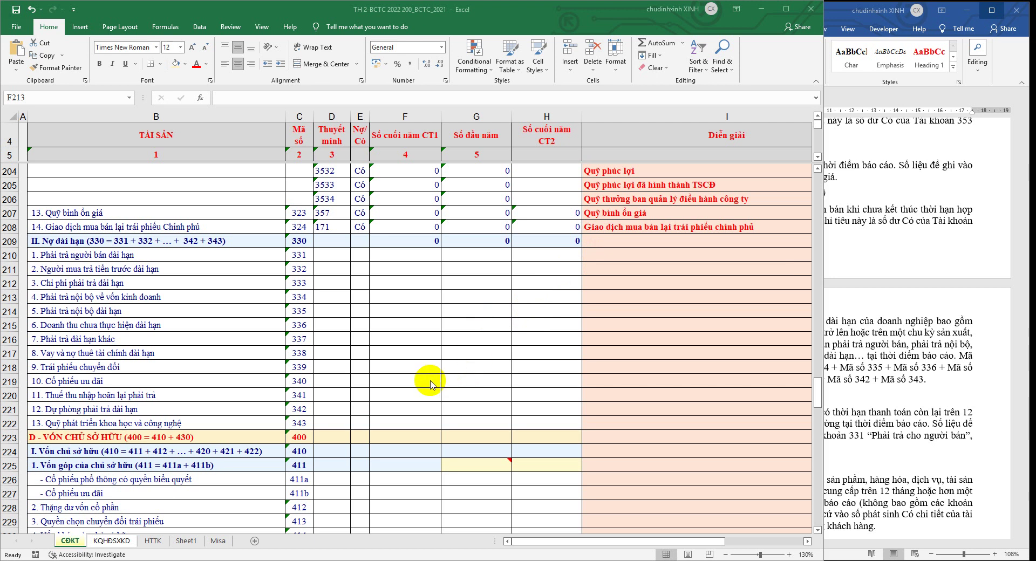
# Read the Circular 200 guidance on long-term payables for code 331
pyautogui.click(936, 362)
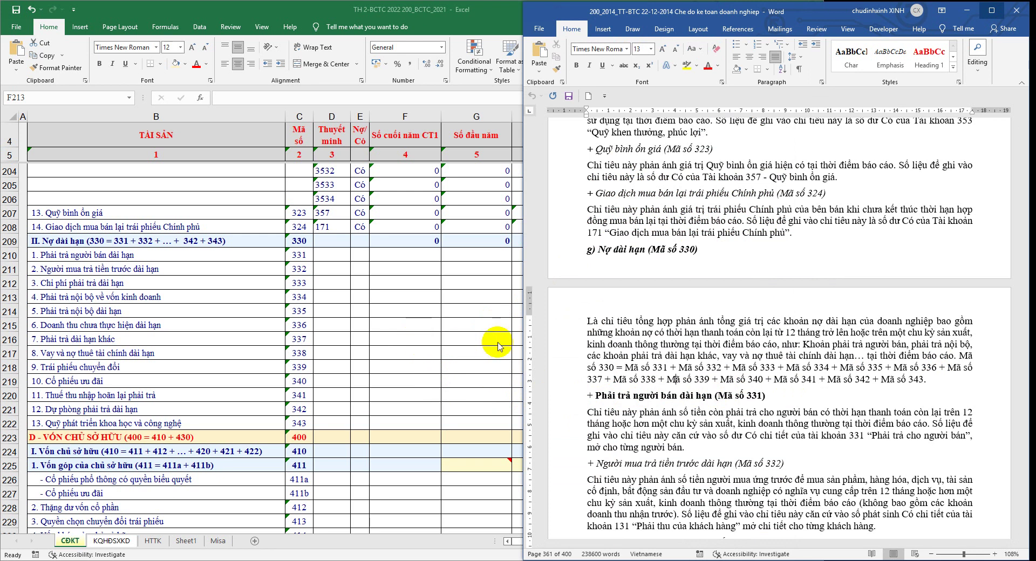
pyautogui.scroll(-6, 707, 349)
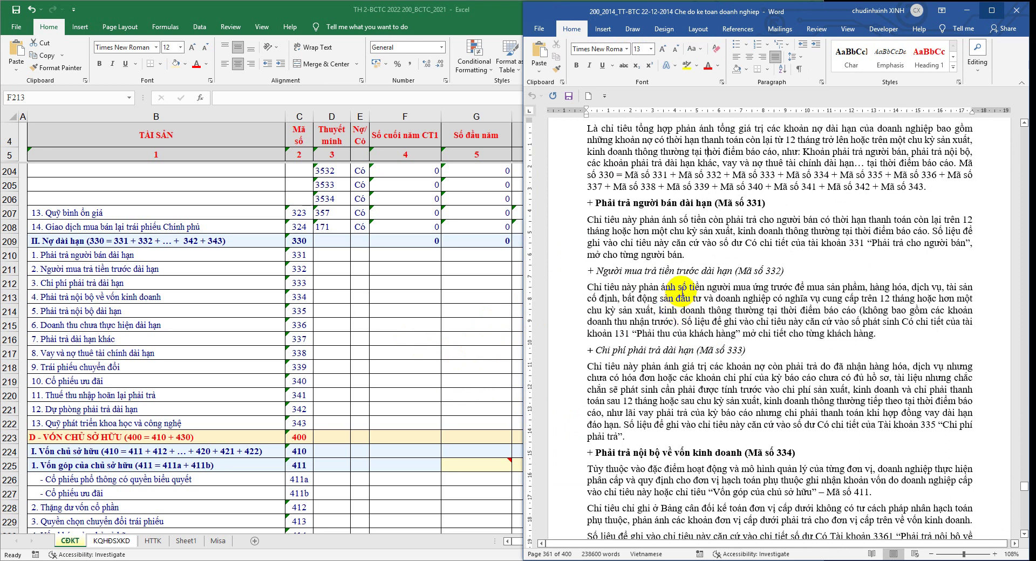
pyautogui.click(428, 285)
# Set row 331's Nợ/Có cell E210 to Có
pyautogui.click(338, 259)
pyautogui.click(361, 256)
pyautogui.click(374, 256)
pyautogui.click(356, 275)
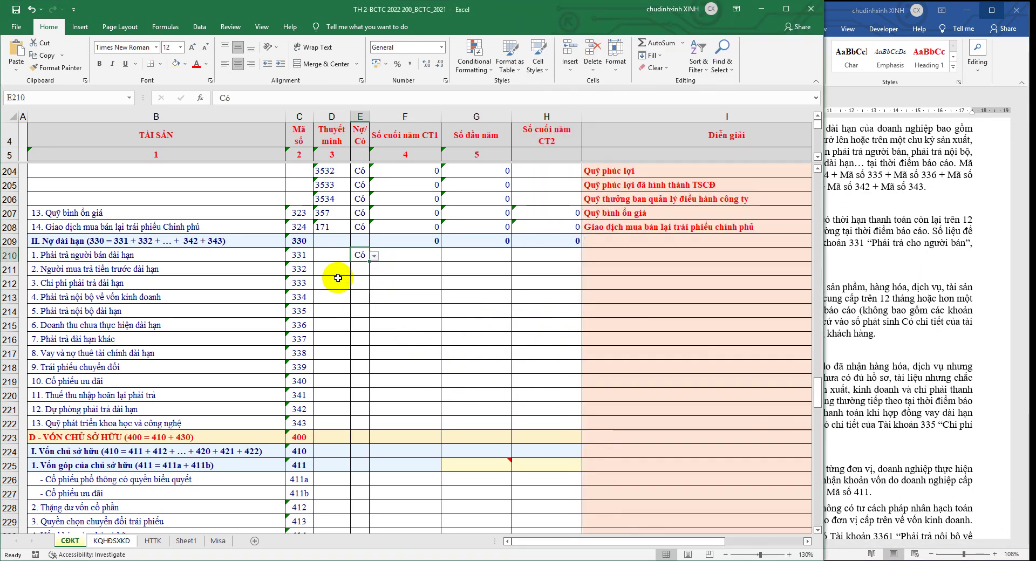
pyautogui.click(153, 541)
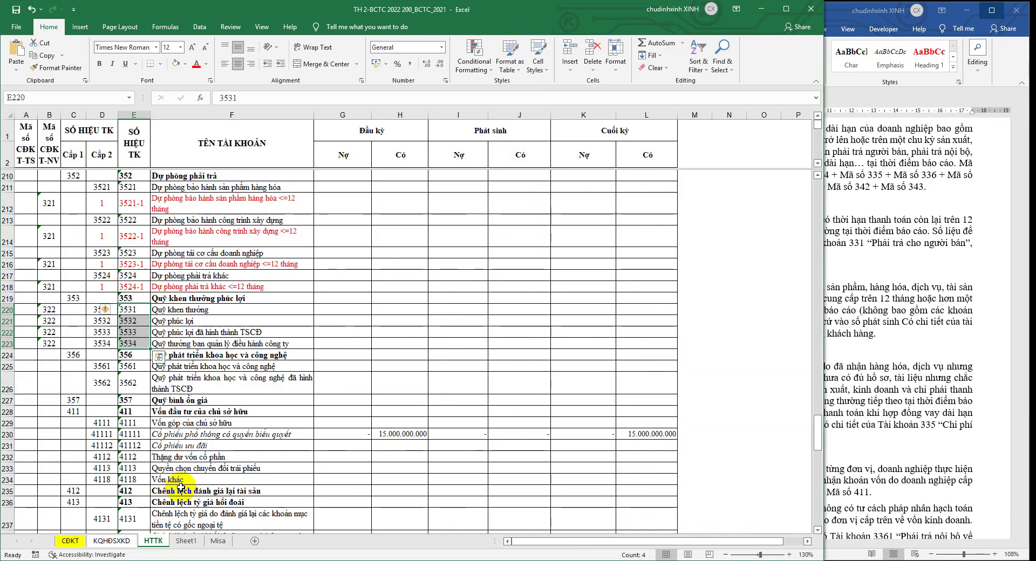
# Locate account 331-2 (payables to sellers over 12 months) on the HTTK sheet
pyautogui.scroll(3, 56, 412)
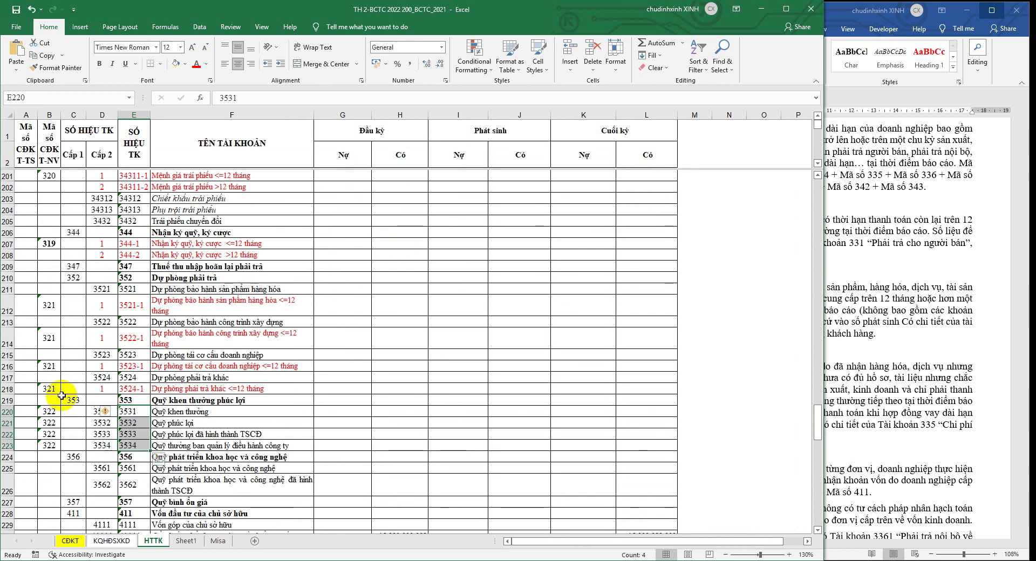
pyautogui.scroll(3, 62, 395)
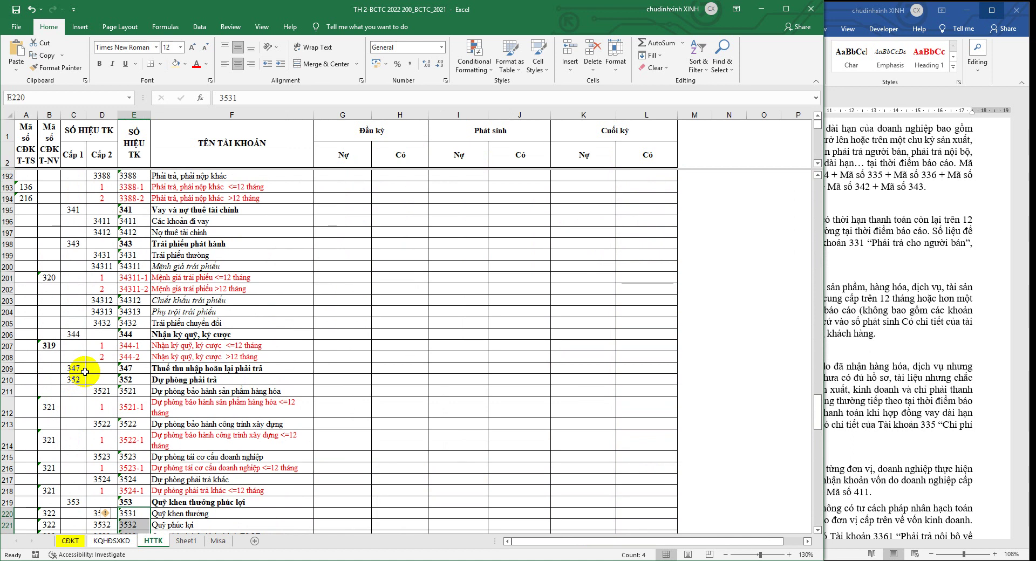
pyautogui.scroll(1, 90, 381)
pyautogui.scroll(3, 90, 380)
pyautogui.scroll(3, 89, 381)
pyautogui.scroll(3, 90, 379)
pyautogui.scroll(3, 90, 379)
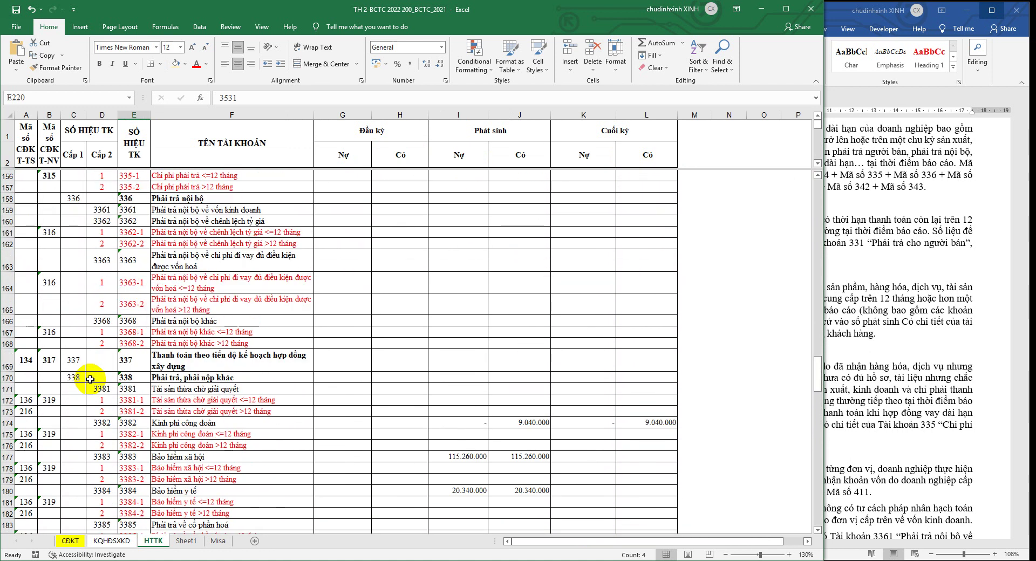
pyautogui.scroll(4, 90, 380)
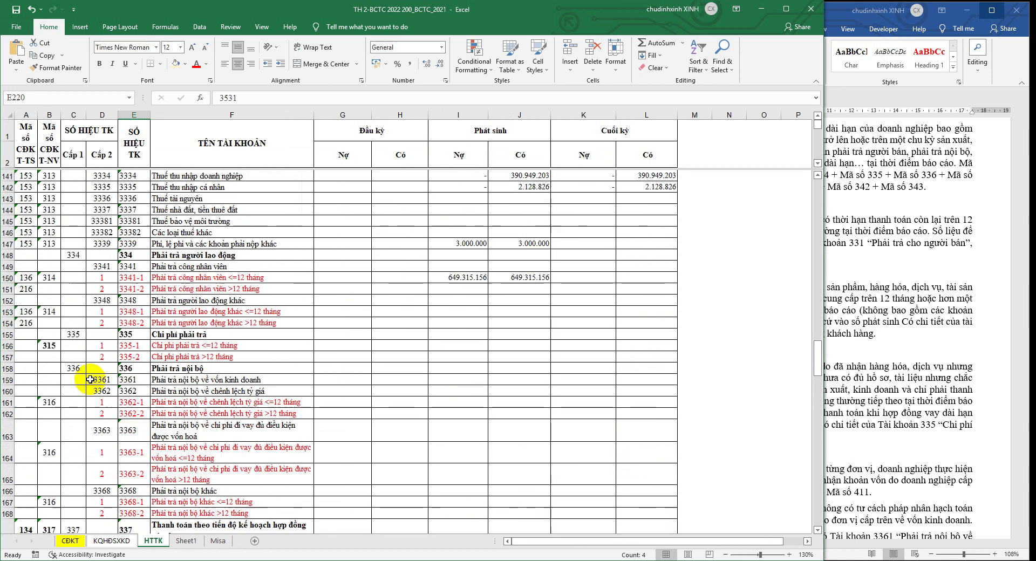
pyautogui.scroll(4, 91, 379)
pyautogui.scroll(1, 90, 379)
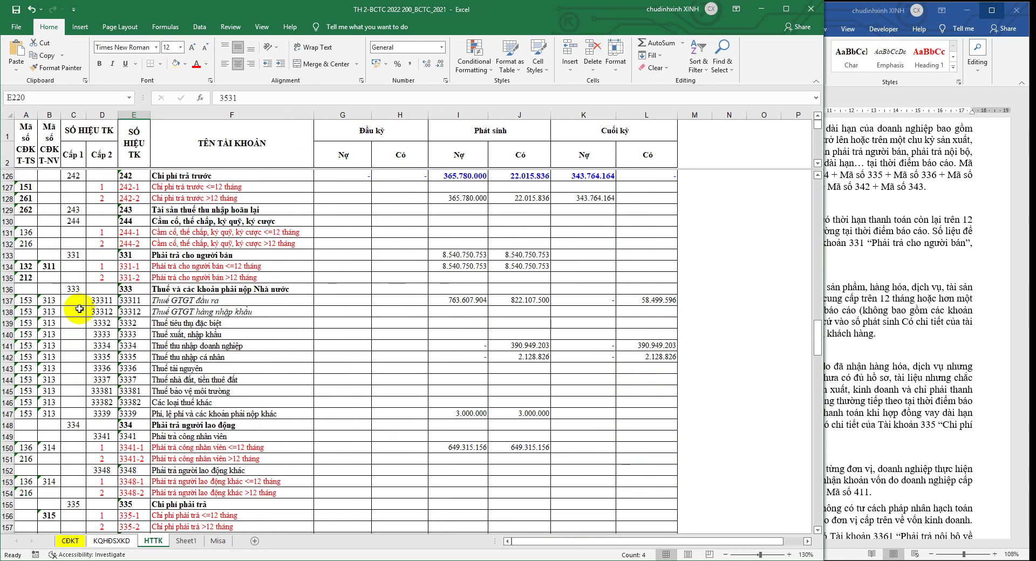
pyautogui.click(33, 279)
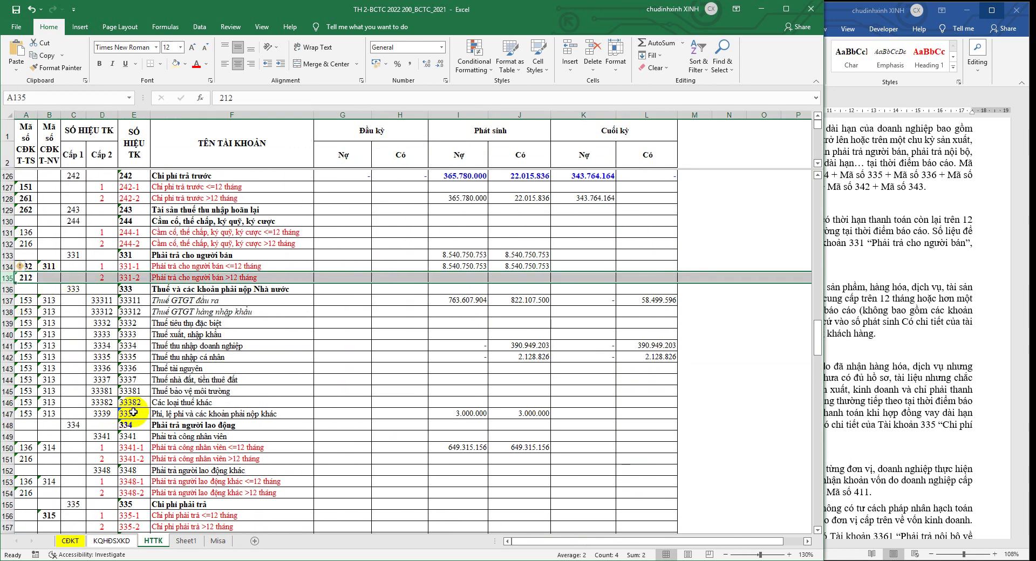
# Copy code 331 from CDKT cell C210 into HTTK cell B135 for account 331-2
pyautogui.click(71, 542)
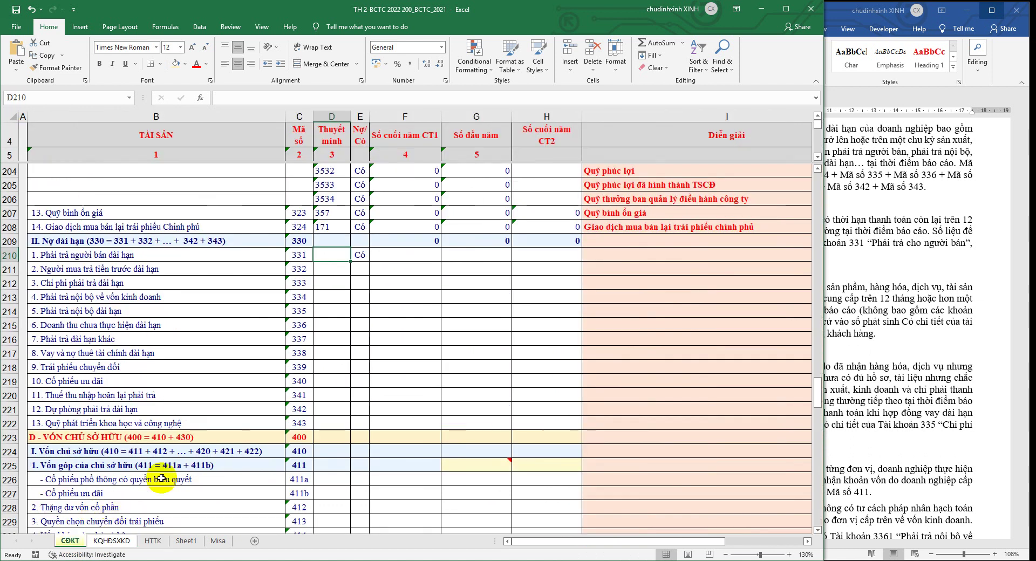
pyautogui.rightClick(305, 255)
pyautogui.click(330, 279)
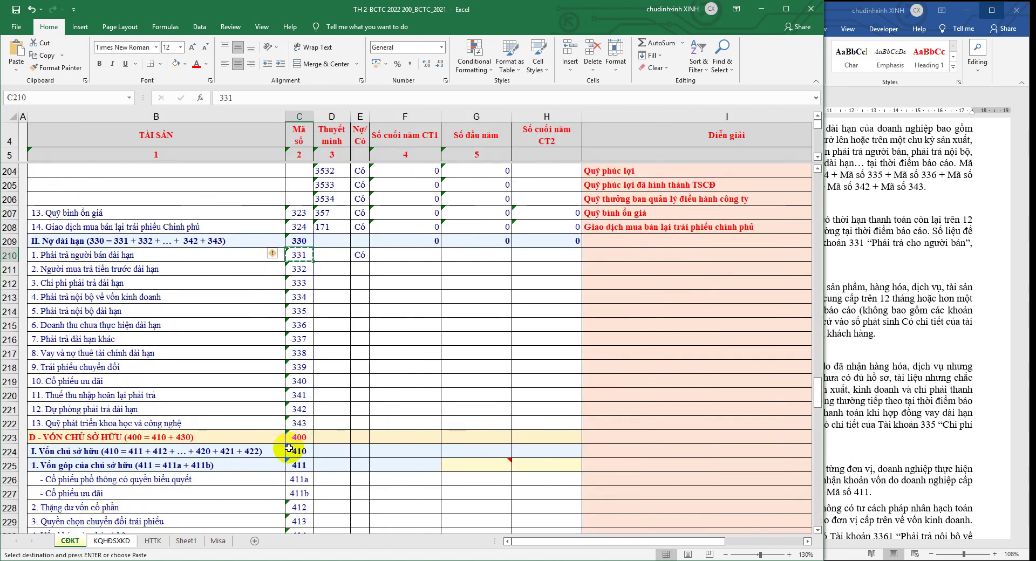
pyautogui.click(151, 543)
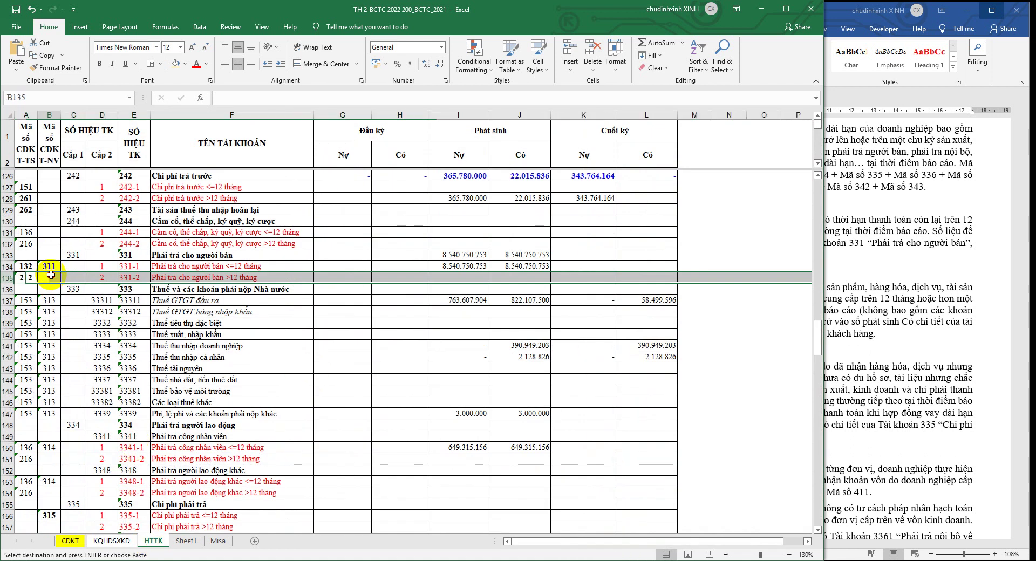
pyautogui.rightClick(53, 277)
pyautogui.click(90, 322)
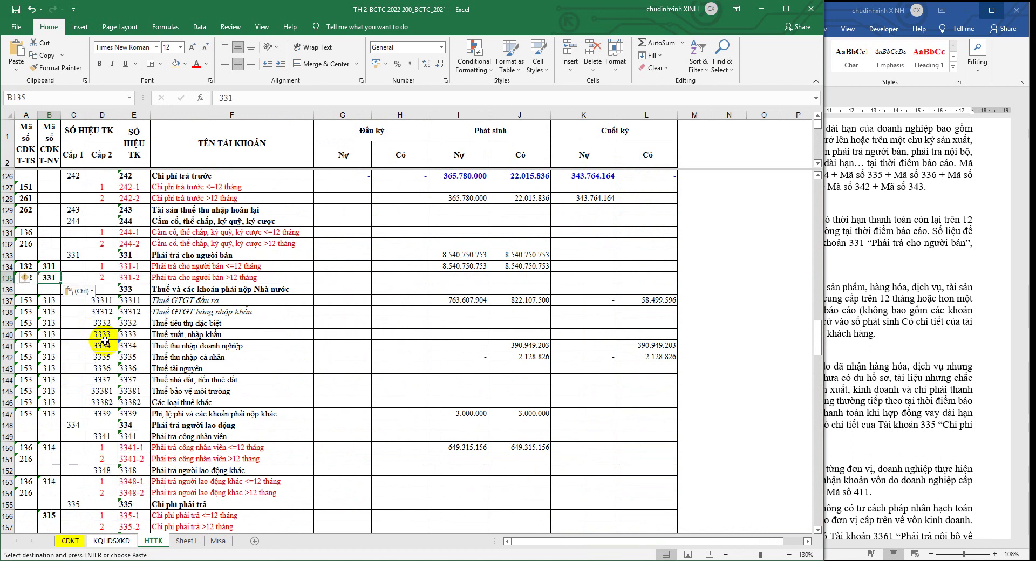
# Copy account number 331-2 from HTTK cell E135
pyautogui.click(139, 280)
pyautogui.rightClick(139, 279)
pyautogui.click(162, 296)
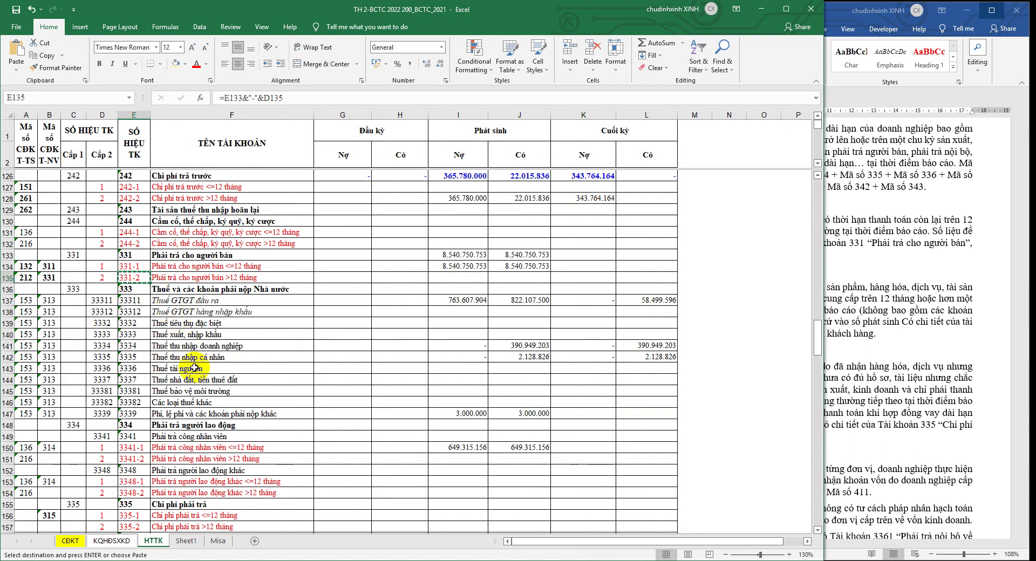
pyautogui.click(70, 540)
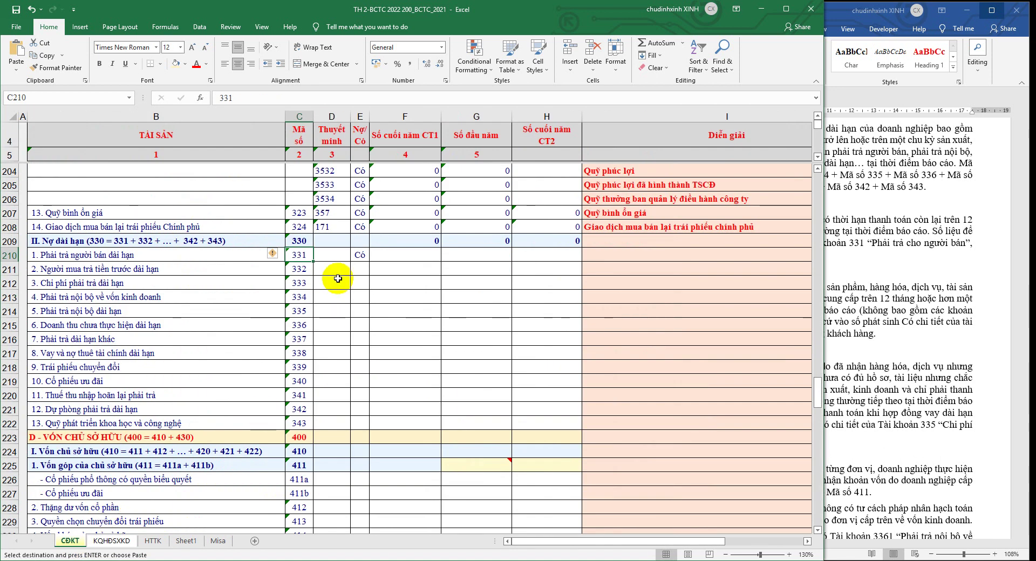
# Paste note 331-2 into D210 and copy the F207:H207 SUMIF formulas into F210:H210
pyautogui.rightClick(338, 257)
pyautogui.click(378, 295)
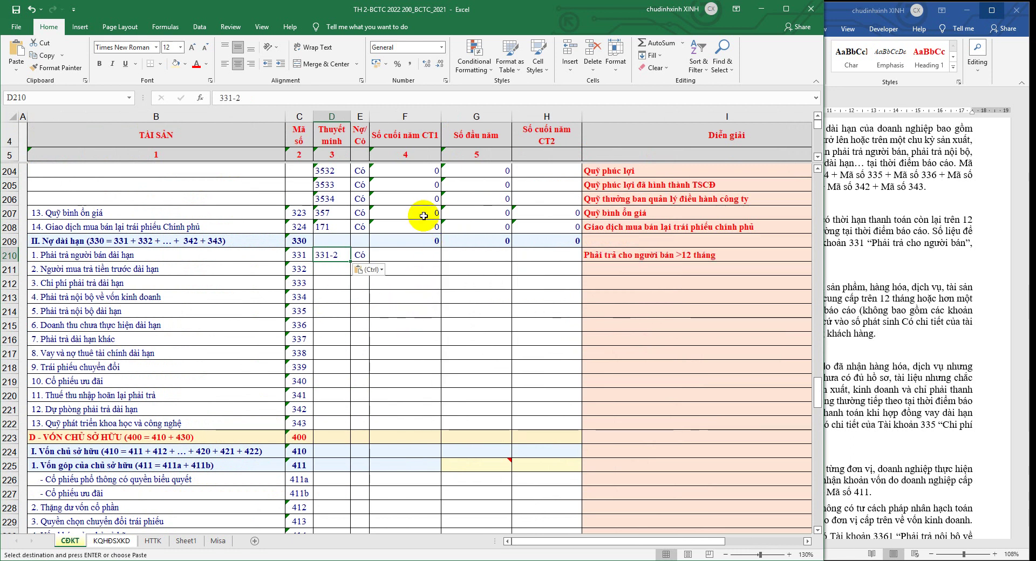
pyautogui.moveTo(427, 214); pyautogui.dragTo(522, 214)
pyautogui.rightClick(522, 213)
pyautogui.click(540, 238)
pyautogui.rightClick(395, 254)
pyautogui.click(423, 308)
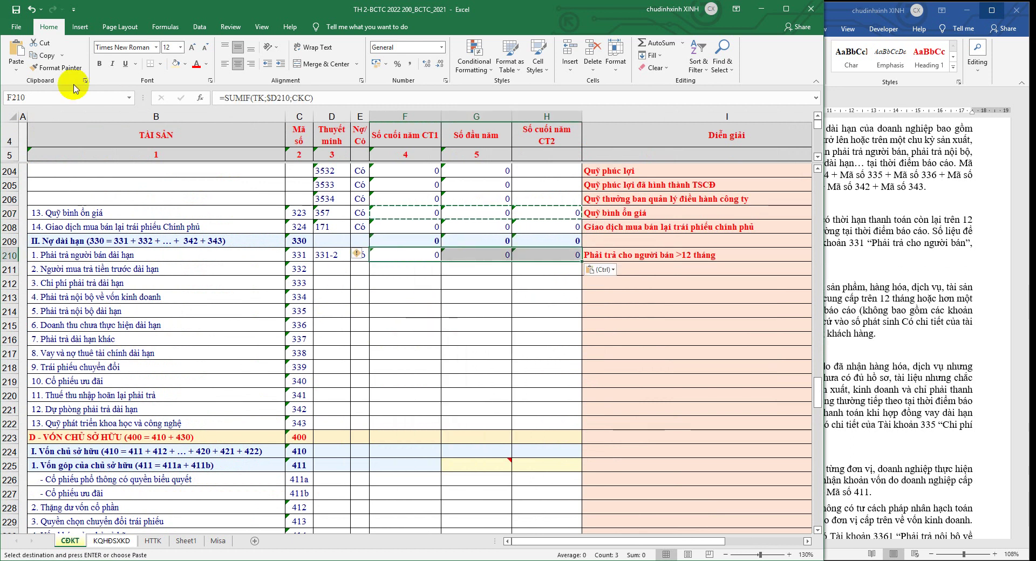
pyautogui.click(16, 9)
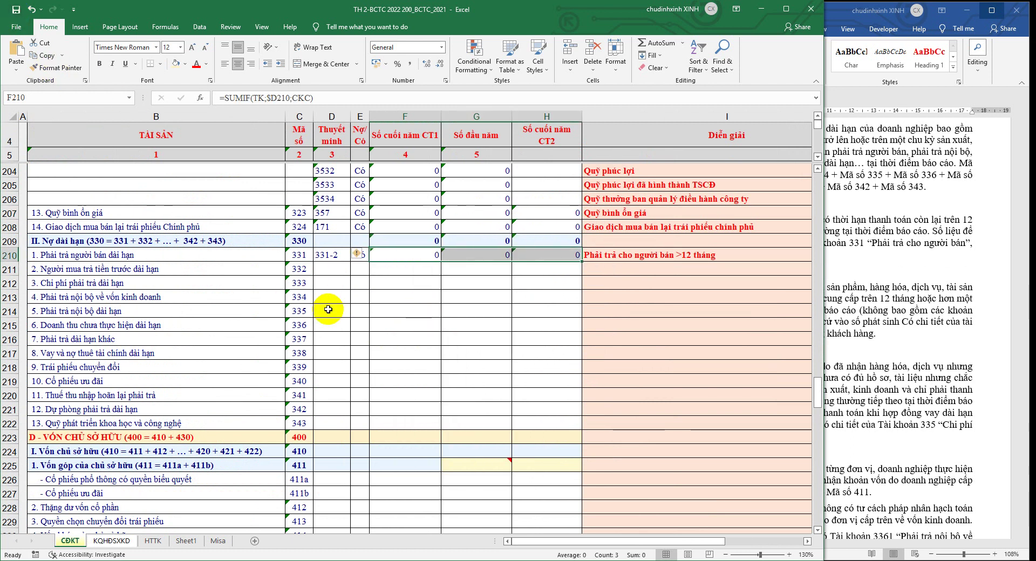
pyautogui.click(336, 271)
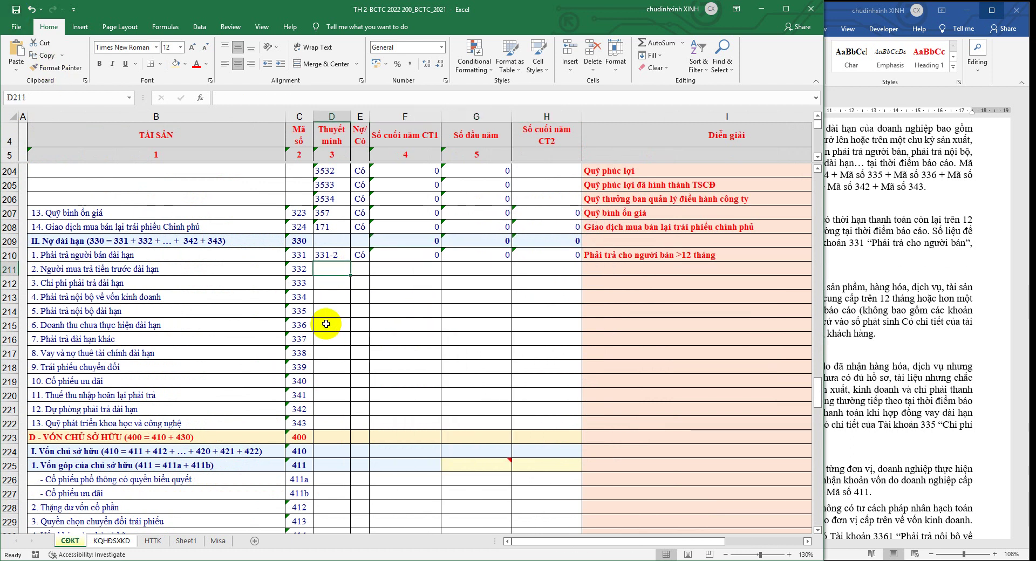
pyautogui.click(912, 332)
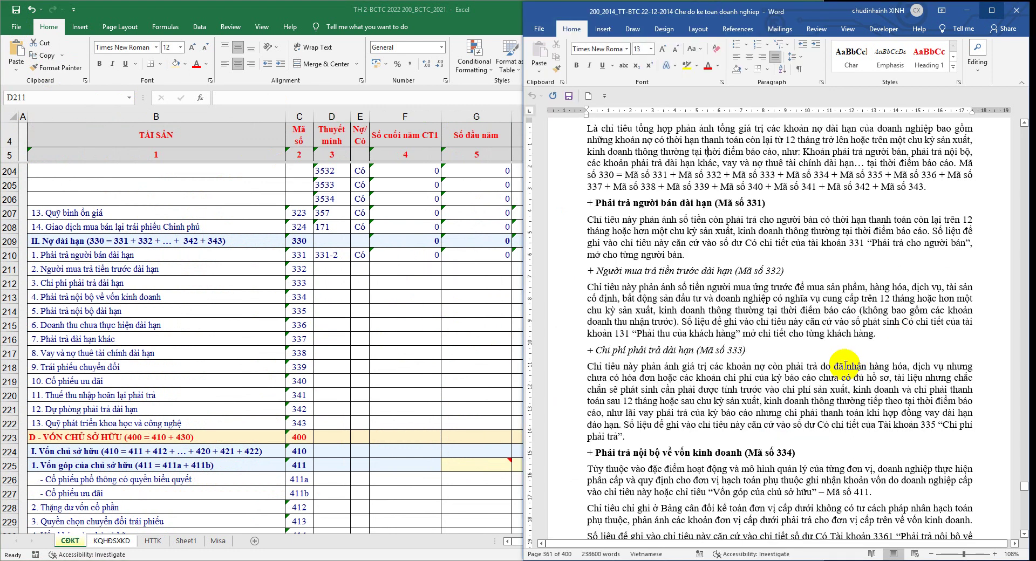
# Check the code 332 guidance and set row 332's Nợ/Có cell E211 to Có
pyautogui.scroll(-2, 805, 324)
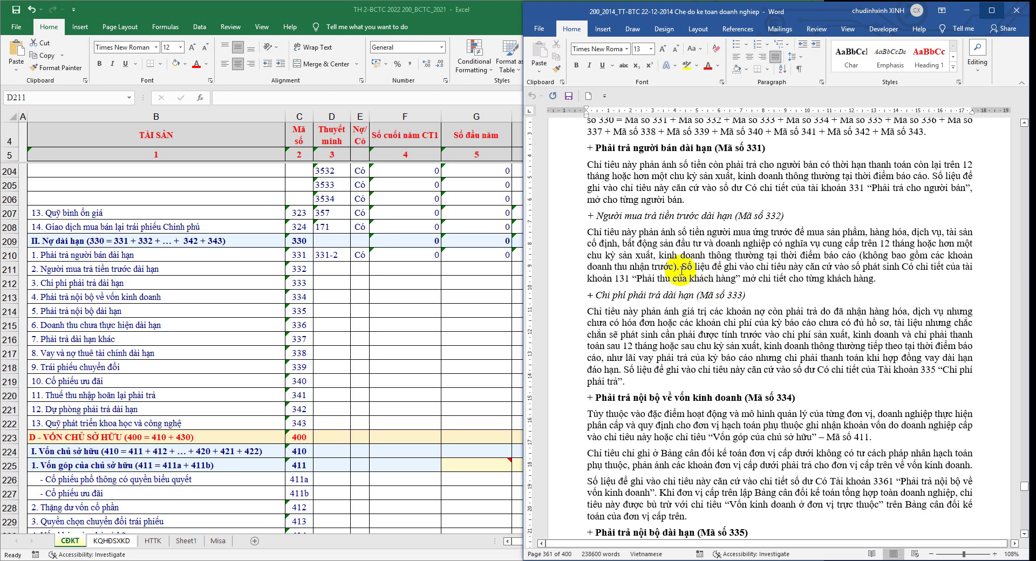
pyautogui.hotkey('alt', 'Tab')
pyautogui.rightClick(304, 266)
pyautogui.press('Escape')
pyautogui.click(360, 268)
pyautogui.click(374, 270)
pyautogui.click(342, 290)
# Copy code 332 from C211 while comparing it against the Circular 200 guidance
pyautogui.click(300, 269)
pyautogui.rightClick(303, 268)
pyautogui.click(343, 289)
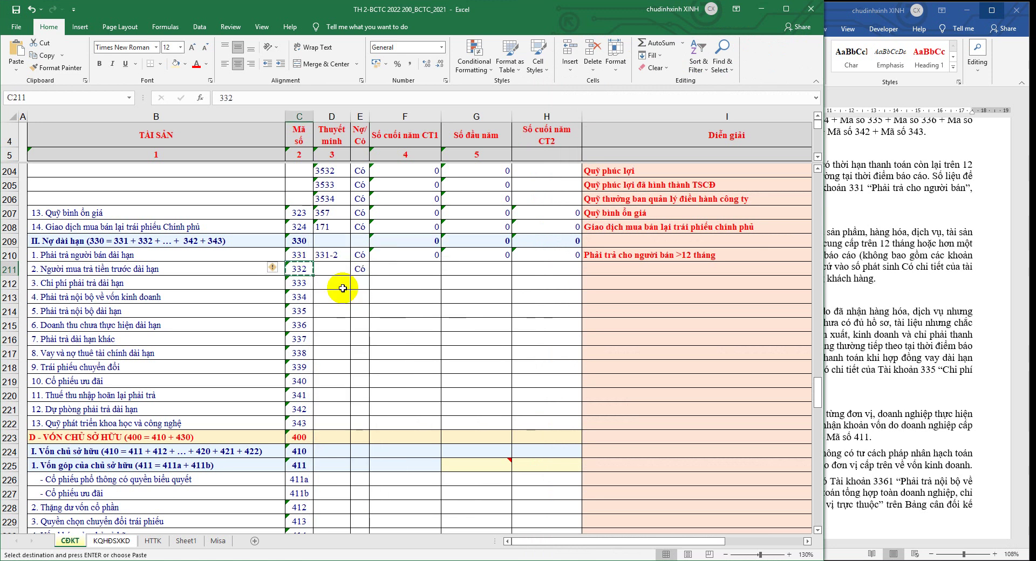
pyautogui.rightClick(298, 269)
pyautogui.press('Escape')
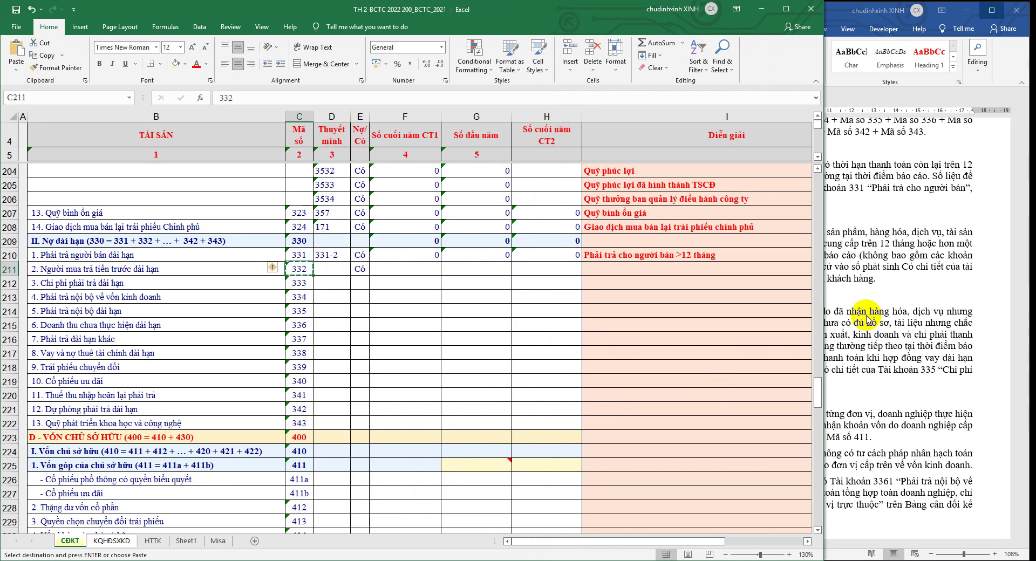
pyautogui.click(867, 318)
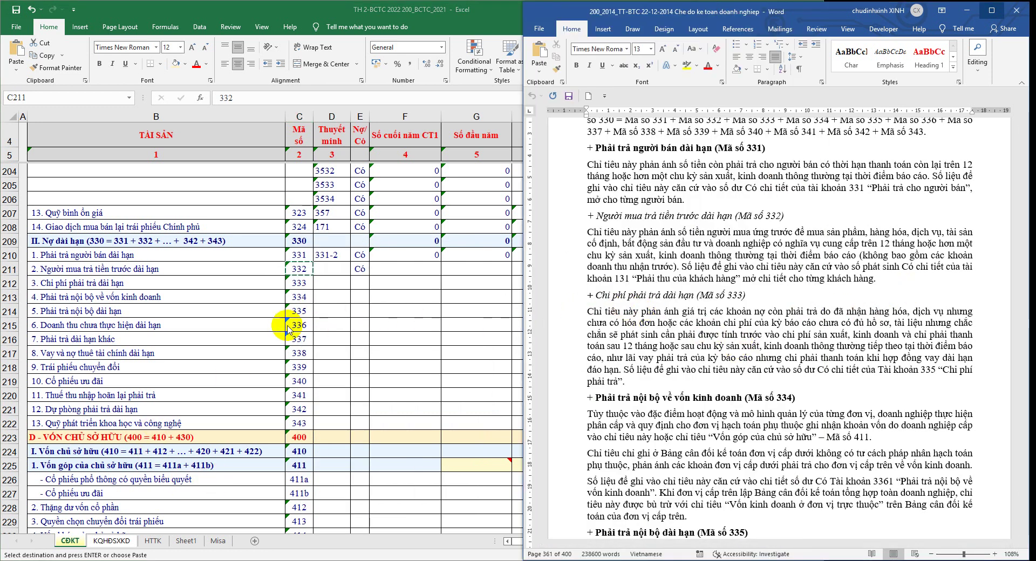
pyautogui.click(299, 268)
pyautogui.rightClick(300, 268)
pyautogui.press('Escape')
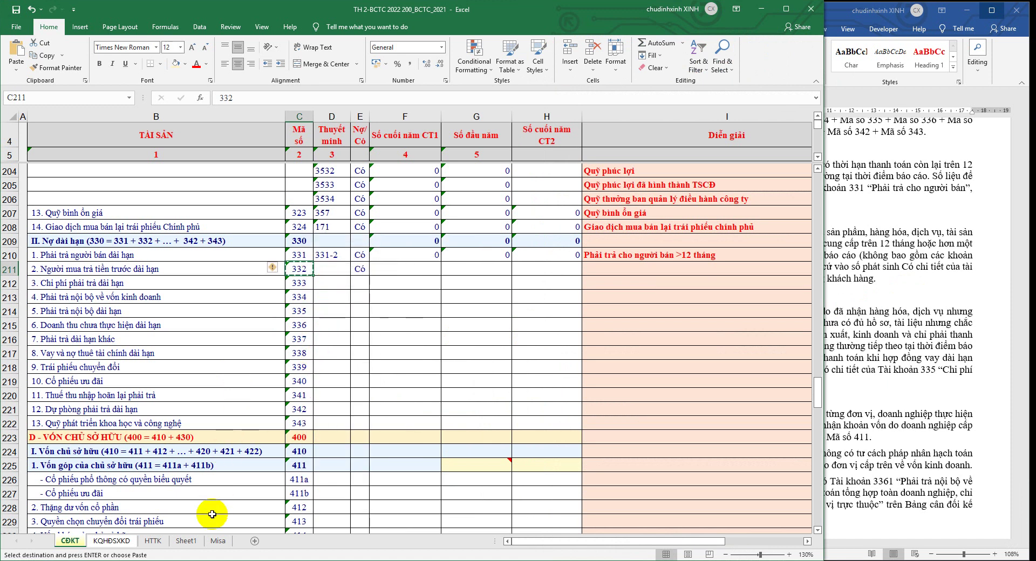
# Reread the code 332 guidance, then copy code 332 from C211 again
pyautogui.click(888, 295)
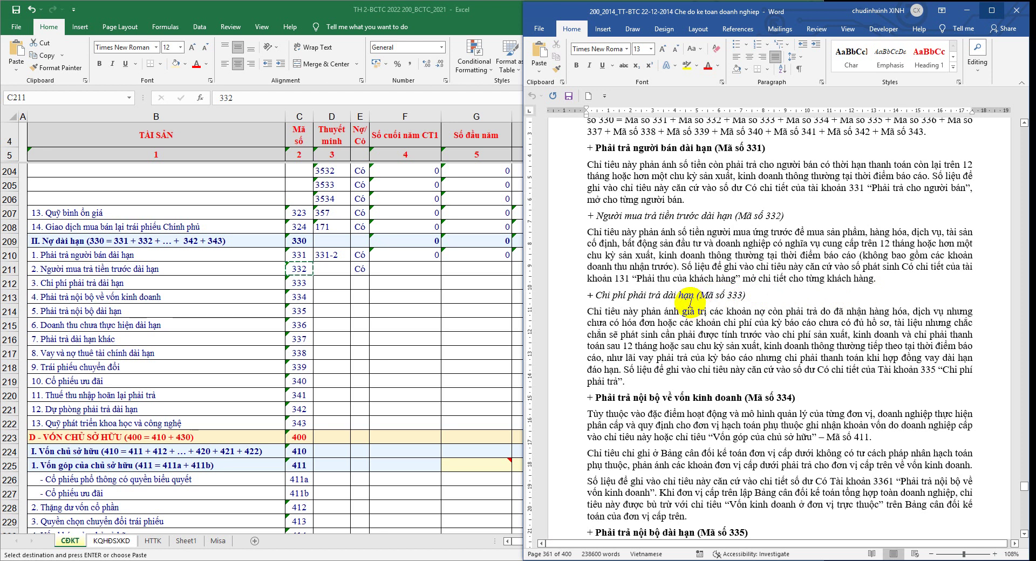
pyautogui.click(300, 268)
pyautogui.rightClick(301, 270)
pyautogui.click(301, 270)
pyautogui.rightClick(294, 269)
pyautogui.click(320, 291)
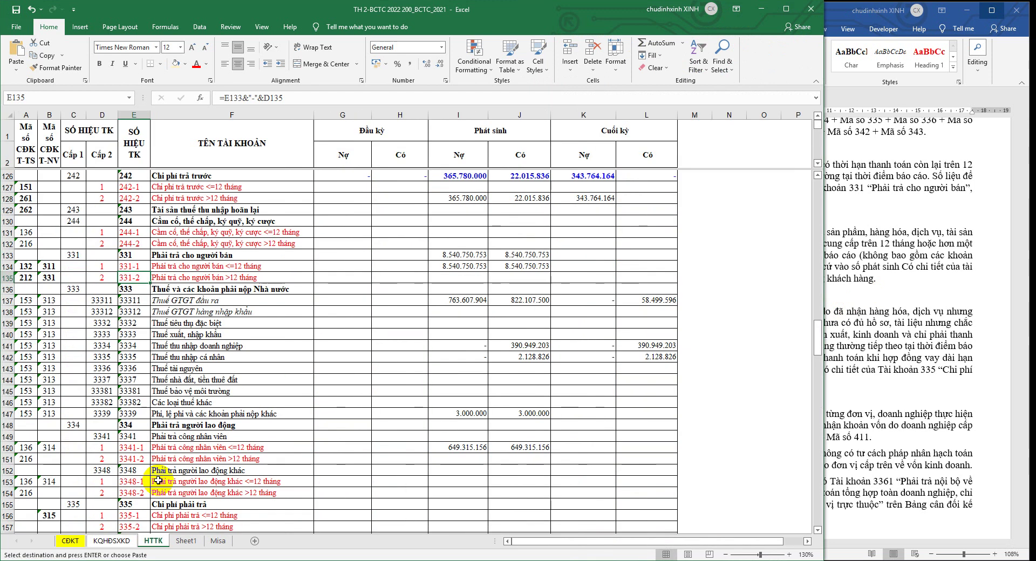
pyautogui.click(153, 540)
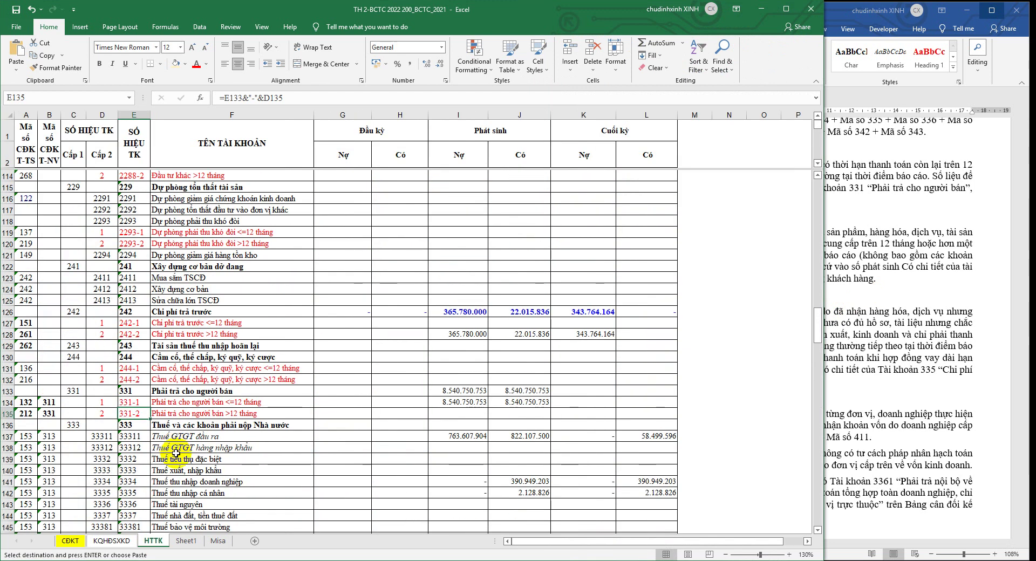
# Paste code 332 into HTTK cell B35 for account 131-2 (receivables over 12 months)
pyautogui.scroll(10, 175, 447)
pyautogui.moveTo(817, 286); pyautogui.dragTo(817, 249)
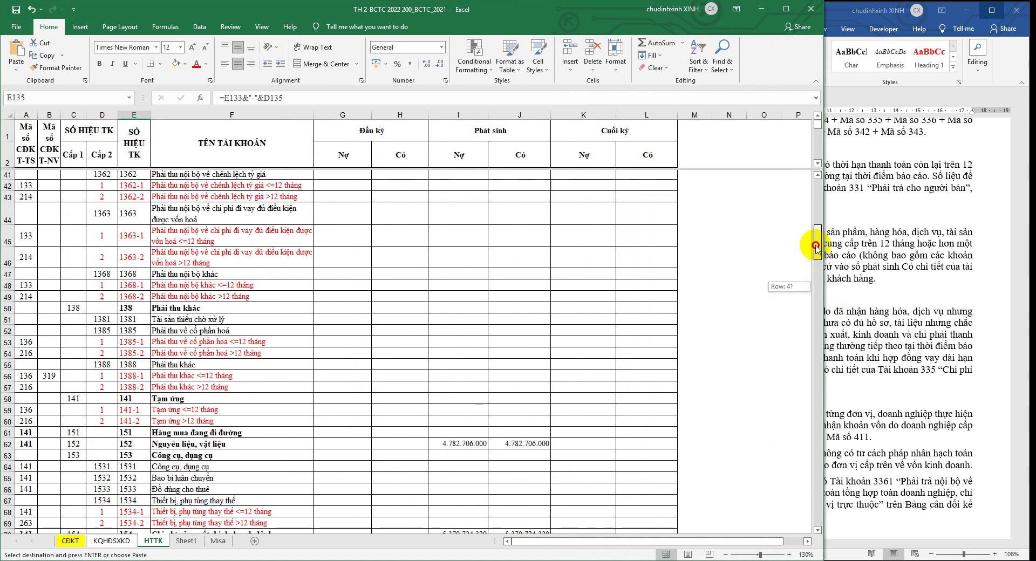
pyautogui.moveTo(817, 249); pyautogui.dragTo(817, 241)
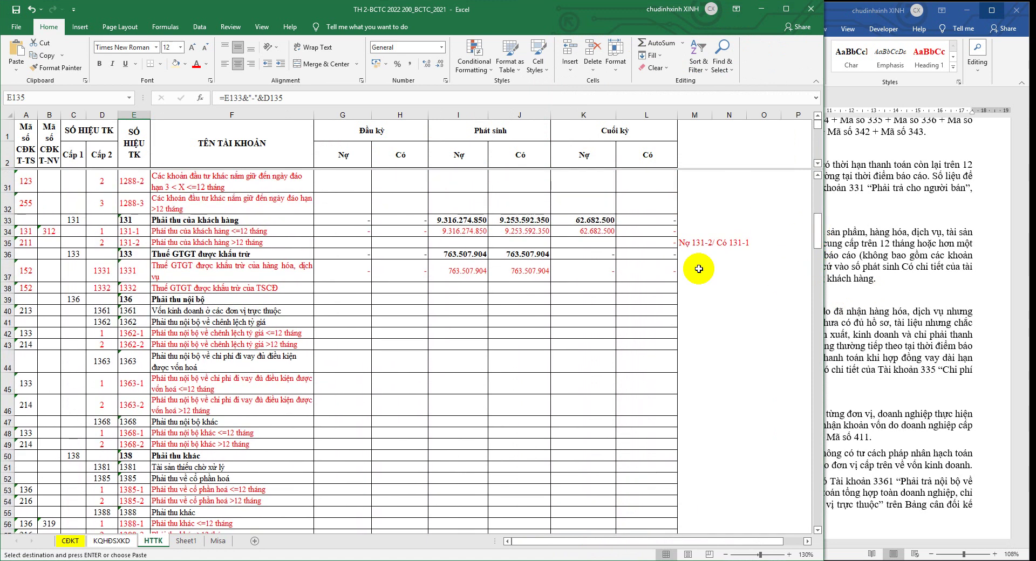
pyautogui.click(5, 232)
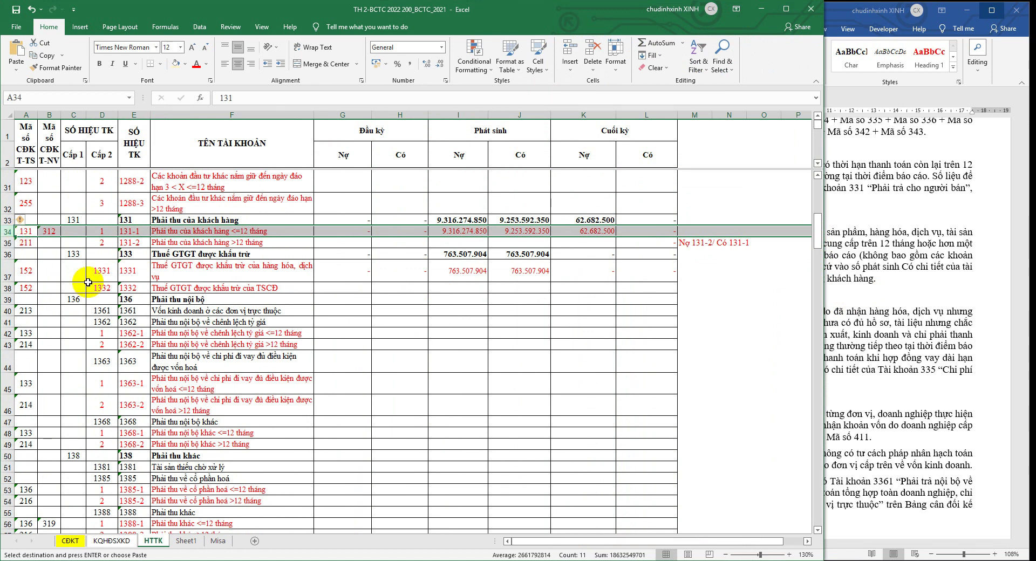
pyautogui.rightClick(52, 243)
pyautogui.click(76, 285)
# Compare with account 131-1 and check the 'Nợ 131-2/ Có 131-1' note in M35
pyautogui.click(52, 232)
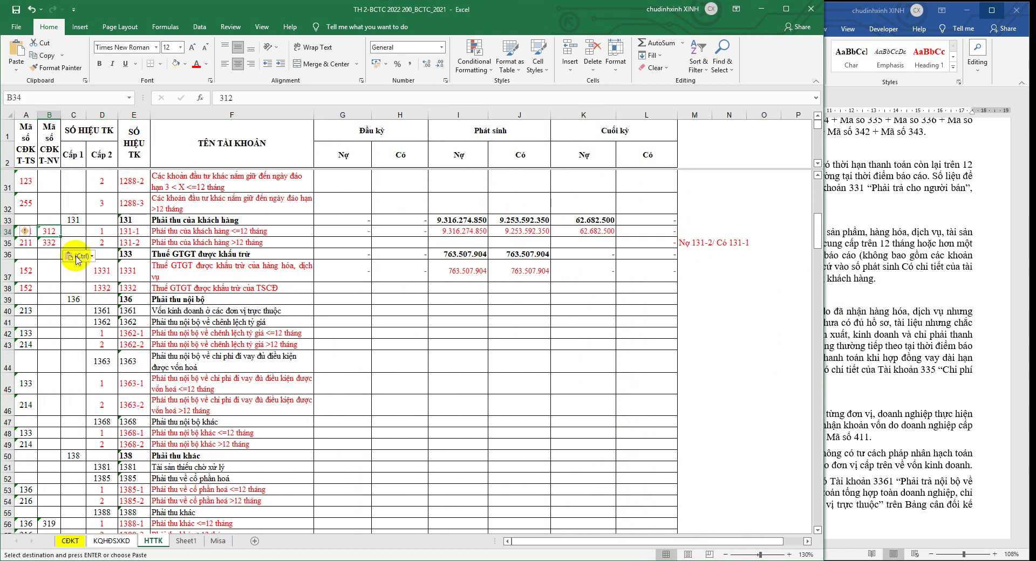
pyautogui.click(7, 232)
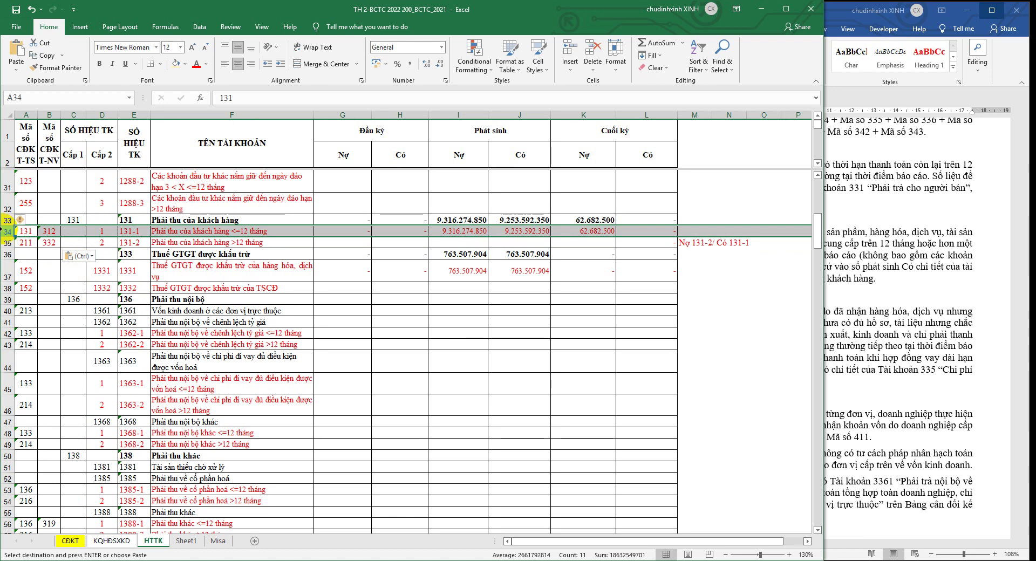
pyautogui.click(8, 243)
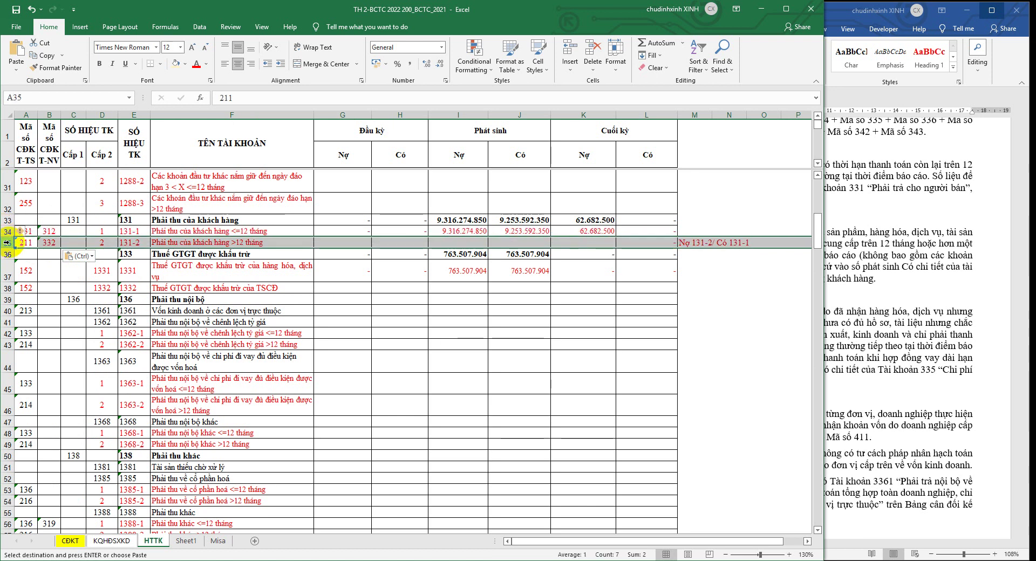
pyautogui.click(688, 268)
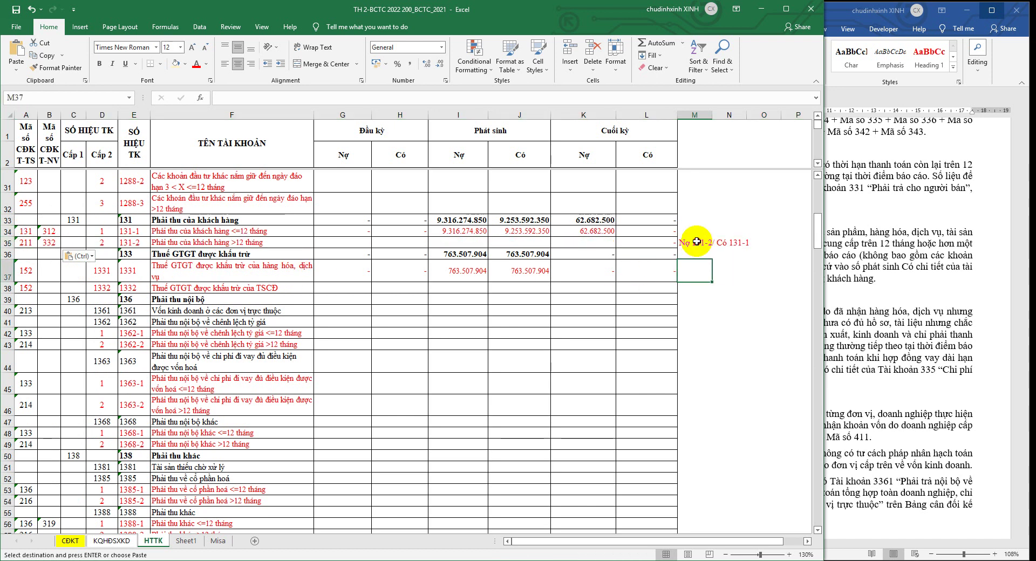
pyautogui.click(697, 242)
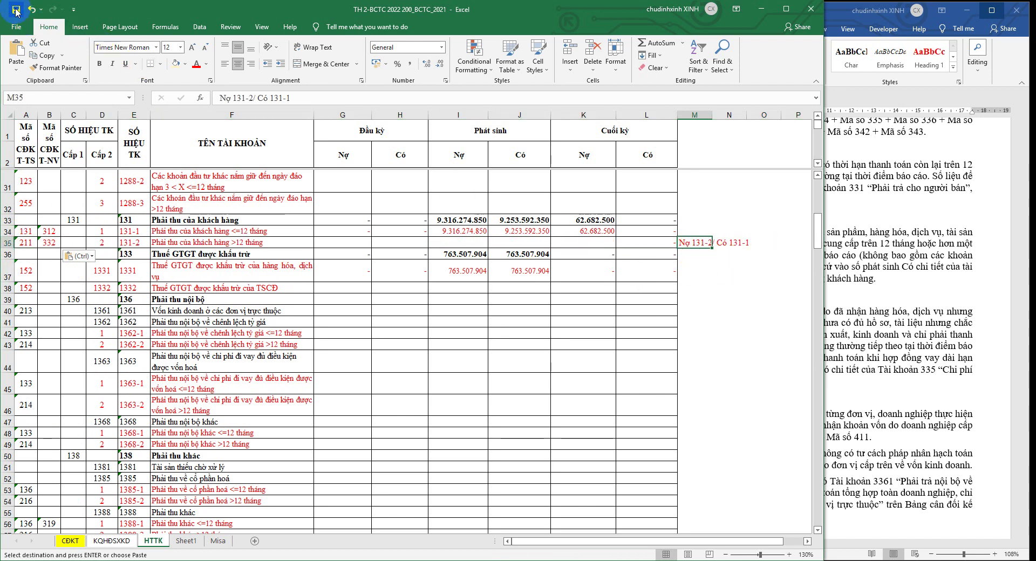
pyautogui.click(70, 541)
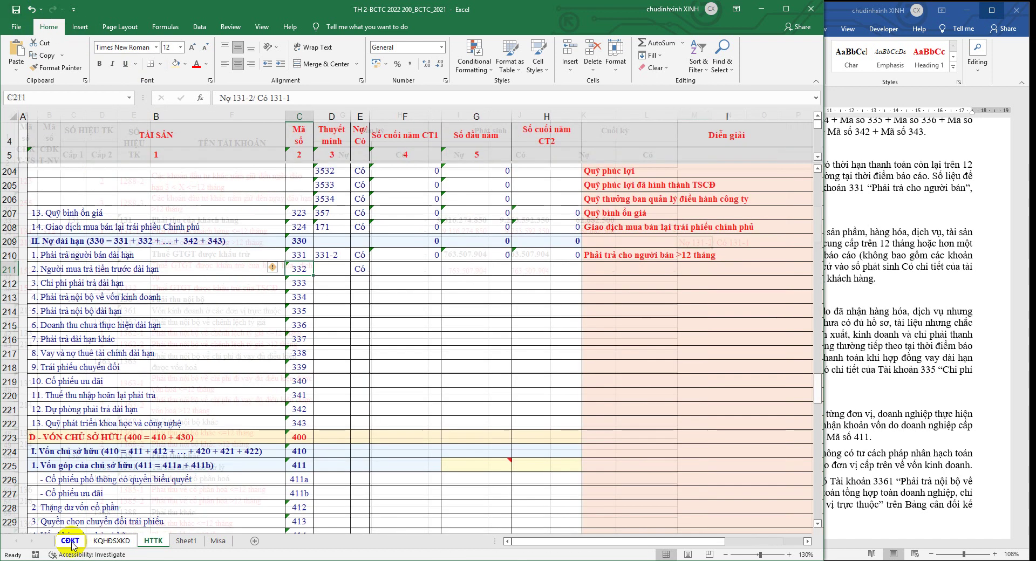
# Copy account 131-2 from HTTK cell E35
pyautogui.click(153, 541)
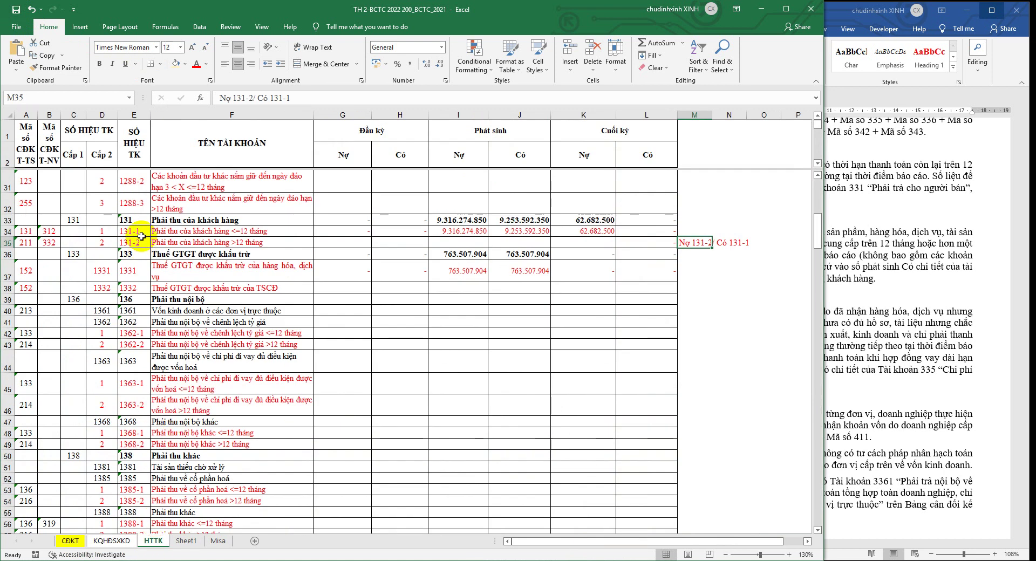
pyautogui.rightClick(143, 242)
pyautogui.click(165, 262)
pyautogui.rightClick(141, 243)
pyautogui.click(164, 262)
pyautogui.click(70, 542)
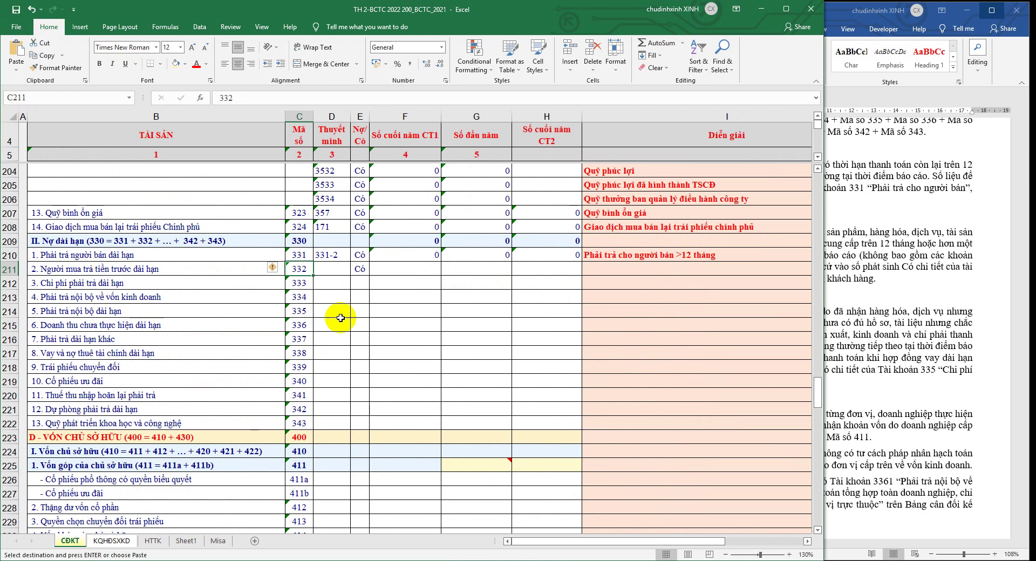
# Paste 131-2 and its description into row 211 and extend the SUMIF formulas to F211:H211
pyautogui.rightClick(334, 267)
pyautogui.click(358, 317)
pyautogui.moveTo(426, 254)
pyautogui.mouseDown()
pyautogui.moveTo(568, 259)
pyautogui.moveTo(581, 275)
pyautogui.mouseUp()
pyautogui.press('Escape')
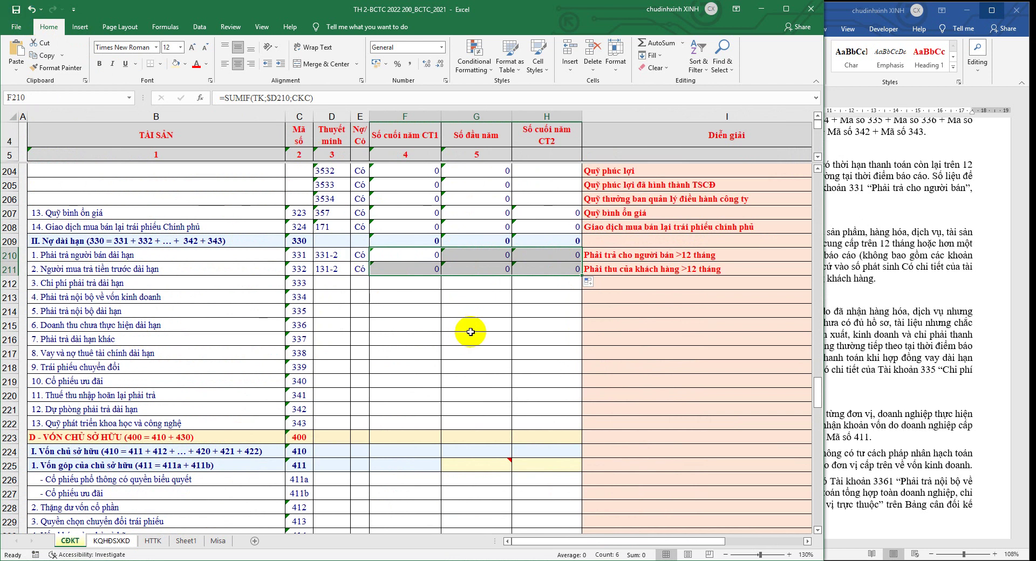
pyautogui.click(910, 258)
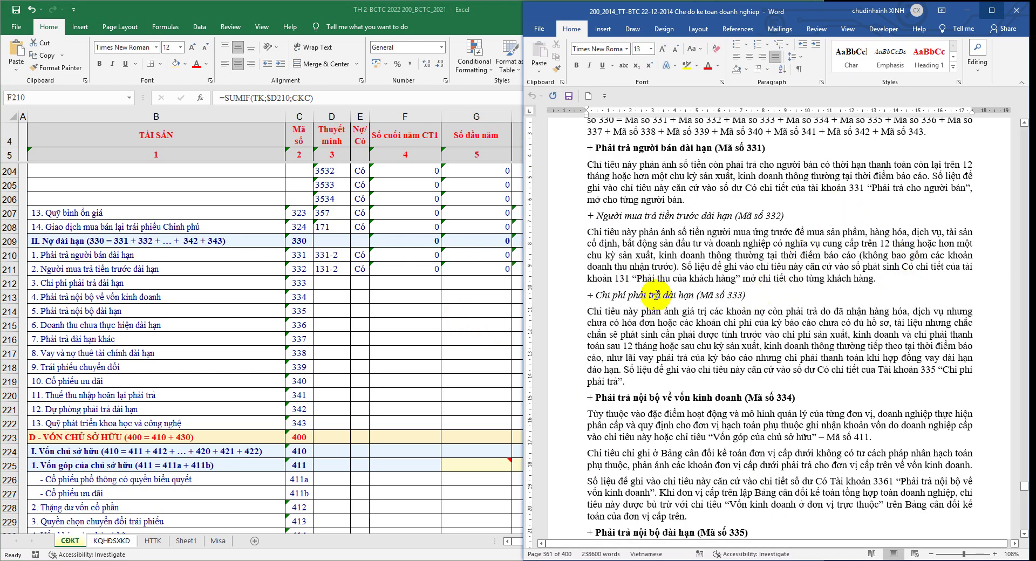
# Check the code 333 guidance and copy code 333 from CDKT cell C212
pyautogui.scroll(-2, 667, 283)
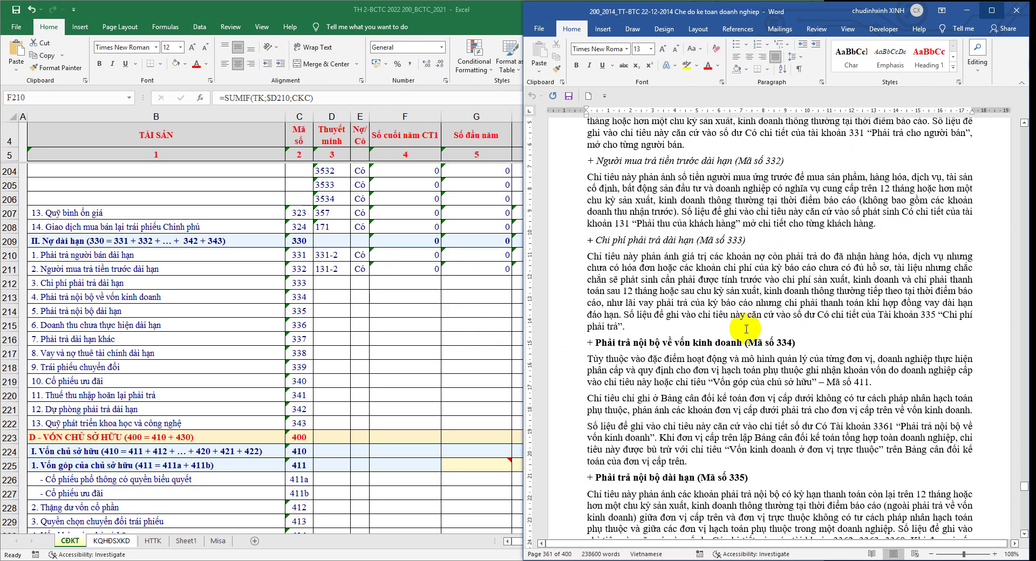
pyautogui.click(400, 321)
pyautogui.click(301, 283)
pyautogui.rightClick(301, 283)
pyautogui.moveTo(360, 268); pyautogui.dragTo(359, 282)
pyautogui.rightClick(301, 283)
pyautogui.click(324, 309)
# Paste code 333 into HTTK cell B157 for account 335-2 (accrued expenses over 12 months)
pyautogui.click(153, 541)
pyautogui.scroll(-10, 364, 439)
pyautogui.scroll(-10, 389, 424)
pyautogui.scroll(-10, 389, 426)
pyautogui.scroll(-4, 389, 425)
pyautogui.scroll(-4, 389, 425)
pyautogui.scroll(-4, 390, 426)
pyautogui.scroll(-3, 390, 426)
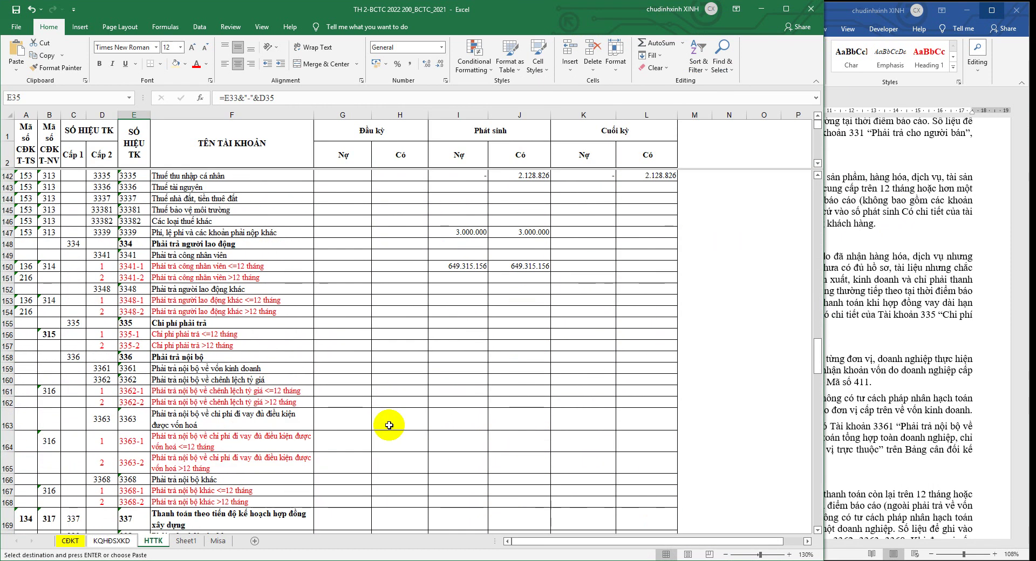
pyautogui.click(49, 346)
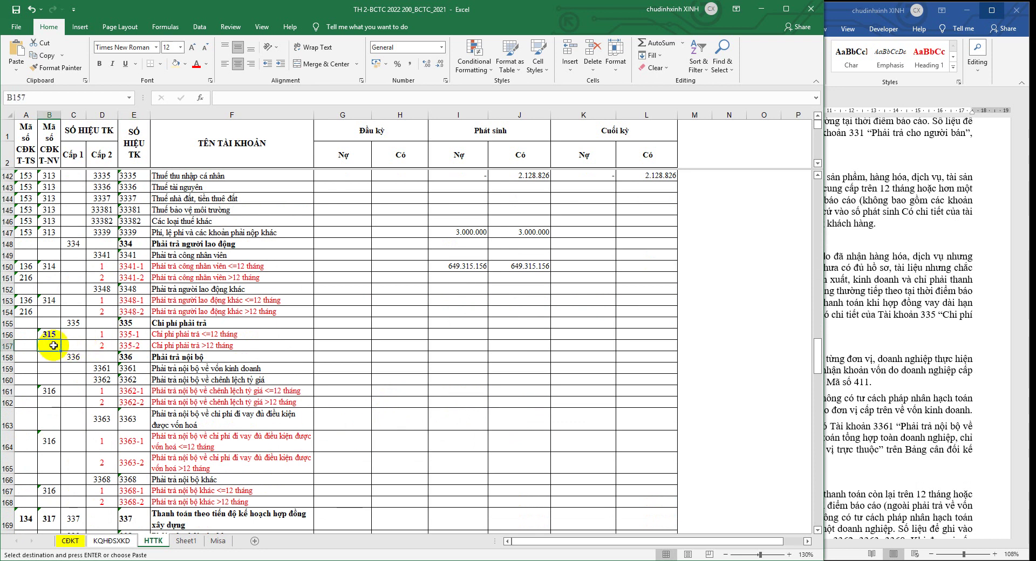
pyautogui.click(10, 336)
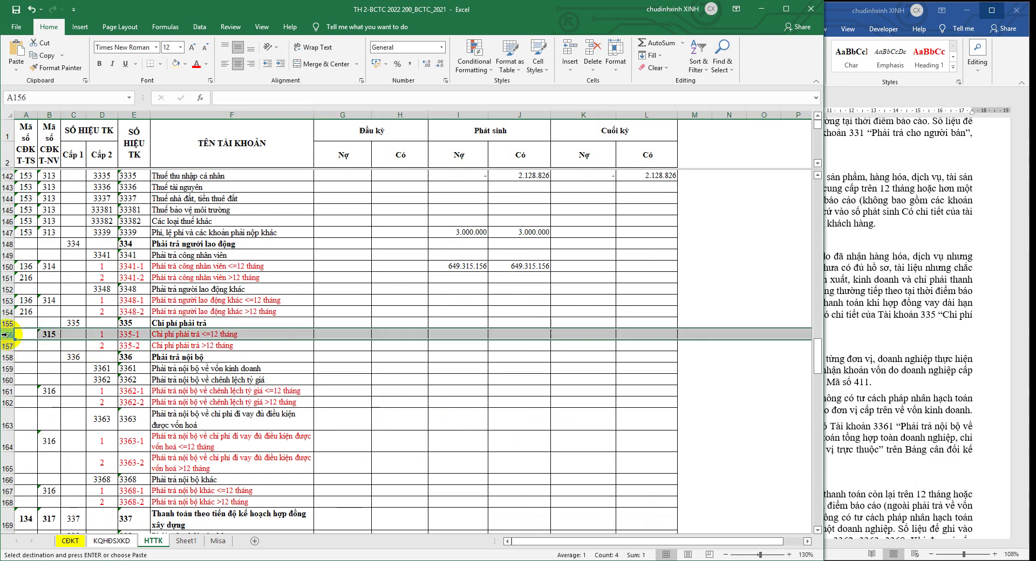
pyautogui.click(56, 351)
pyautogui.rightClick(52, 346)
pyautogui.click(86, 147)
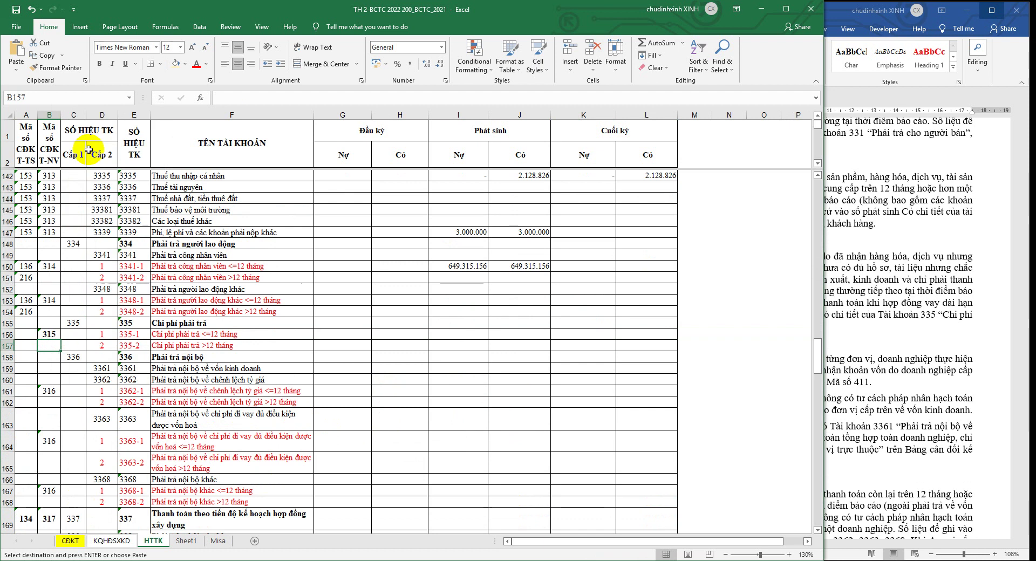
# Copy account 335-2 from HTTK cell E157 for pasting into CDKT cell D212
pyautogui.click(140, 346)
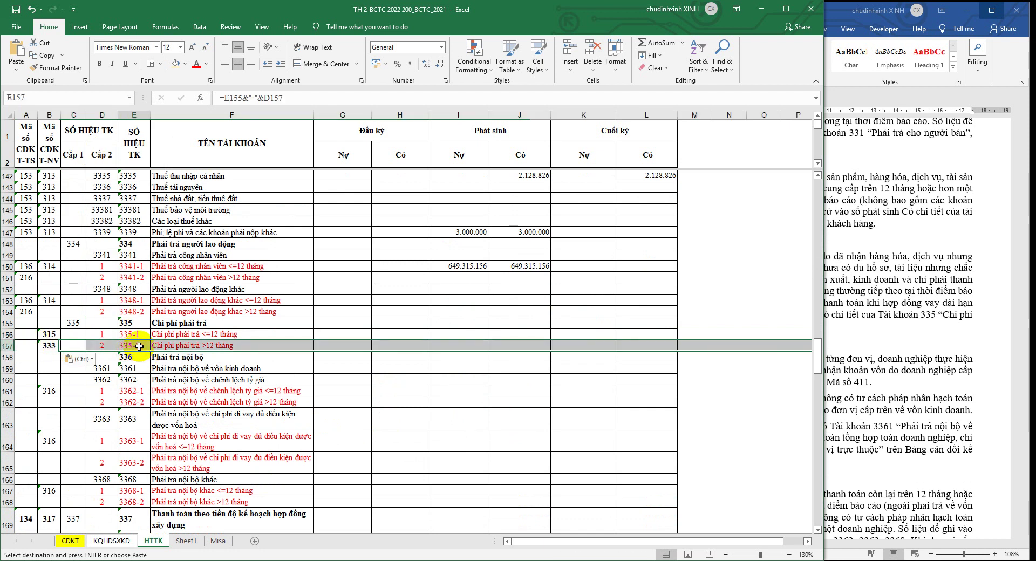
pyautogui.rightClick(140, 346)
pyautogui.click(174, 121)
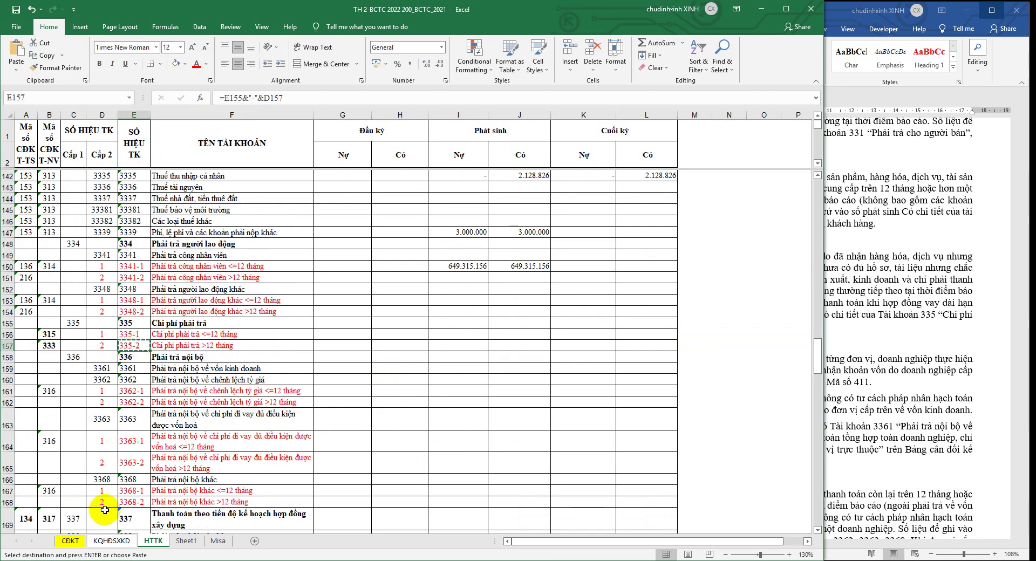
pyautogui.click(85, 540)
pyautogui.rightClick(334, 280)
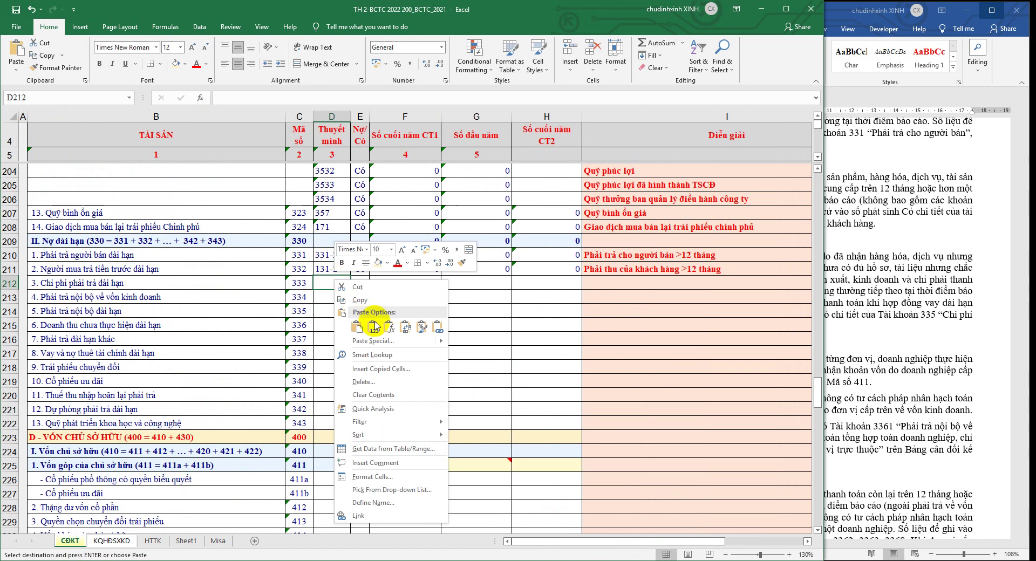
# Fill row 333 with 335-2, Có and SUMIF formulas, and copy Có down to E213 for code 334
pyautogui.click(370, 321)
pyautogui.moveTo(410, 268)
pyautogui.mouseDown()
pyautogui.moveTo(571, 269)
pyautogui.moveTo(581, 289)
pyautogui.mouseUp()
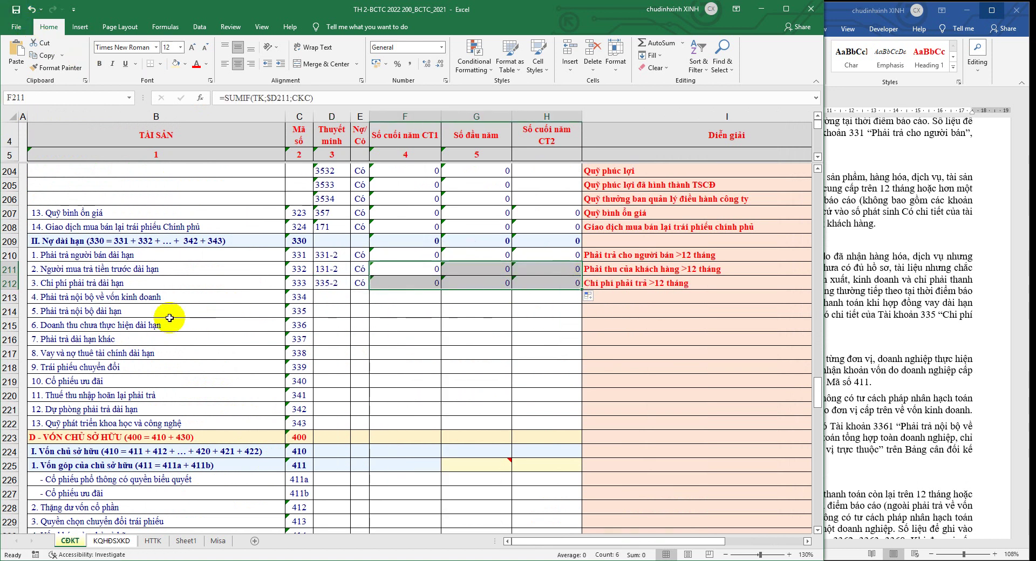
pyautogui.click(10, 297)
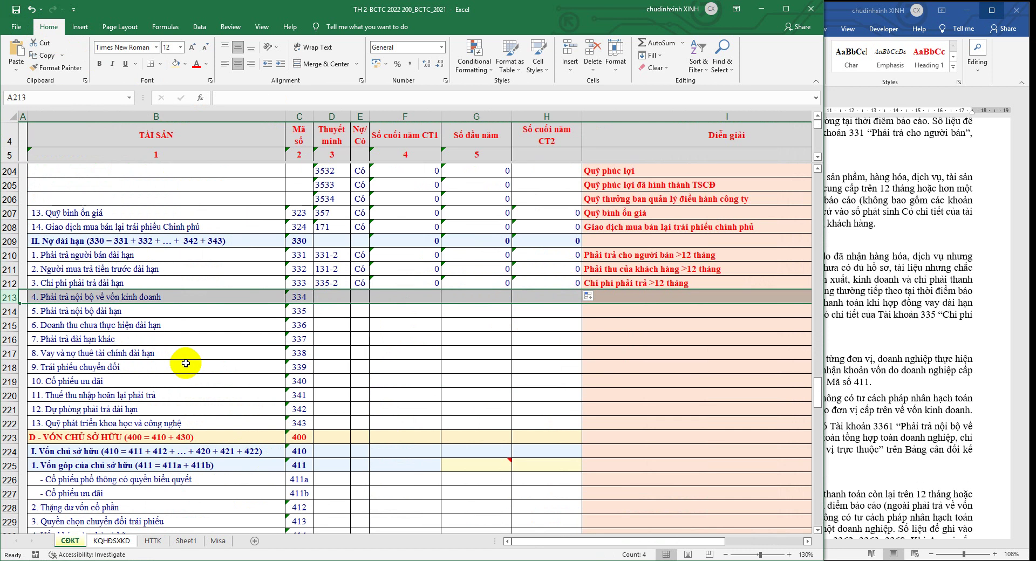
pyautogui.click(366, 286)
pyautogui.moveTo(372, 290); pyautogui.dragTo(371, 302)
pyautogui.click(910, 315)
pyautogui.scroll(-3, 821, 359)
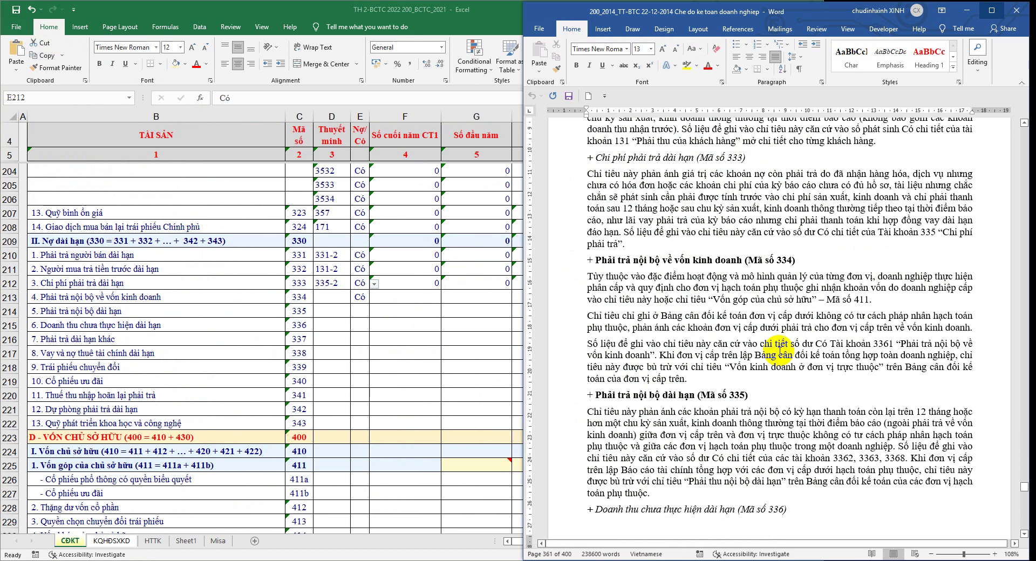
# Copy account 3361 from the Word guidance into CDKT cell D213
pyautogui.rightClick(877, 344)
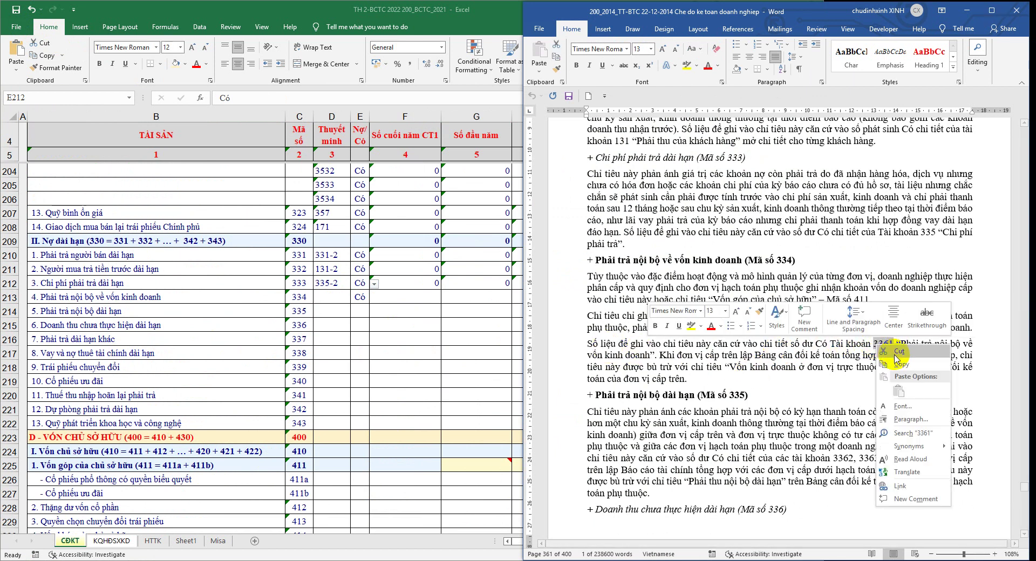
pyautogui.click(901, 367)
pyautogui.click(394, 340)
pyautogui.click(331, 297)
pyautogui.rightClick(331, 297)
pyautogui.click(354, 342)
# Copy code 334 from C213 for mapping on the HTTK sheet
pyautogui.hotkey('alt', 'Tab')
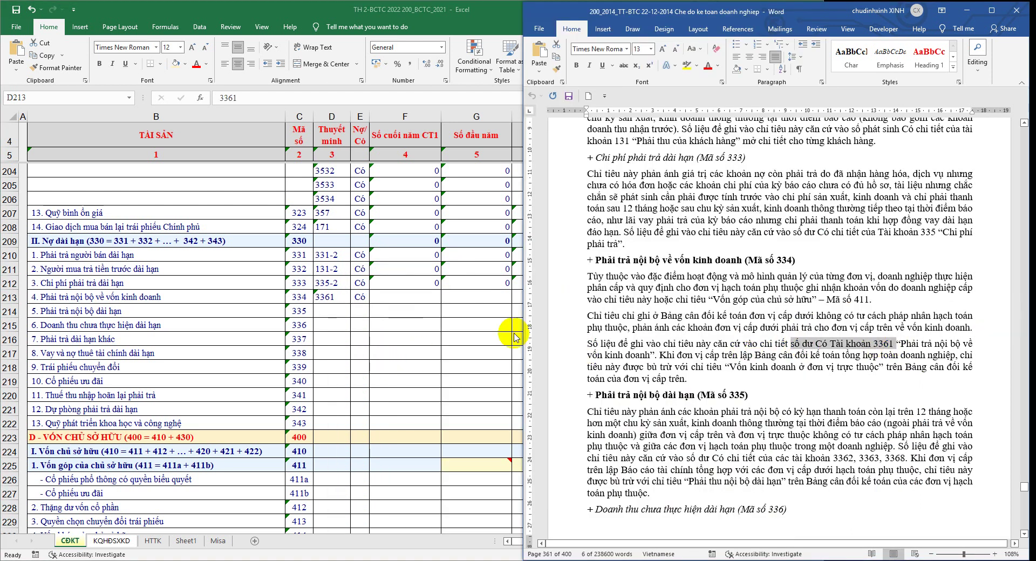
pyautogui.hotkey('alt', 'Tab')
pyautogui.click(292, 297)
pyautogui.rightClick(292, 297)
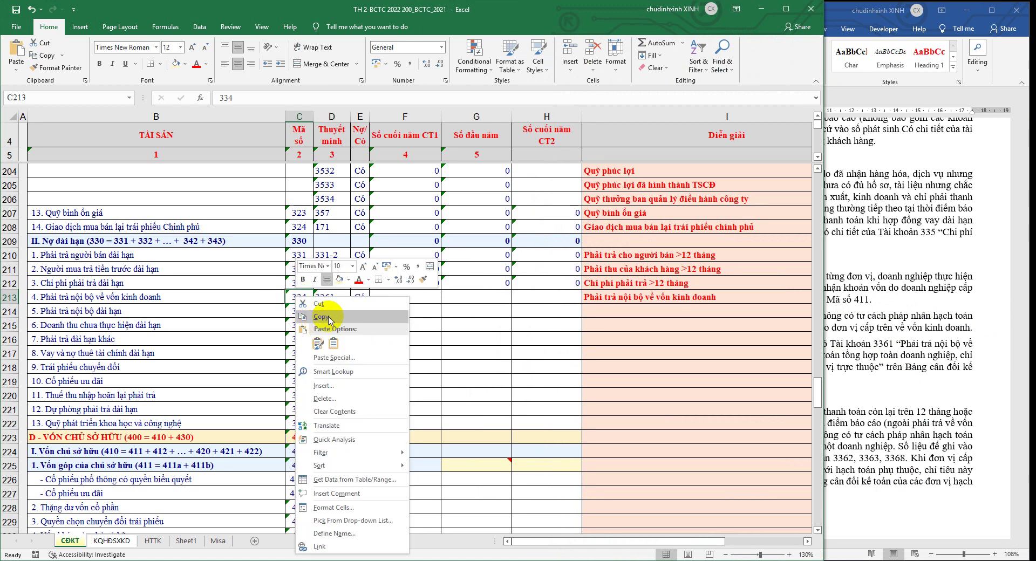
pyautogui.click(312, 323)
pyautogui.click(153, 541)
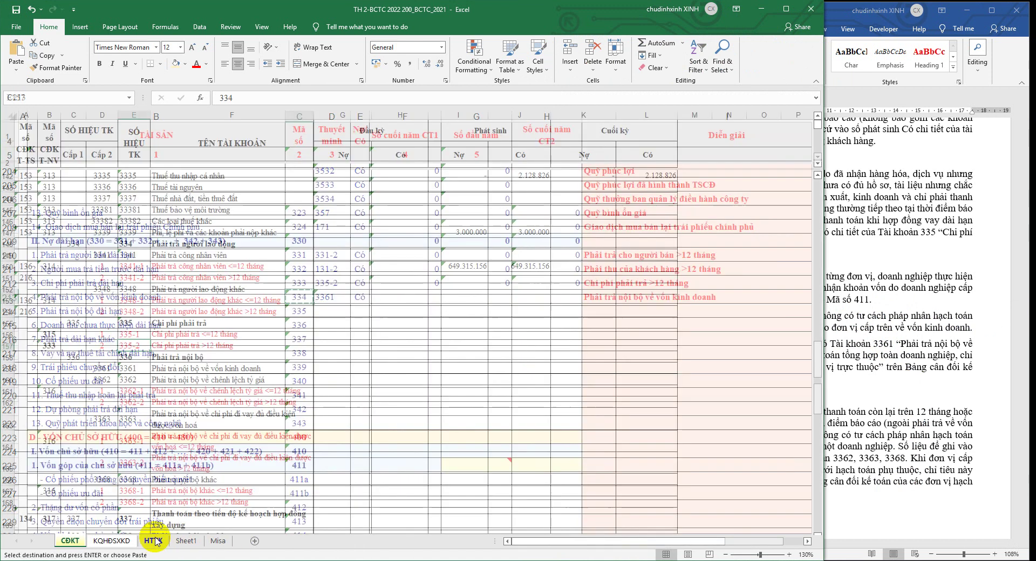
# Tag HTTK account 3361 with balance-sheet code 334 in B159
pyautogui.click(7, 370)
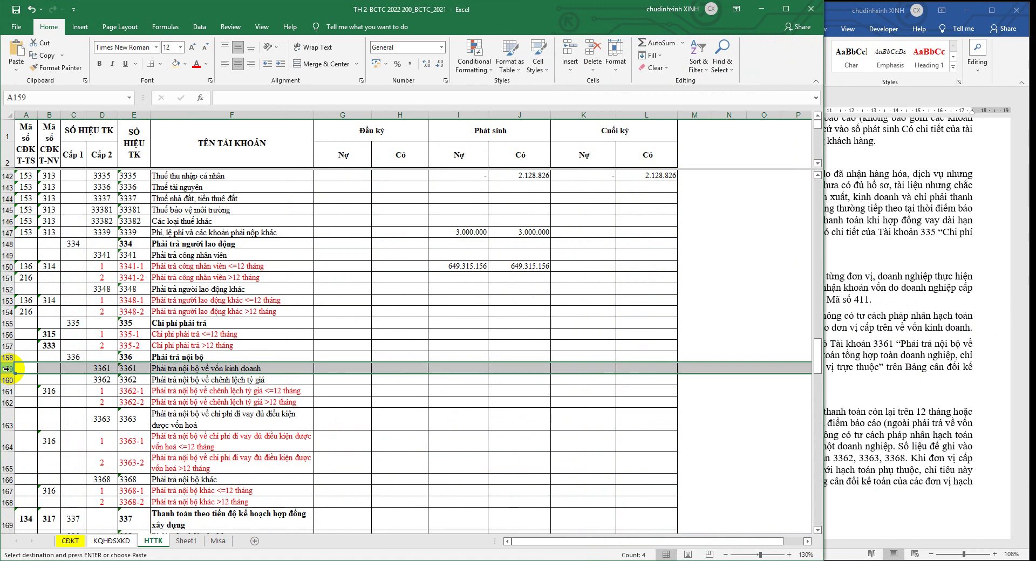
pyautogui.rightClick(49, 368)
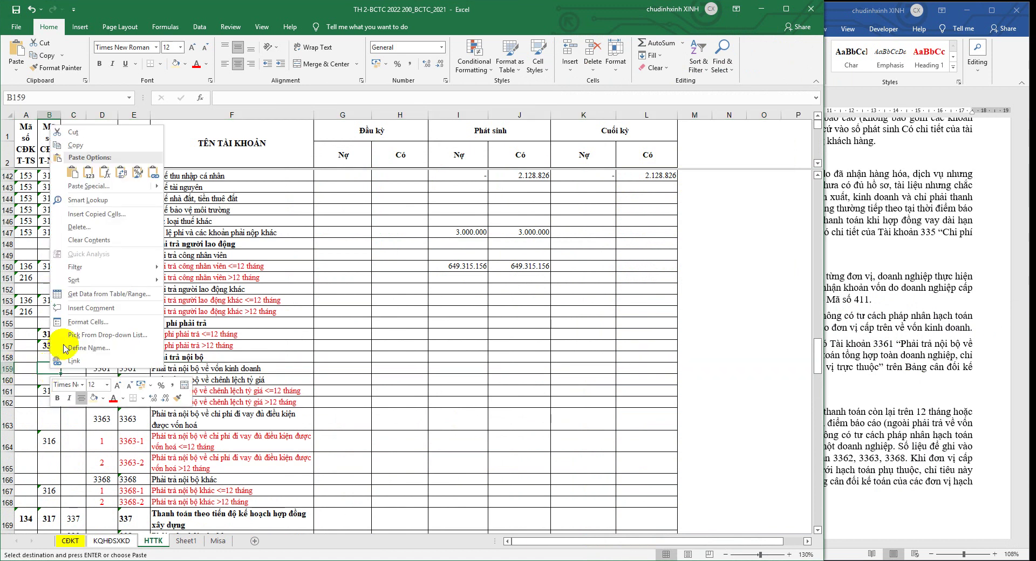
pyautogui.click(81, 167)
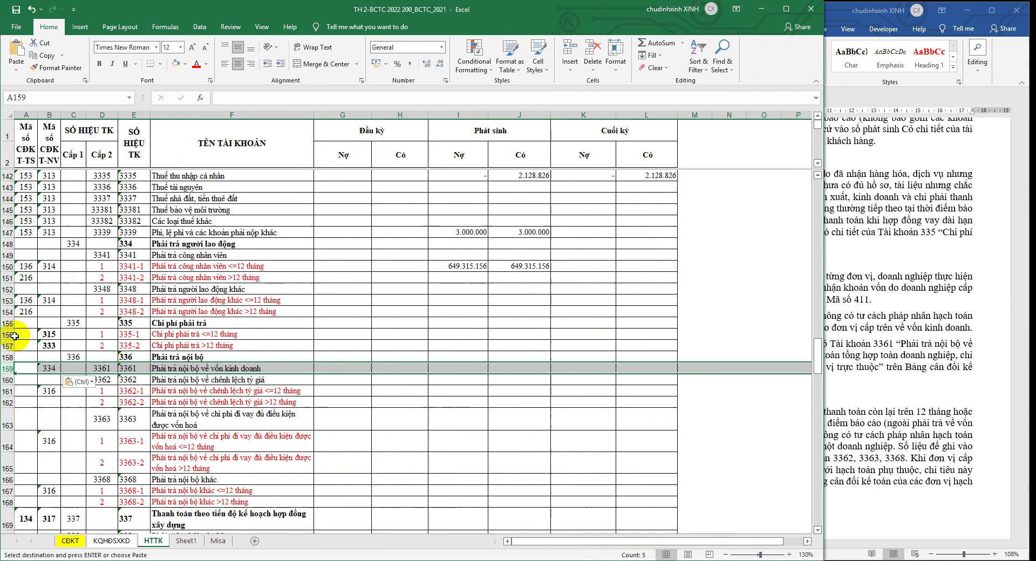
pyautogui.moveTo(7, 334); pyautogui.dragTo(6, 345)
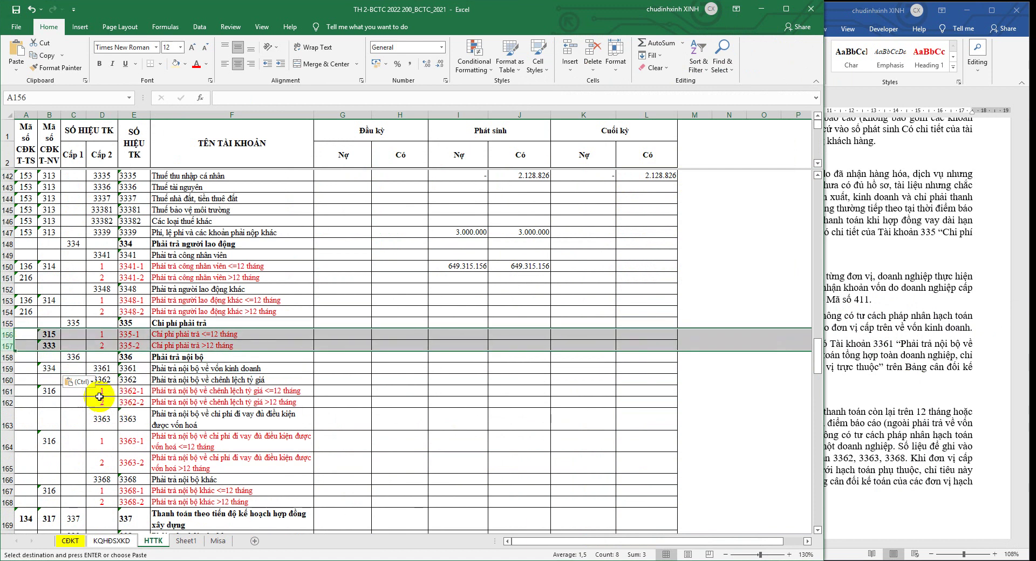
pyautogui.click(6, 357)
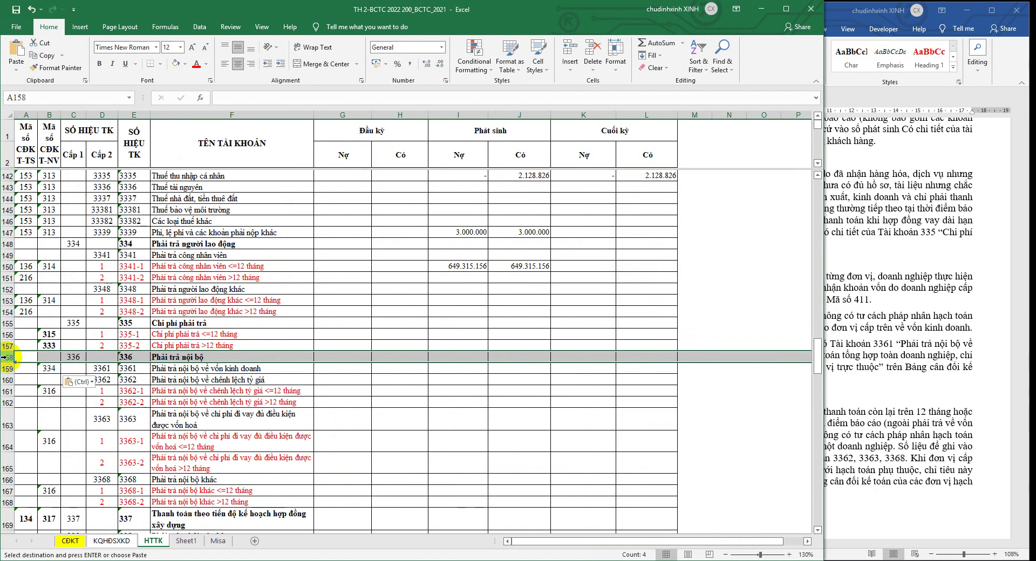
pyautogui.click(7, 369)
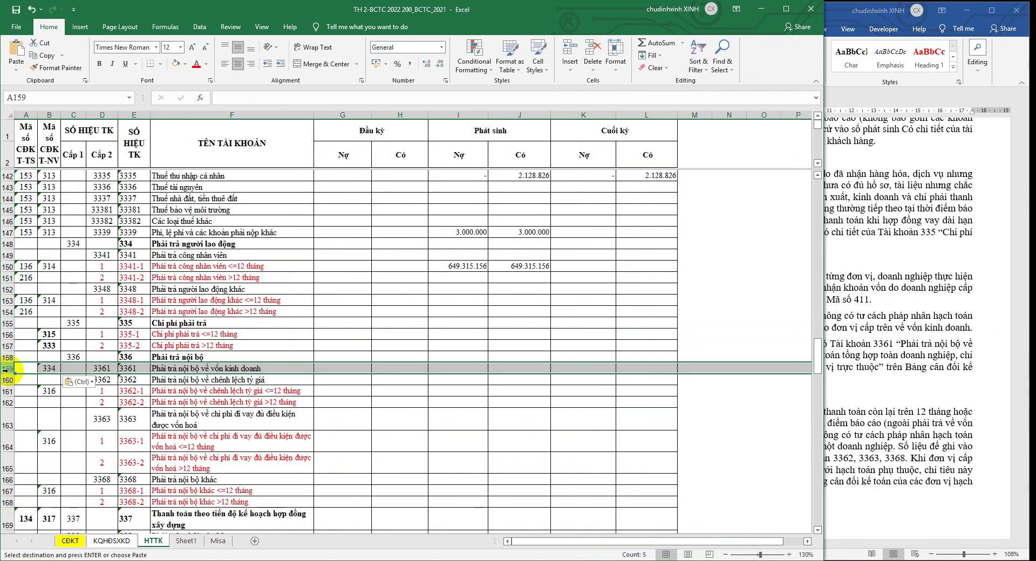
pyautogui.click(16, 9)
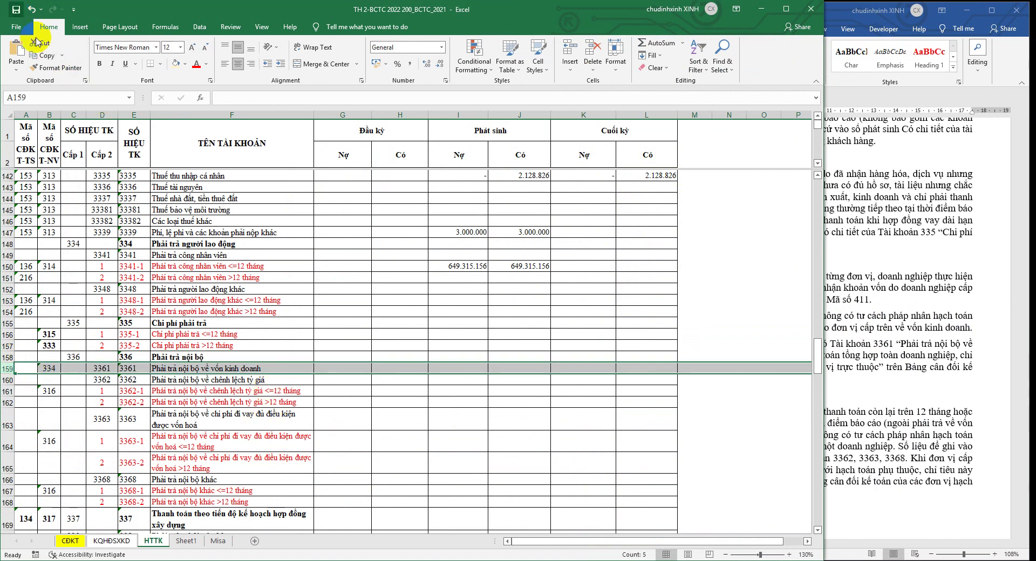
# Copy account number 3361 and return to the CDKT sheet
pyautogui.click(102, 369)
pyautogui.rightClick(102, 369)
pyautogui.click(328, 389)
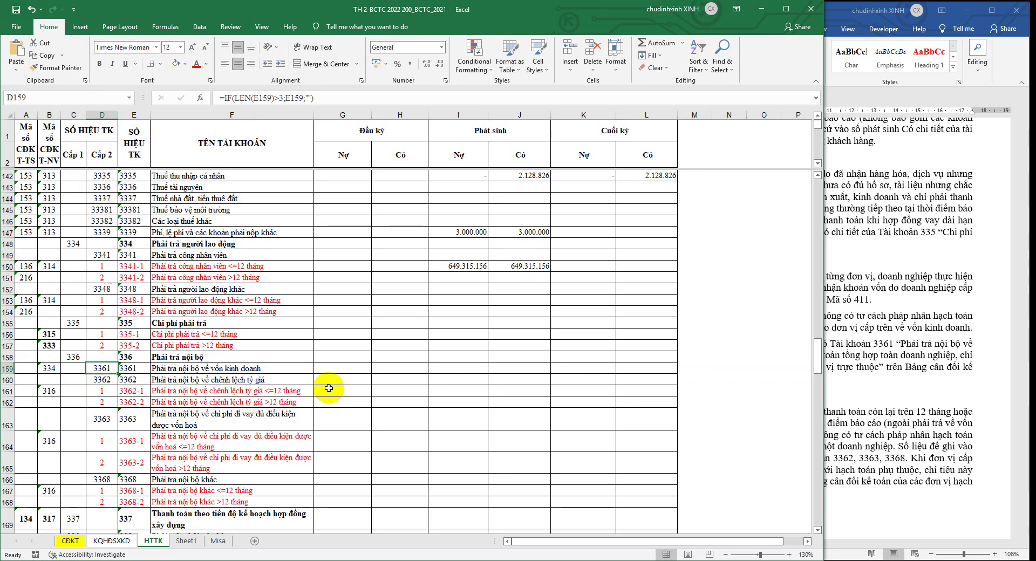
pyautogui.rightClick(135, 368)
pyautogui.click(178, 131)
pyautogui.click(71, 541)
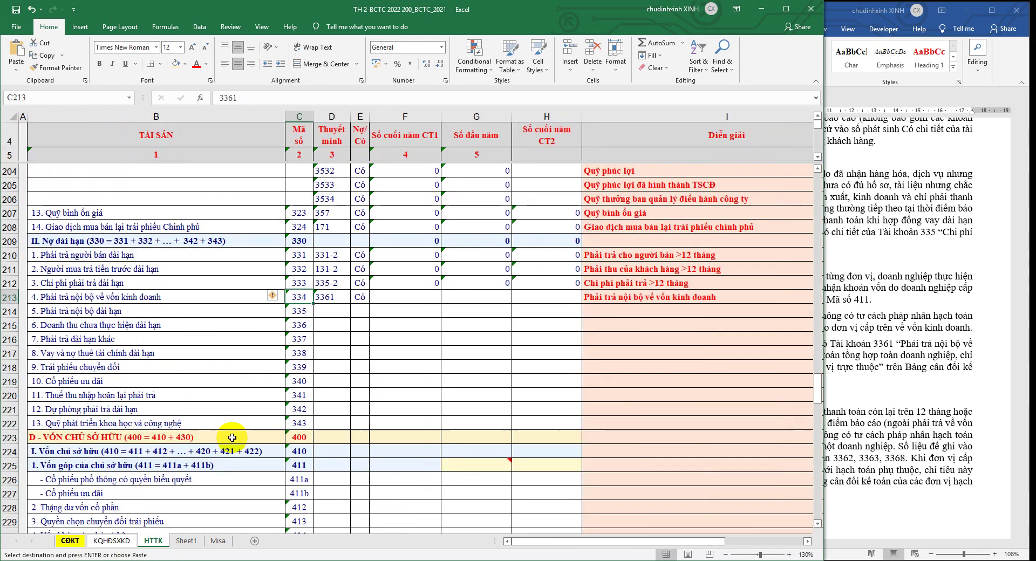
# Read the Circular 200 guidance for code 335 in the Word document
pyautogui.moveTo(432, 282)
pyautogui.mouseDown()
pyautogui.moveTo(574, 291)
pyautogui.moveTo(581, 302)
pyautogui.mouseUp()
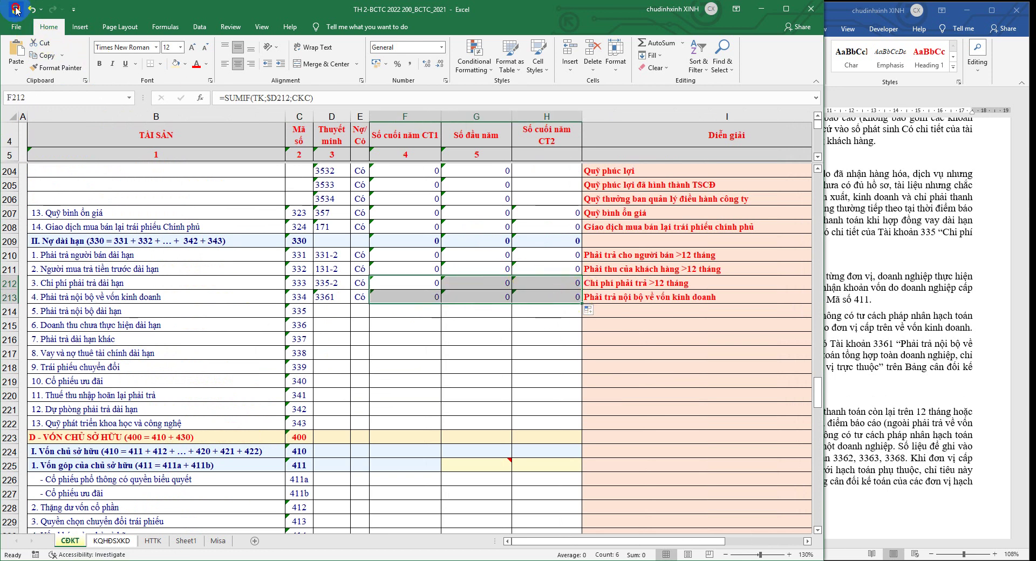
pyautogui.click(880, 340)
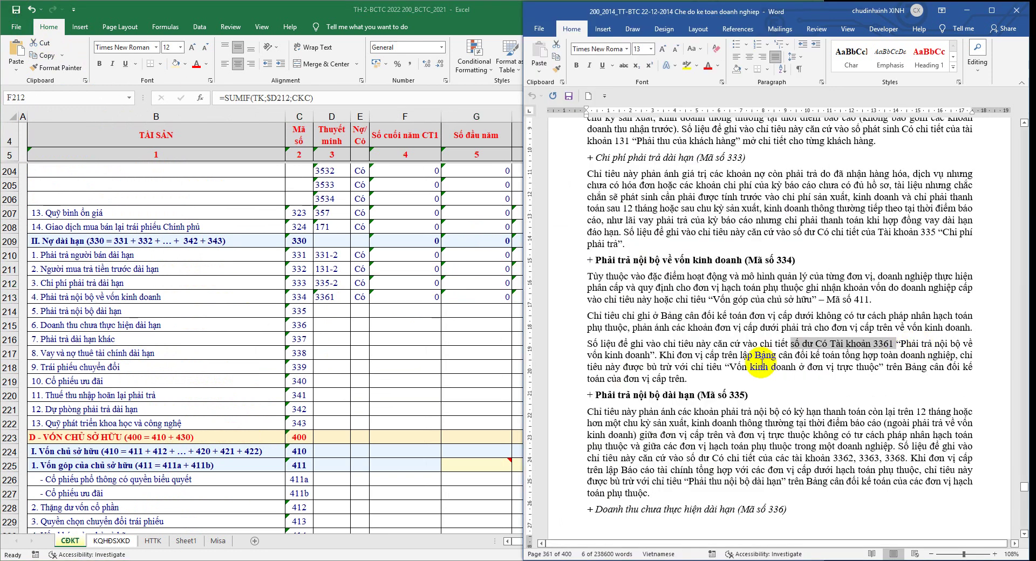
pyautogui.scroll(-5, 759, 366)
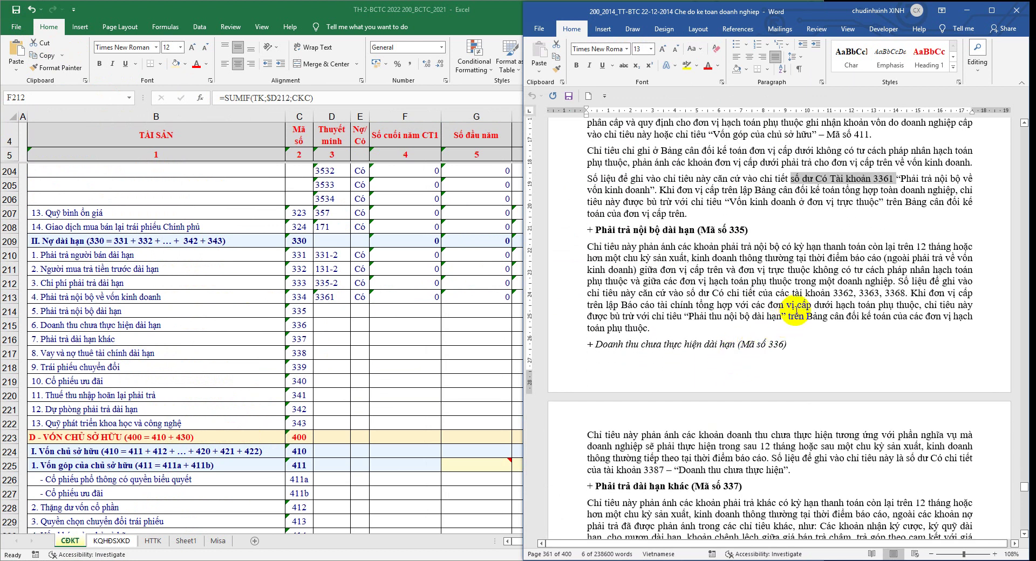
pyautogui.scroll(-3, 797, 311)
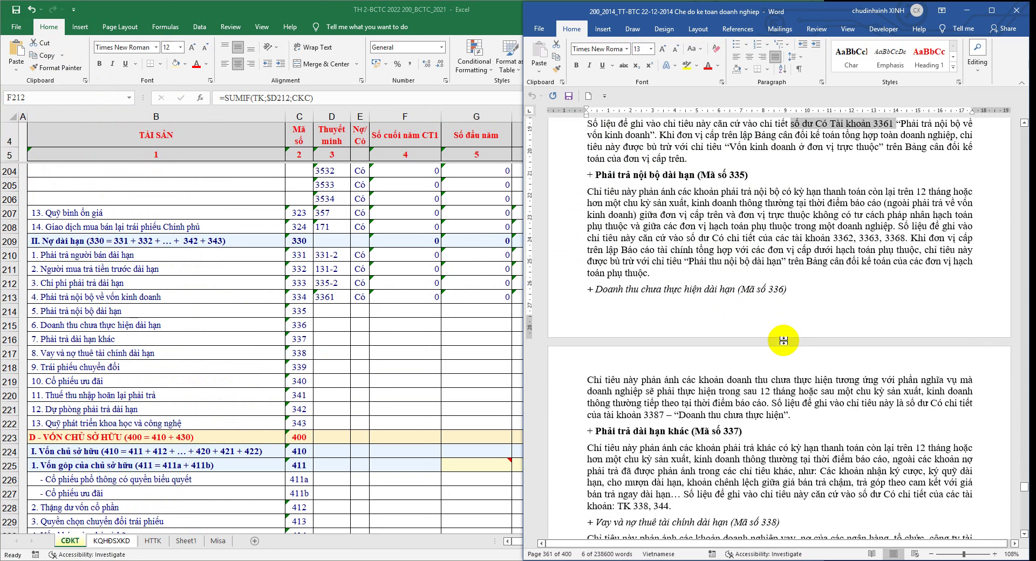
pyautogui.scroll(3, 792, 336)
pyautogui.doubleClick(837, 294)
pyautogui.click(906, 293)
# Fill the Có flag from E213 down into row 214
pyautogui.click(363, 297)
pyautogui.moveTo(369, 303); pyautogui.dragTo(367, 316)
pyautogui.click(10, 325)
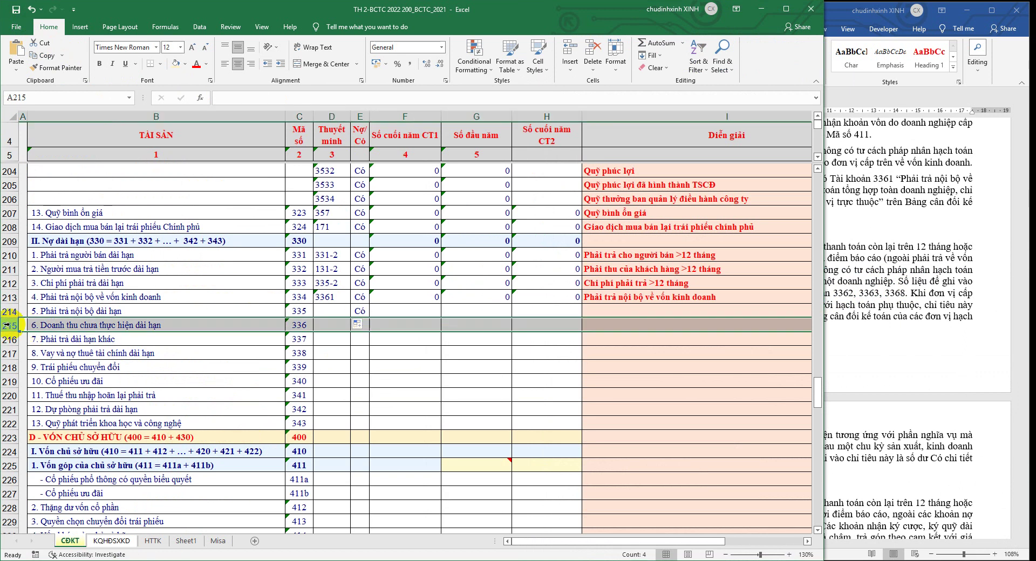
# Insert three blank rows under code 335 and flag rows 214–217 as Có
pyautogui.rightClick(11, 324)
pyautogui.click(37, 400)
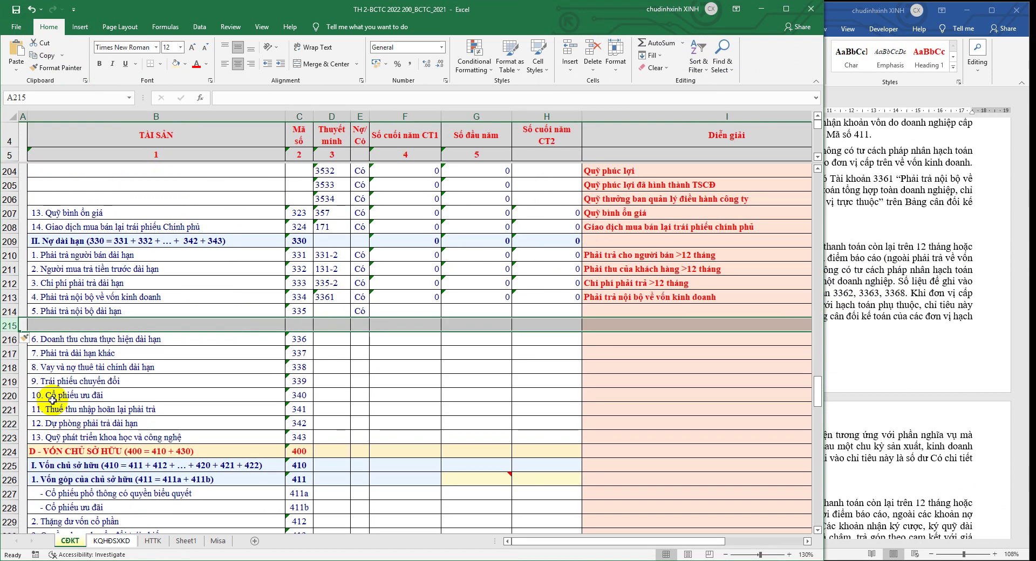
pyautogui.press('F4')
pyautogui.press('F4')
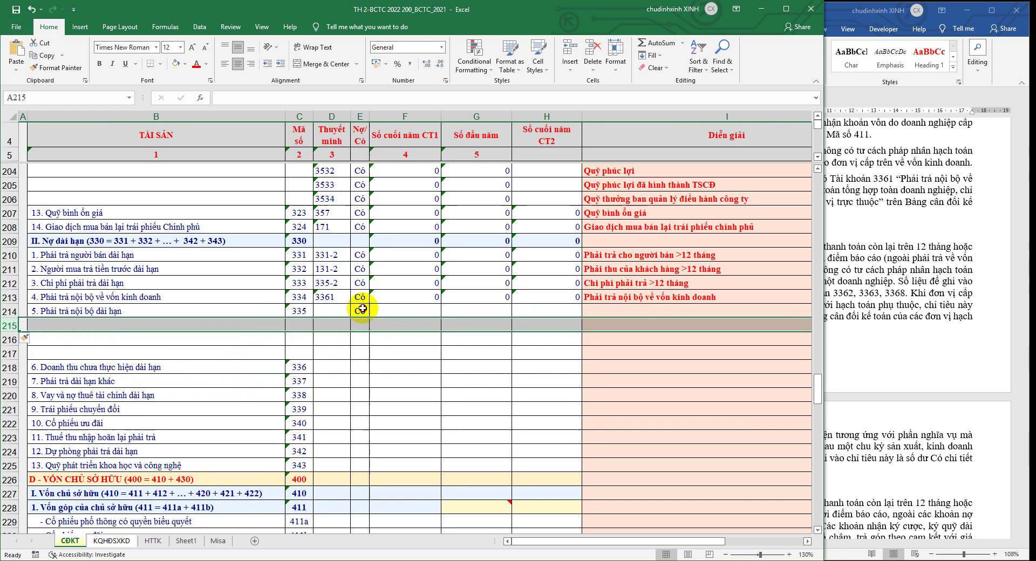
pyautogui.click(361, 309)
pyautogui.moveTo(369, 317); pyautogui.dragTo(360, 342)
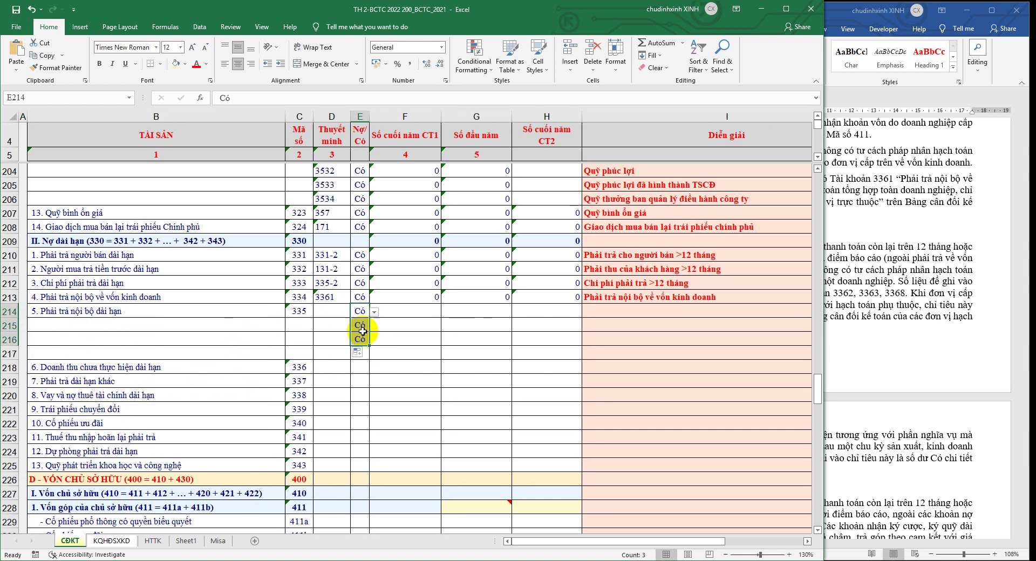
pyautogui.click(363, 342)
pyautogui.moveTo(370, 351); pyautogui.dragTo(370, 352)
pyautogui.click(366, 313)
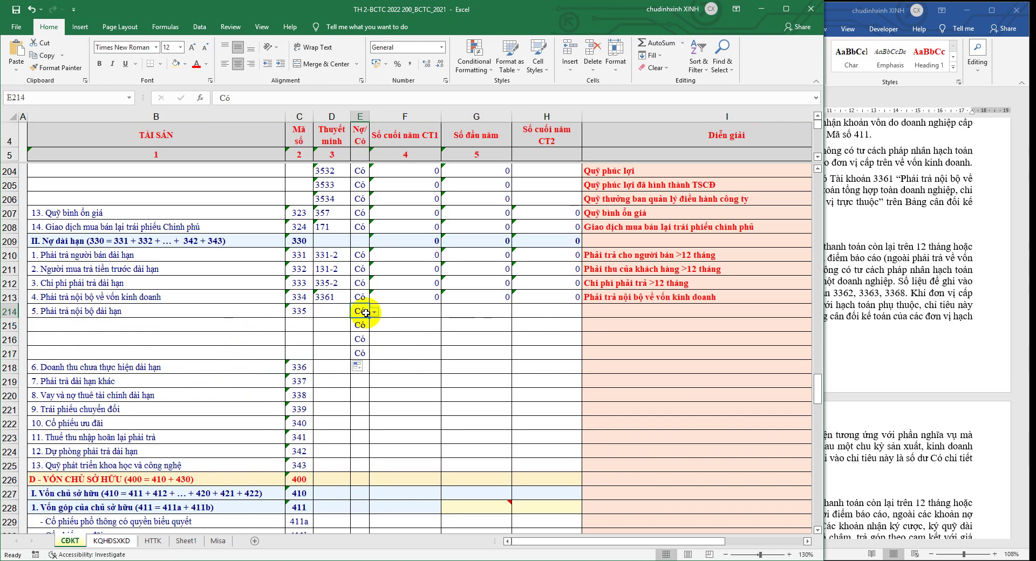
# Copy code 335 from the CDKT sheet and go to HTTK
pyautogui.click(332, 311)
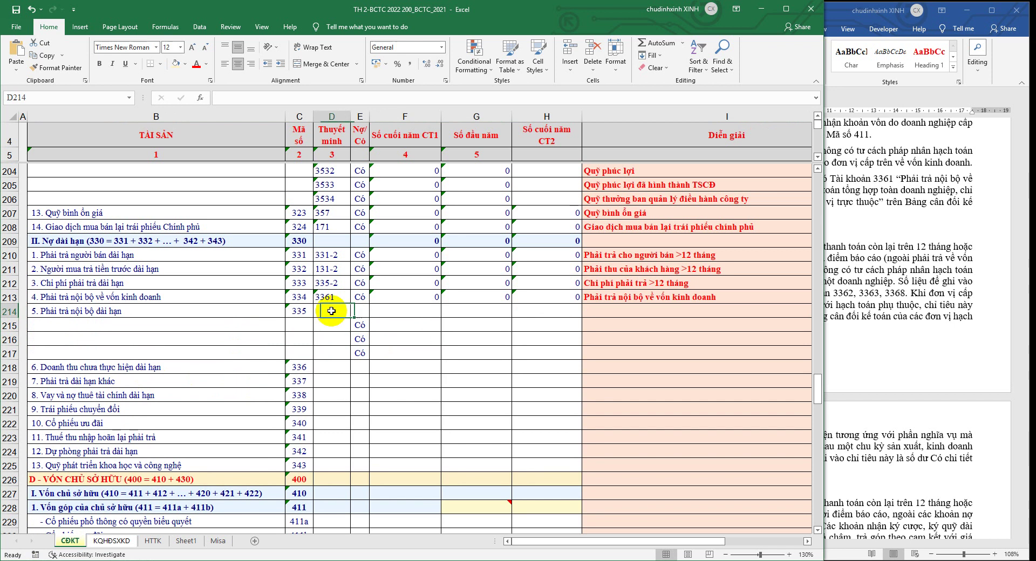
pyautogui.rightClick(299, 311)
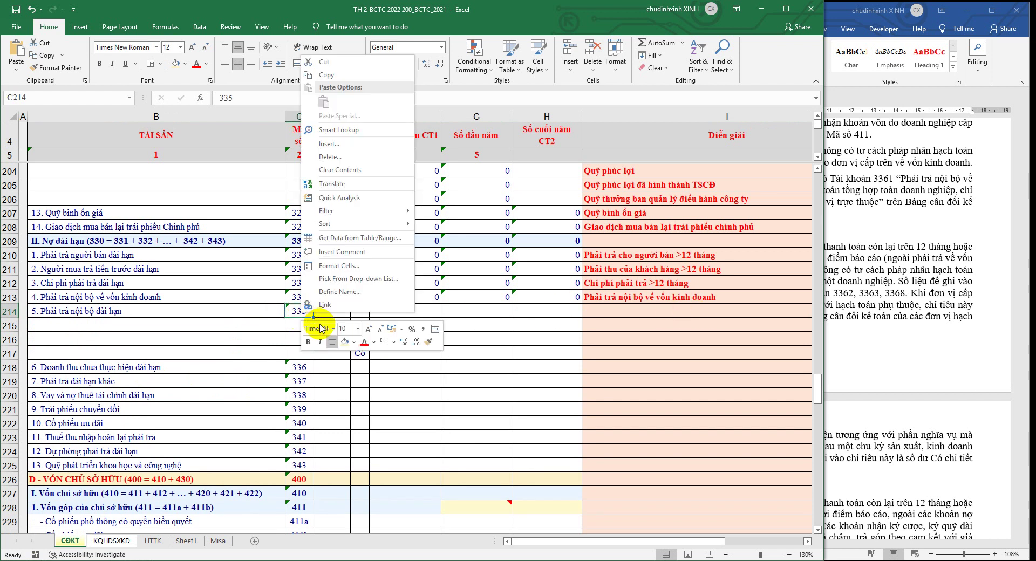
pyautogui.click(340, 75)
pyautogui.click(153, 541)
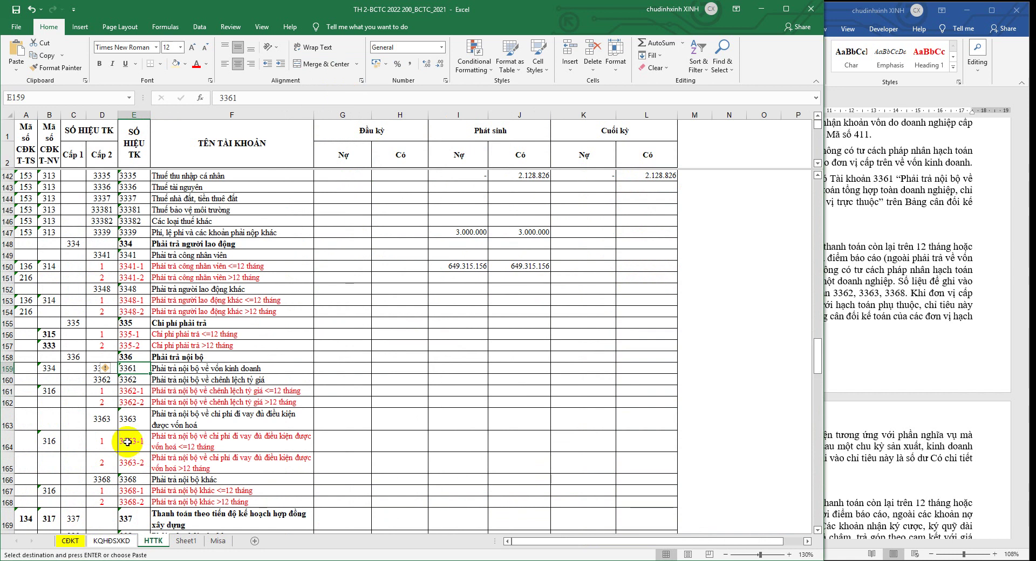
# Paste code 335 into B162 for account 3362-2
pyautogui.click(8, 402)
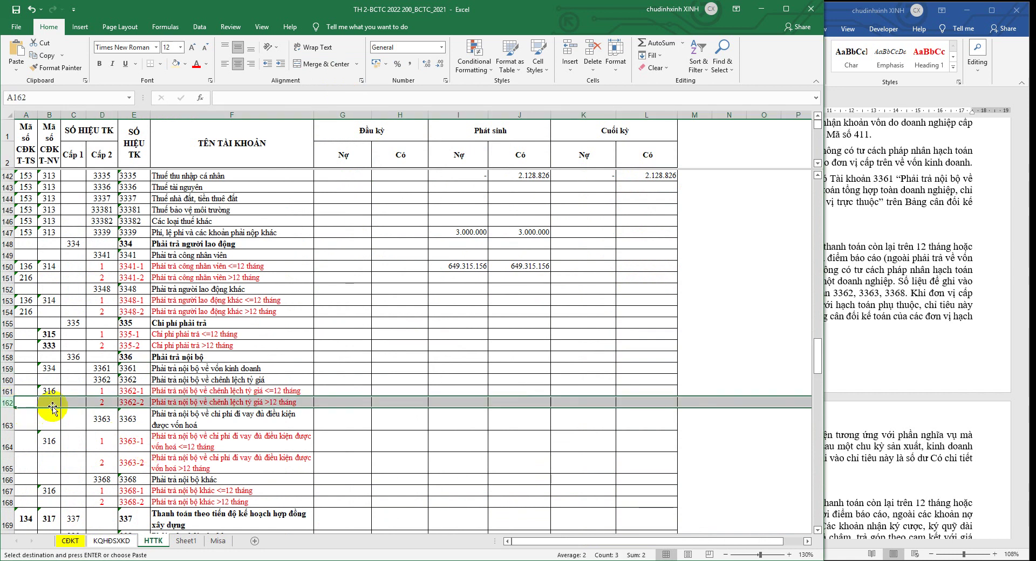
pyautogui.click(52, 403)
pyautogui.rightClick(53, 403)
pyautogui.click(68, 213)
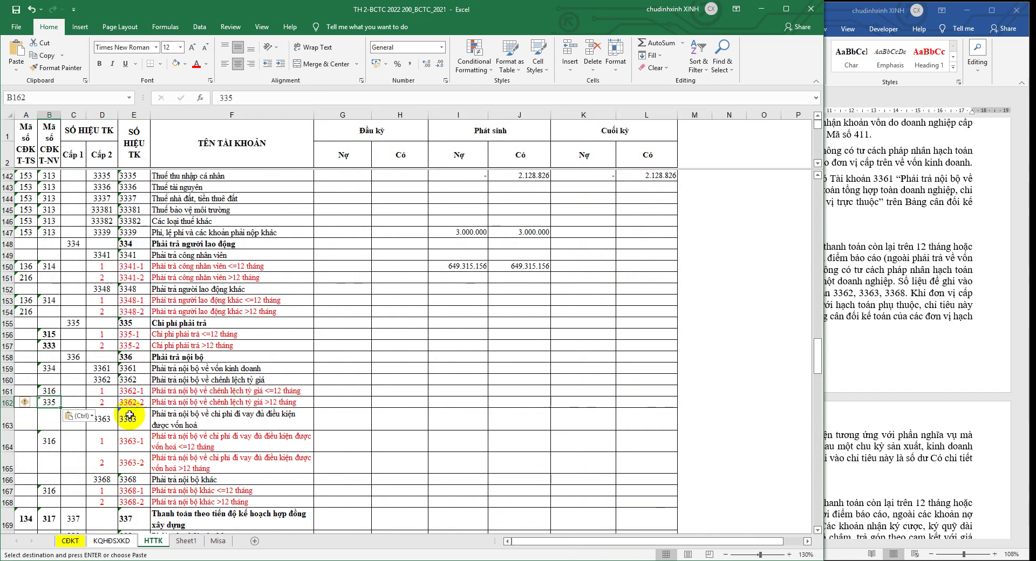
# Copy account number 3362-2 and return to the CDKT sheet
pyautogui.scroll(-1, 130, 417)
pyautogui.rightClick(135, 370)
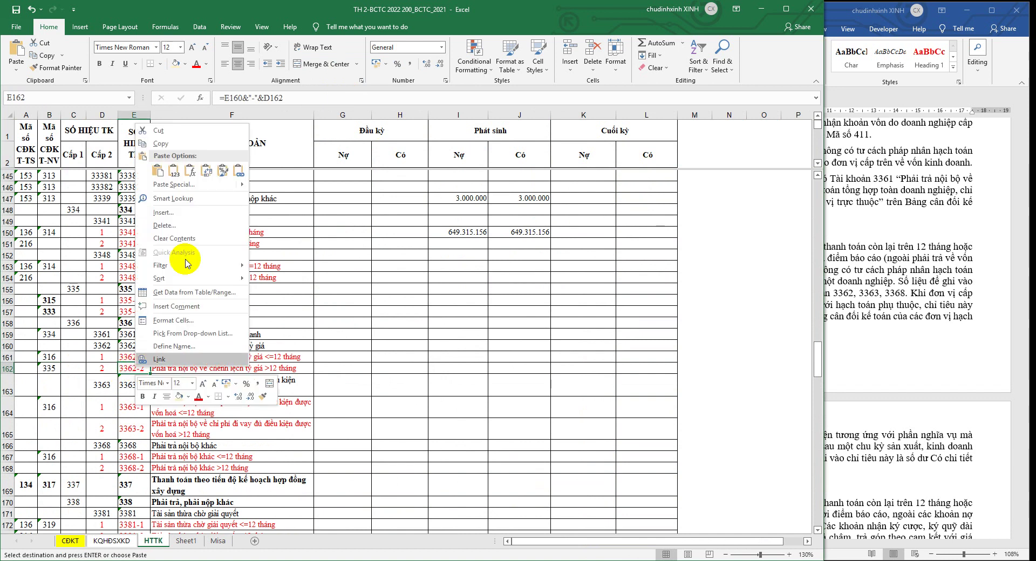
pyautogui.click(160, 144)
pyautogui.click(70, 541)
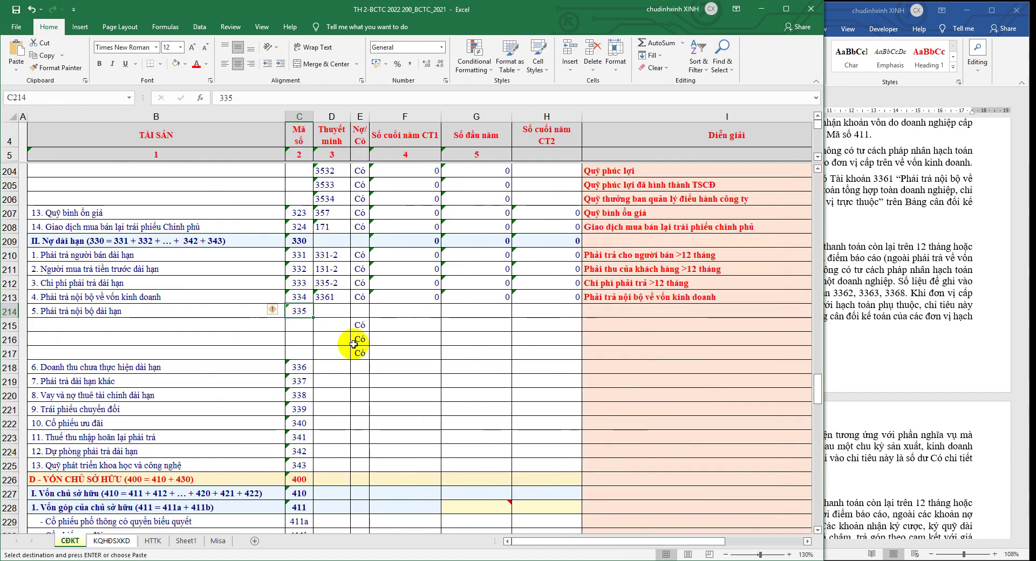
# Paste account 3362-2 into D215 and copy the F213:G213 SUMIF formulas into rows 215–217
pyautogui.rightClick(335, 321)
pyautogui.click(371, 128)
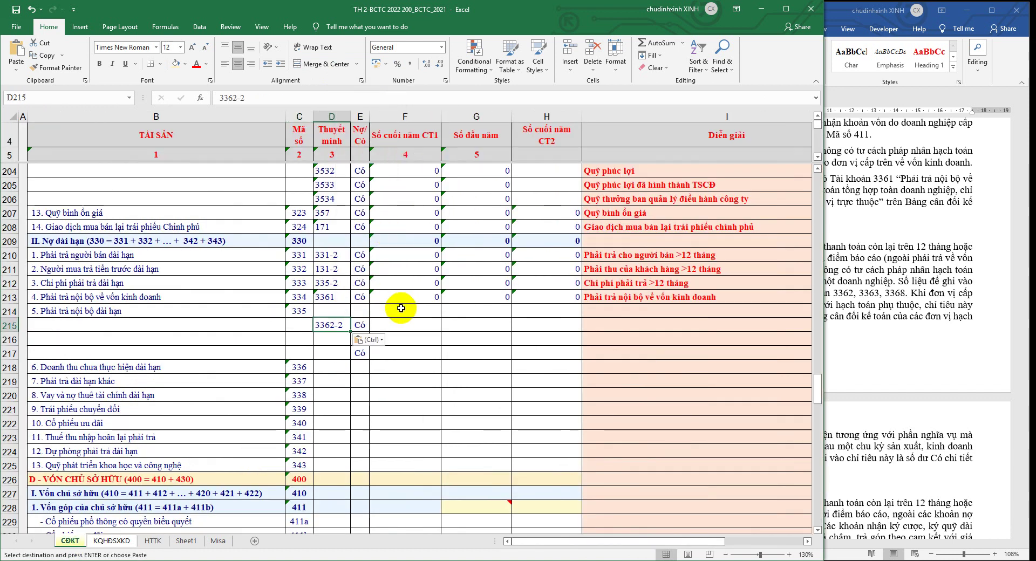
pyautogui.moveTo(397, 295); pyautogui.dragTo(468, 292)
pyautogui.rightClick(468, 292)
pyautogui.click(443, 343)
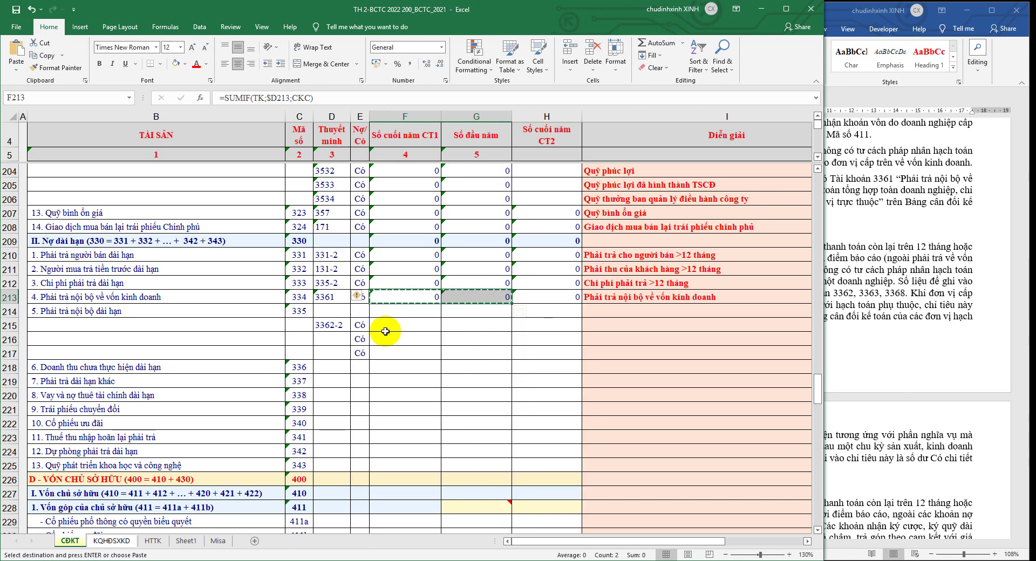
pyautogui.moveTo(402, 326); pyautogui.dragTo(384, 349)
pyautogui.rightClick(384, 350)
pyautogui.click(412, 162)
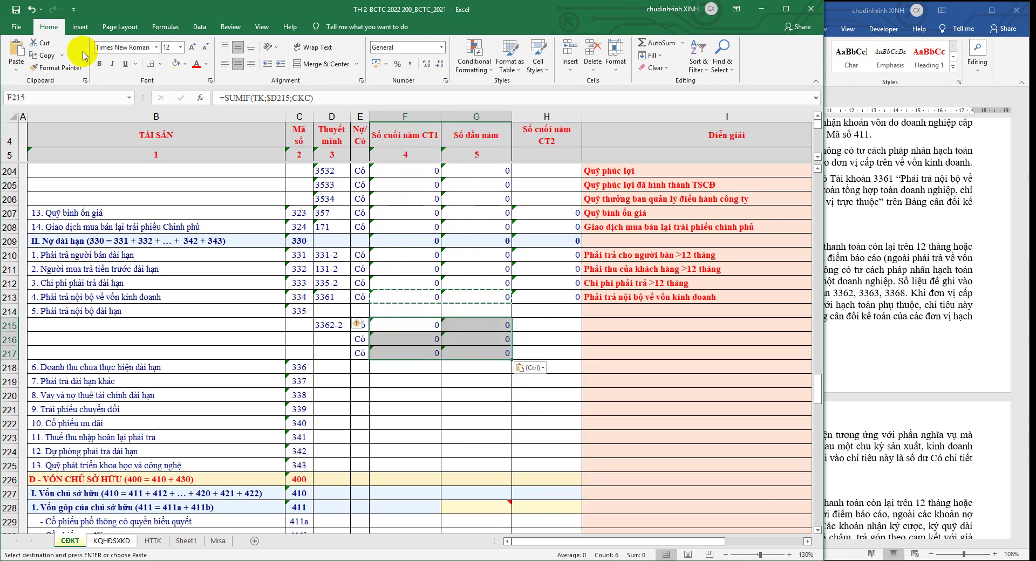
pyautogui.click(14, 10)
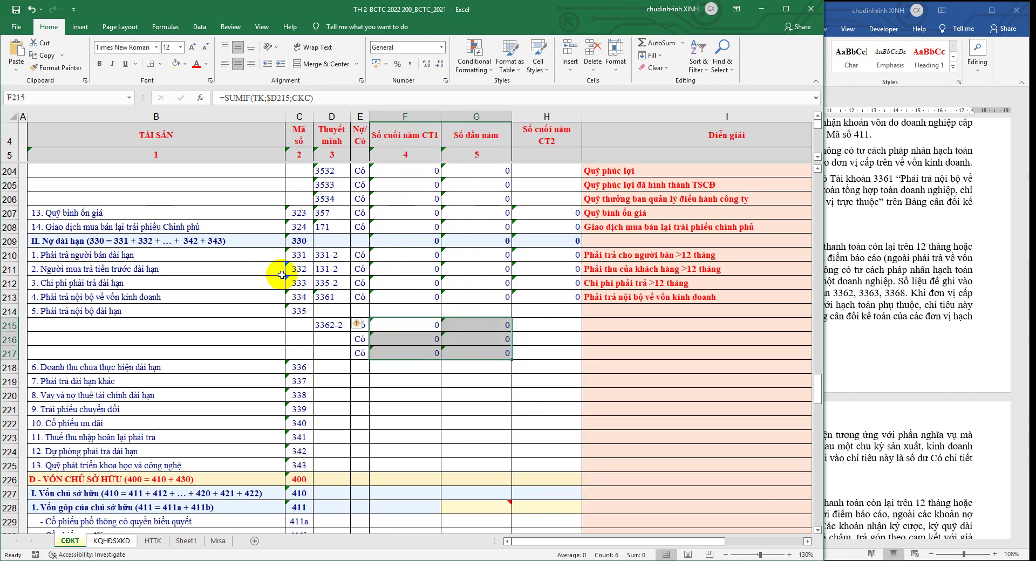
# Copy H211's SUMIF formula into H214
pyautogui.rightClick(532, 264)
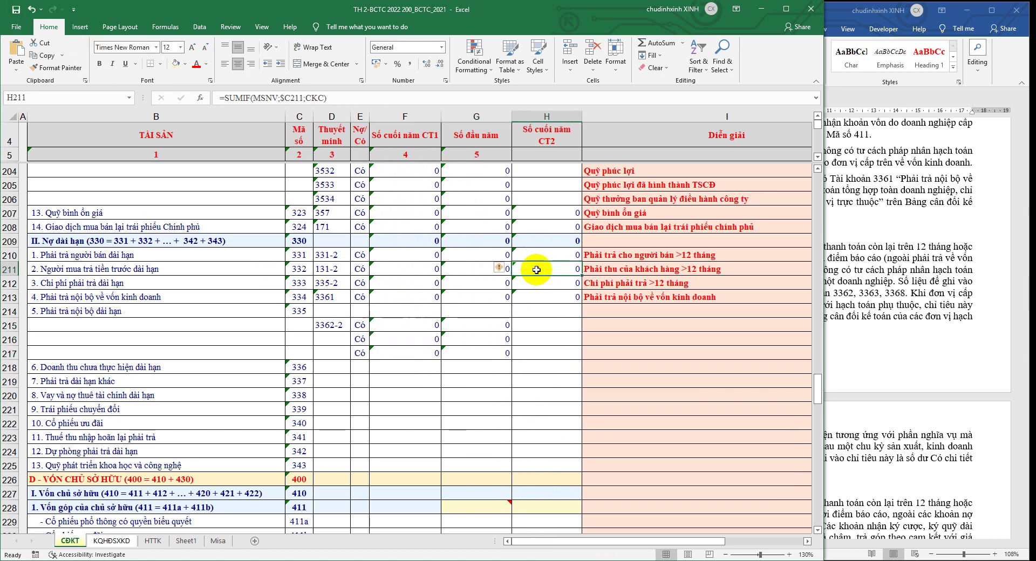
pyautogui.click(551, 287)
pyautogui.click(541, 312)
pyautogui.rightClick(542, 311)
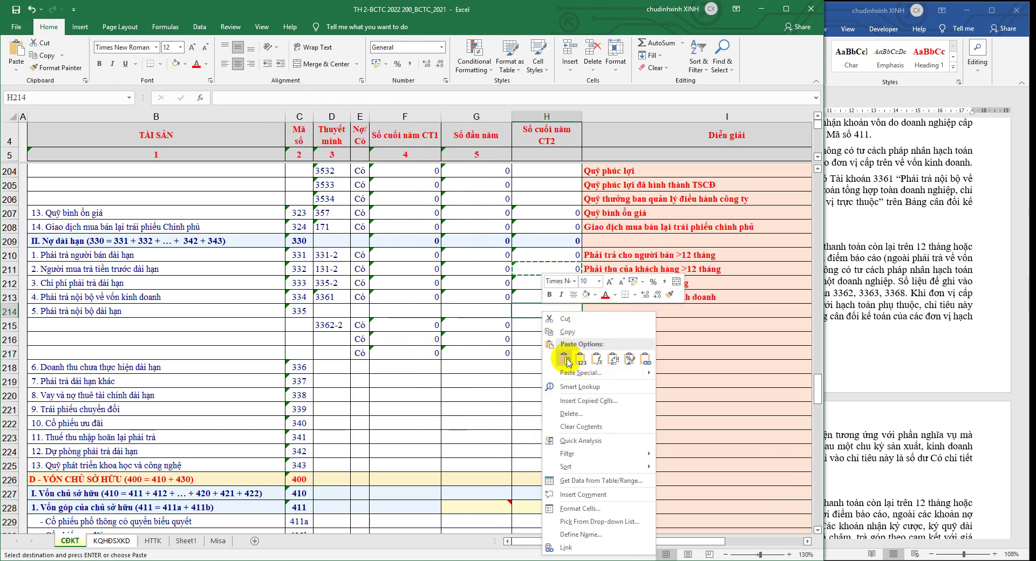
pyautogui.click(556, 357)
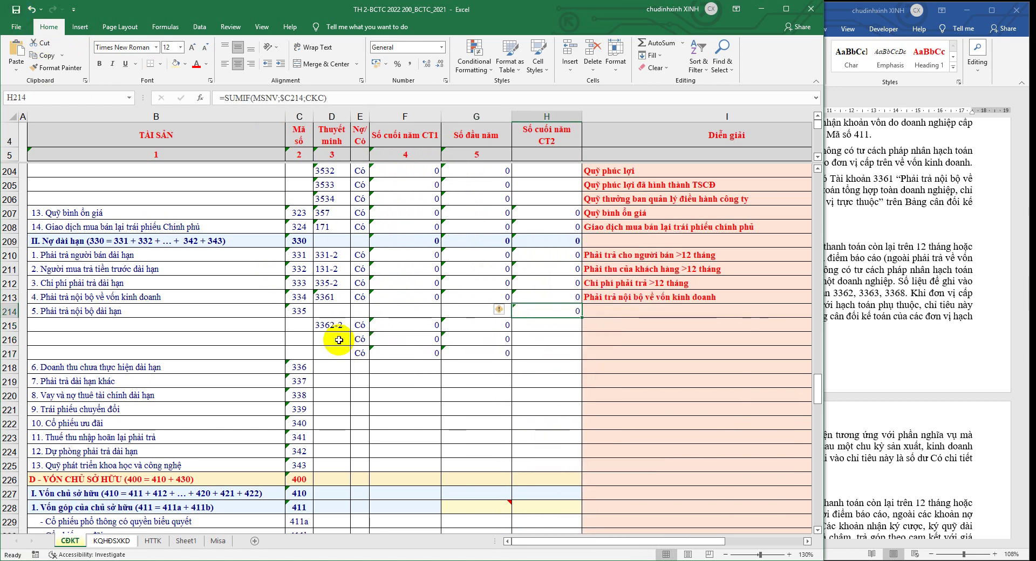
pyautogui.moveTo(352, 330); pyautogui.dragTo(399, 339)
# Fill the I213 description formula down to row 221 and place Circular 200 beside Excel
pyautogui.click(636, 300)
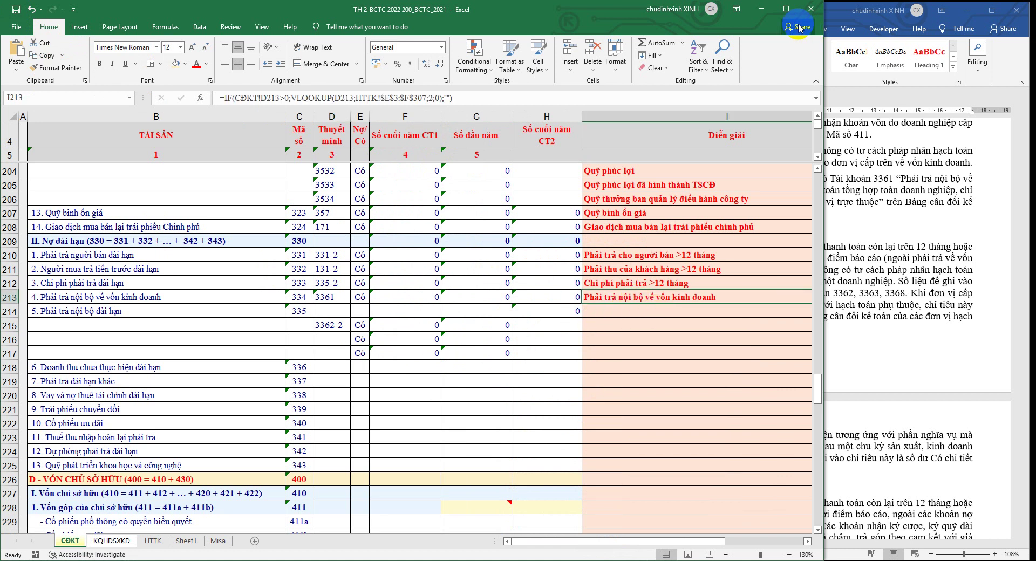
pyautogui.click(787, 9)
pyautogui.moveTo(871, 311); pyautogui.dragTo(872, 415)
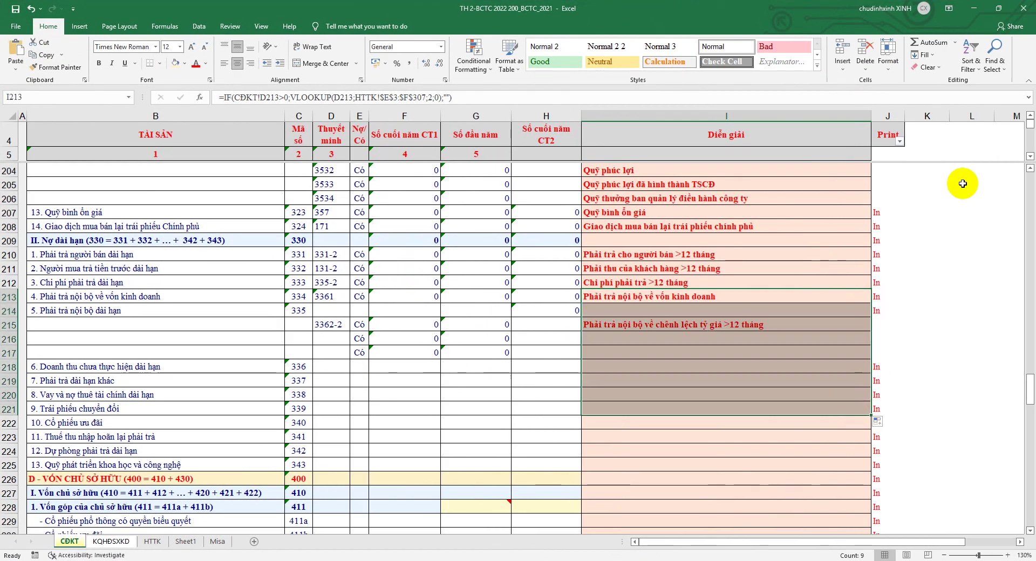
pyautogui.click(999, 8)
pyautogui.click(894, 293)
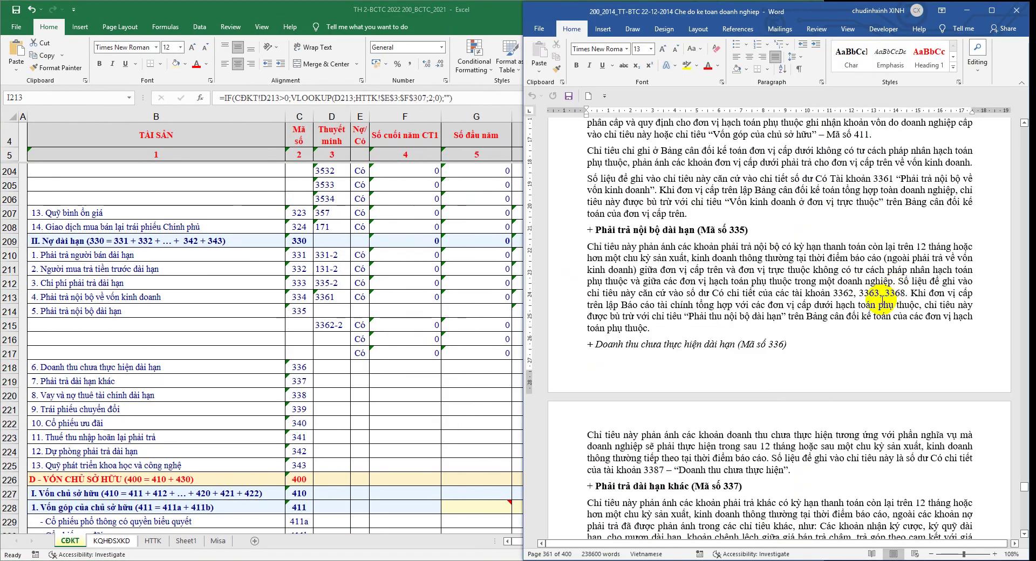
pyautogui.click(298, 311)
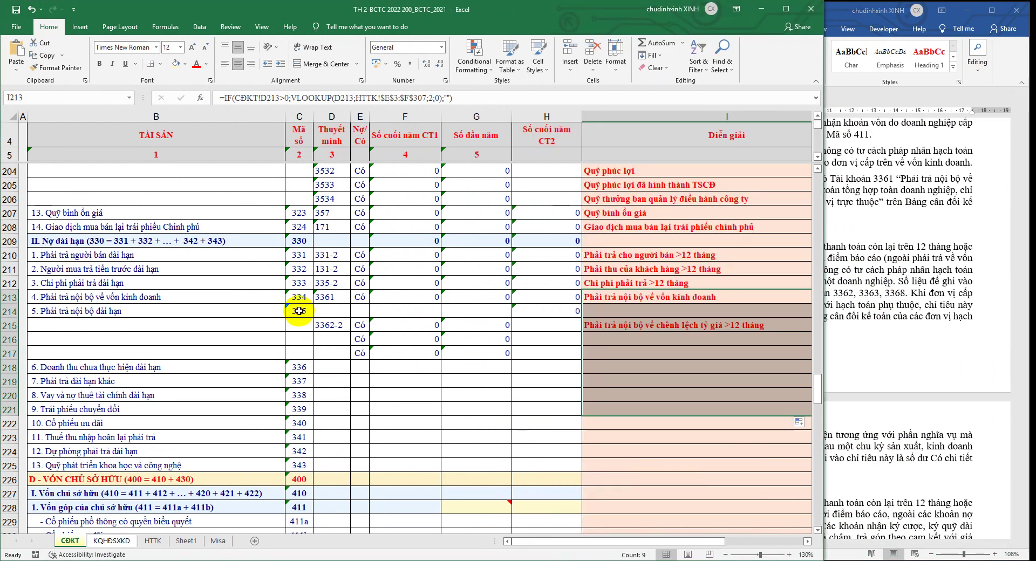
# Tag HTTK account 3363-2 with code 335
pyautogui.rightClick(309, 321)
pyautogui.click(326, 74)
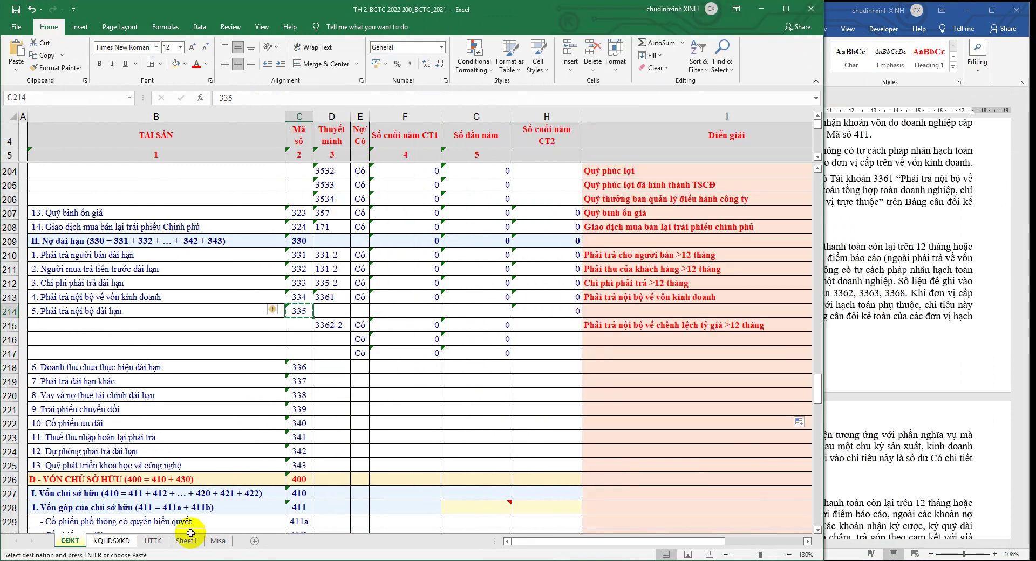
pyautogui.click(152, 539)
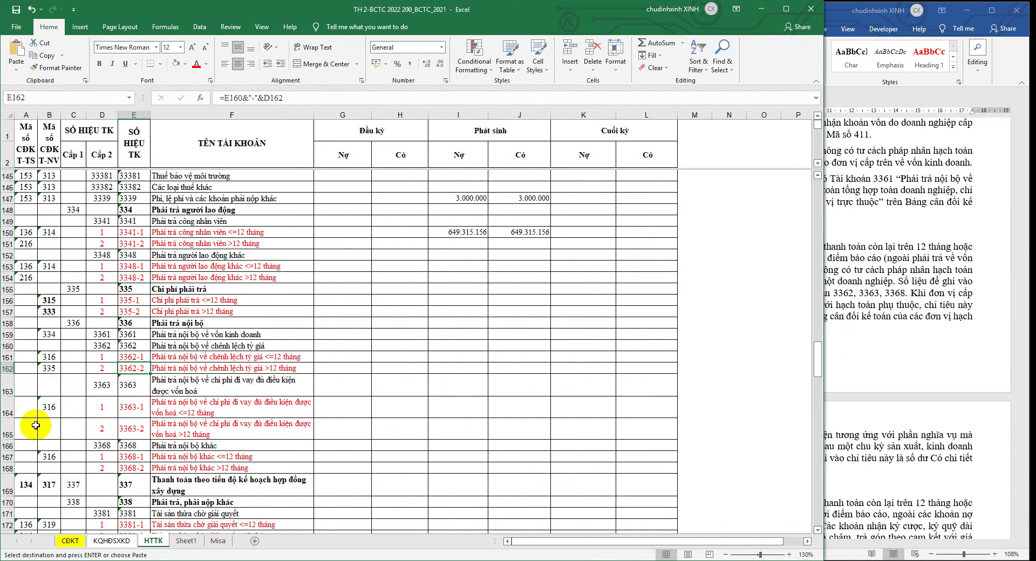
pyautogui.click(8, 429)
pyautogui.scroll(-2, 51, 428)
pyautogui.click(62, 359)
pyautogui.rightClick(62, 358)
pyautogui.click(84, 164)
# Add account 3363-2 with its Có flag and description to CDKT row 216
pyautogui.rightClick(130, 363)
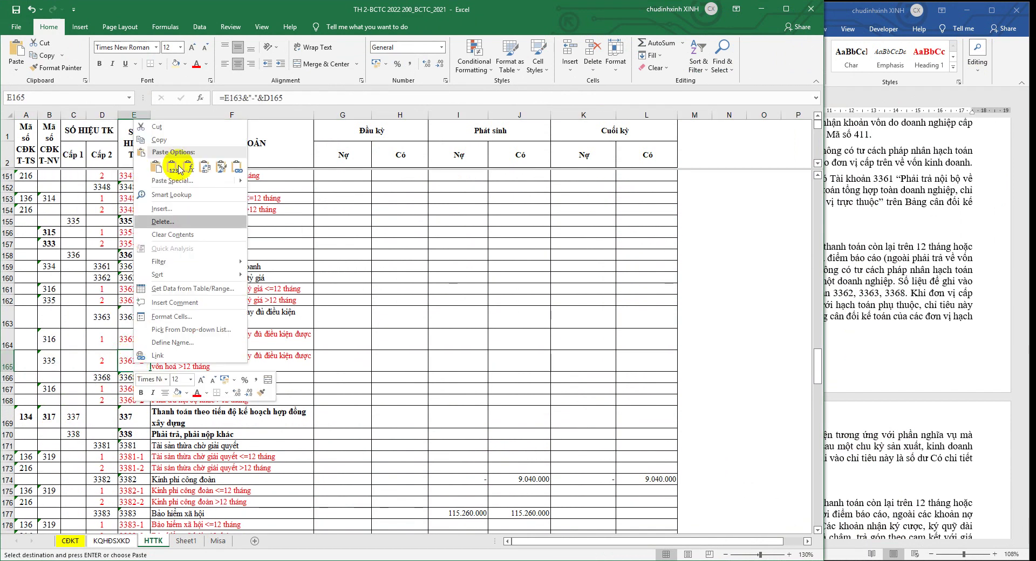
pyautogui.click(184, 141)
pyautogui.click(70, 541)
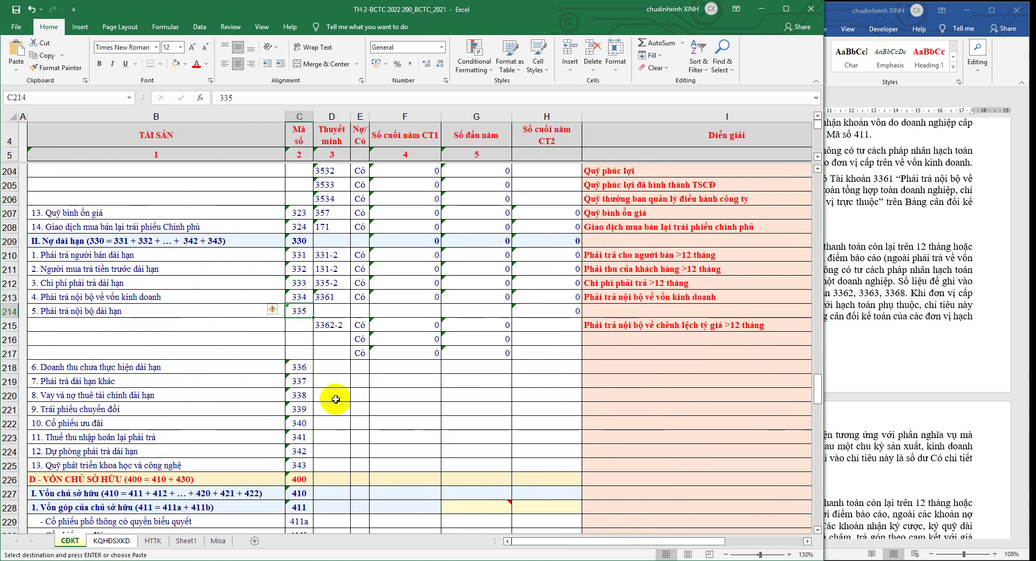
pyautogui.rightClick(330, 340)
pyautogui.click(371, 145)
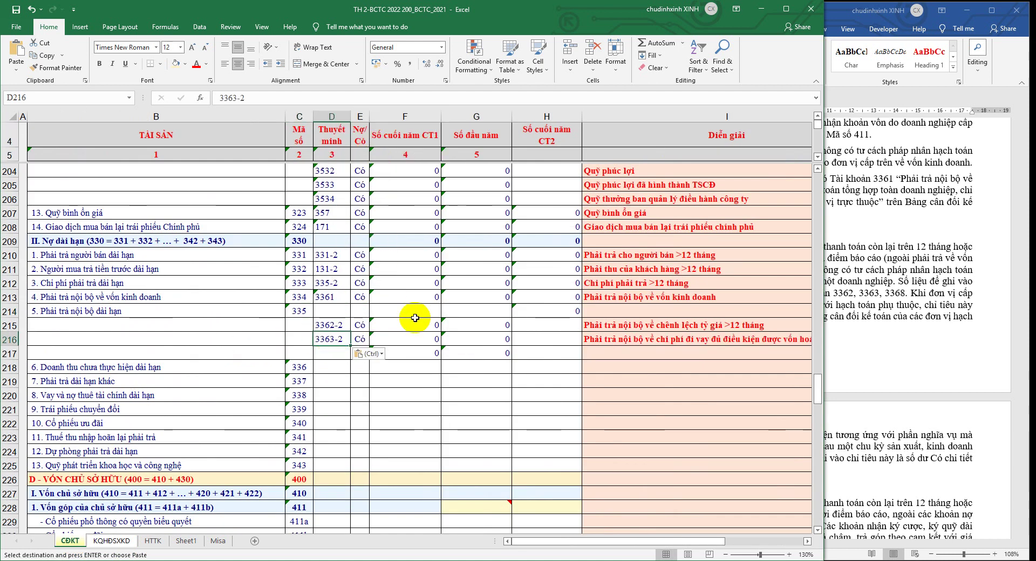
pyautogui.click(909, 300)
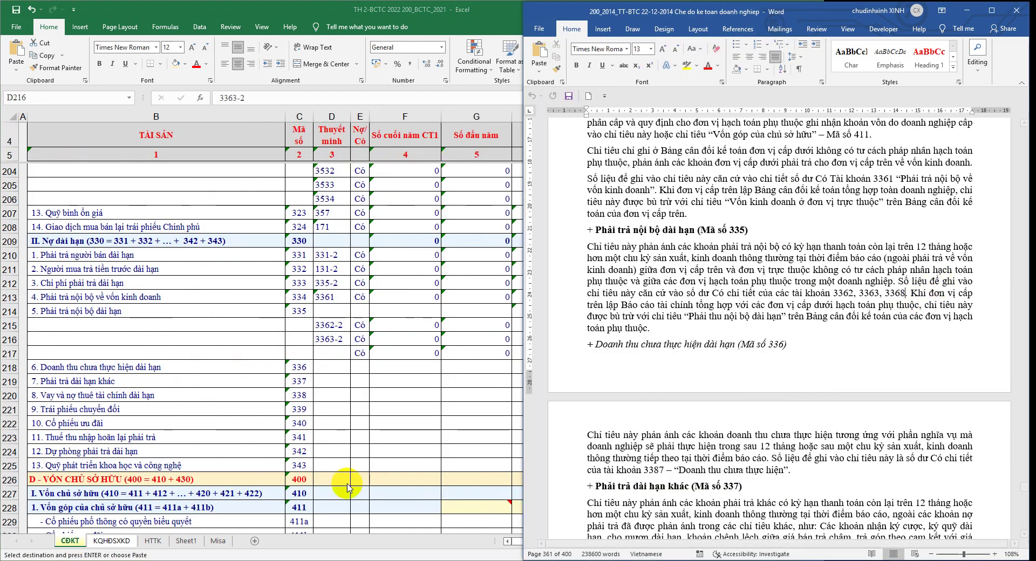
pyautogui.hotkey('alt', 'Tab')
# Add account 3368-2 from HTTK to CDKT row 217
pyautogui.click(153, 541)
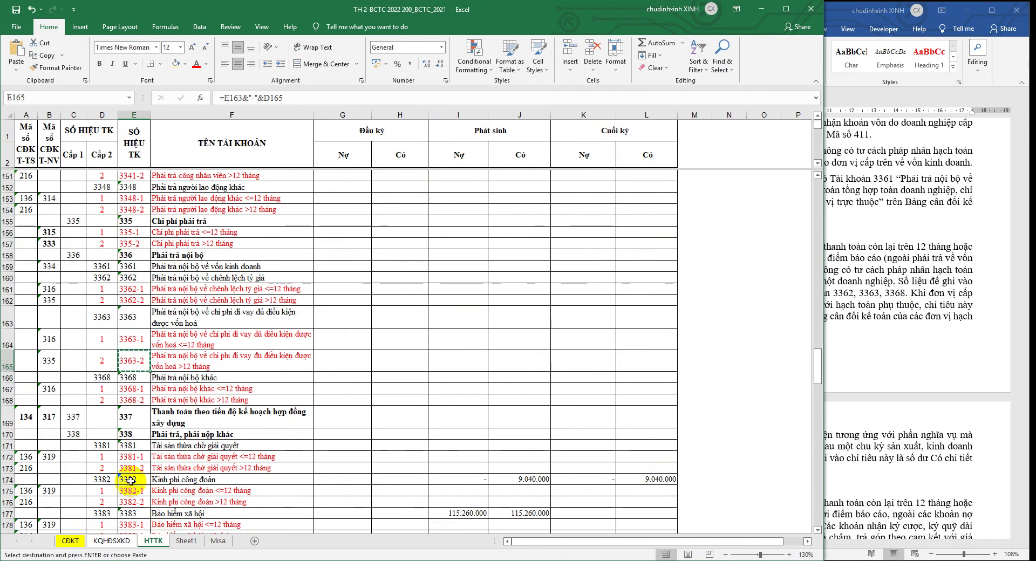
pyautogui.rightClick(141, 402)
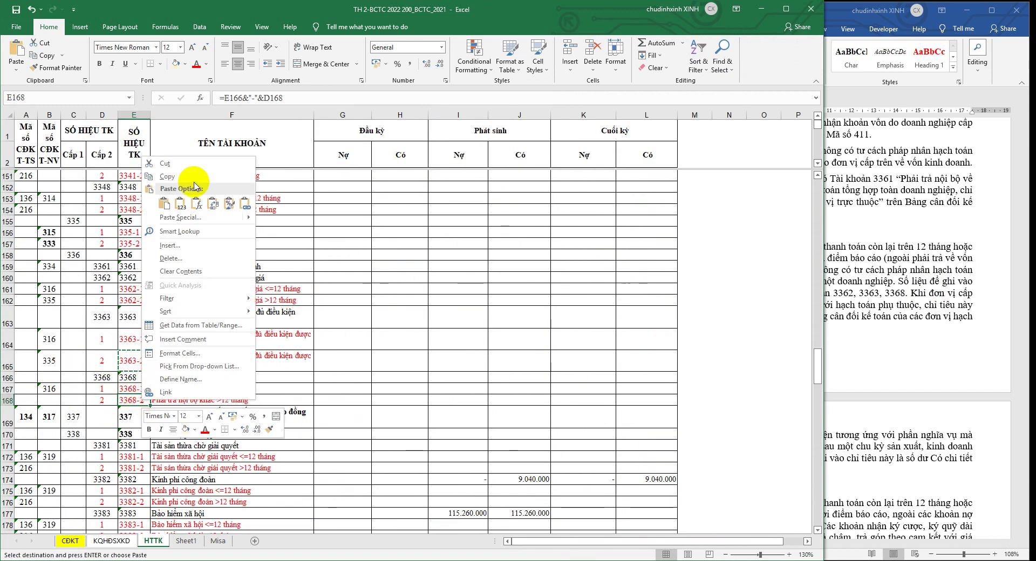
pyautogui.click(183, 181)
pyautogui.click(70, 541)
pyautogui.rightClick(330, 354)
pyautogui.click(331, 275)
# Tag HTTK account 3368-2 with code 335 and return to CDKT
pyautogui.rightClick(305, 316)
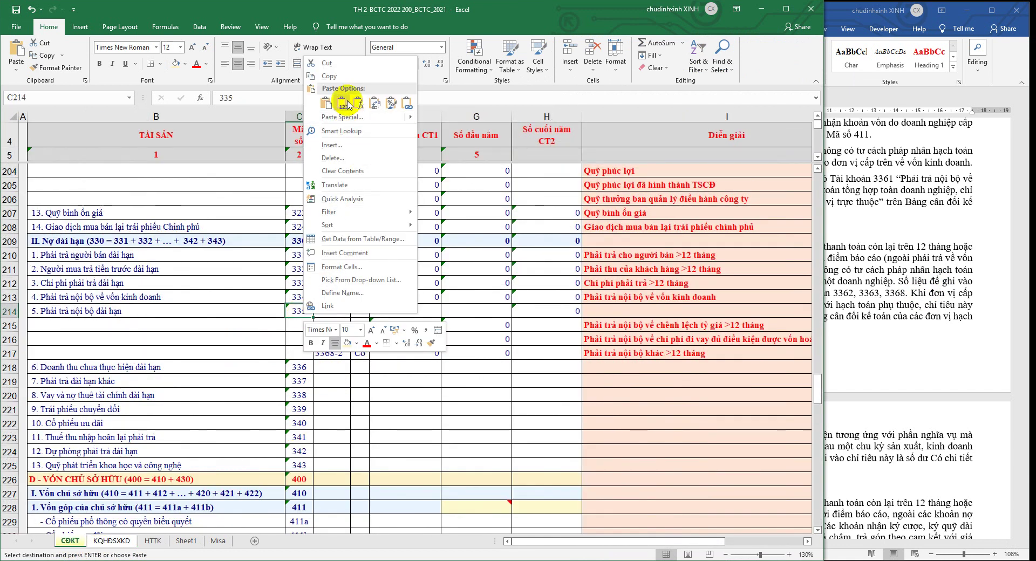
pyautogui.click(331, 76)
pyautogui.click(151, 540)
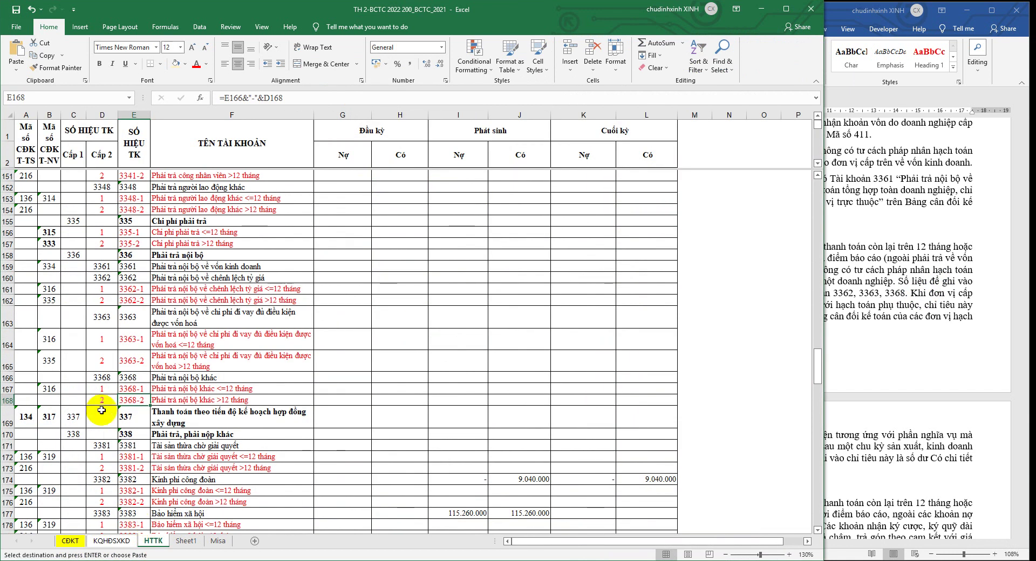
pyautogui.rightClick(53, 400)
pyautogui.click(93, 203)
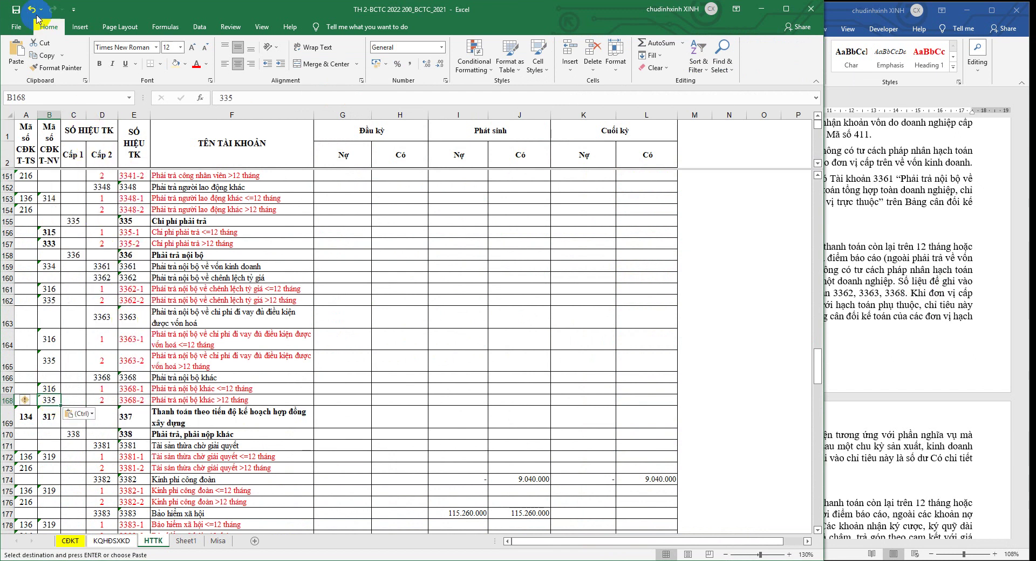
pyautogui.moveTo(7, 388); pyautogui.dragTo(7, 400)
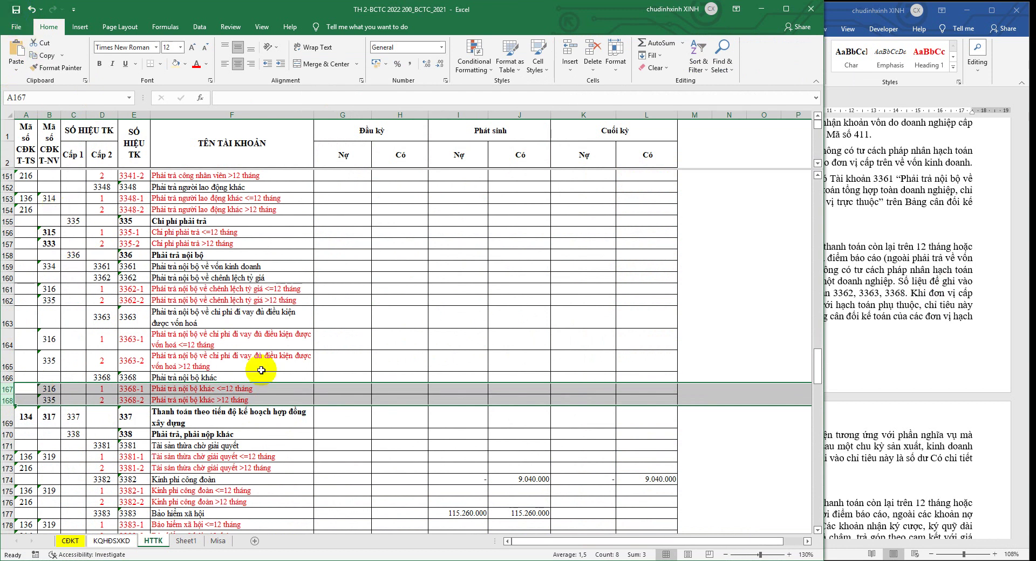
pyautogui.click(69, 541)
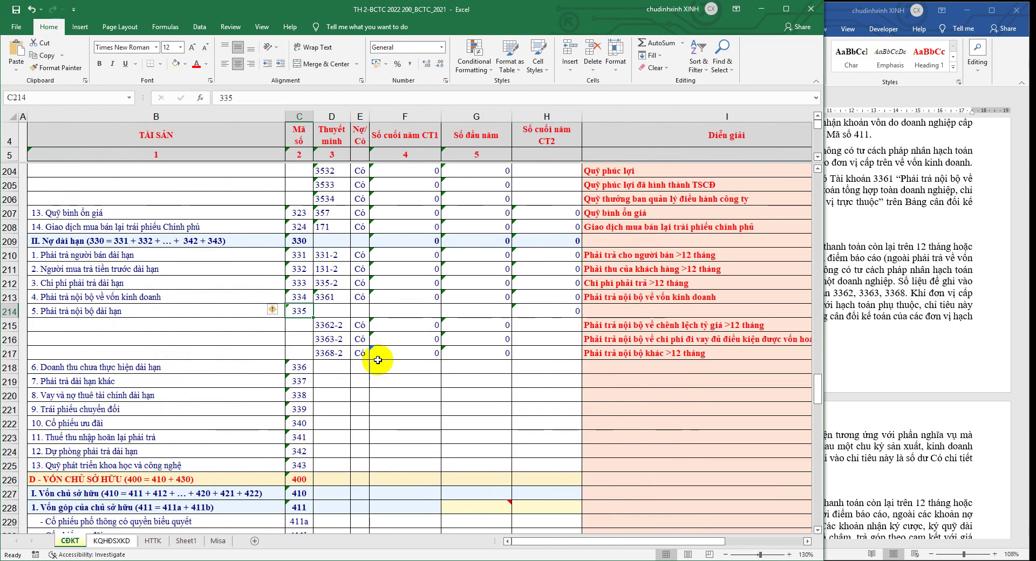
# AutoSum F215:F217 into F214 and fill the total right into G214
pyautogui.click(406, 312)
pyautogui.click(646, 43)
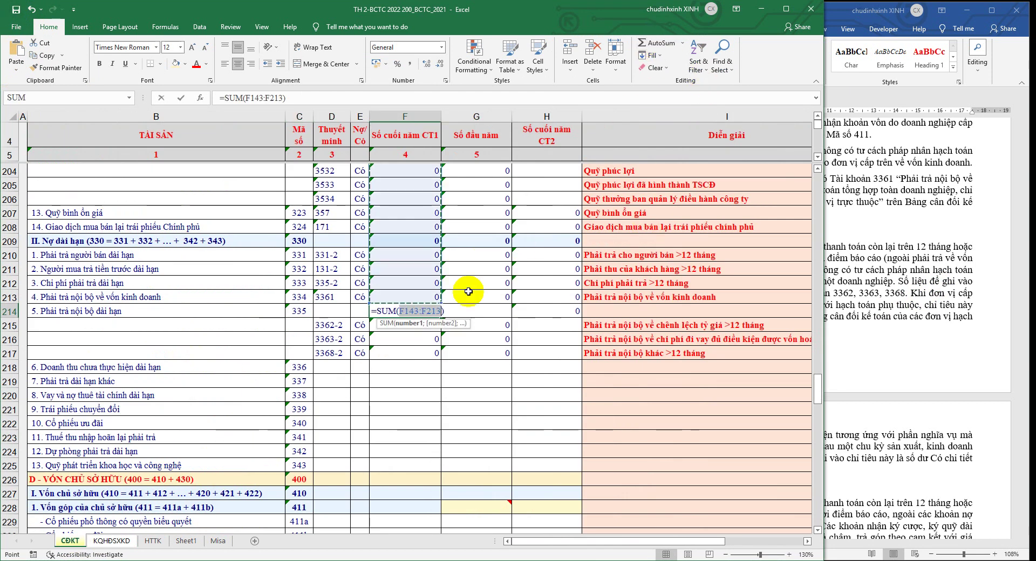
pyautogui.moveTo(411, 340); pyautogui.dragTo(402, 354)
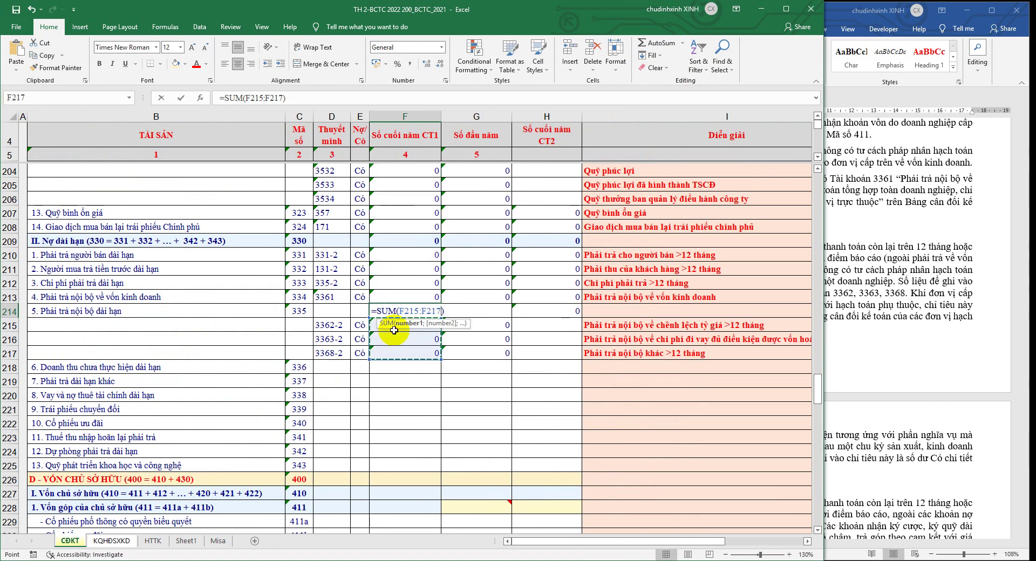
pyautogui.press('Return')
pyautogui.click(427, 313)
pyautogui.moveTo(441, 318); pyautogui.dragTo(502, 313)
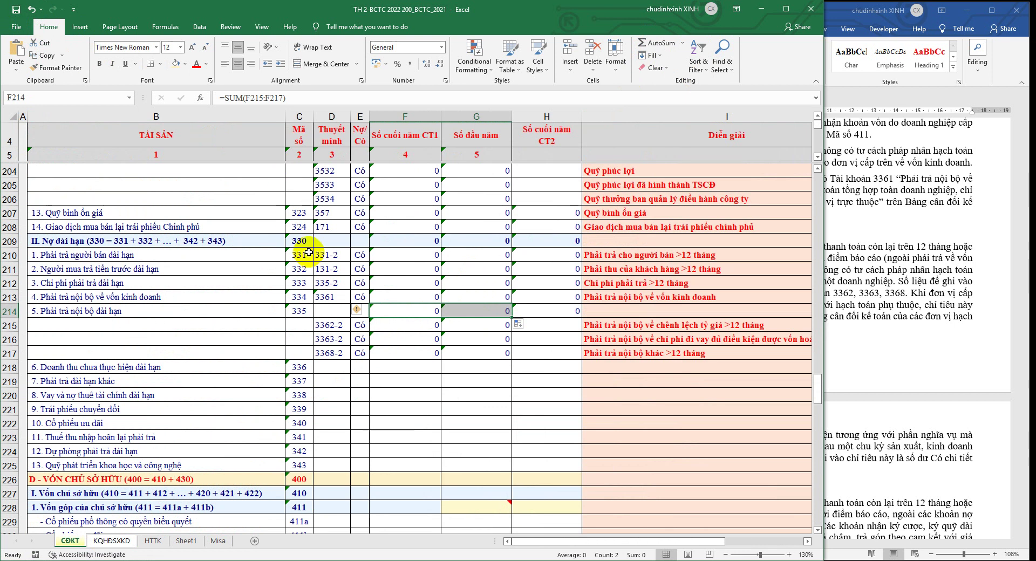
# Move to line 336 and review its Circular 200 guidance
pyautogui.scroll(-1, 319, 243)
pyautogui.click(333, 325)
pyautogui.scroll(-1, 340, 346)
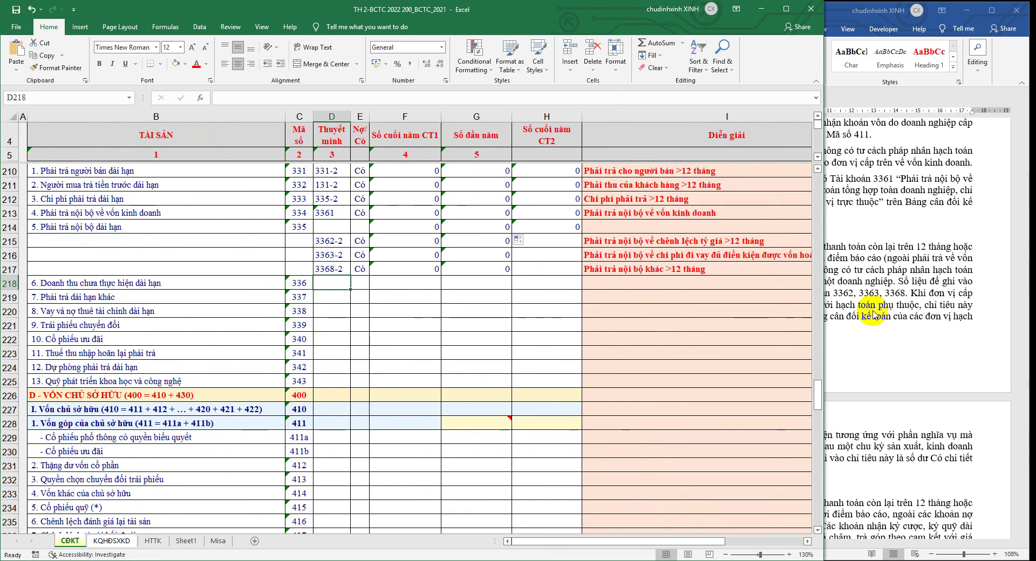
pyautogui.click(904, 310)
pyautogui.scroll(-5, 794, 333)
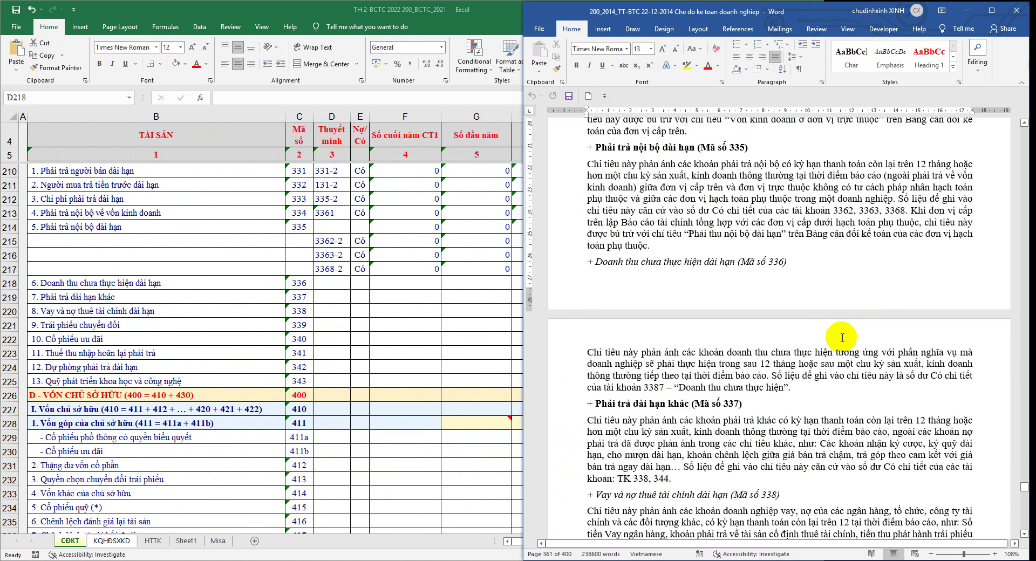
# Note account 3387 in the guidance and copy code 336 from CDKT
pyautogui.click(653, 306)
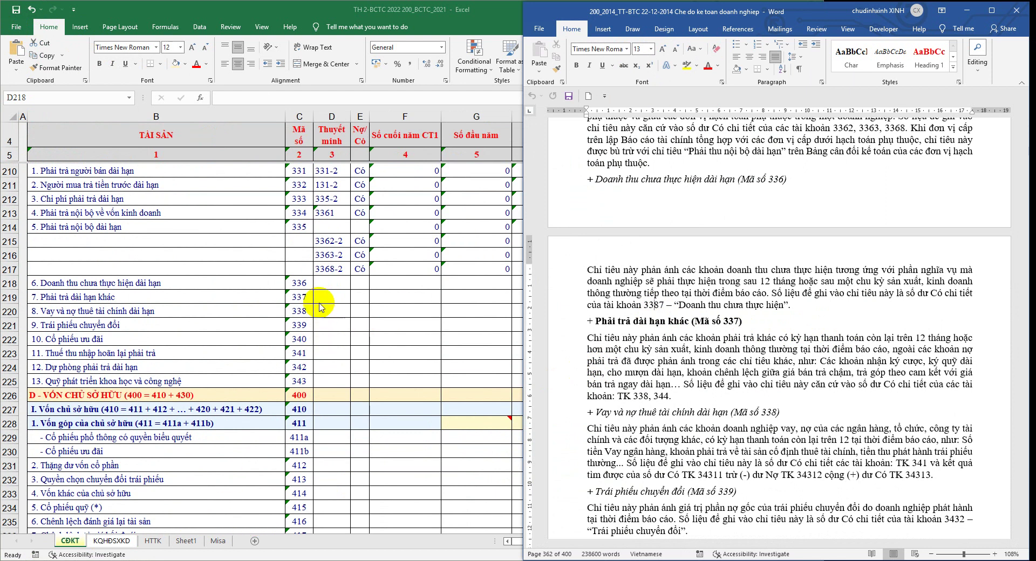
pyautogui.click(303, 283)
pyautogui.click(303, 284)
pyautogui.rightClick(313, 291)
pyautogui.click(345, 301)
pyautogui.click(153, 541)
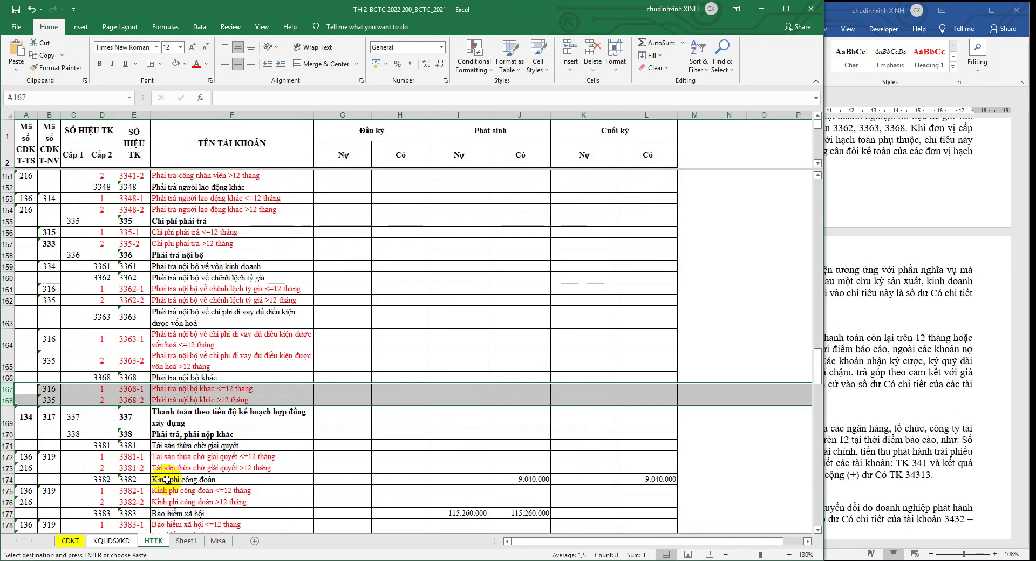
# Tag HTTK account 3387-2 with code 336 and copy its account number
pyautogui.scroll(-2, 104, 462)
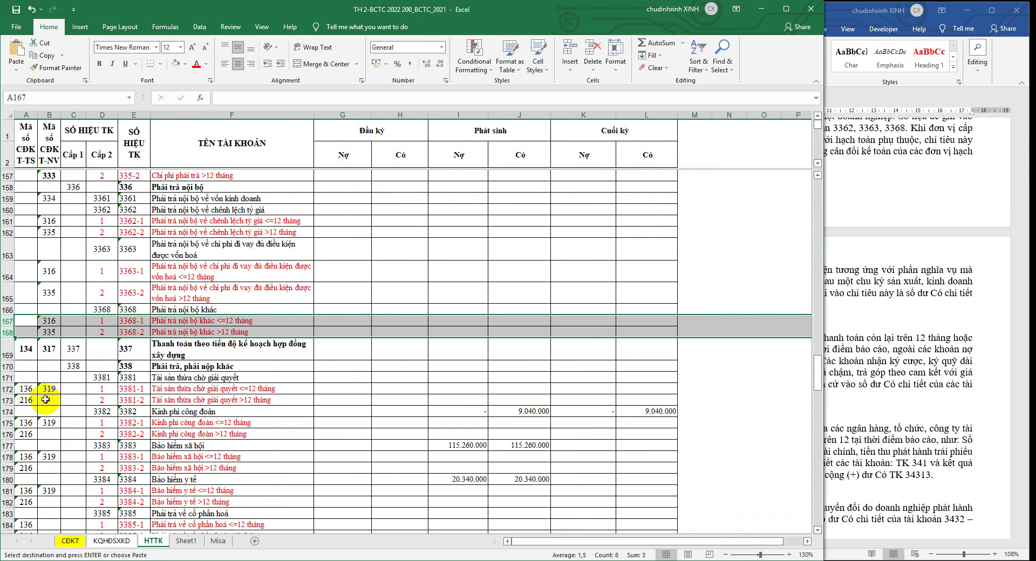
pyautogui.scroll(-1, 44, 398)
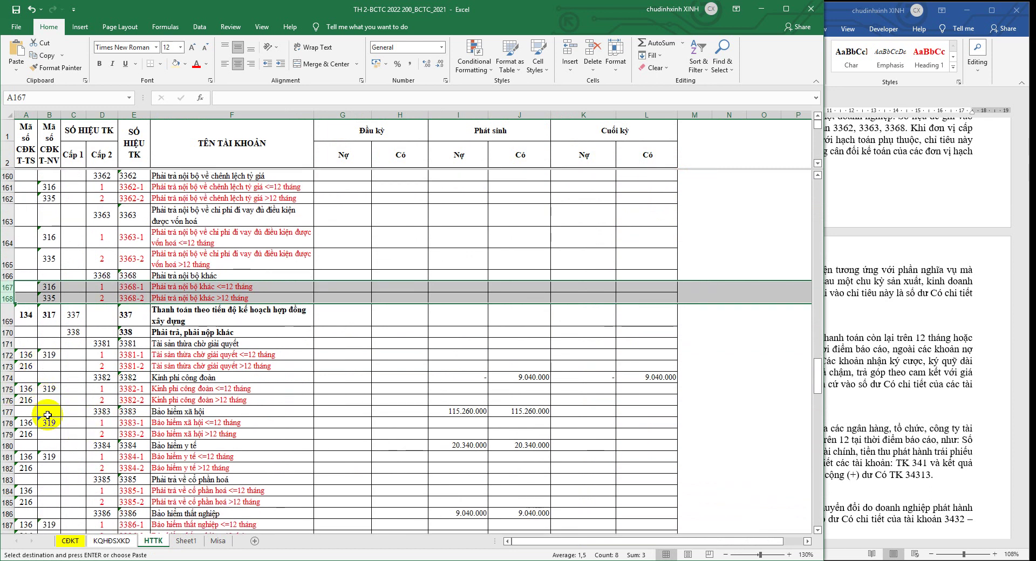
pyautogui.scroll(-3, 48, 415)
pyautogui.scroll(-2, 47, 415)
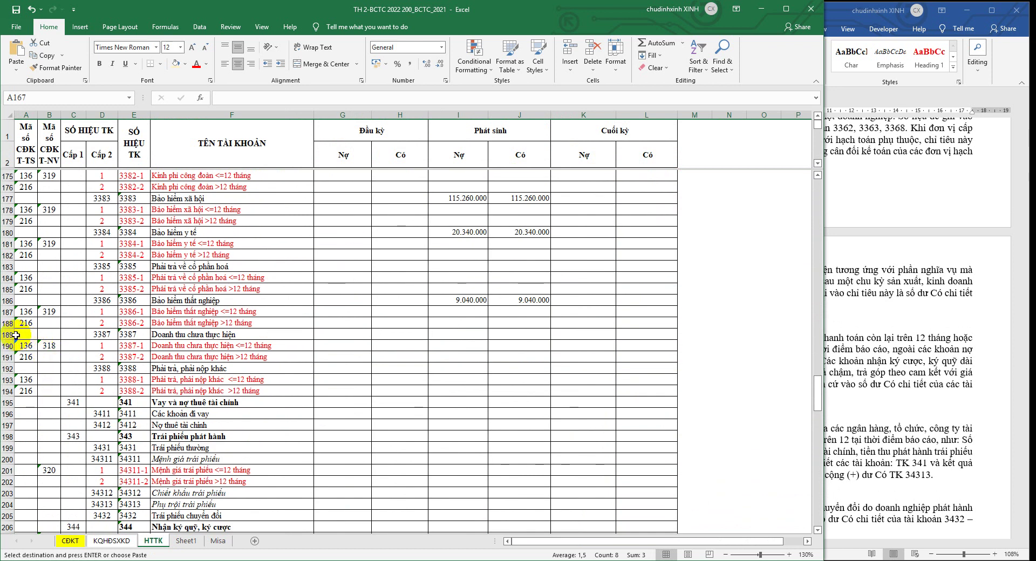
pyautogui.moveTo(8, 335); pyautogui.dragTo(8, 353)
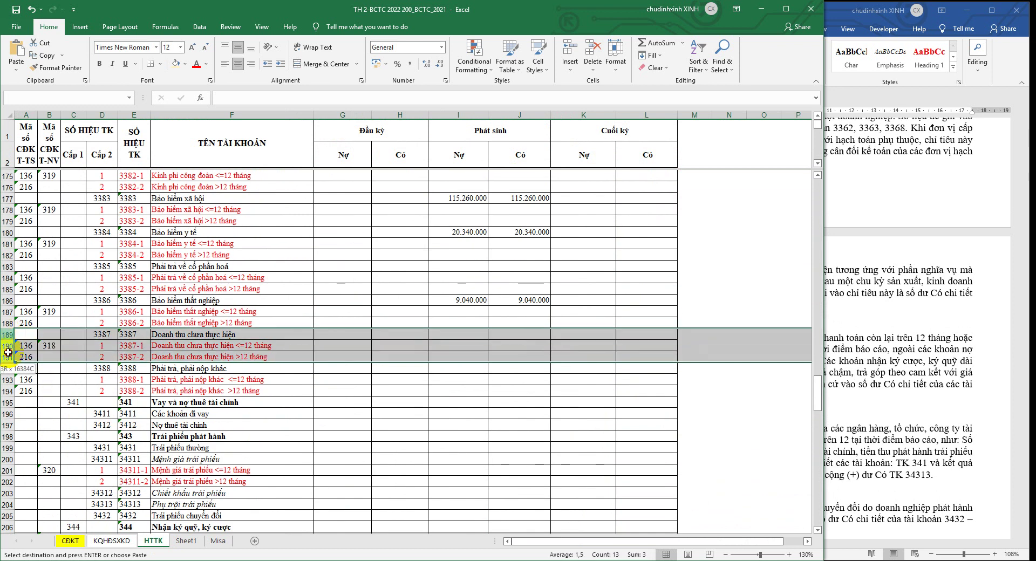
pyautogui.click(54, 360)
pyautogui.rightClick(54, 360)
pyautogui.click(57, 205)
pyautogui.rightClick(133, 357)
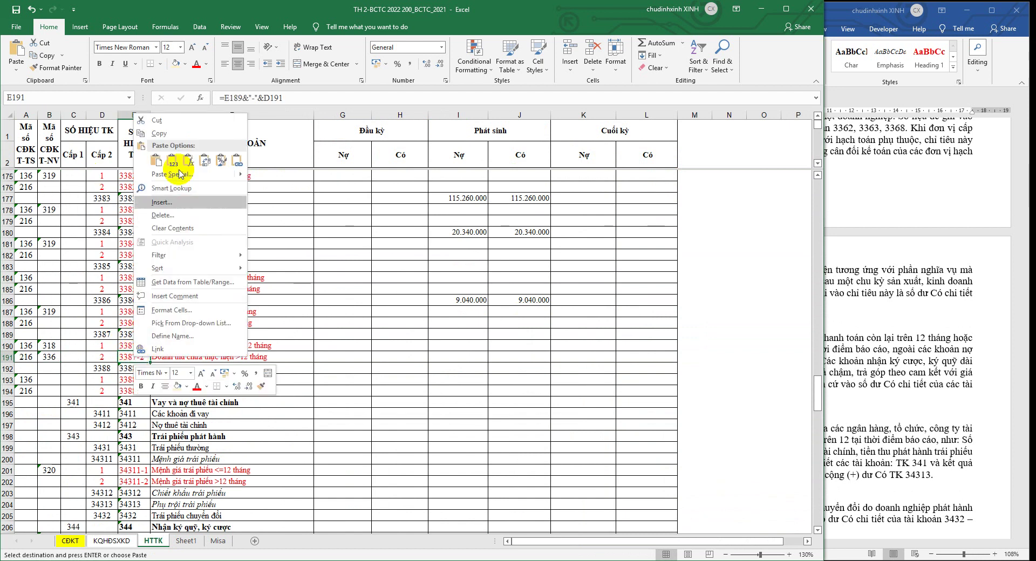
pyautogui.click(167, 132)
pyautogui.click(75, 542)
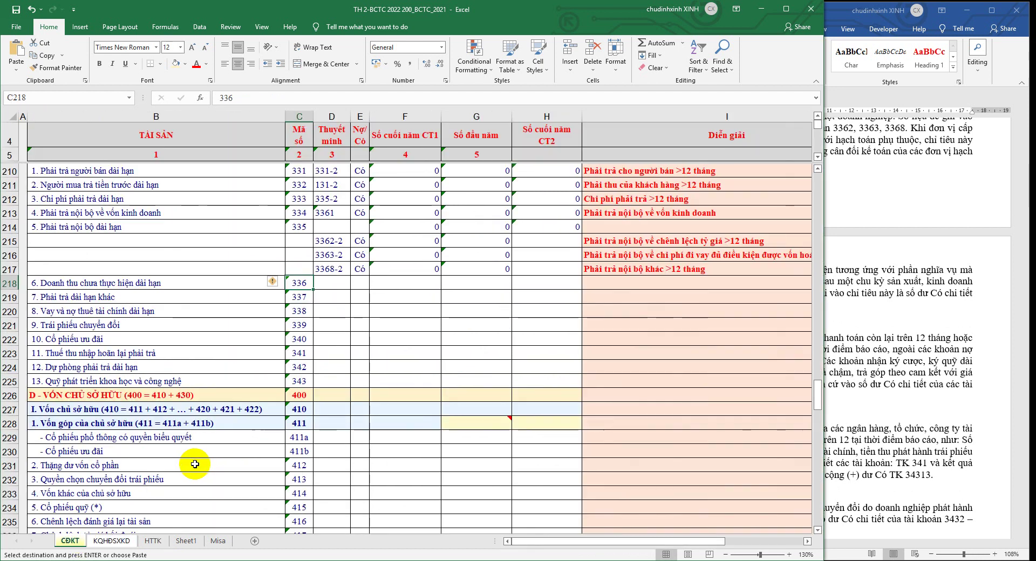
# Add account 3387-2 to CDKT row 218, flagged Có, with its balance formulas
pyautogui.rightClick(335, 282)
pyautogui.click(372, 320)
pyautogui.click(369, 285)
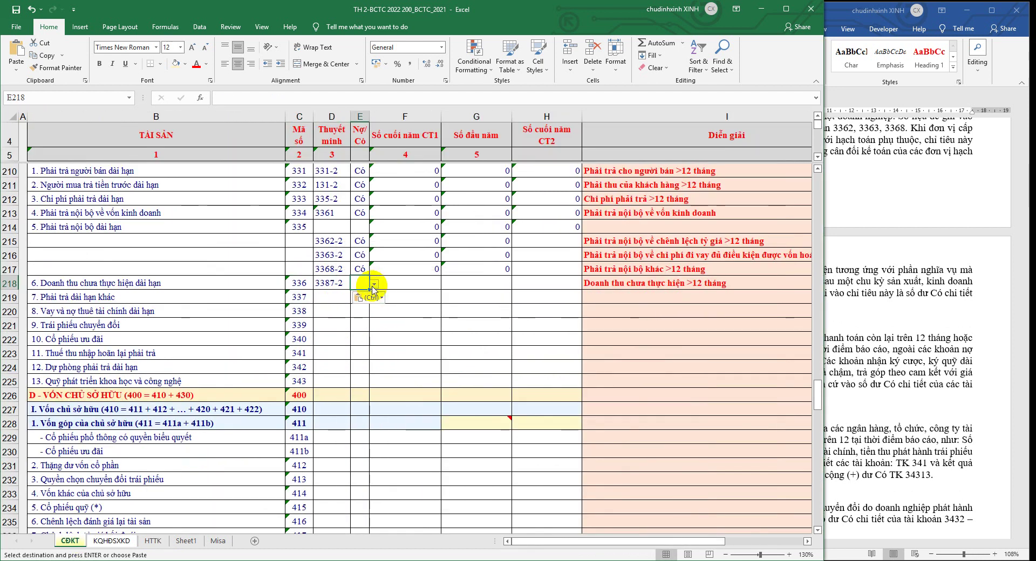
pyautogui.click(348, 304)
pyautogui.moveTo(421, 269)
pyautogui.mouseDown()
pyautogui.moveTo(512, 276)
pyautogui.moveTo(513, 284)
pyautogui.mouseUp()
# Copy the H214 SUMIF formula into H218 and bring up the Circular 200 guidance
pyautogui.click(539, 226)
pyautogui.rightClick(539, 225)
pyautogui.click(571, 247)
pyautogui.click(562, 328)
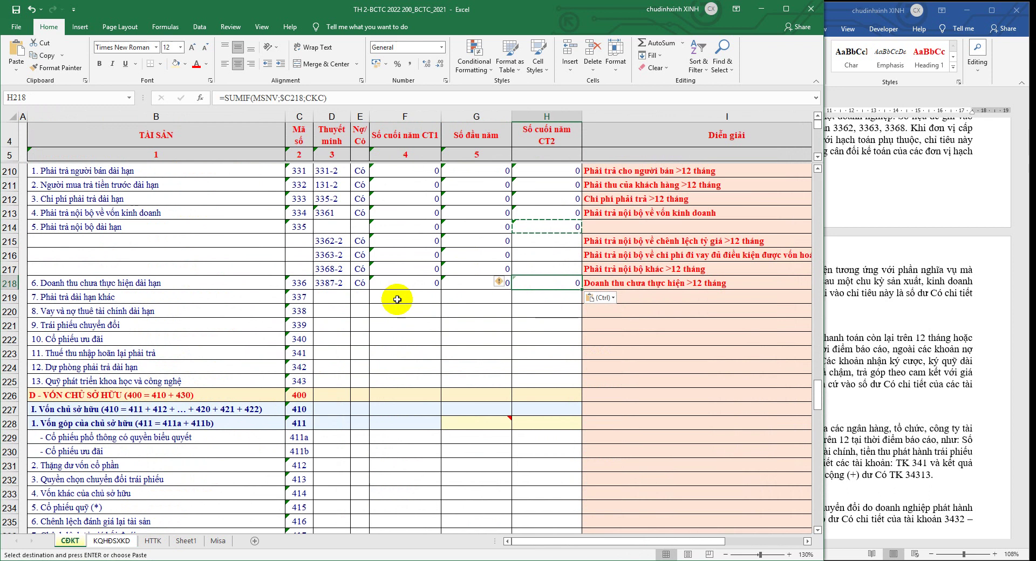
pyautogui.click(881, 312)
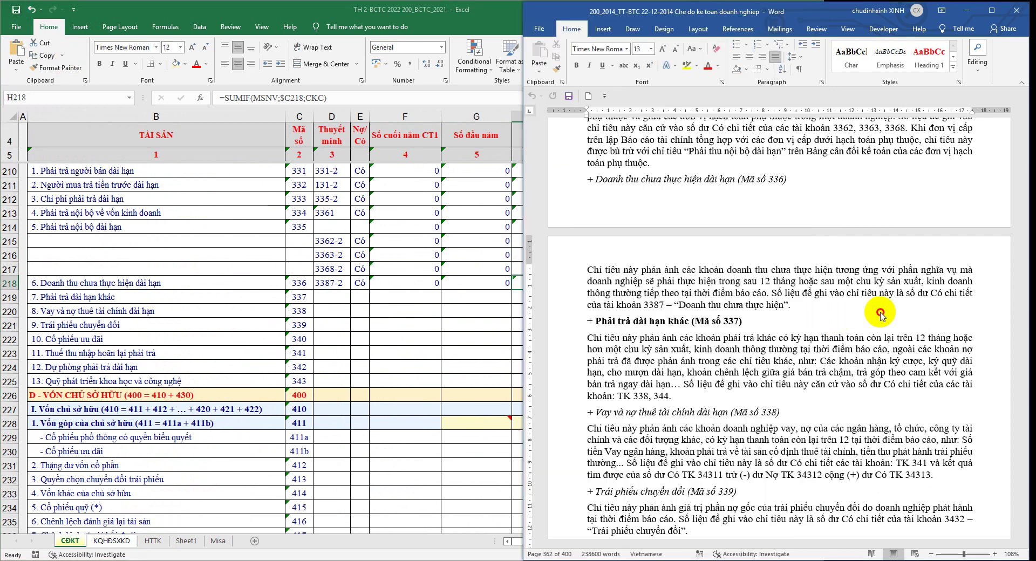
# Insert three blank rows at row 220 beneath code 337 on the CDKT sheet
pyautogui.scroll(-2, 747, 344)
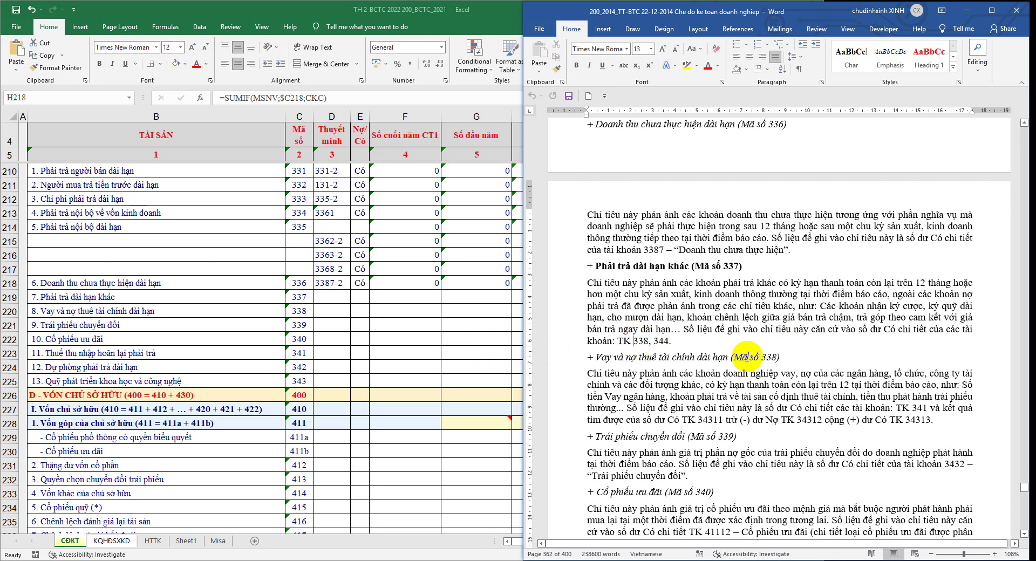
pyautogui.moveTo(820, 306)
pyautogui.mouseDown()
pyautogui.moveTo(923, 305)
pyautogui.moveTo(698, 316)
pyautogui.mouseUp()
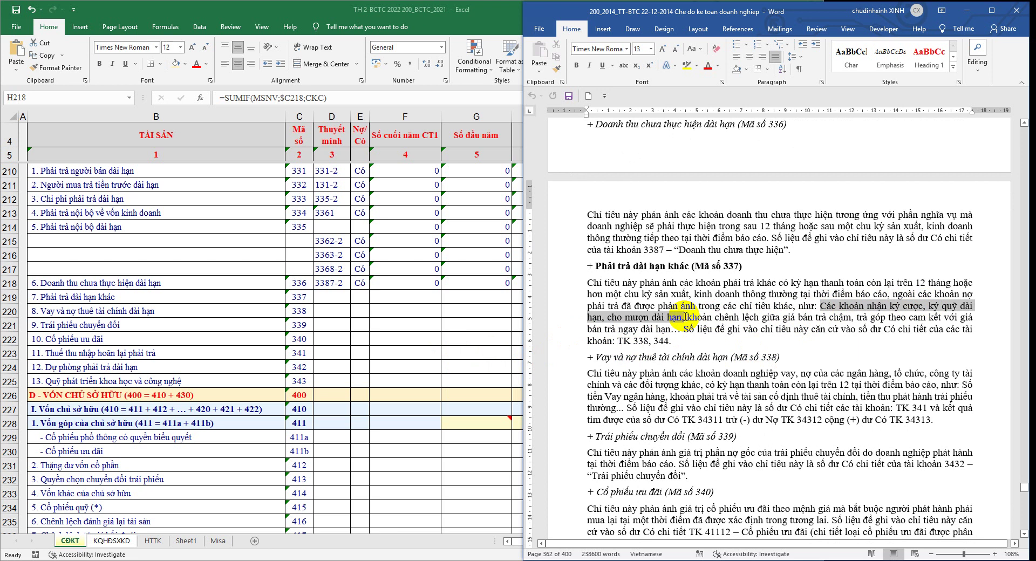
pyautogui.click(329, 315)
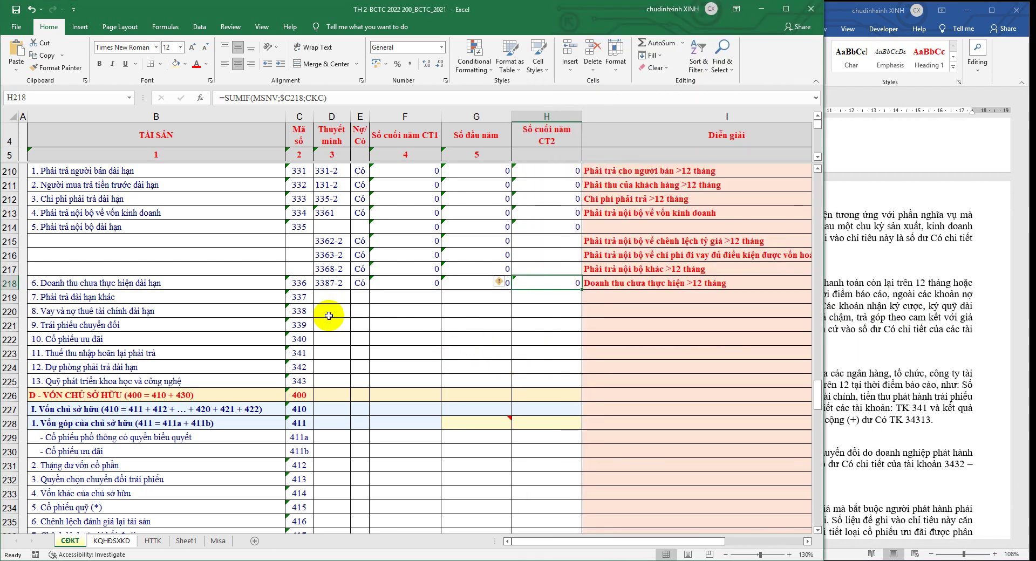
pyautogui.rightClick(11, 313)
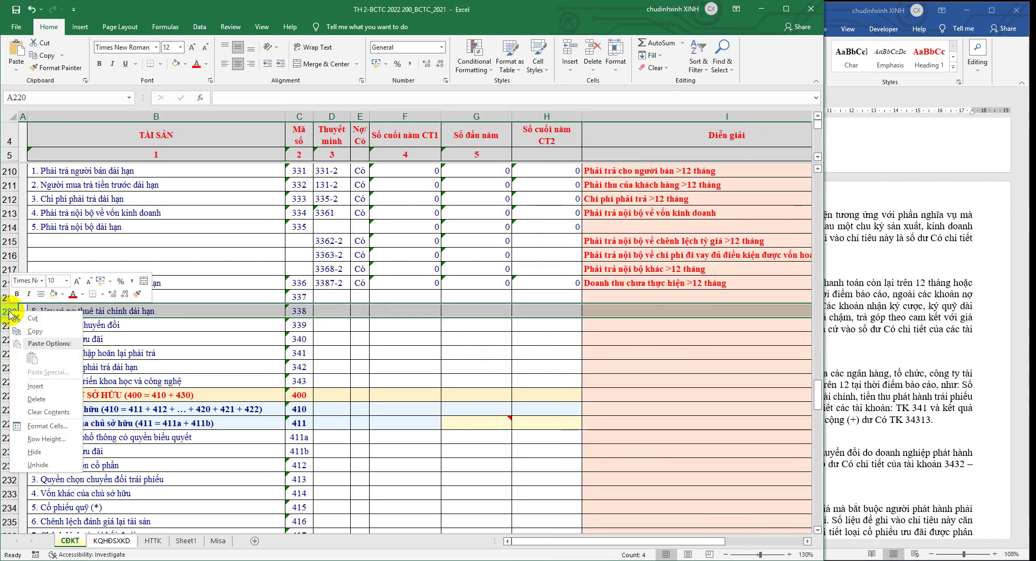
pyautogui.click(47, 387)
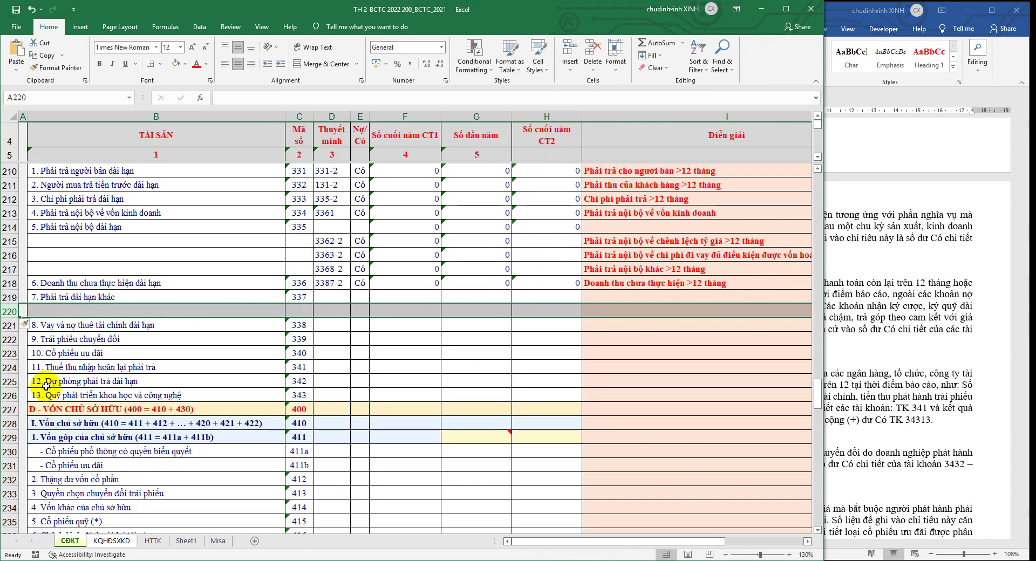
pyautogui.press('F4')
pyautogui.press('F4')
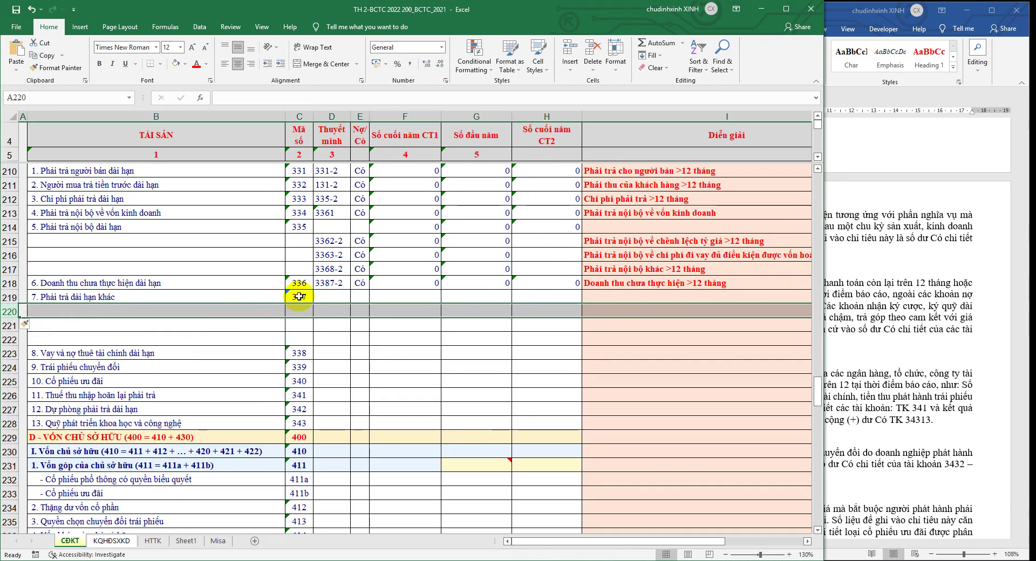
# Copy code 337 from C219 and go to account 344-2 at B208 on the HTTK sheet
pyautogui.click(299, 296)
pyautogui.rightClick(300, 296)
pyautogui.click(405, 319)
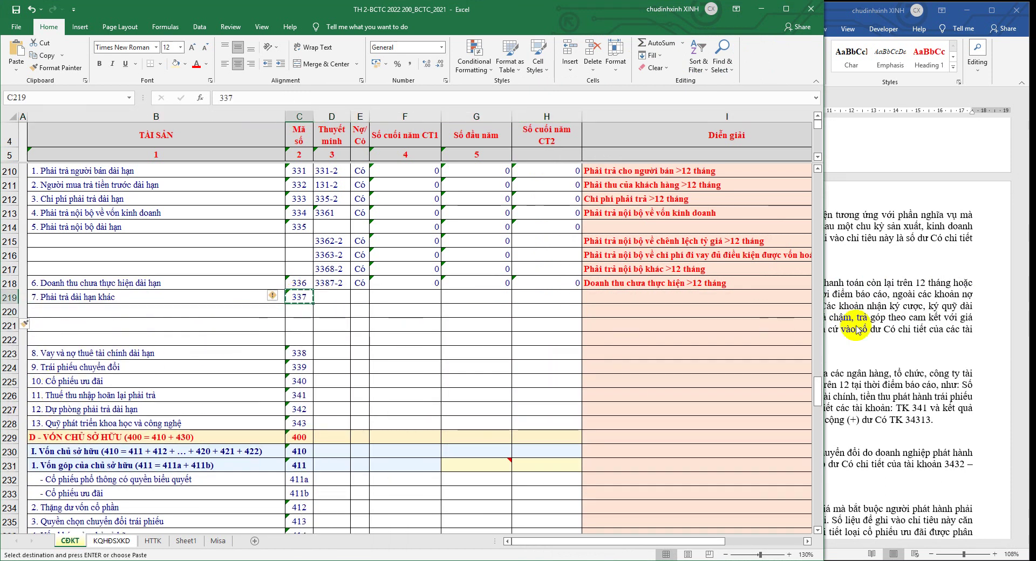
pyautogui.click(871, 350)
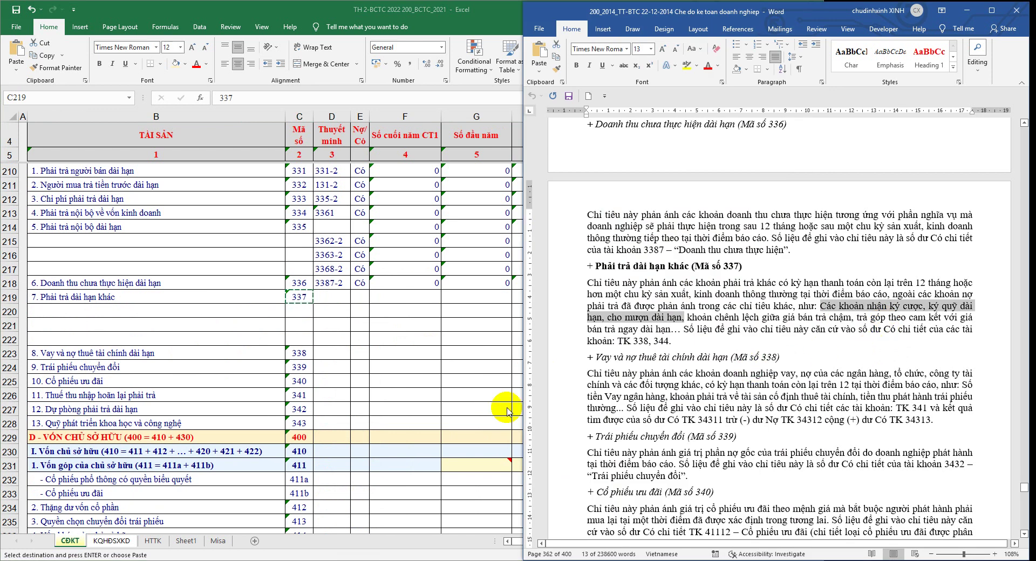
pyautogui.click(155, 542)
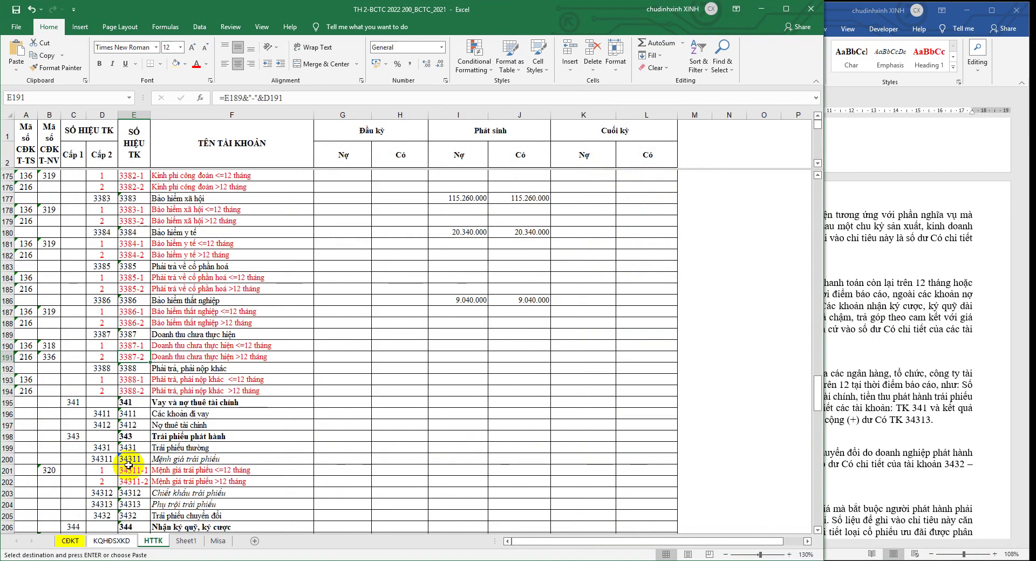
pyautogui.scroll(-2, 93, 455)
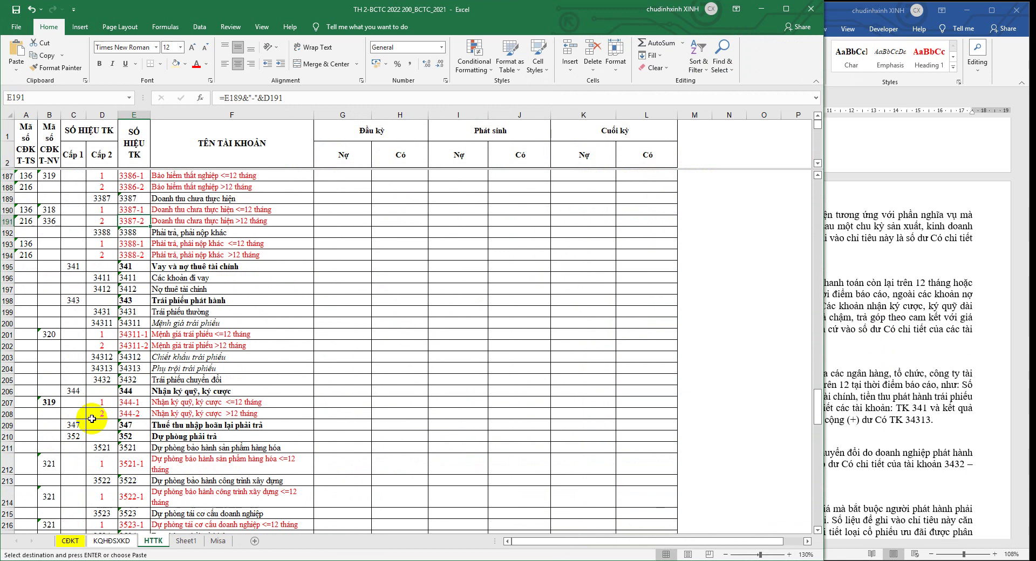
pyautogui.click(45, 413)
pyautogui.rightClick(47, 414)
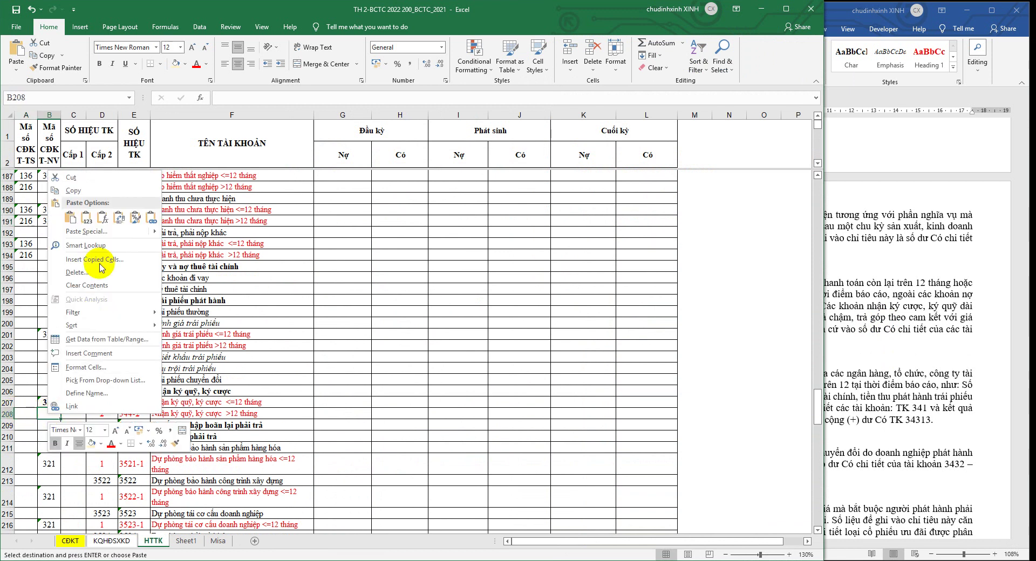
# Tag HTTK account 344-2 with code 337 and put 344-2 into CDKT cell D220
pyautogui.click(88, 217)
pyautogui.rightClick(136, 415)
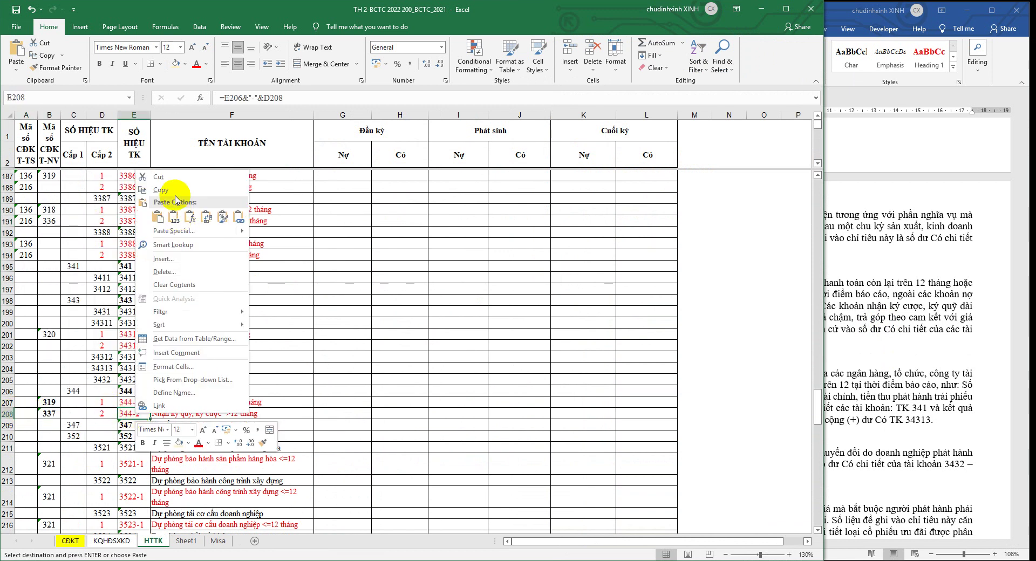
pyautogui.click(174, 217)
pyautogui.click(70, 541)
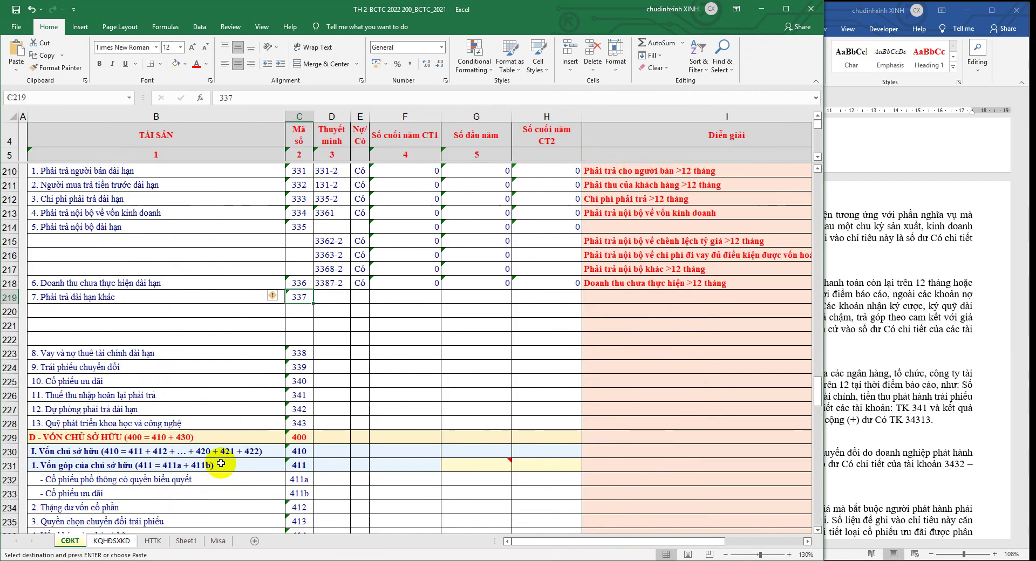
pyautogui.rightClick(341, 312)
pyautogui.click(386, 359)
# Flag row 220 as Có and copy the F218:G218 SUMIF formulas into F220:G222
pyautogui.click(363, 311)
pyautogui.click(374, 313)
pyautogui.click(346, 337)
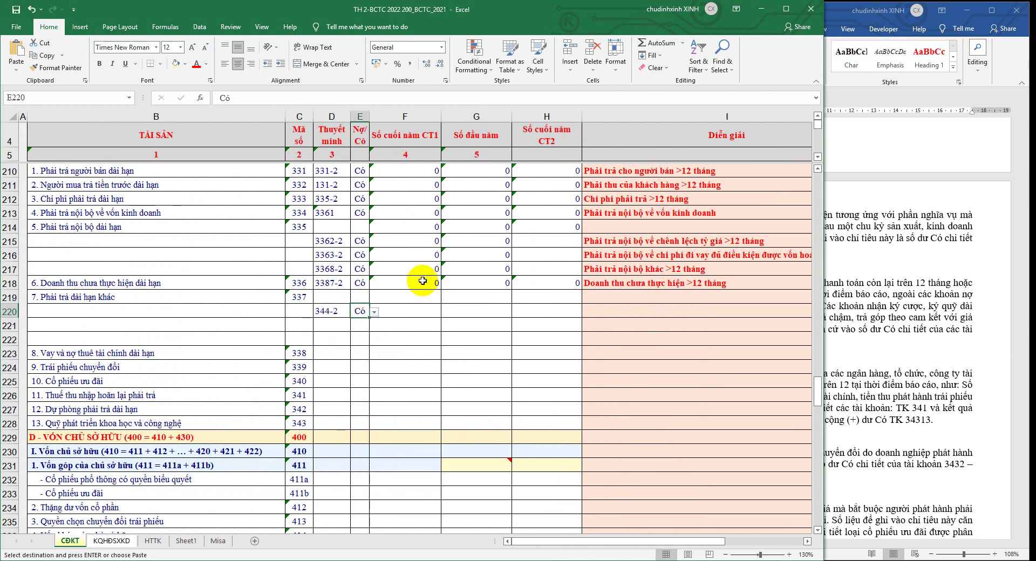
pyautogui.moveTo(423, 280); pyautogui.dragTo(462, 279)
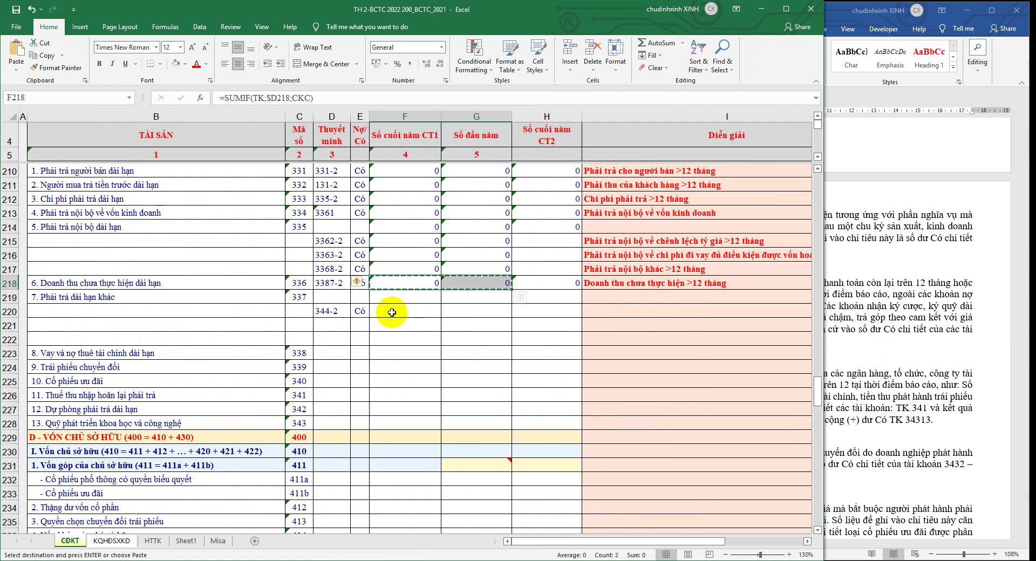
pyautogui.moveTo(405, 312); pyautogui.dragTo(451, 340)
pyautogui.hotkey('ctrl', 'v')
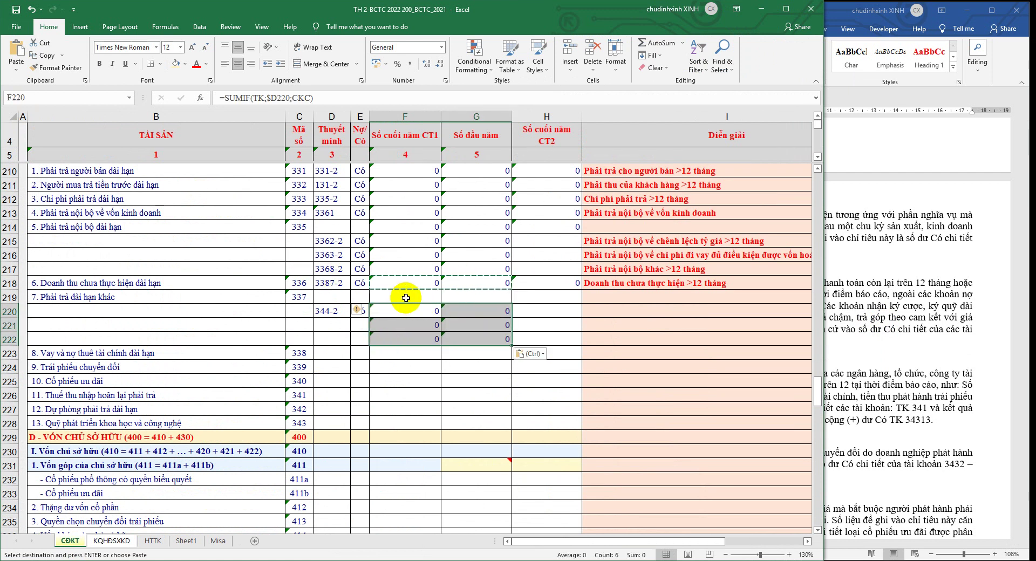
pyautogui.press('Escape')
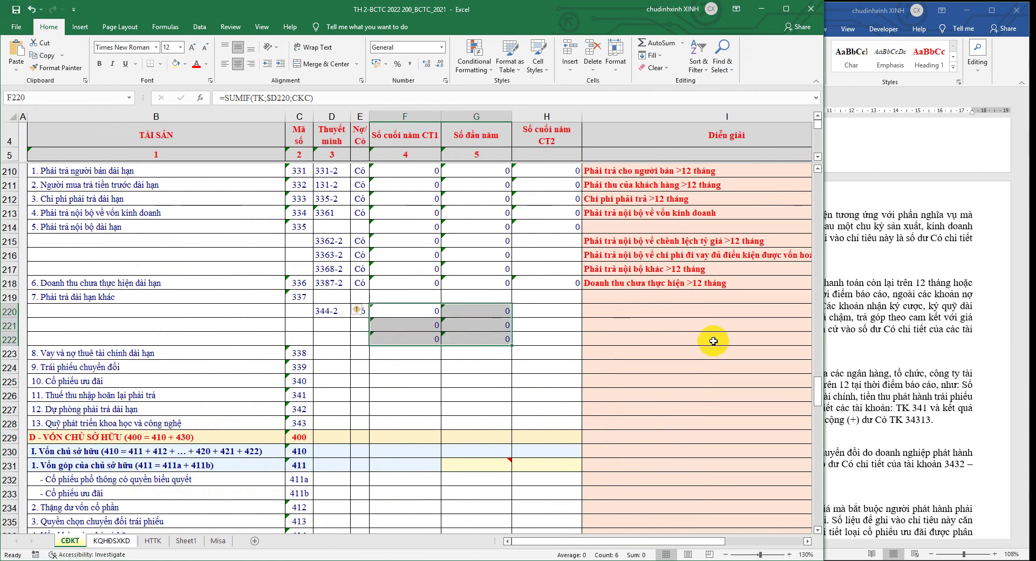
pyautogui.click(908, 336)
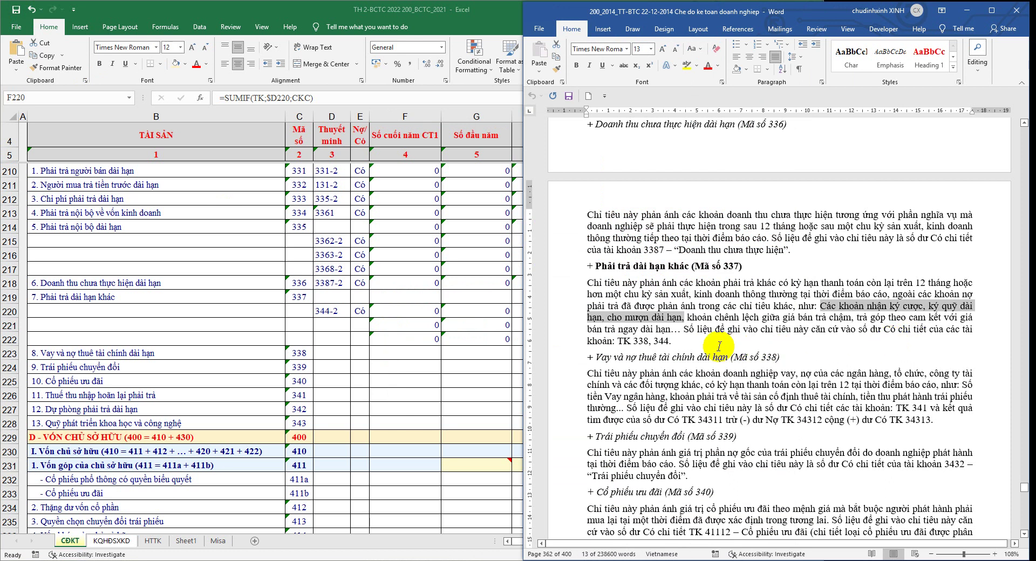
# Inspect HTTK row 194 for account 3388-2, checking the formulas in D197 and F194
pyautogui.click(646, 325)
pyautogui.click(152, 541)
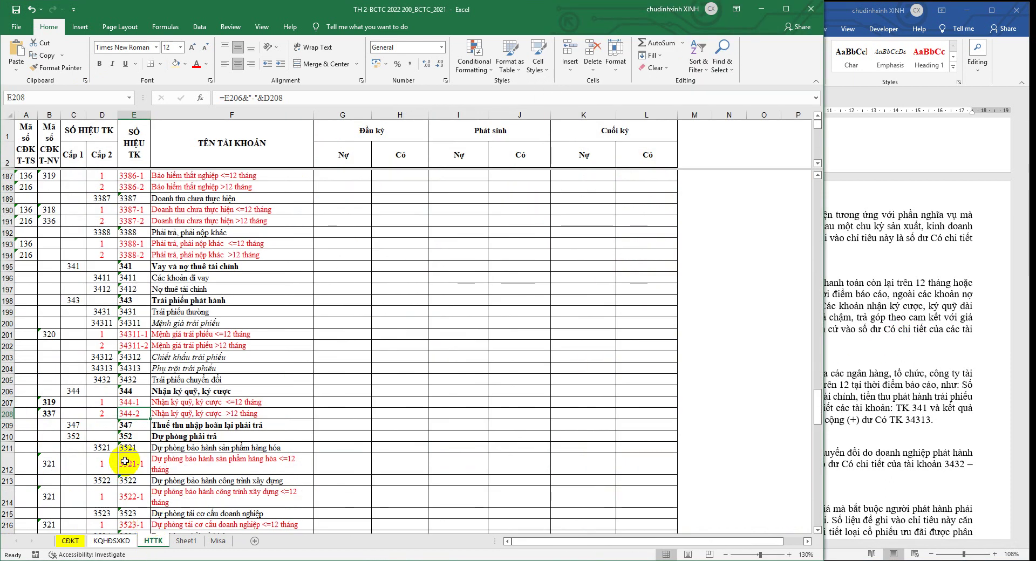
pyautogui.click(8, 255)
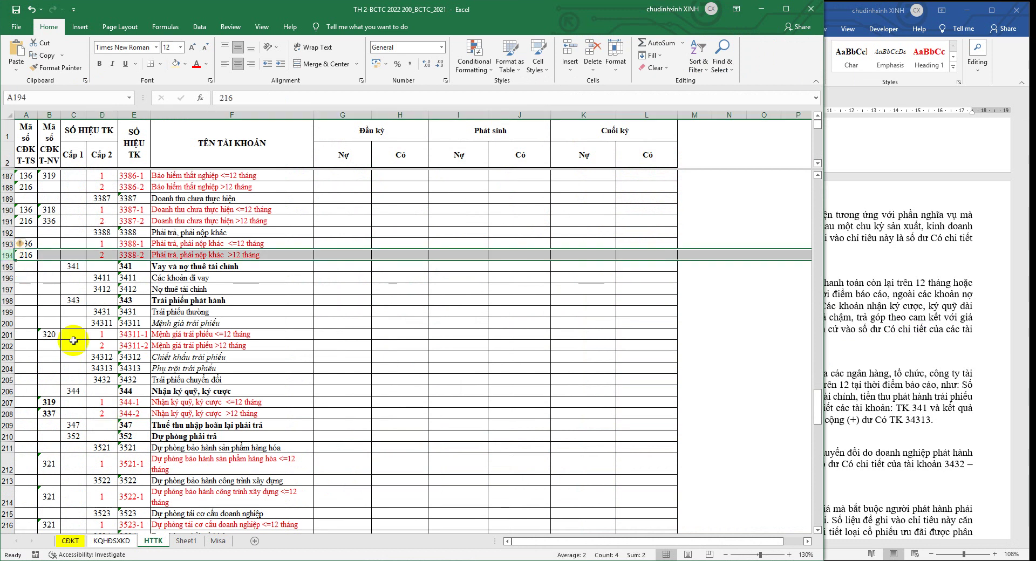
pyautogui.scroll(1, 104, 371)
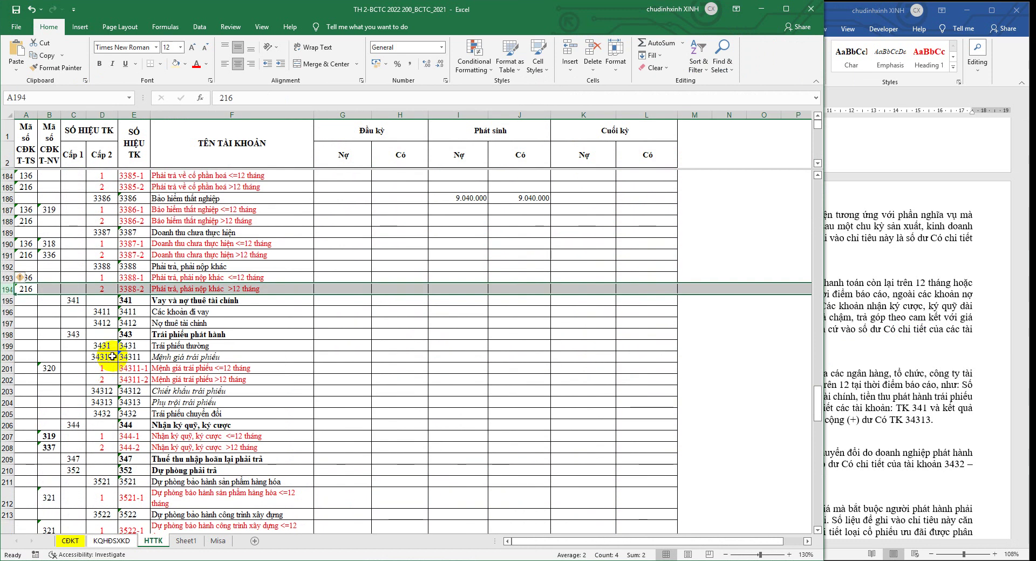
pyautogui.click(111, 323)
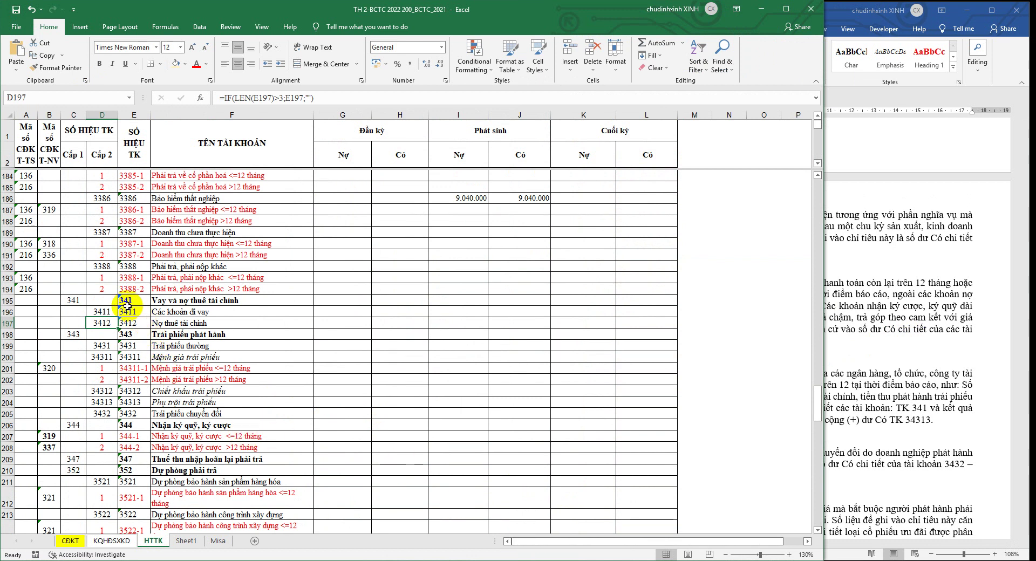
pyautogui.click(5, 289)
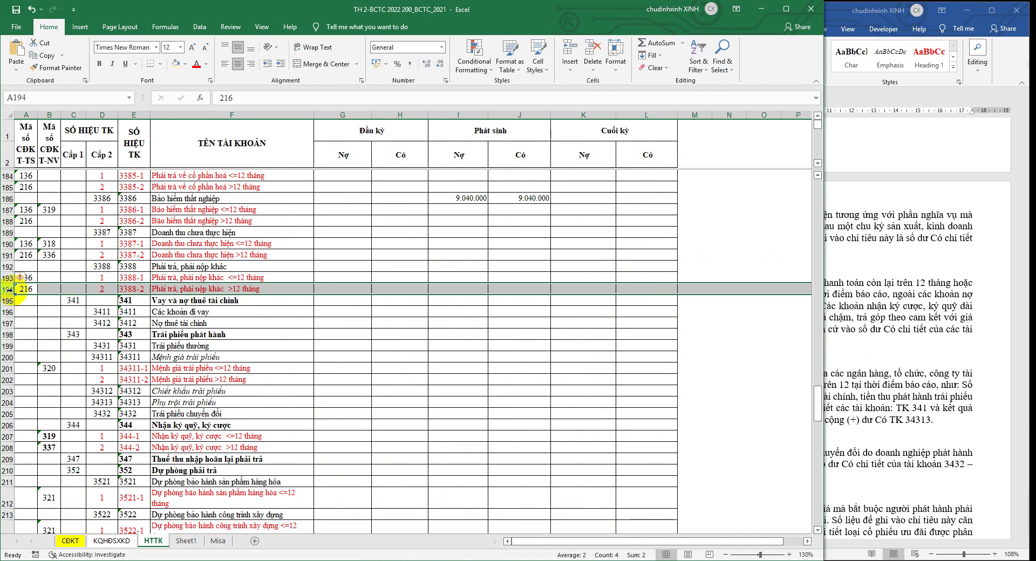
pyautogui.click(156, 290)
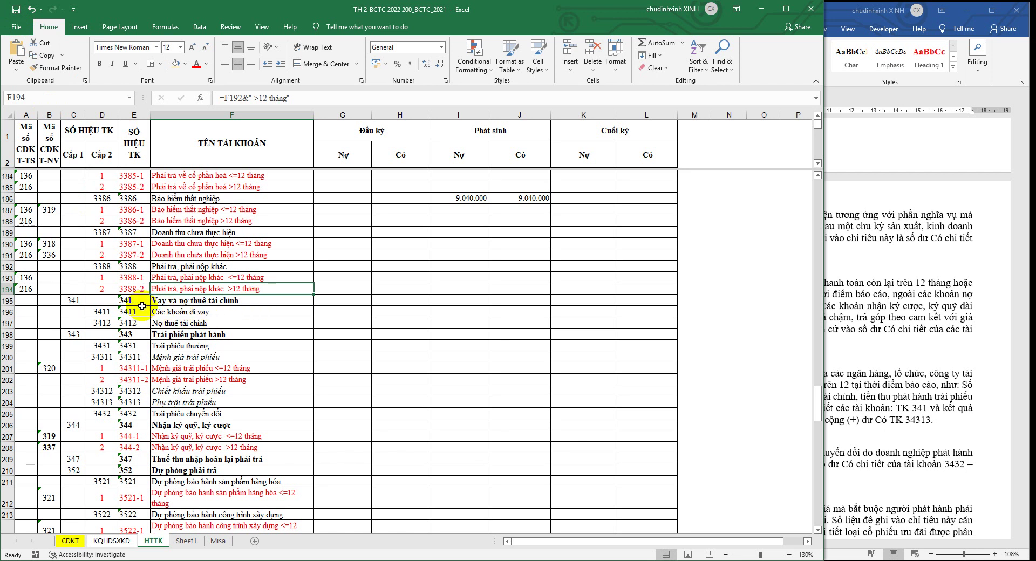
pyautogui.click(5, 289)
pyautogui.click(909, 346)
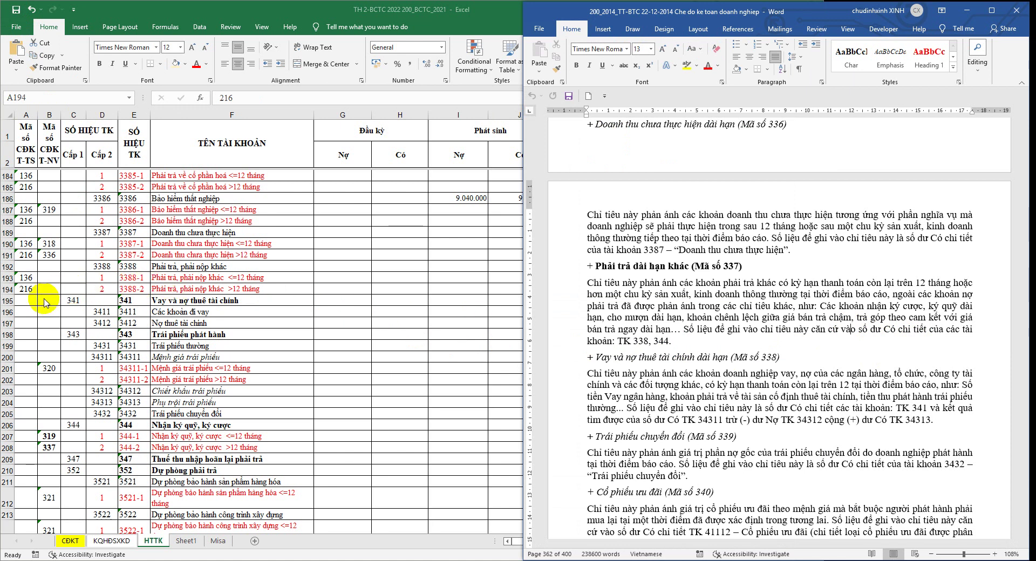
# Read the Circular 200 paragraph for Mã số 216 and highlight the phrase 'cho mượn'
pyautogui.click(24, 291)
pyautogui.click(891, 304)
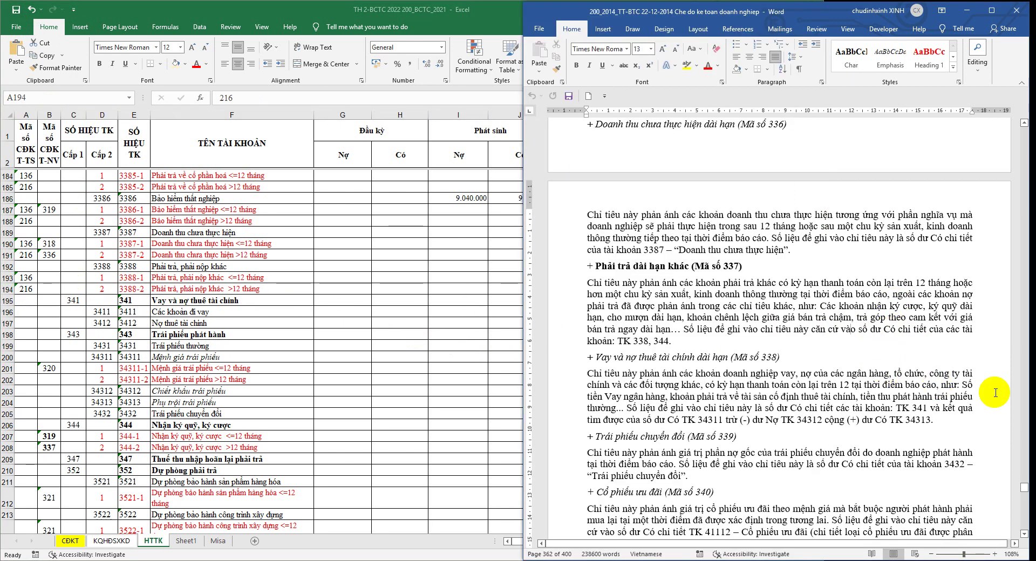
pyautogui.moveTo(1024, 488); pyautogui.dragTo(1024, 486)
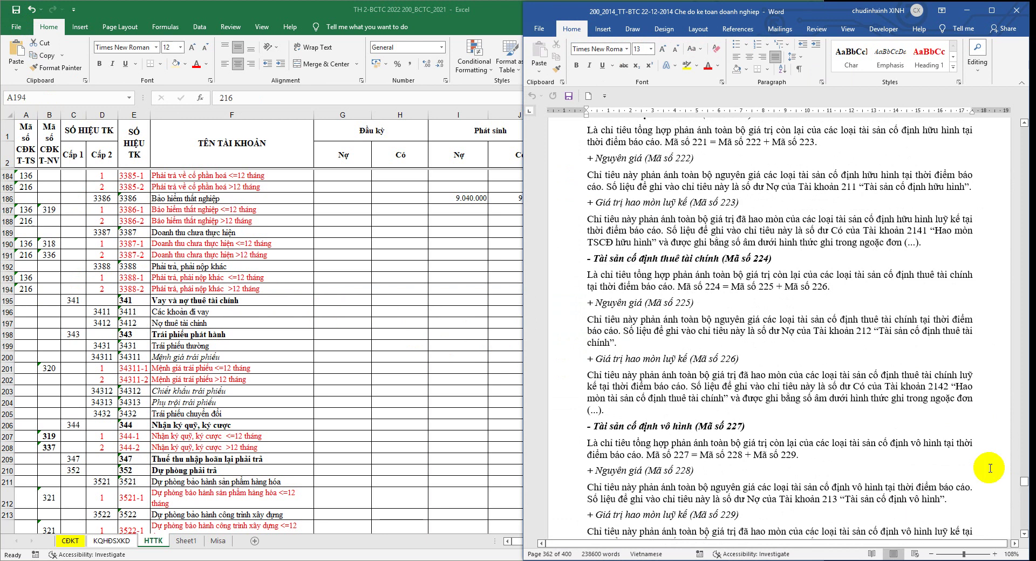
pyautogui.scroll(5, 706, 407)
pyautogui.scroll(5, 687, 421)
pyautogui.scroll(1, 862, 395)
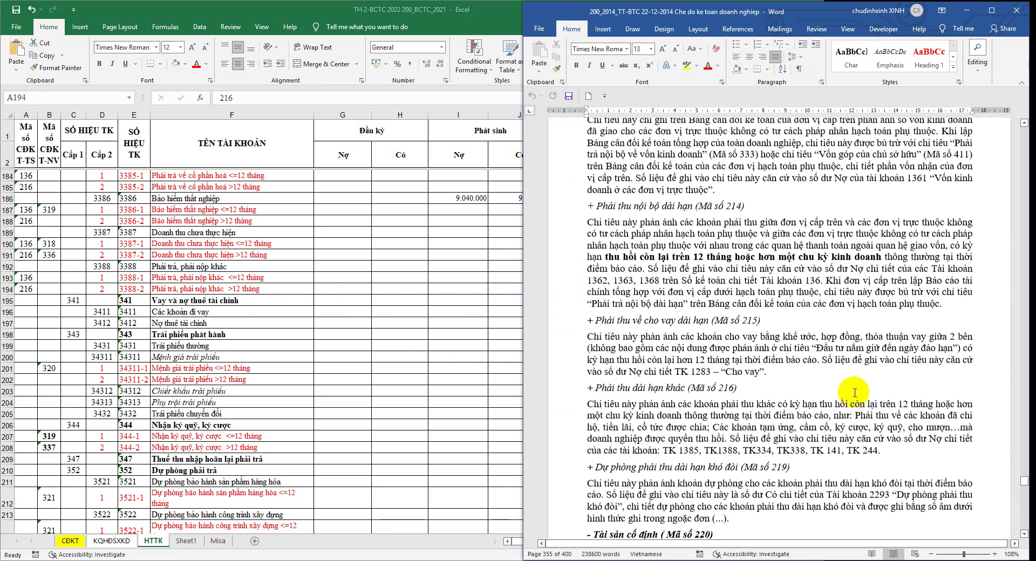
pyautogui.scroll(1, 780, 386)
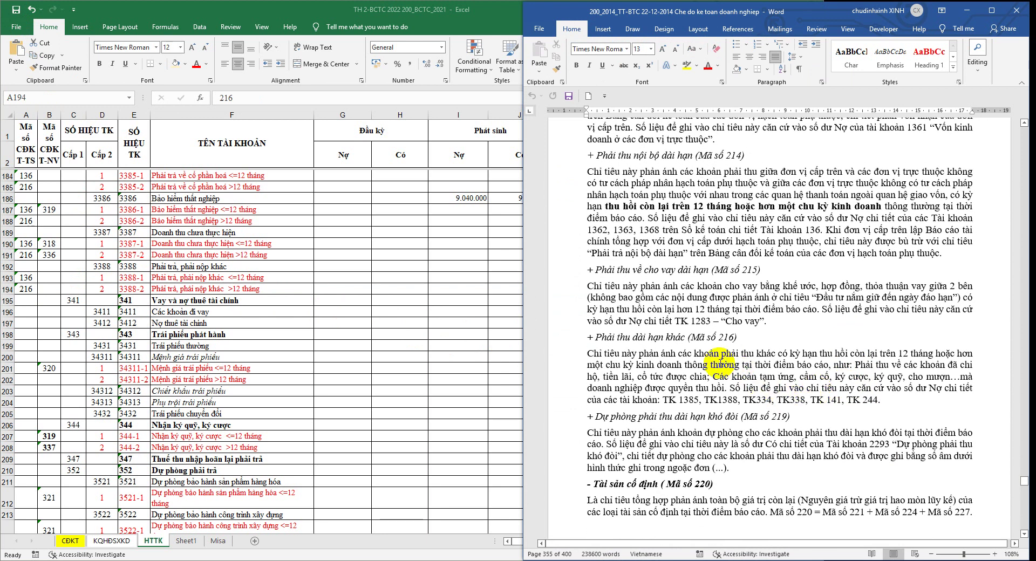
pyautogui.scroll(-1, 726, 367)
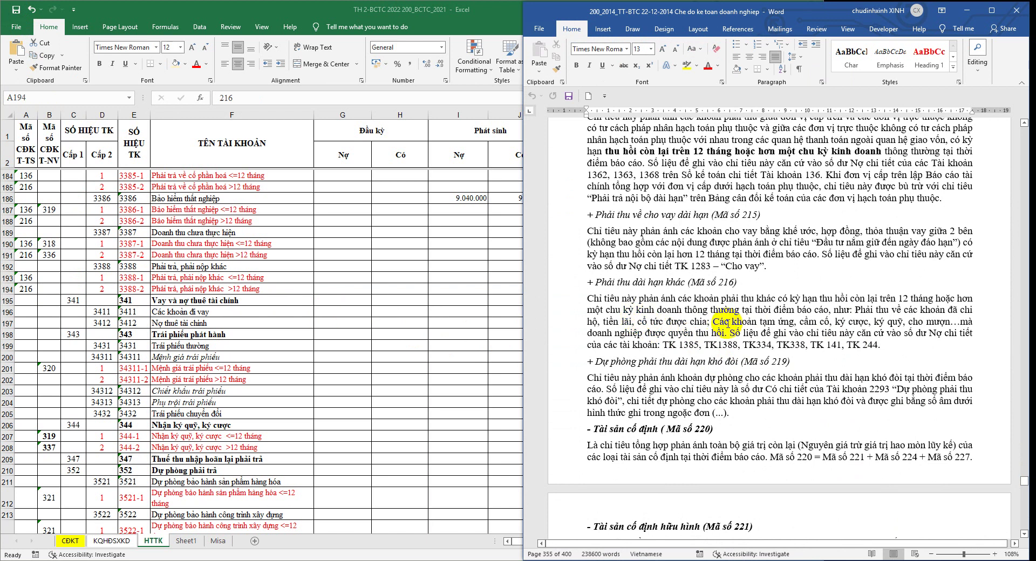
pyautogui.click(909, 322)
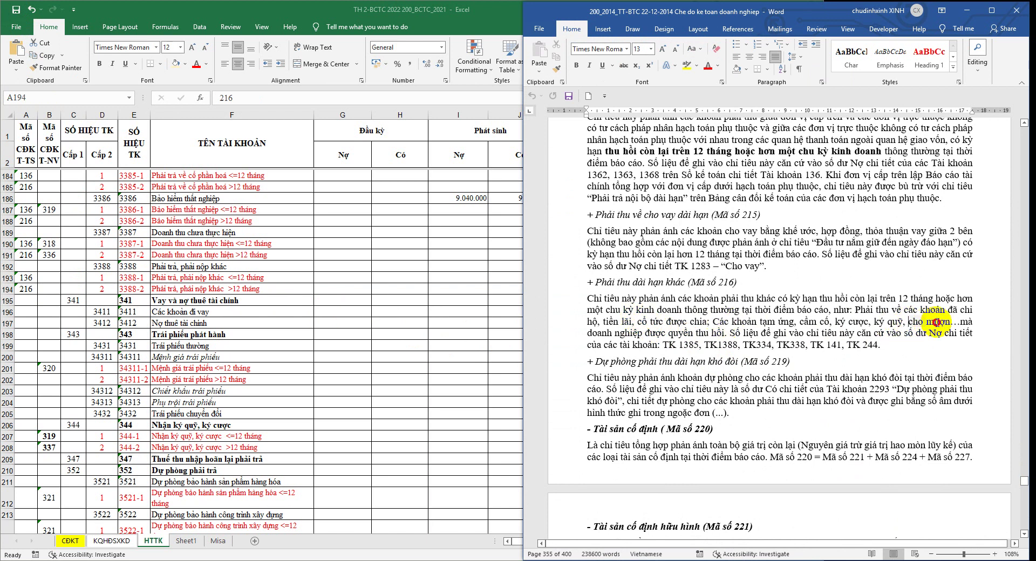
pyautogui.moveTo(936, 322); pyautogui.dragTo(950, 322)
pyautogui.moveTo(590, 301)
pyautogui.mouseDown()
pyautogui.moveTo(918, 321)
pyautogui.moveTo(924, 352)
pyautogui.mouseUp()
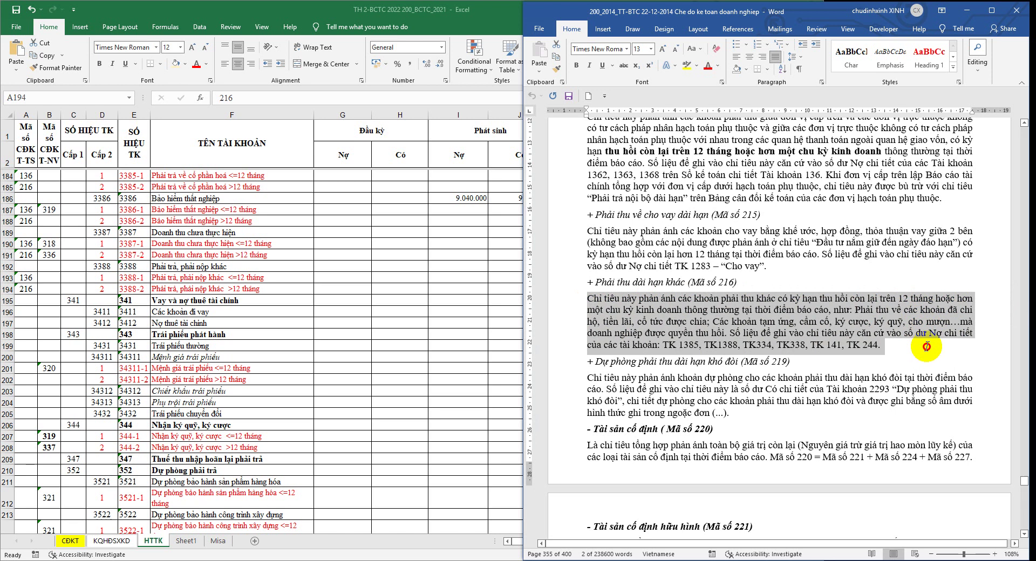
pyautogui.moveTo(926, 346); pyautogui.dragTo(927, 347)
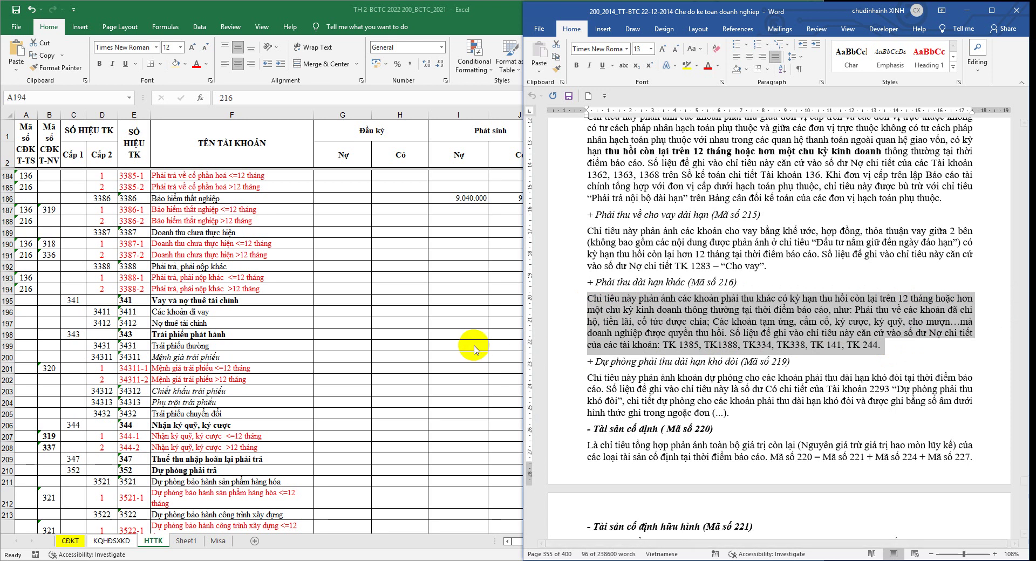
# Compare HTTK row 194 (account 3388-2) against the guidance, then go to the CDKT sheet
pyautogui.click(181, 346)
pyautogui.click(7, 289)
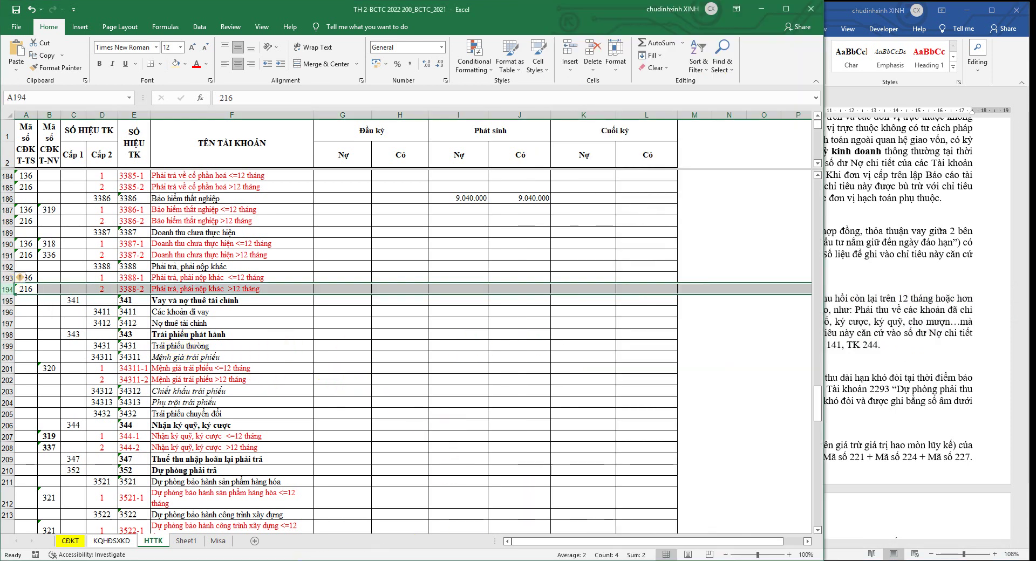
pyautogui.hotkey('alt', 'Tab')
pyautogui.scroll(-3, 738, 389)
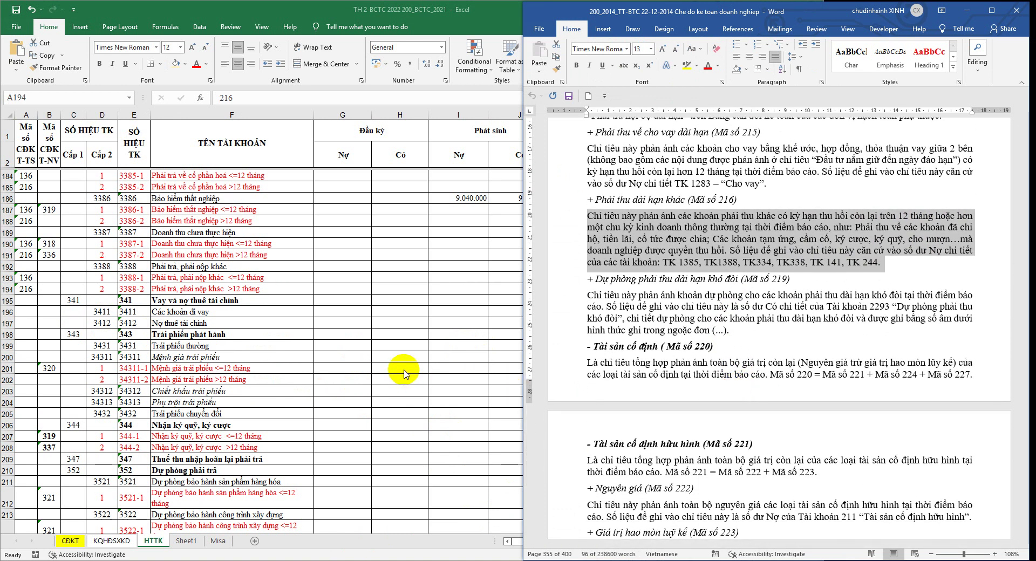
pyautogui.scroll(-7, 696, 305)
pyautogui.scroll(-4, 675, 354)
pyautogui.click(70, 541)
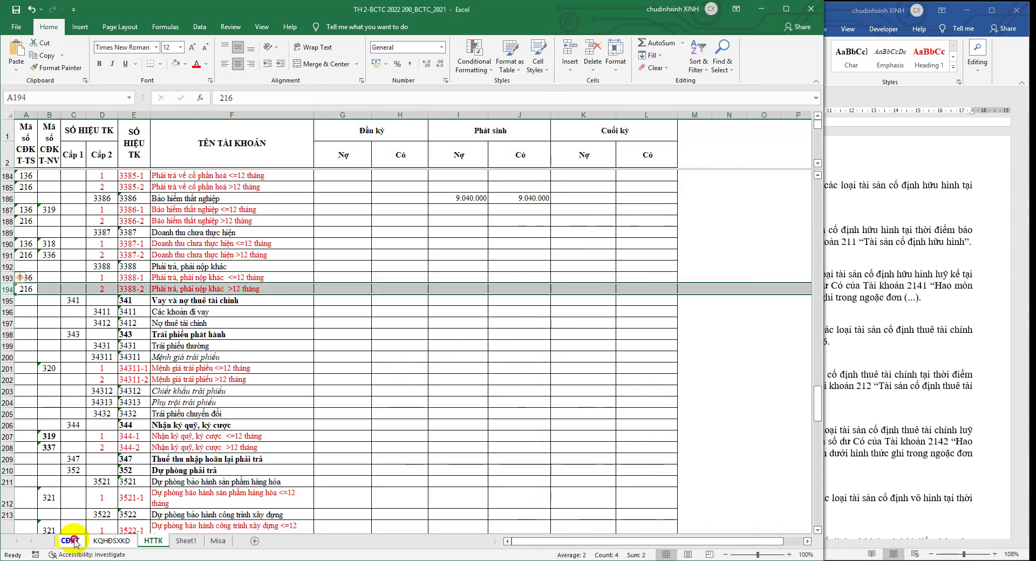
pyautogui.click(70, 541)
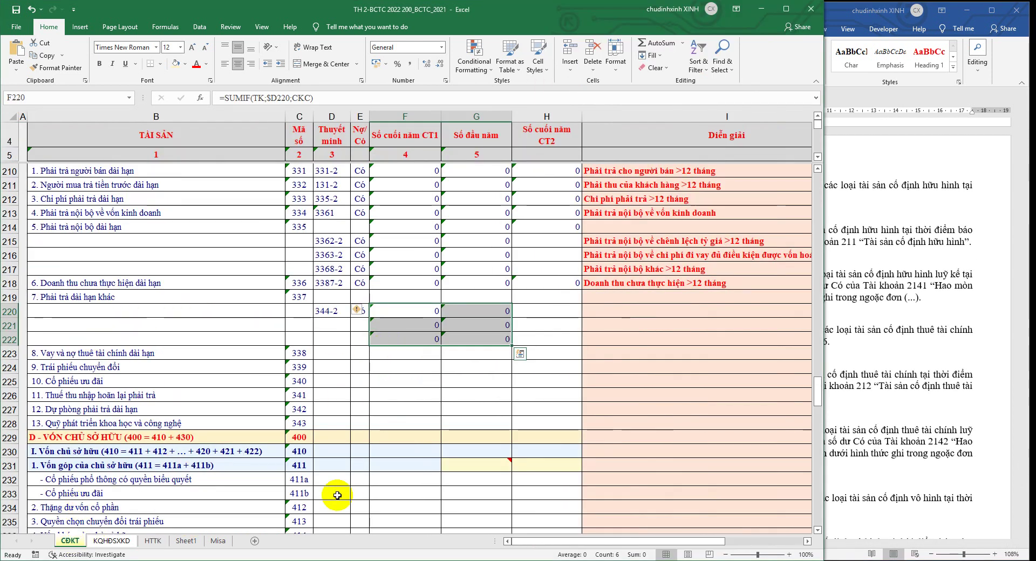
# Scroll the Word guidance down to 'Phải trả dài hạn khác (Mã số 337)'
pyautogui.hotkey('alt', 'Tab')
pyautogui.scroll(-3, 713, 416)
pyautogui.scroll(-3, 718, 416)
pyautogui.scroll(-8, 746, 417)
pyautogui.scroll(-6, 747, 418)
pyautogui.scroll(-6, 751, 418)
pyautogui.scroll(-6, 763, 417)
pyautogui.scroll(-6, 768, 403)
pyautogui.scroll(-2, 769, 404)
pyautogui.scroll(-4, 770, 404)
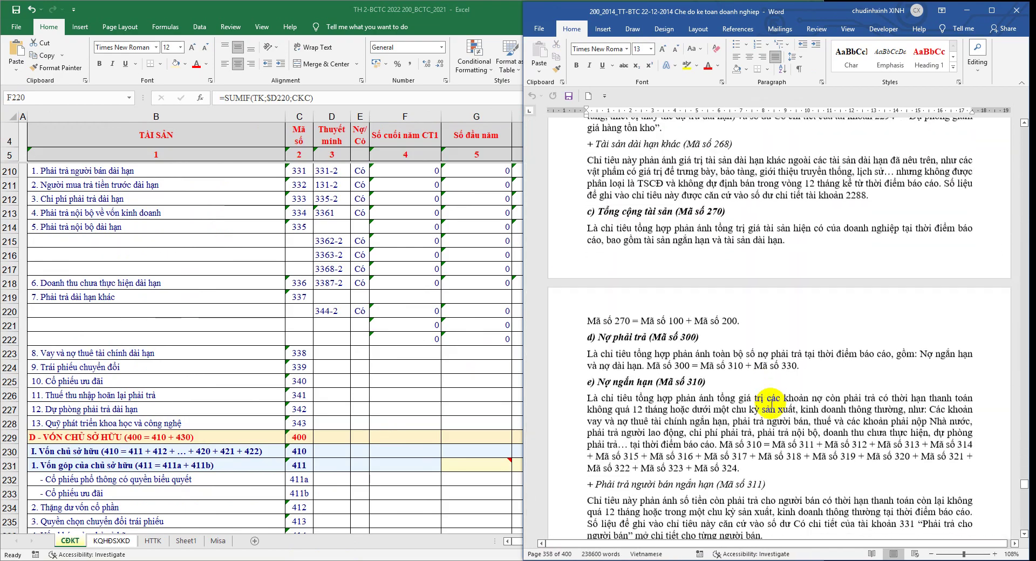
pyautogui.scroll(-5, 772, 405)
pyautogui.scroll(-3, 772, 402)
pyautogui.scroll(-4, 773, 402)
pyautogui.scroll(-4, 774, 402)
pyautogui.scroll(-4, 776, 402)
pyautogui.scroll(-4, 777, 402)
pyautogui.scroll(-4, 785, 401)
pyautogui.scroll(-4, 794, 398)
pyautogui.scroll(-4, 802, 396)
pyautogui.scroll(-5, 803, 395)
pyautogui.scroll(-3, 804, 394)
pyautogui.scroll(-3, 804, 394)
pyautogui.scroll(-4, 804, 395)
pyautogui.scroll(-3, 805, 394)
pyautogui.scroll(-4, 804, 395)
pyautogui.scroll(-3, 804, 395)
pyautogui.scroll(-4, 805, 394)
pyautogui.scroll(-1, 805, 394)
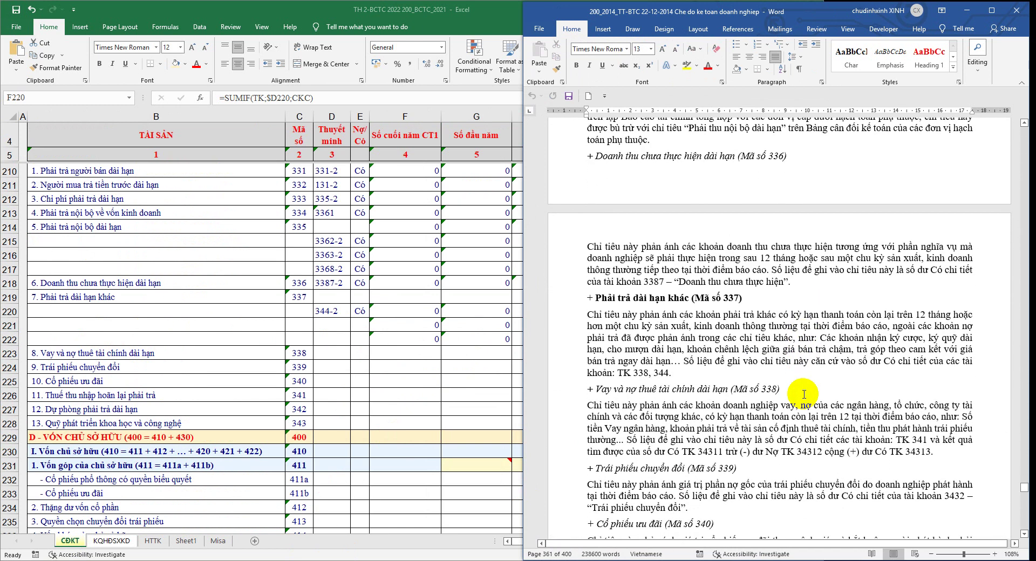
pyautogui.scroll(-1, 804, 393)
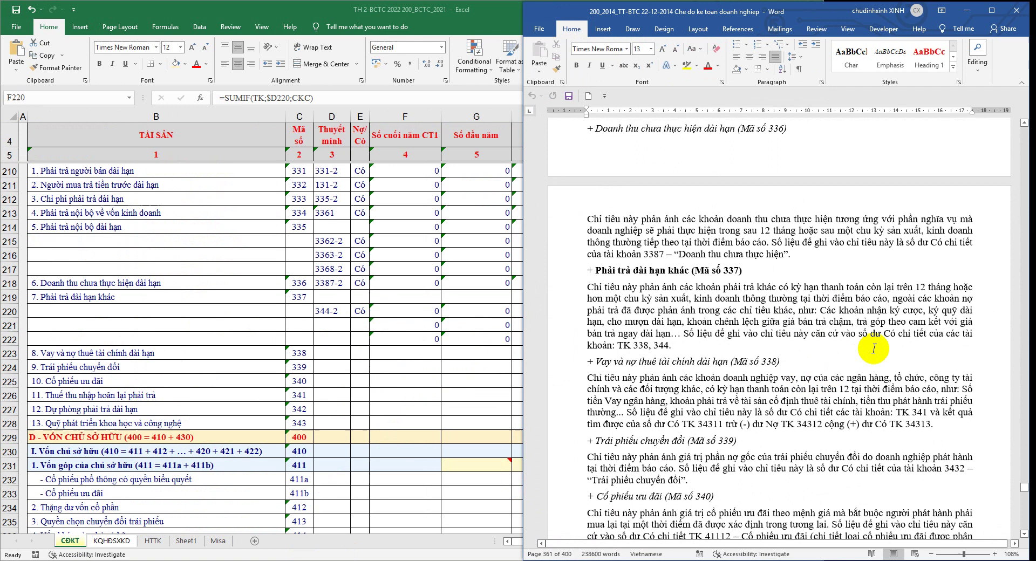
# Highlight 'cho mượn dài hạn' and the account list TK 338, 344 for code 337
pyautogui.moveTo(615, 323); pyautogui.dragTo(659, 323)
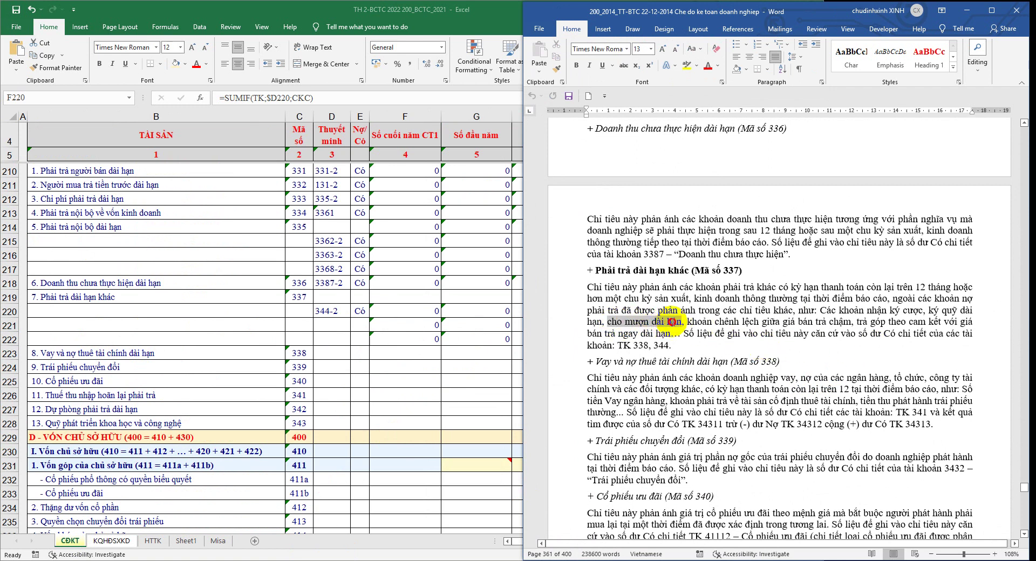
pyautogui.moveTo(671, 322)
pyautogui.mouseDown()
pyautogui.moveTo(847, 321)
pyautogui.moveTo(684, 335)
pyautogui.mouseUp()
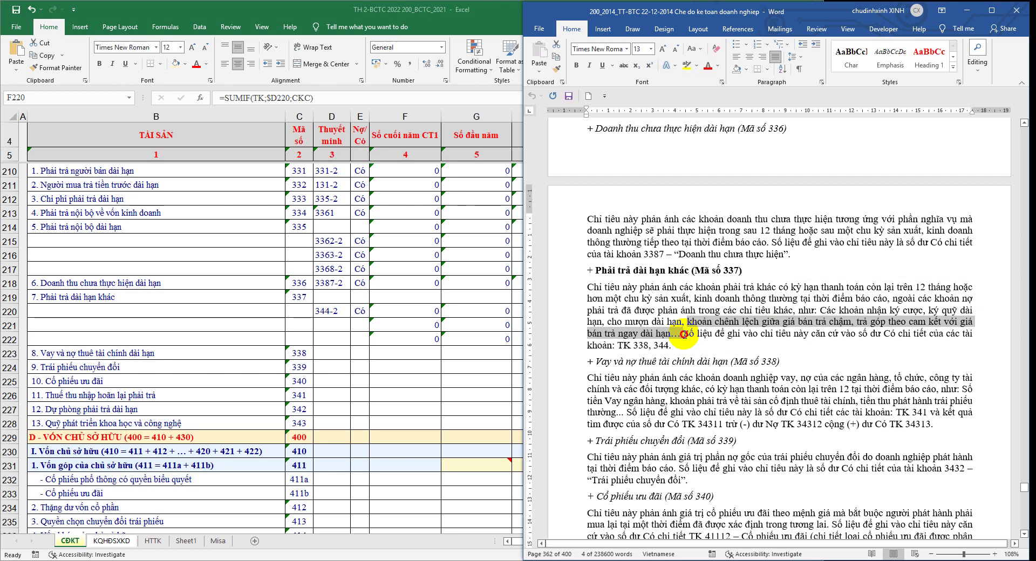
pyautogui.moveTo(684, 334); pyautogui.dragTo(670, 346)
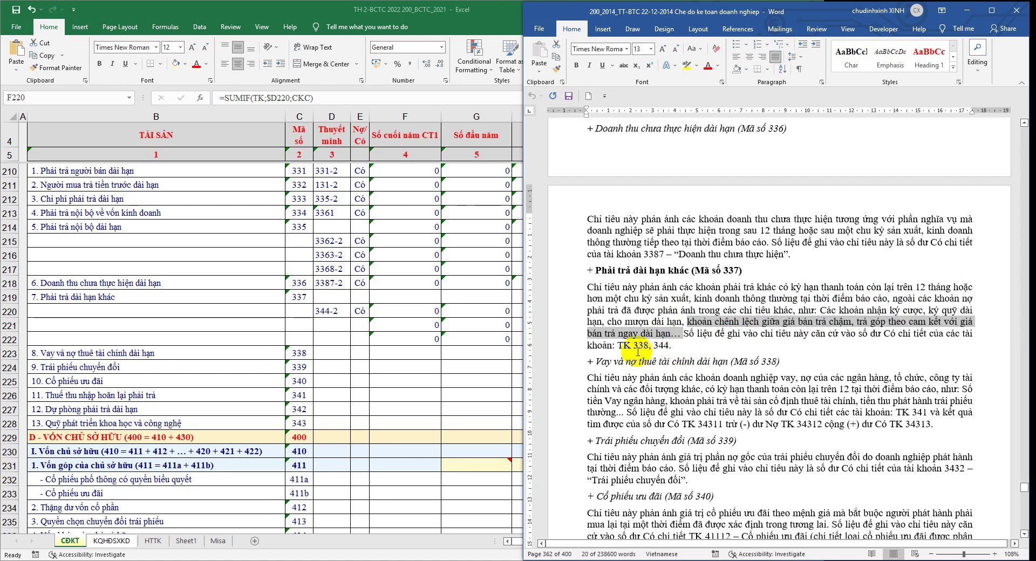
pyautogui.click(635, 345)
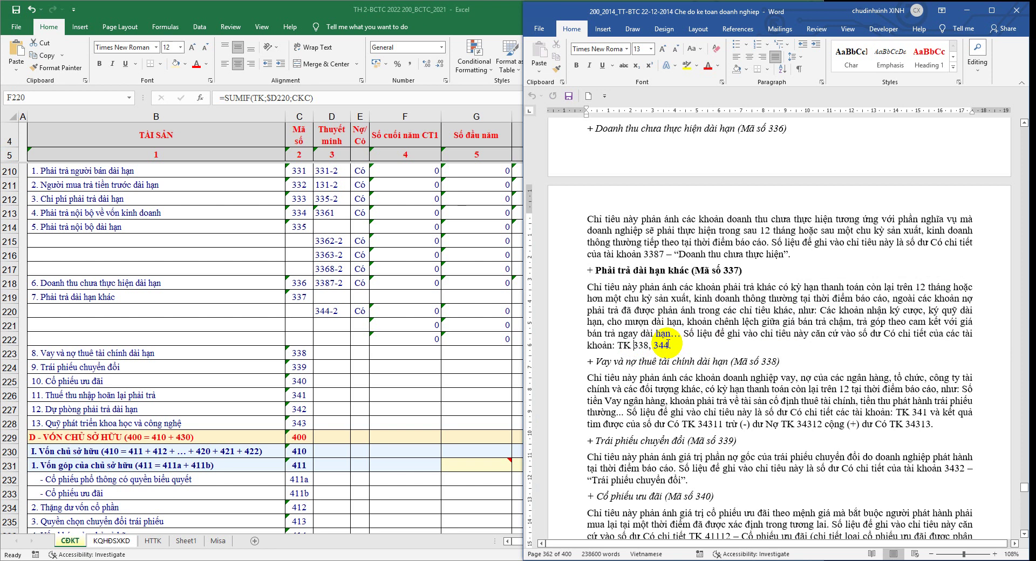
pyautogui.moveTo(668, 343); pyautogui.dragTo(663, 345)
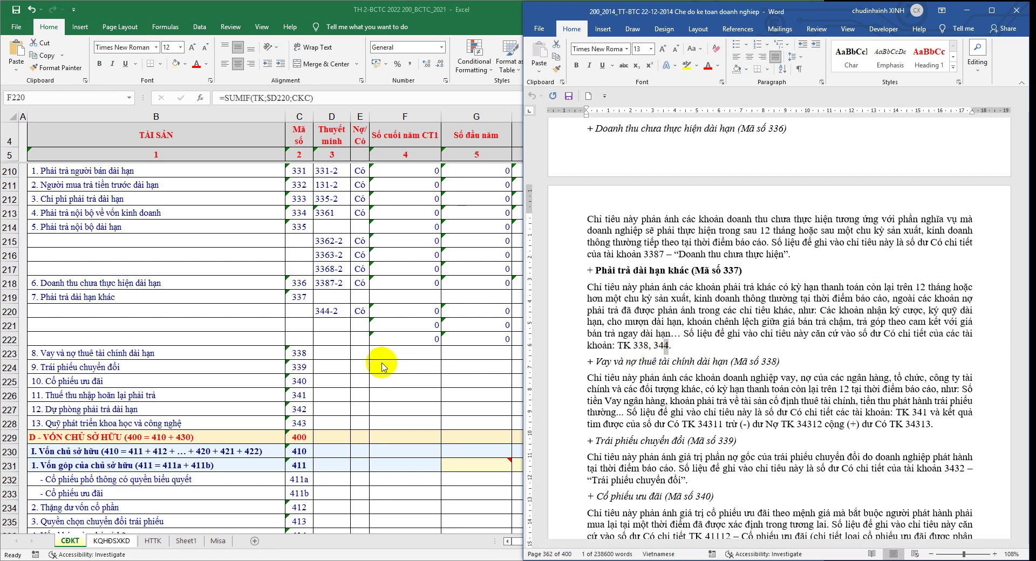
pyautogui.click(153, 541)
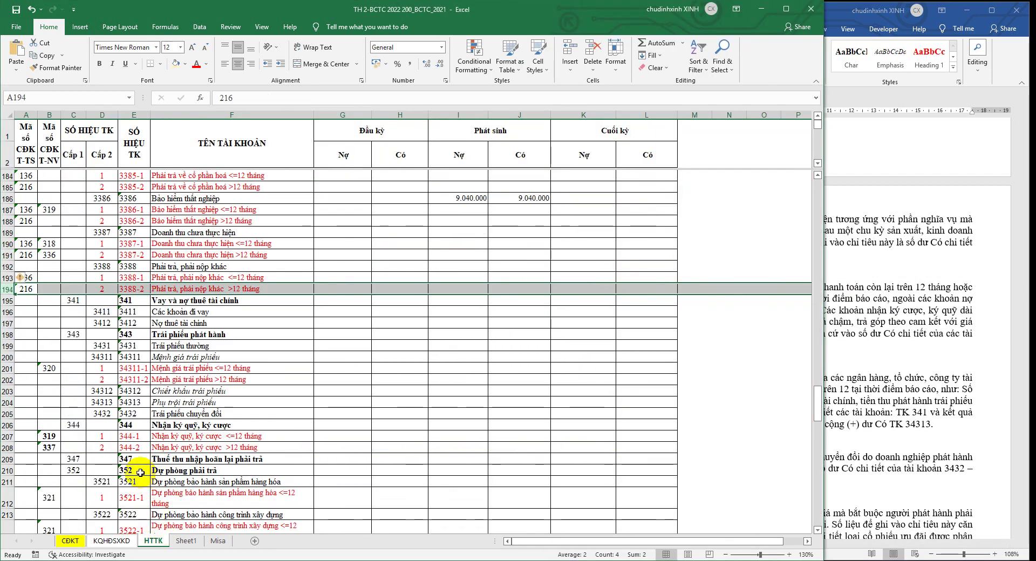
# Copy code 337 from cell C219 on the CDKT sheet
pyautogui.click(32, 289)
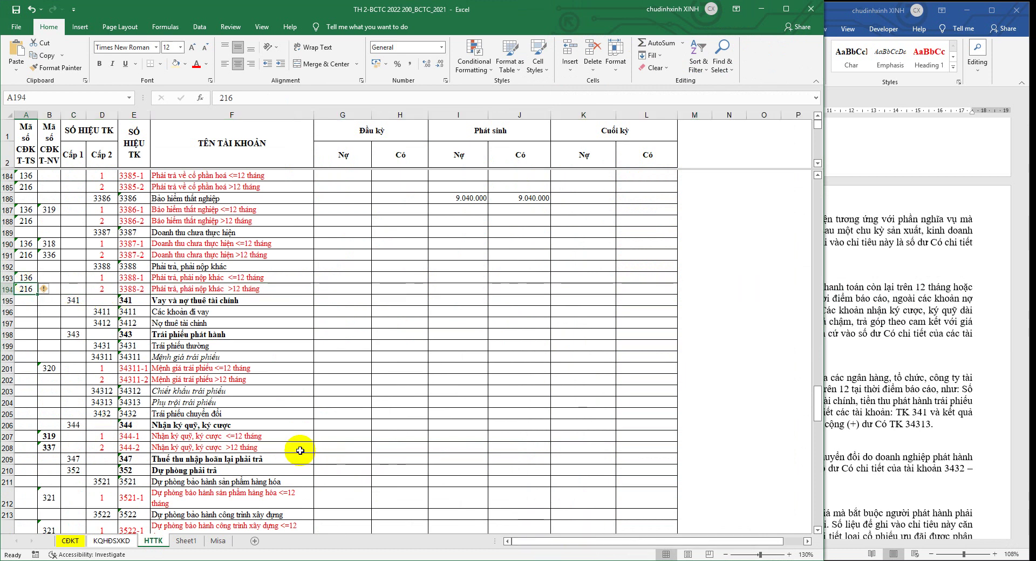
pyautogui.click(56, 289)
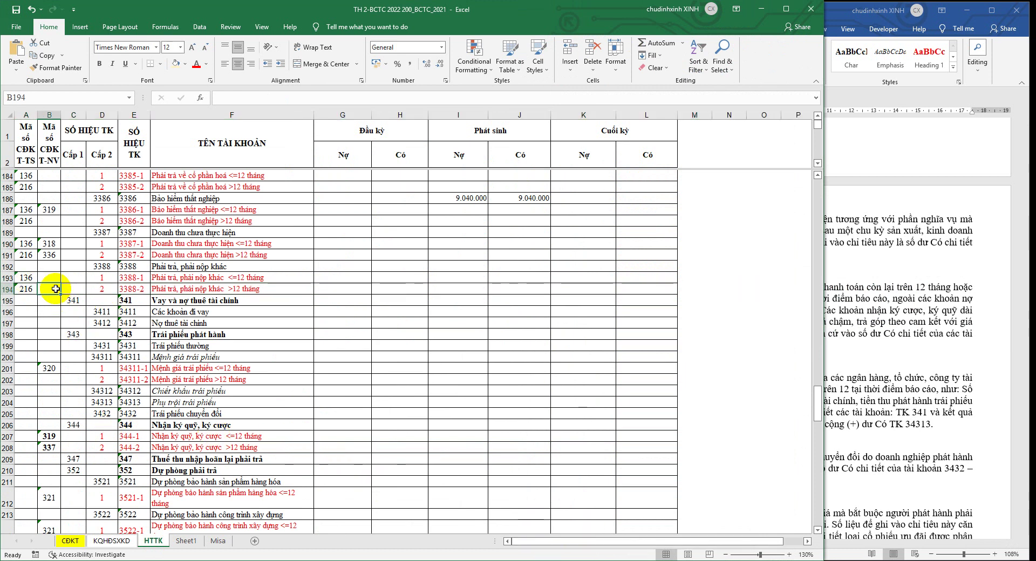
pyautogui.click(26, 115)
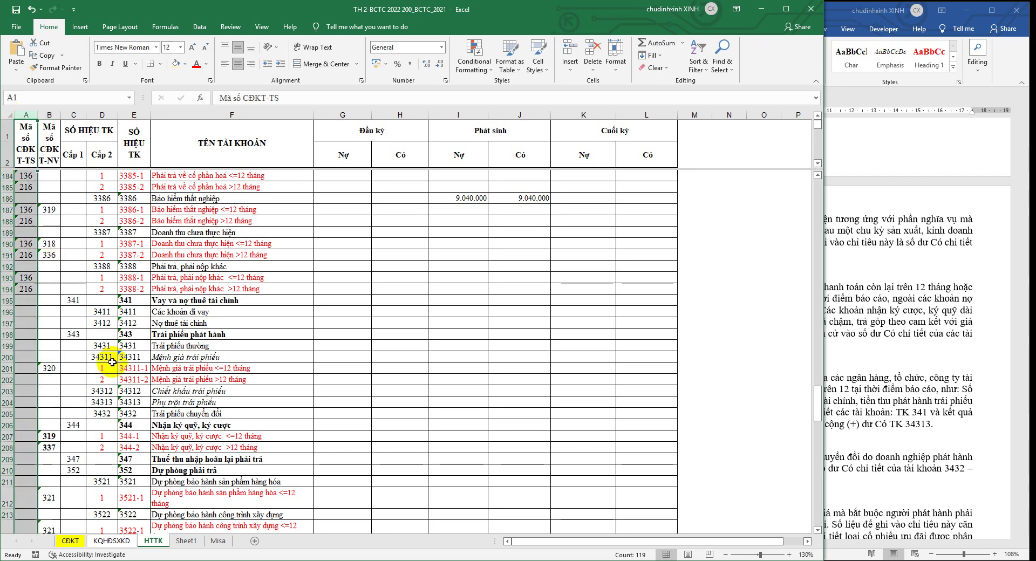
pyautogui.click(77, 540)
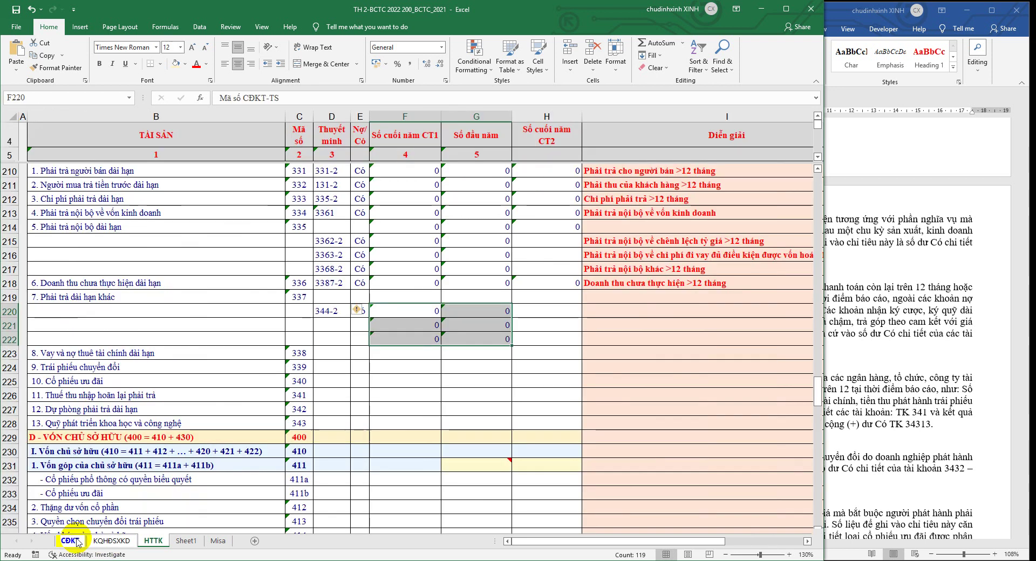
pyautogui.click(300, 297)
pyautogui.rightClick(304, 299)
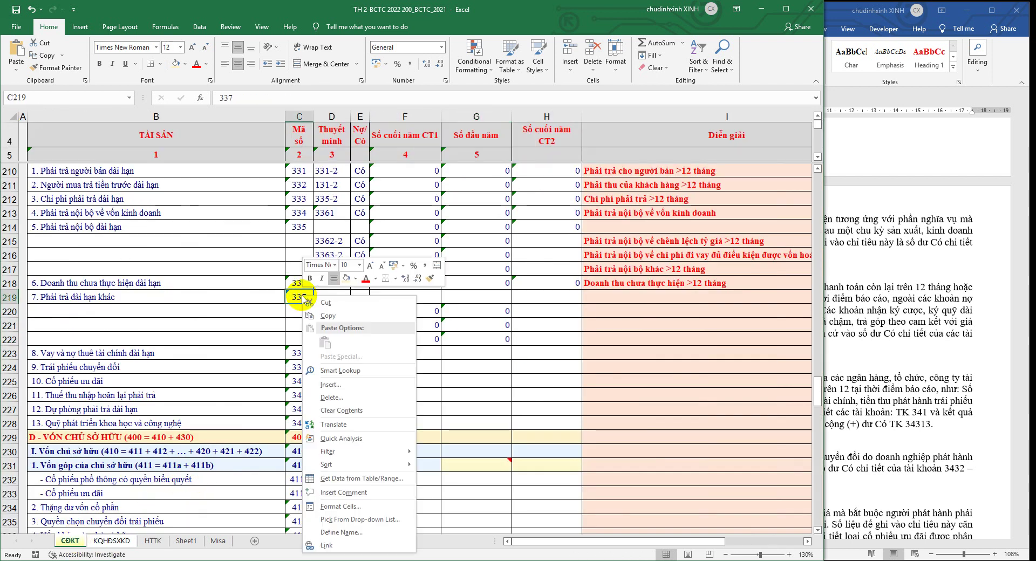
pyautogui.click(327, 315)
# Paste 337 into HTTK cell B194 for account 3388-2 and verify the entry
pyautogui.click(152, 541)
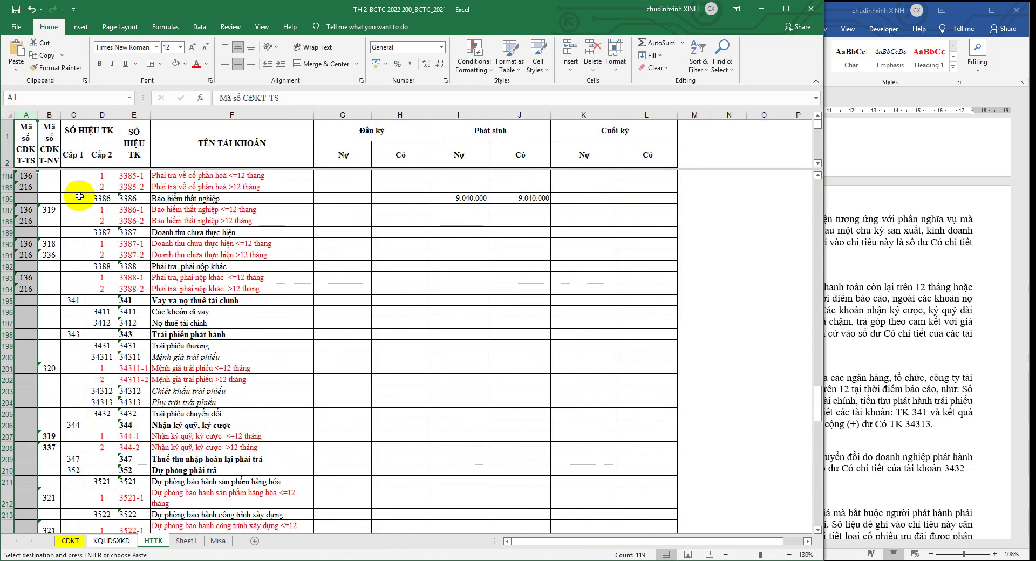
pyautogui.click(49, 115)
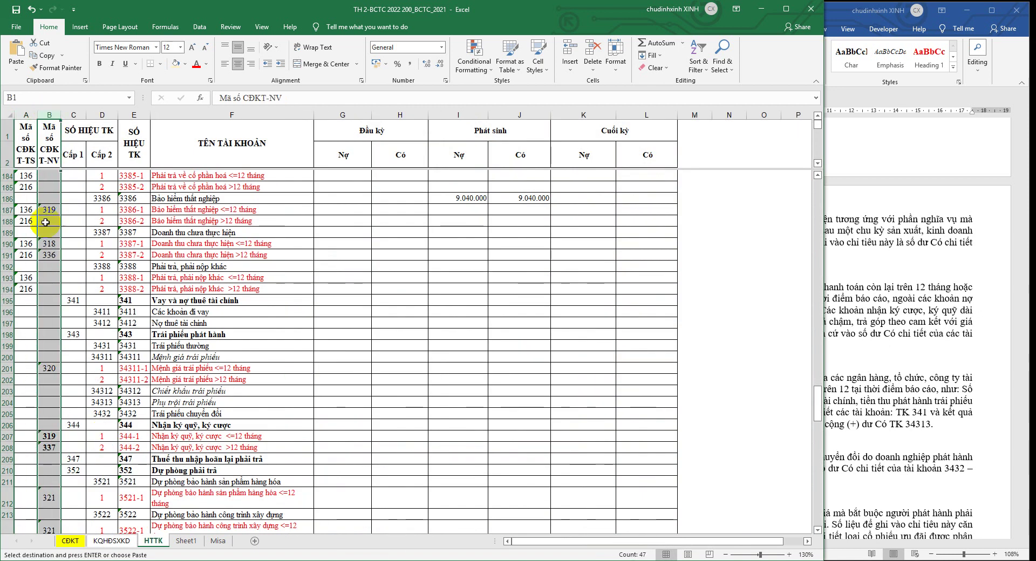
pyautogui.click(49, 288)
pyautogui.click(72, 336)
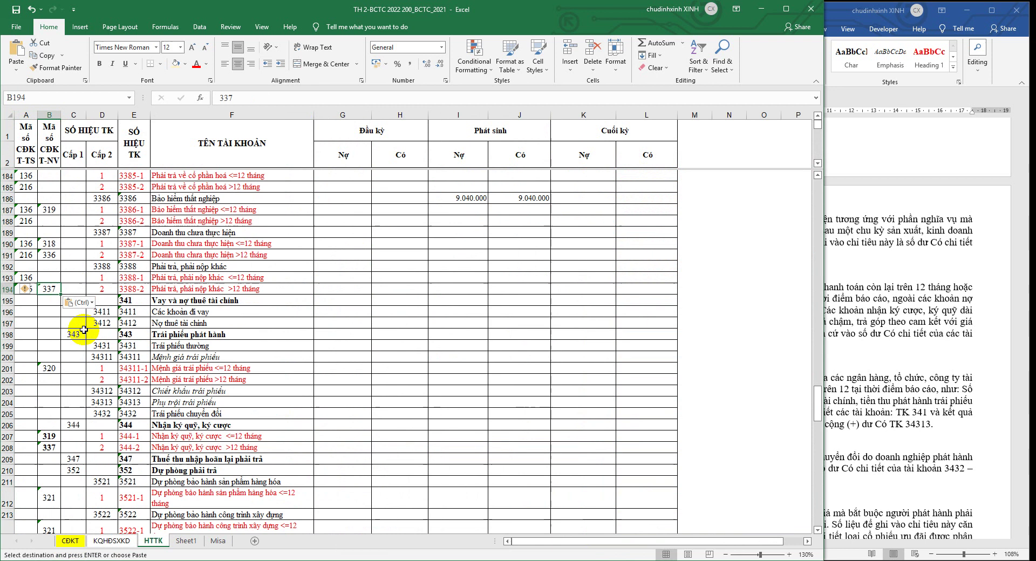
pyautogui.click(7, 289)
pyautogui.press('Escape')
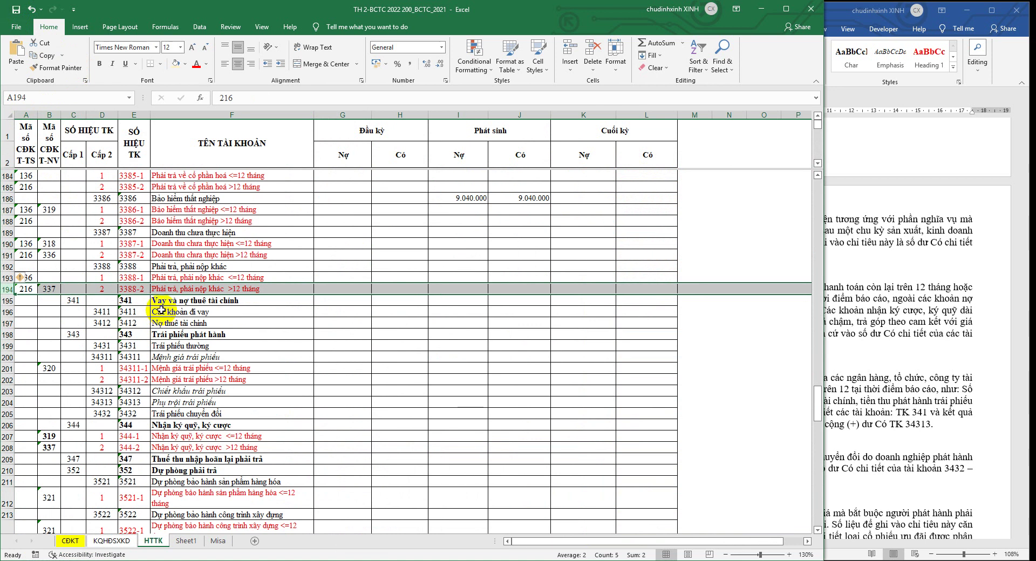
pyautogui.click(53, 290)
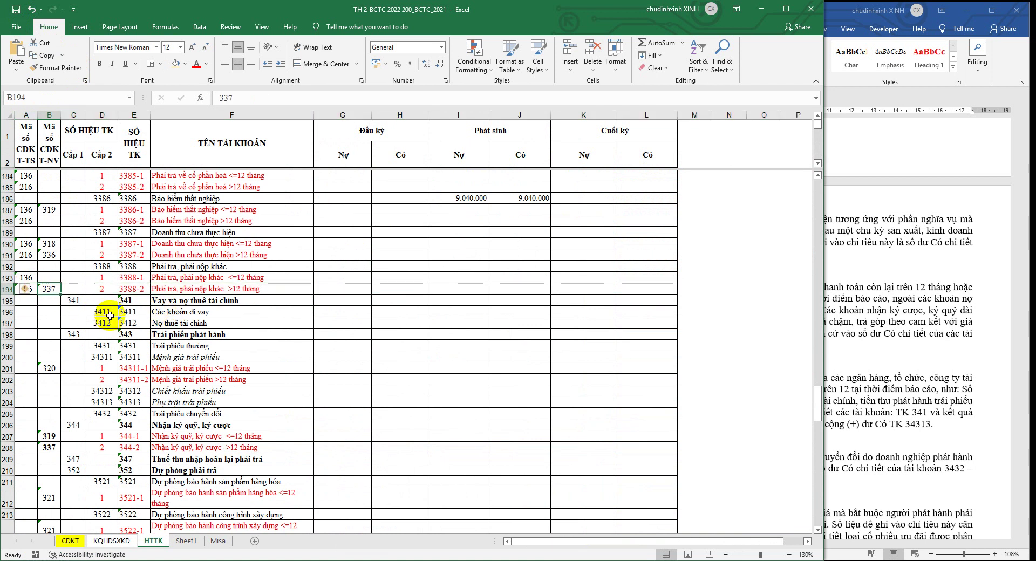
pyautogui.click(161, 267)
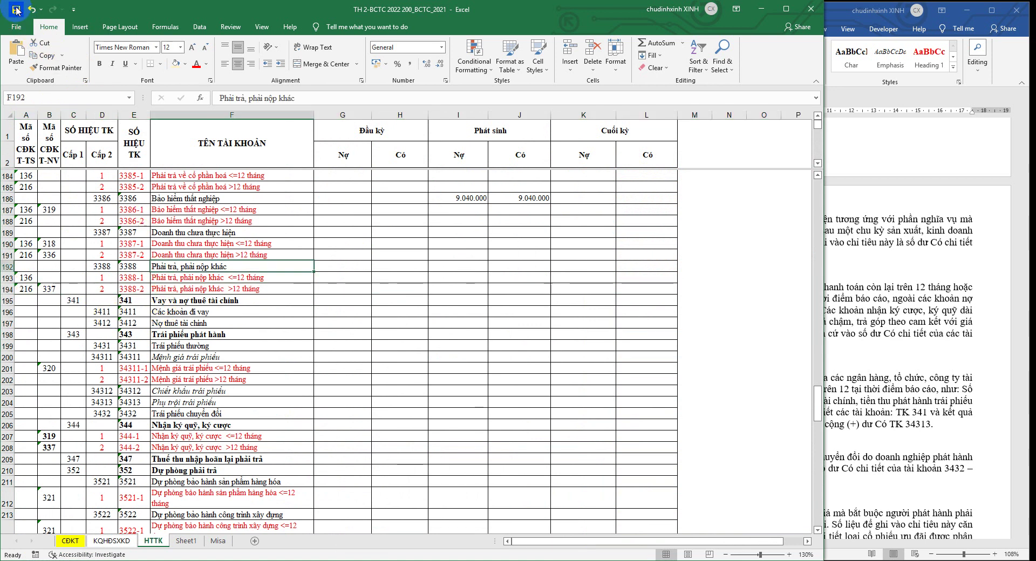
pyautogui.click(52, 288)
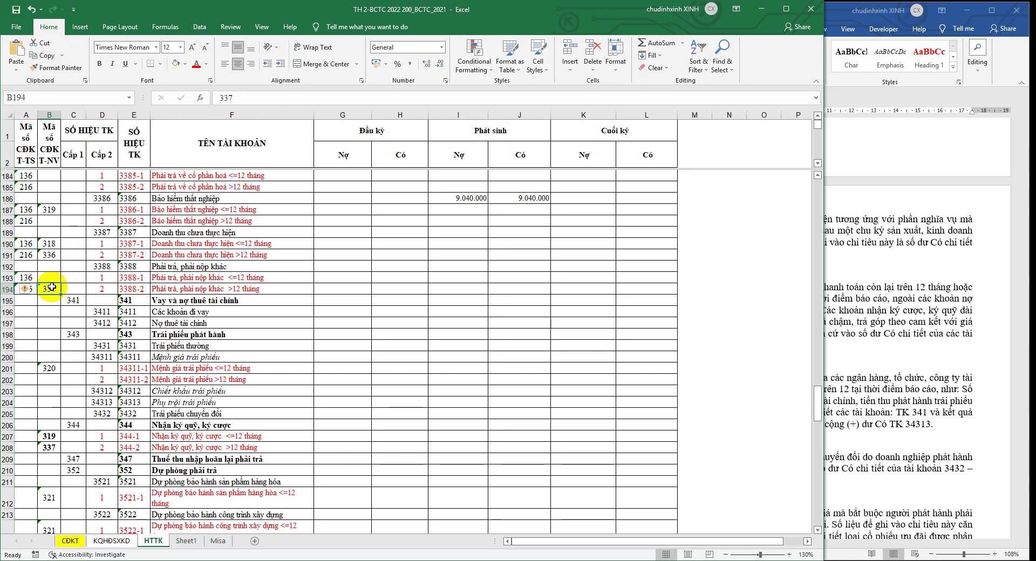
pyautogui.hotkey('ctrl', 'pageup')
pyautogui.hotkey('ctrl', 'pageup')
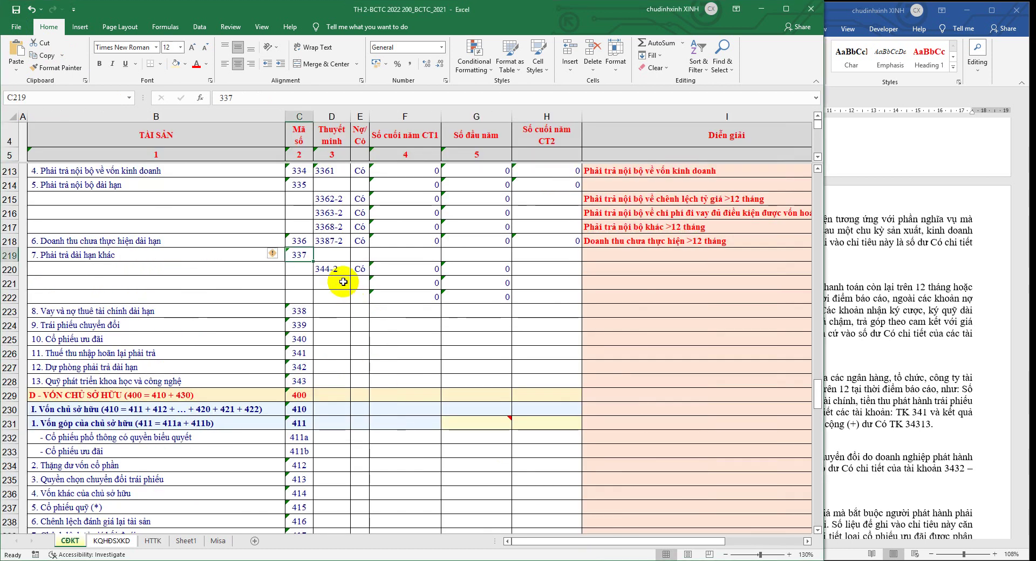
# Confirm code 337 covers TK 338 in the guidance, then copy account 3388-2 from HTTK E194
pyautogui.click(921, 320)
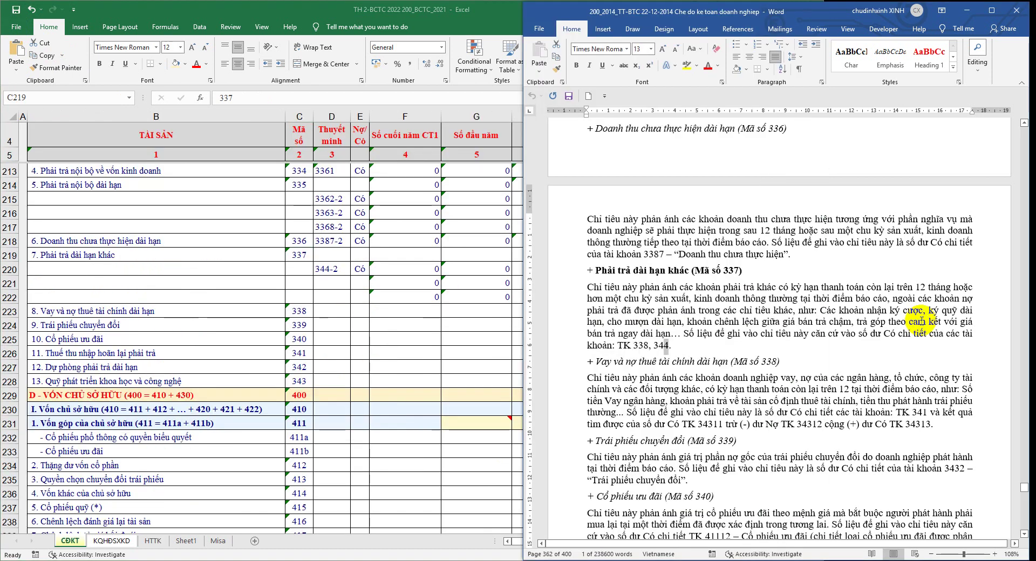
pyautogui.click(644, 345)
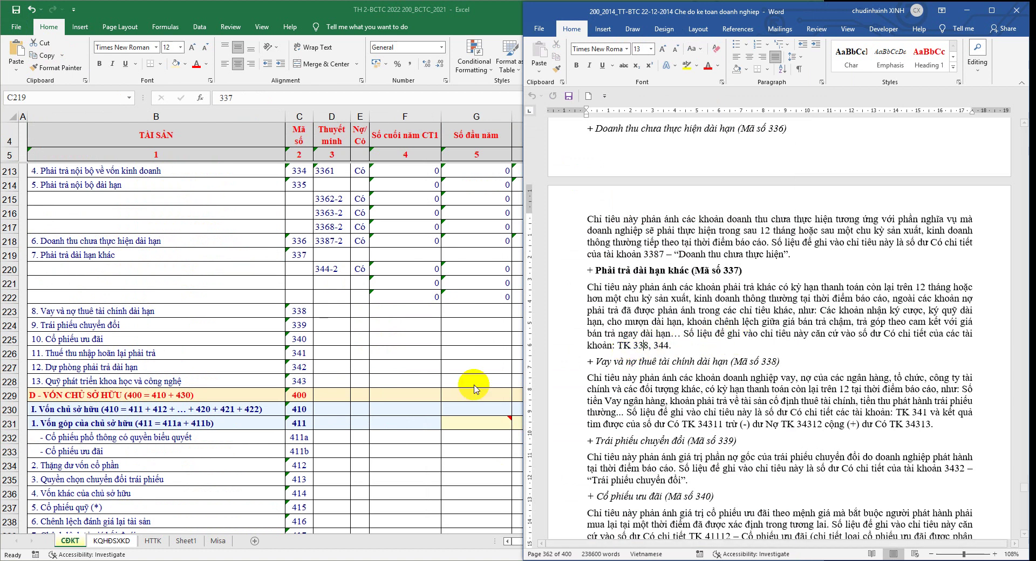
pyautogui.hotkey('alt', 'Tab')
pyautogui.click(157, 545)
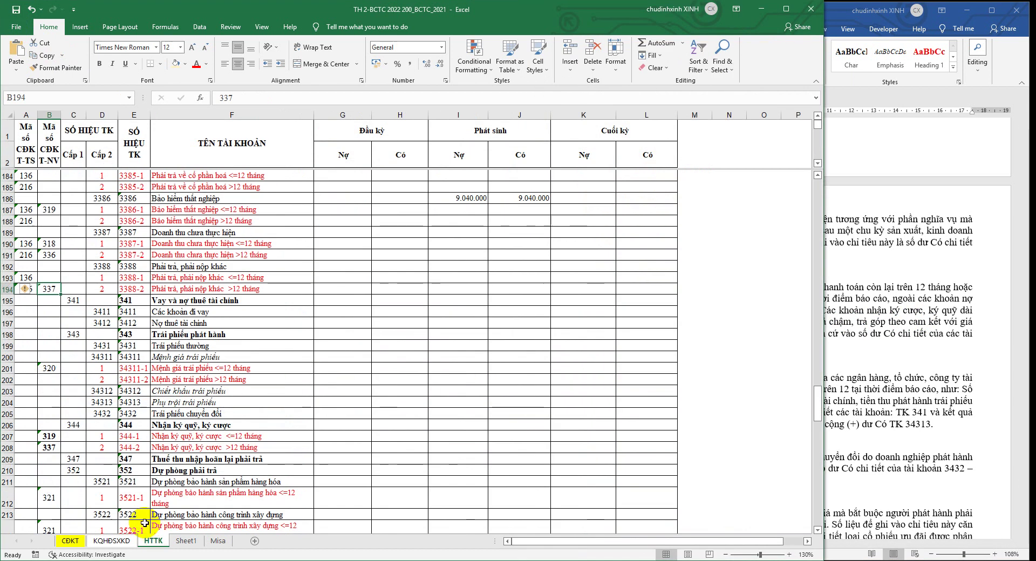
pyautogui.click(52, 112)
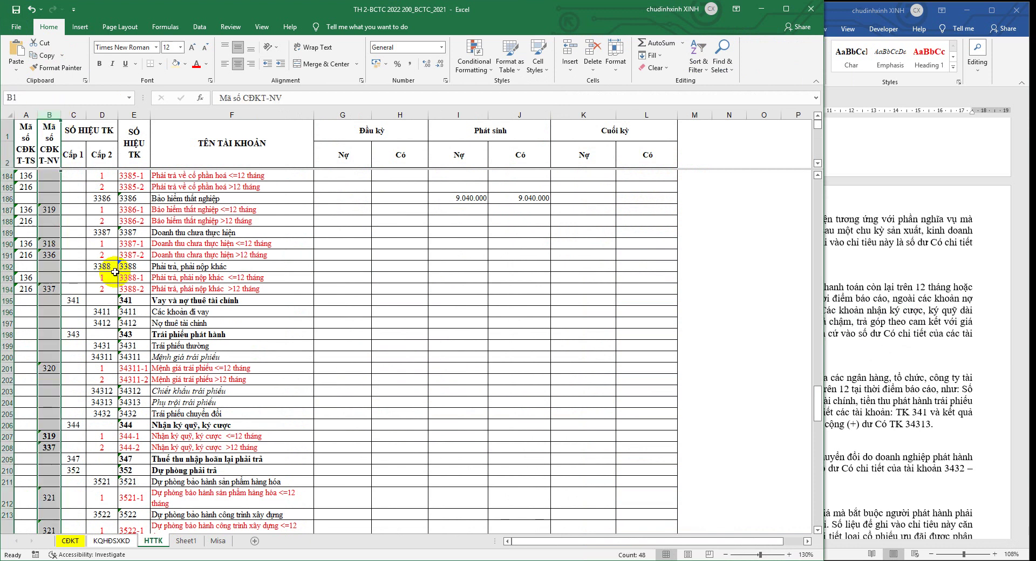
pyautogui.click(134, 289)
pyautogui.rightClick(135, 290)
pyautogui.click(159, 311)
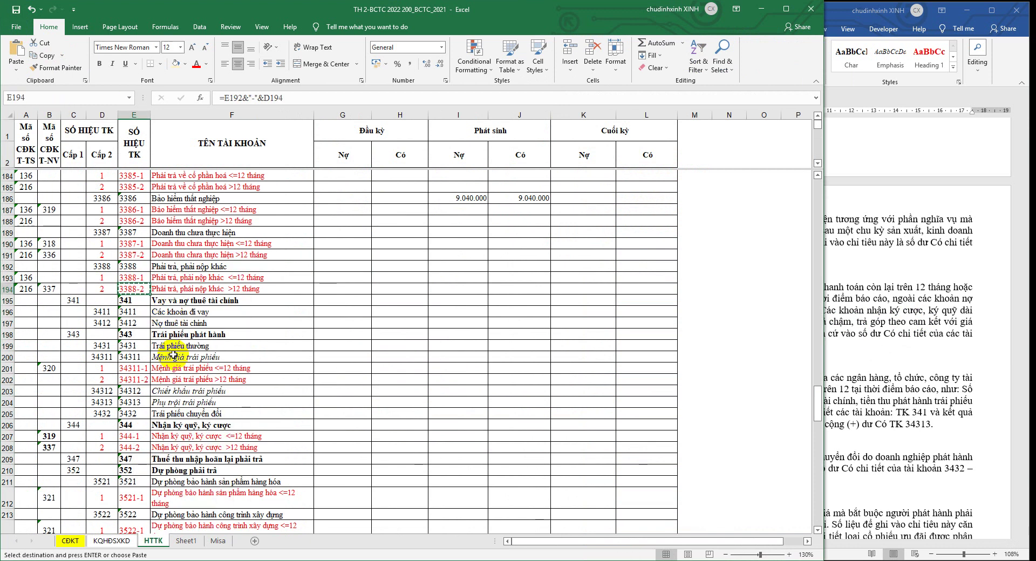
pyautogui.rightClick(135, 289)
pyautogui.click(160, 310)
# Paste 3388-2 into CDKT cell D221 and set its Nợ/Có flag to Có
pyautogui.click(70, 541)
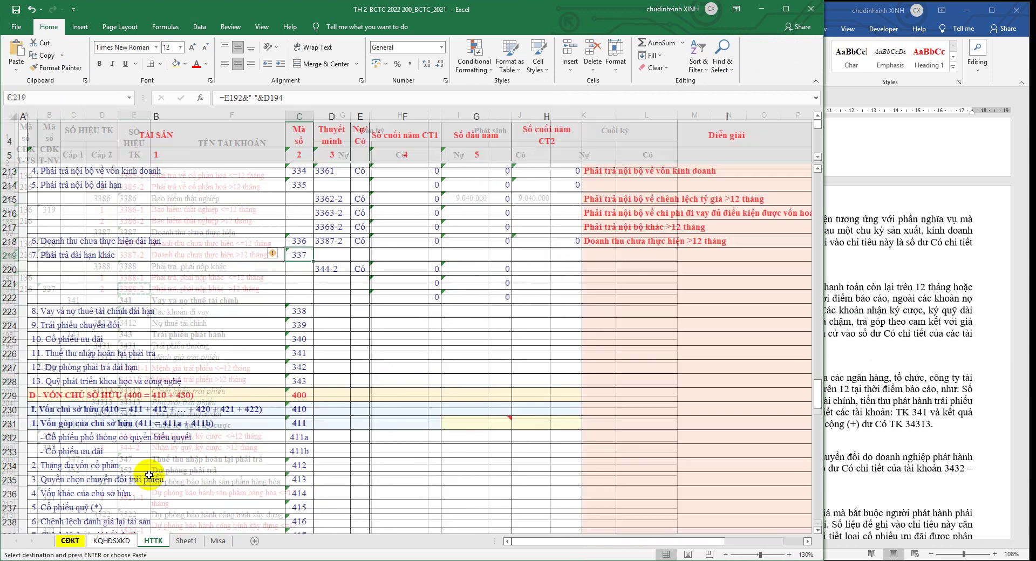
pyautogui.click(332, 283)
pyautogui.rightClick(331, 283)
pyautogui.click(357, 328)
pyautogui.click(360, 283)
pyautogui.click(374, 284)
pyautogui.click(349, 302)
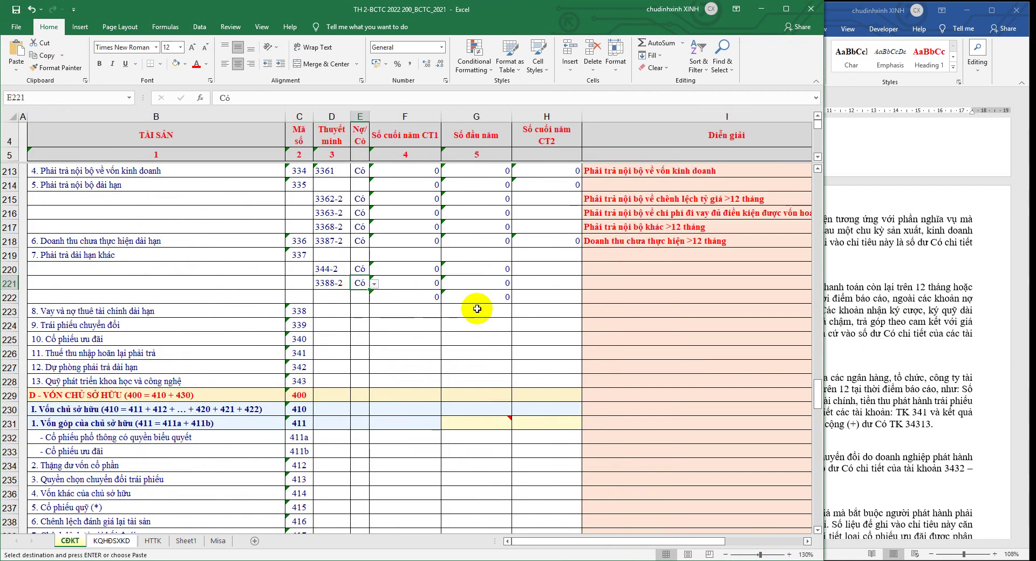
pyautogui.click(410, 311)
pyautogui.click(894, 356)
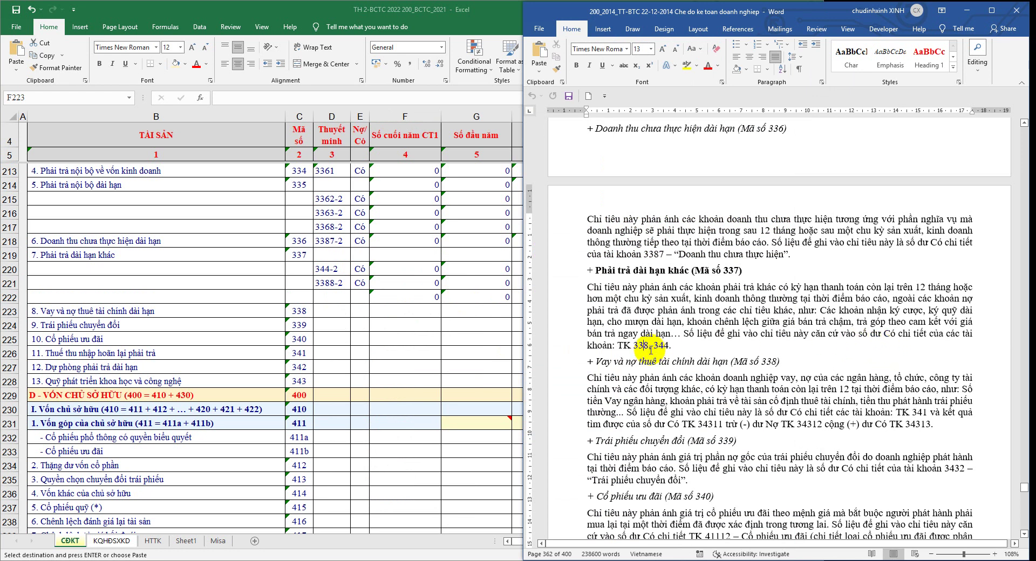
pyautogui.click(11, 298)
# Delete blank row 222 and total F219:G219 with =SUM(F220:F221)
pyautogui.rightClick(11, 298)
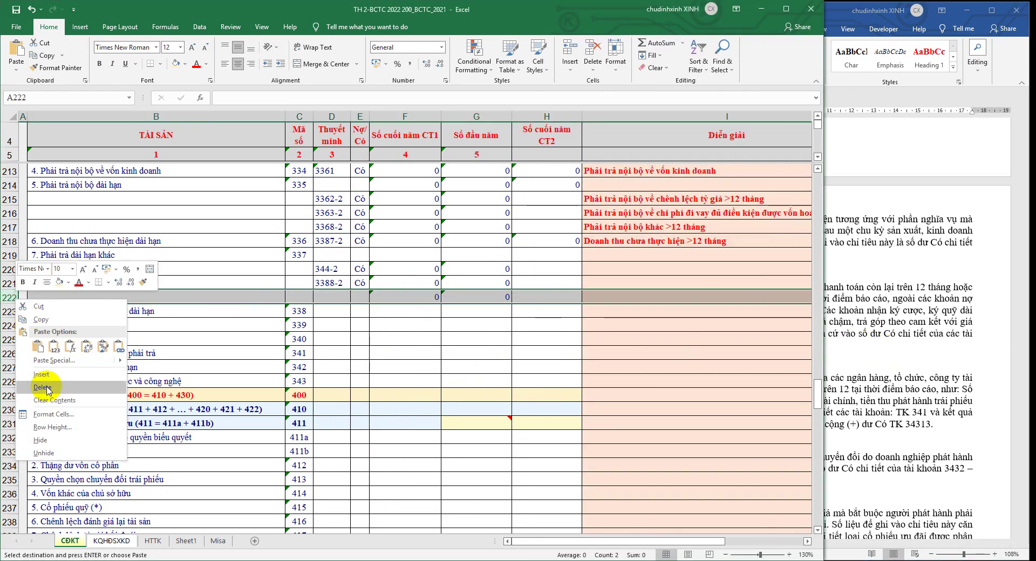
pyautogui.click(30, 390)
pyautogui.click(406, 255)
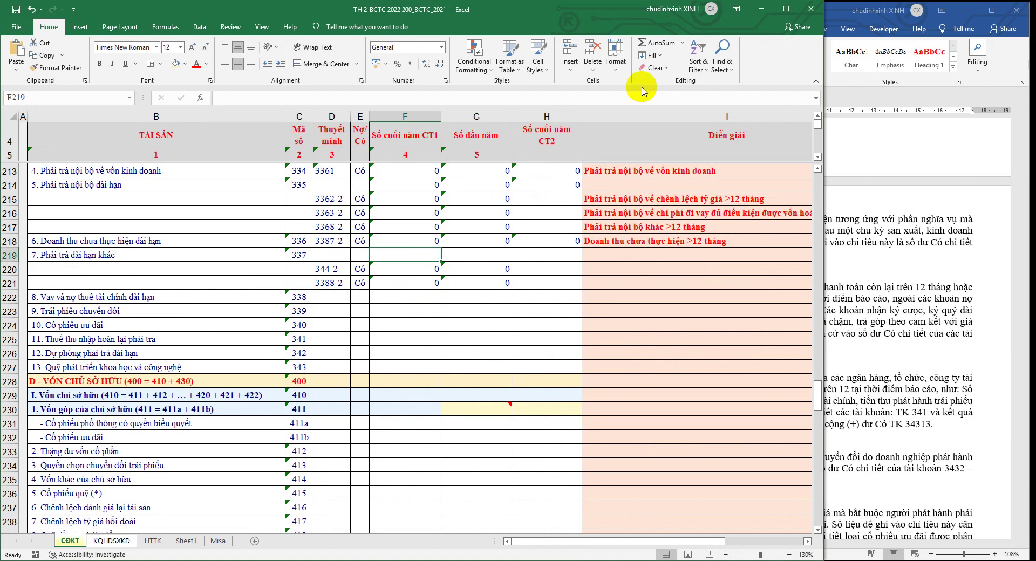
pyautogui.click(650, 43)
pyautogui.moveTo(395, 281)
pyautogui.mouseDown()
pyautogui.moveTo(394, 269)
pyautogui.moveTo(501, 256)
pyautogui.mouseUp()
pyautogui.hotkey('ctrl', 'Return')
pyautogui.hotkey('ctrl', 'r')
# Extend H218's SUMIF formula down into H219 and save the workbook
pyautogui.click(577, 244)
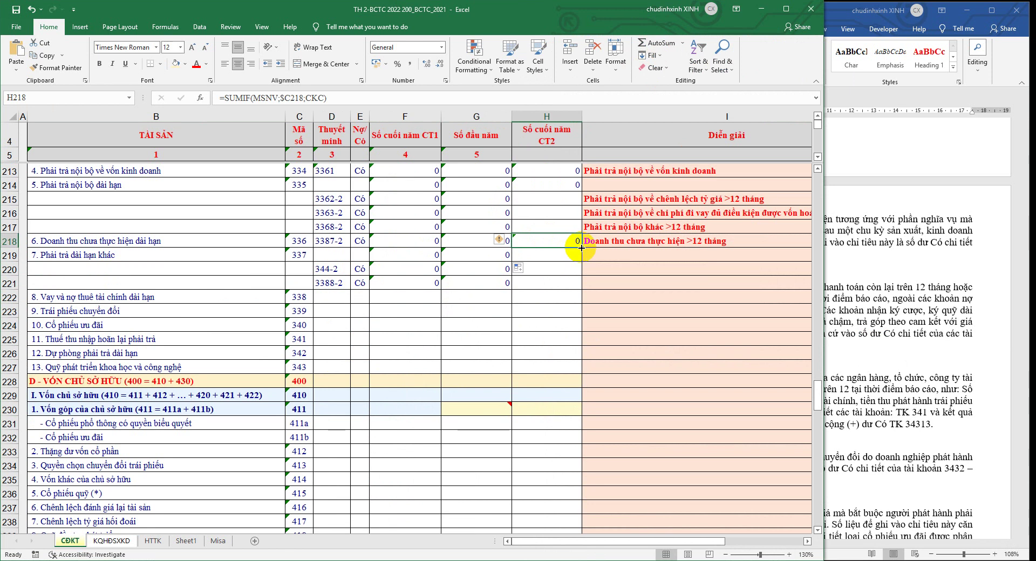
pyautogui.moveTo(580, 248); pyautogui.dragTo(580, 258)
pyautogui.click(15, 254)
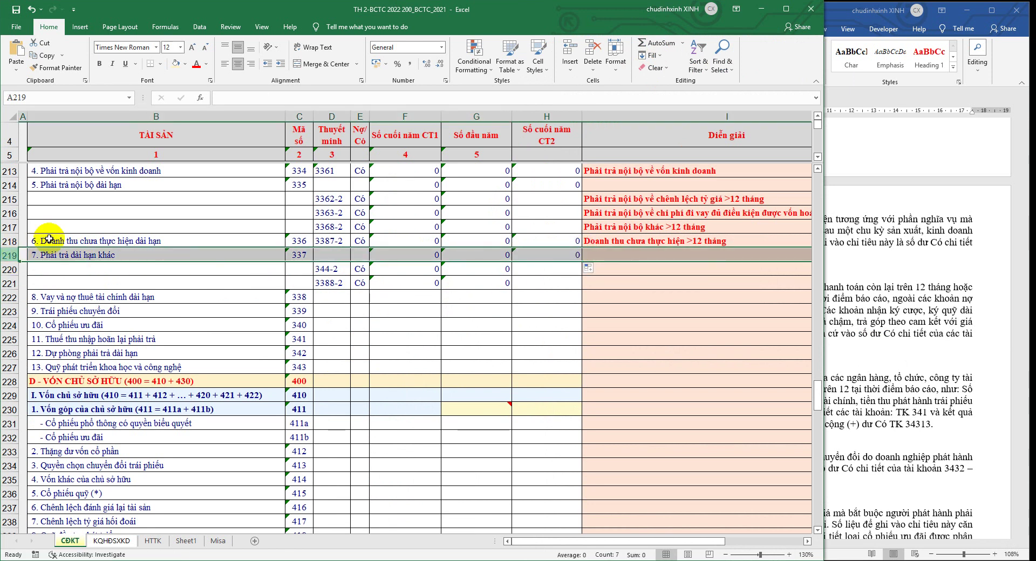
pyautogui.click(17, 11)
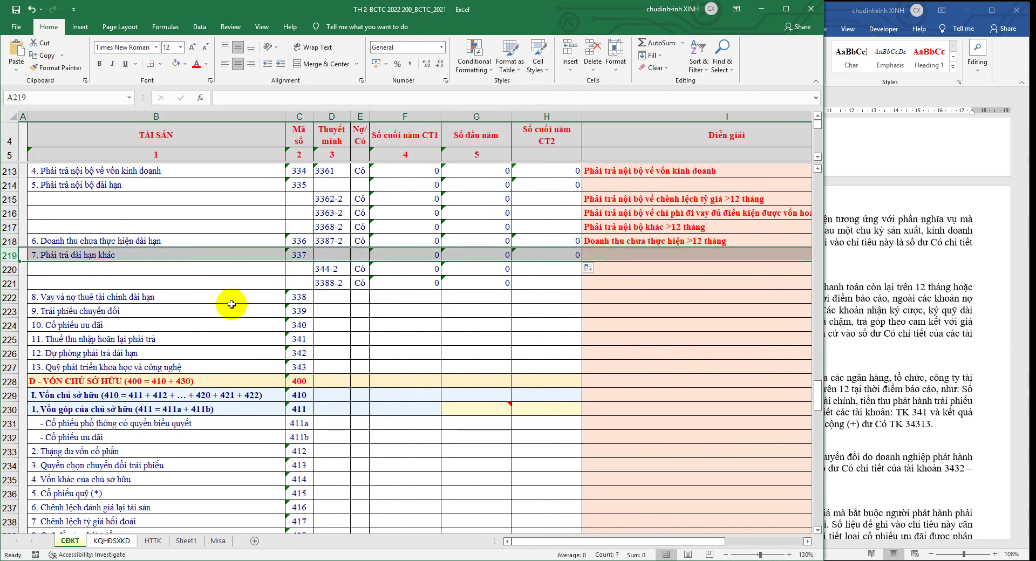
pyautogui.scroll(-1, 205, 308)
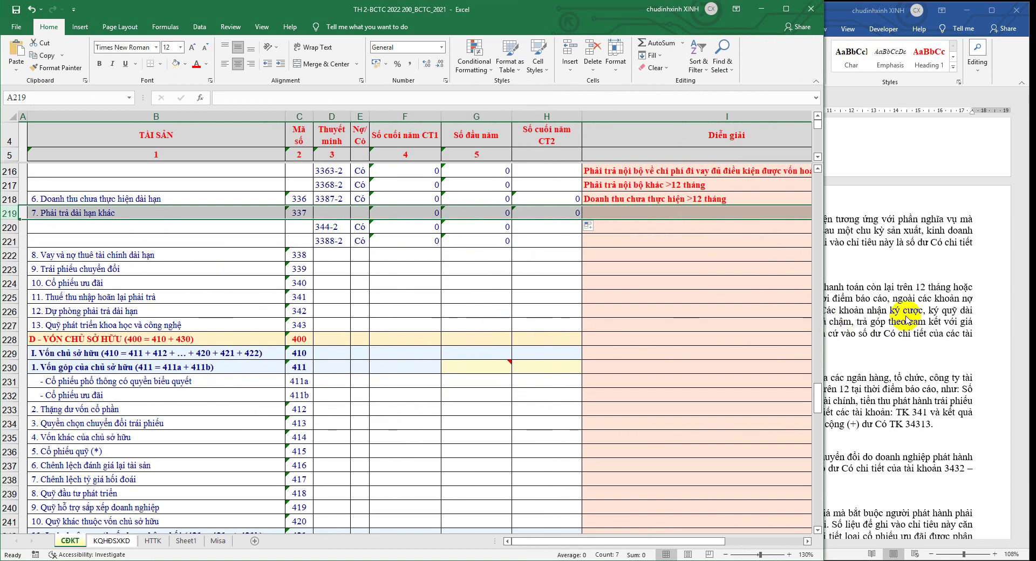
pyautogui.click(865, 324)
pyautogui.scroll(-5, 865, 324)
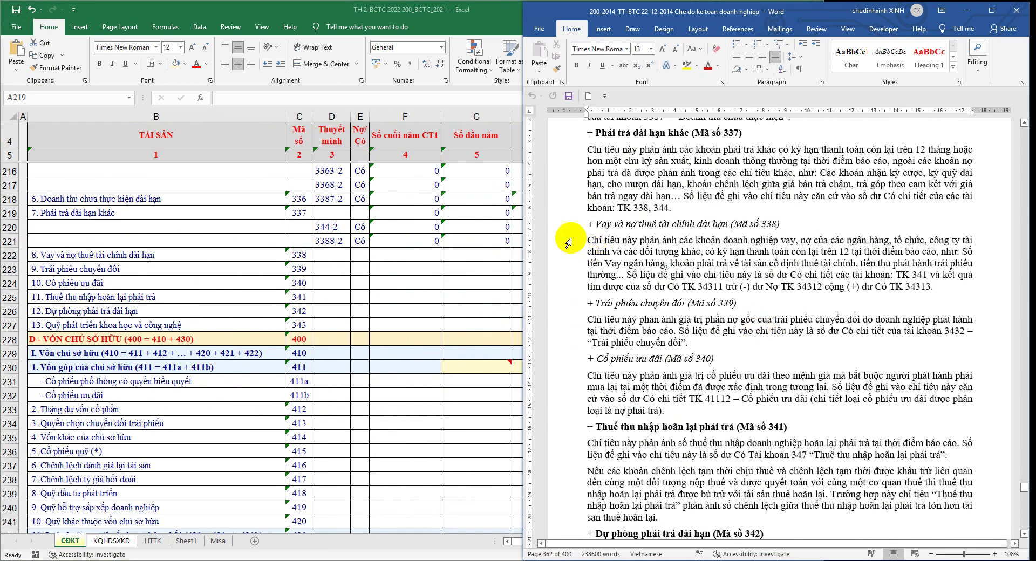
pyautogui.moveTo(588, 223); pyautogui.dragTo(773, 231)
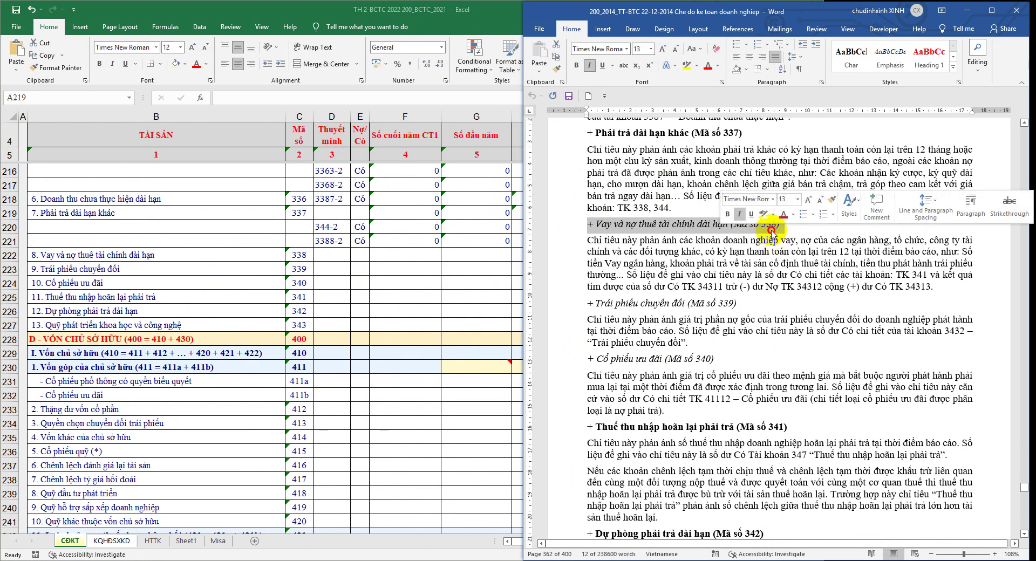
pyautogui.click(772, 233)
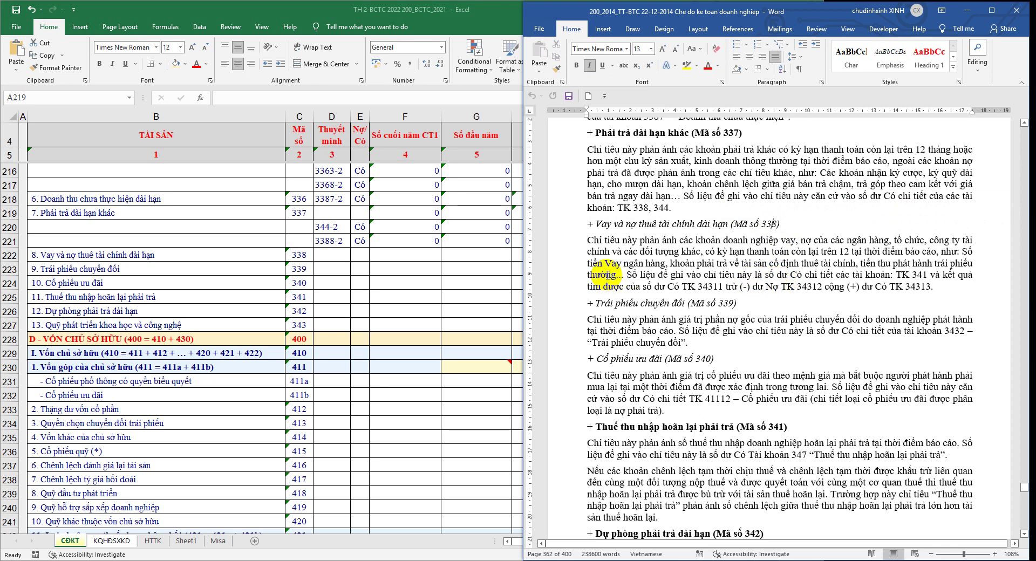
pyautogui.hotkey('alt', 'Tab')
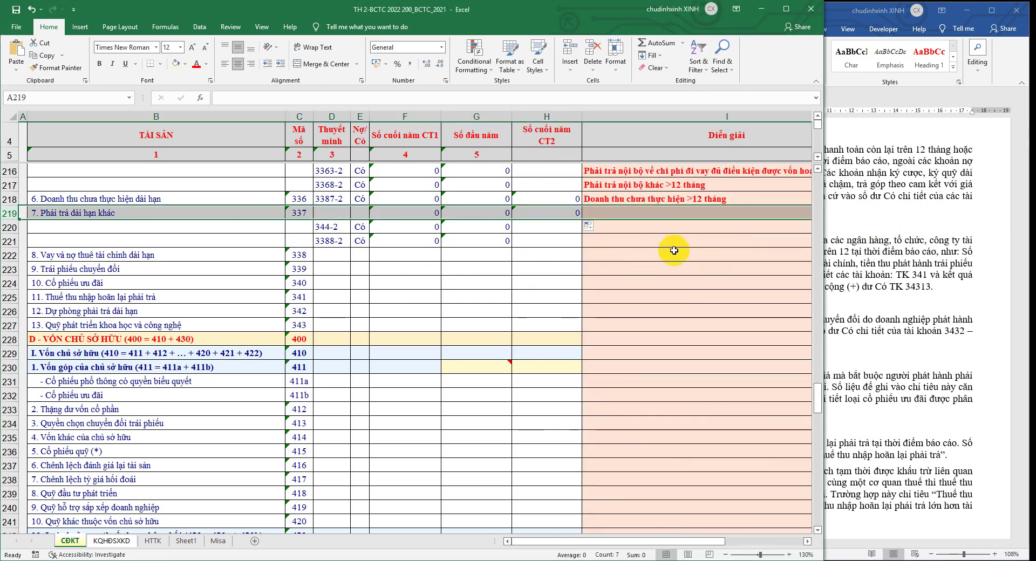
# Check account rows 193–194 on the HTTK sheet
pyautogui.click(154, 541)
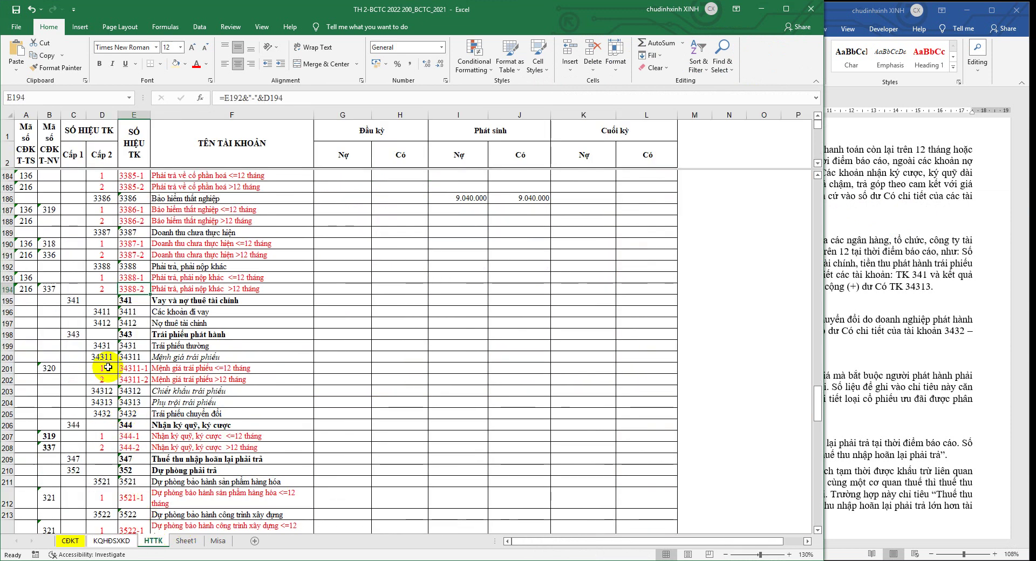
pyautogui.click(9, 278)
pyautogui.moveTo(10, 282); pyautogui.dragTo(9, 290)
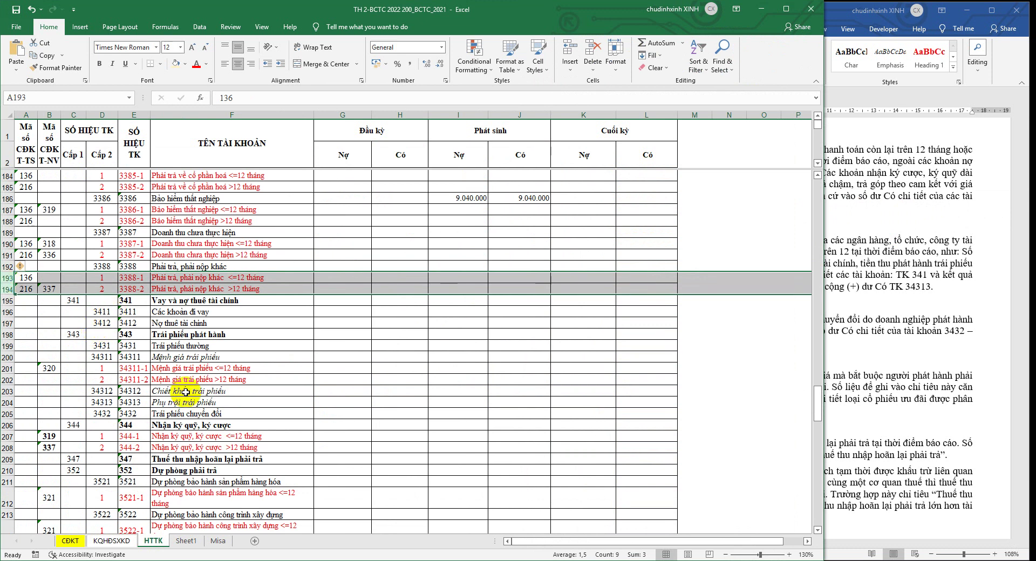
# Return to the CĐKT sheet and scroll back up through the short-term liabilities
pyautogui.click(70, 540)
pyautogui.scroll(2, 144, 439)
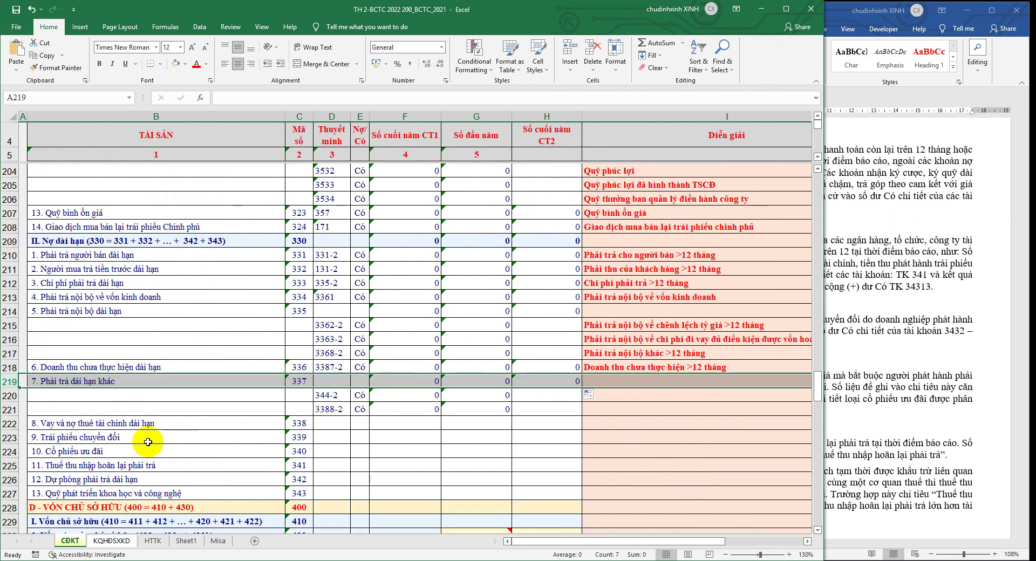
pyautogui.scroll(2, 156, 430)
pyautogui.scroll(2, 158, 423)
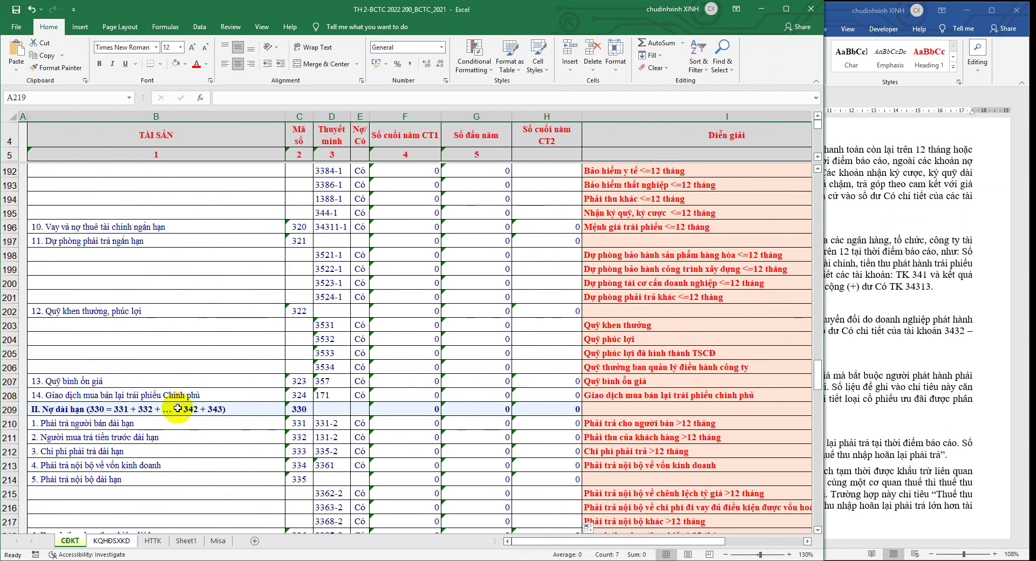
pyautogui.scroll(2, 177, 409)
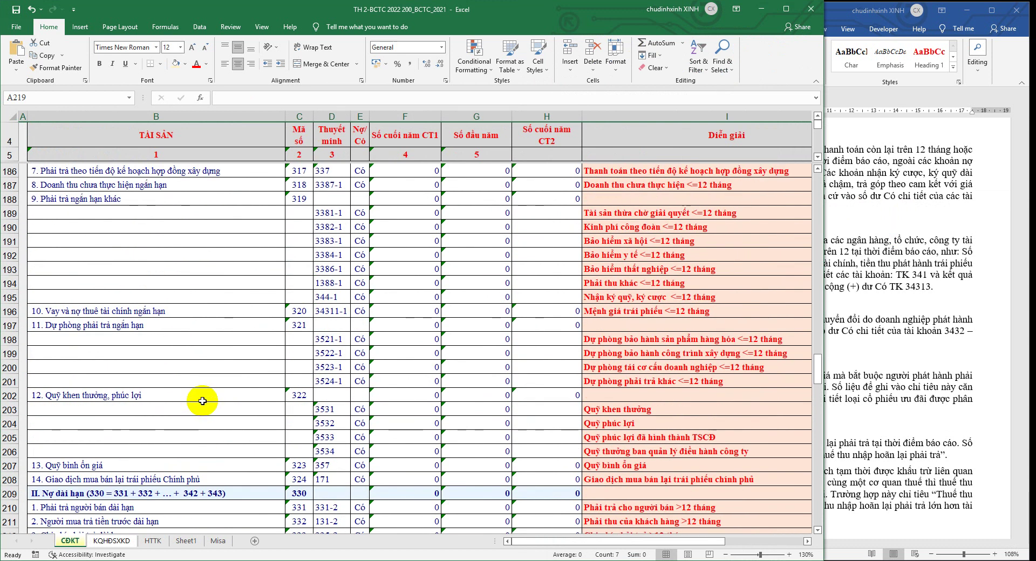
pyautogui.scroll(2, 204, 398)
pyautogui.scroll(1, 206, 397)
pyautogui.scroll(1, 207, 396)
pyautogui.scroll(2, 209, 395)
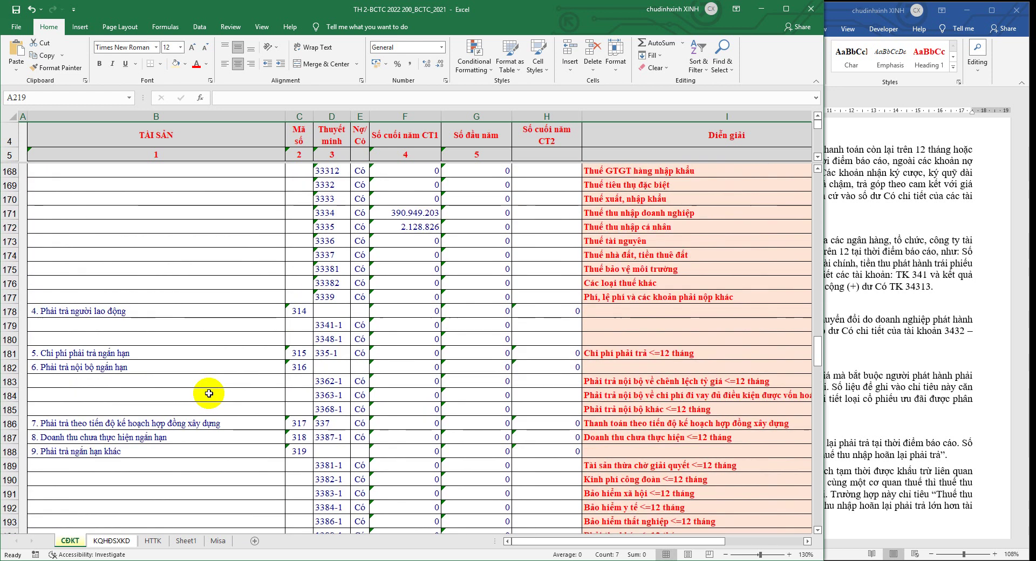
pyautogui.scroll(3, 210, 391)
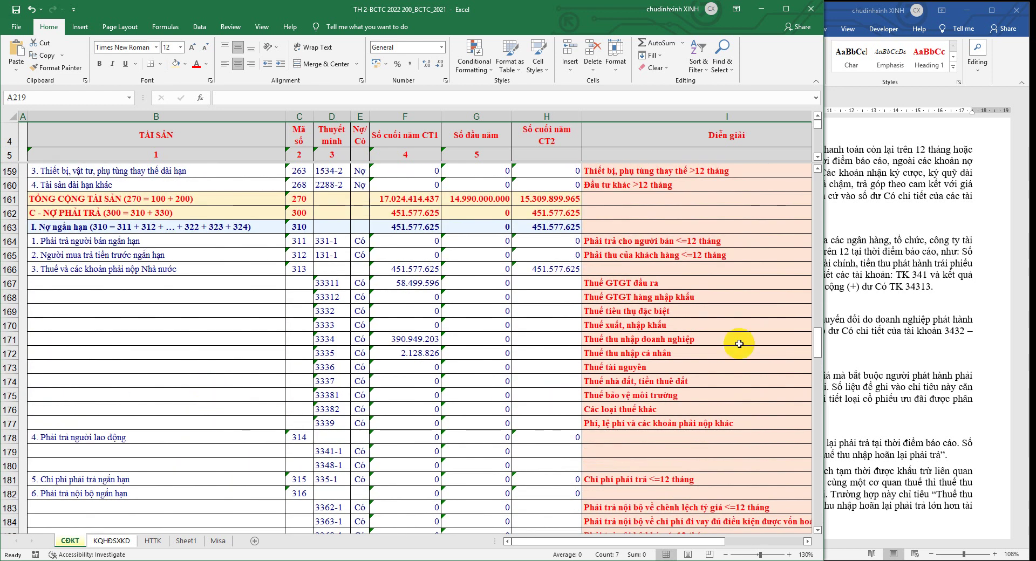
# Bring up the Word guidance at the Nợ dài hạn (Mã số 330) section
pyautogui.click(872, 286)
pyautogui.scroll(3, 733, 352)
pyautogui.scroll(5, 732, 350)
pyautogui.scroll(5, 731, 348)
pyautogui.scroll(5, 729, 344)
pyautogui.scroll(4, 727, 344)
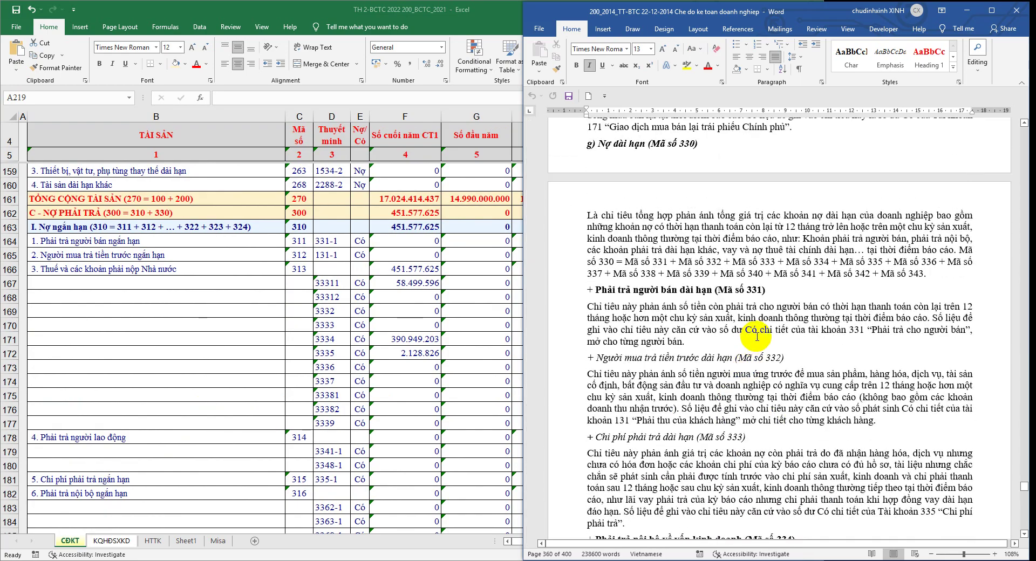
# Scroll the Circular 200 guidance to the Mã số 319 section
pyautogui.scroll(4, 757, 335)
pyautogui.scroll(4, 758, 332)
pyautogui.scroll(4, 758, 329)
pyautogui.scroll(4, 761, 328)
pyautogui.scroll(4, 761, 328)
pyautogui.scroll(4, 760, 325)
pyautogui.scroll(3, 760, 325)
pyautogui.scroll(3, 760, 327)
pyautogui.scroll(3, 761, 327)
pyautogui.scroll(3, 761, 328)
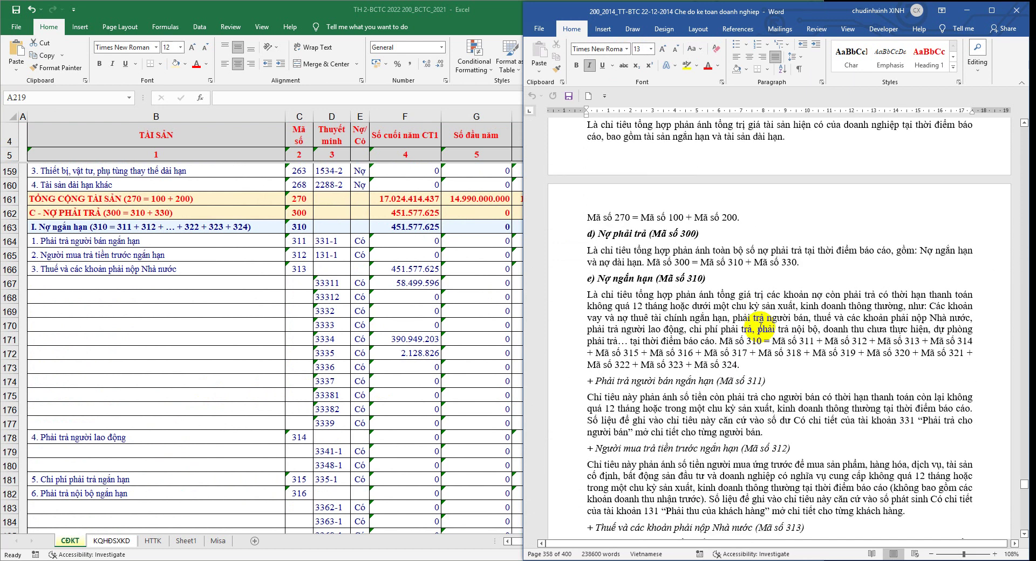
pyautogui.scroll(-4, 761, 327)
pyautogui.scroll(-2, 776, 324)
pyautogui.scroll(-2, 794, 249)
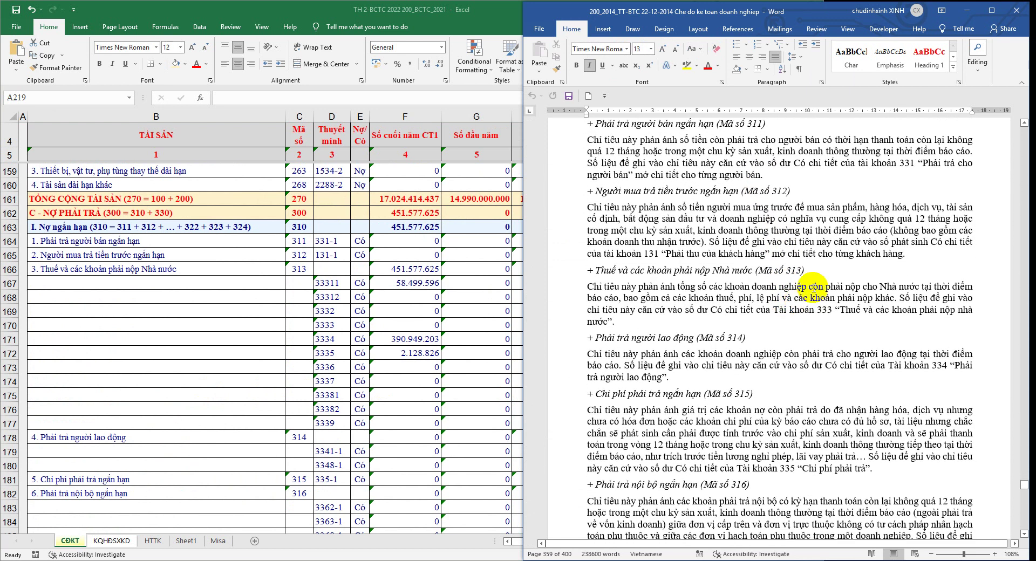
pyautogui.scroll(-2, 702, 286)
pyautogui.scroll(-2, 718, 300)
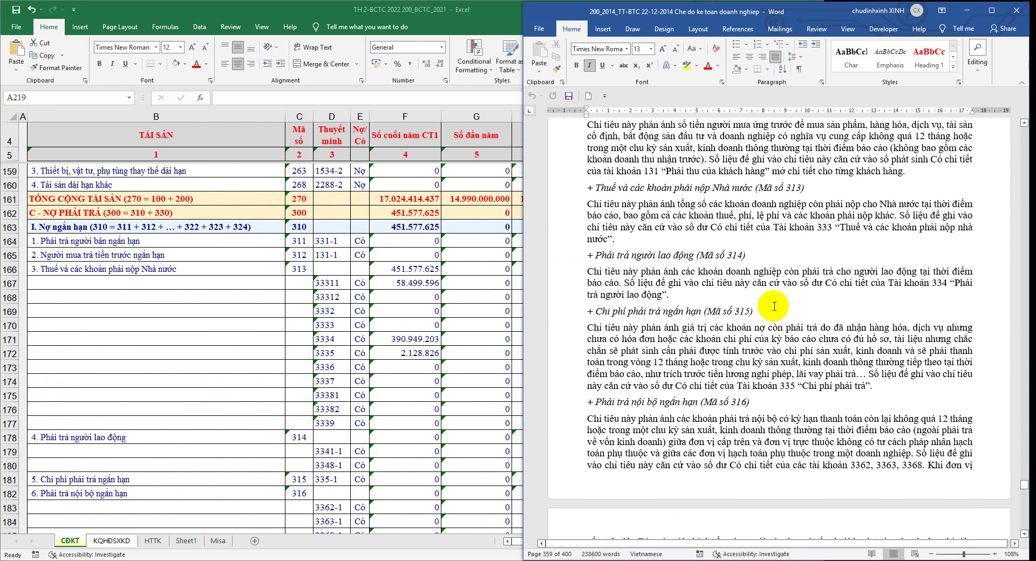
pyautogui.scroll(-2, 767, 305)
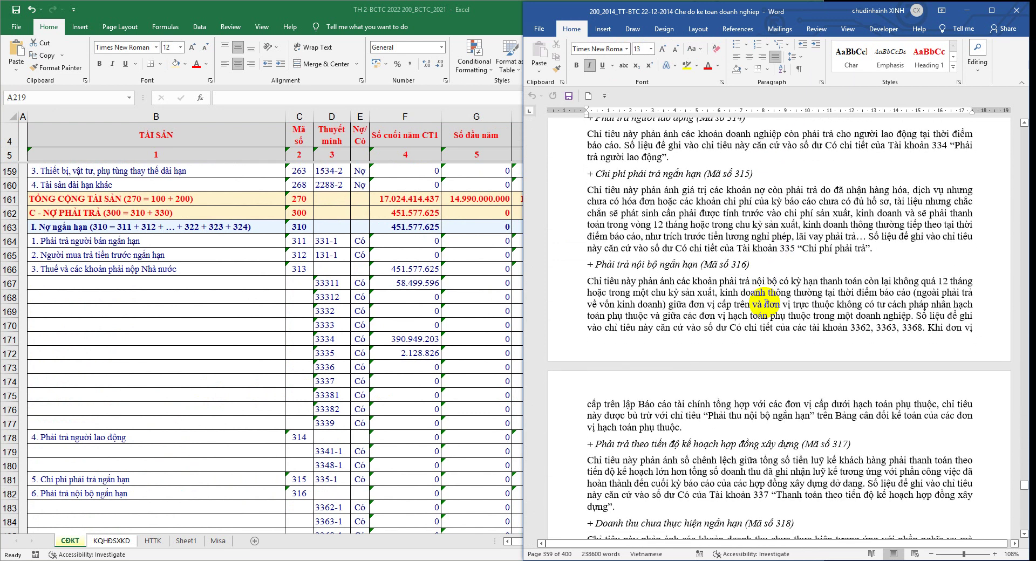
pyautogui.scroll(-2, 765, 304)
pyautogui.scroll(-2, 761, 303)
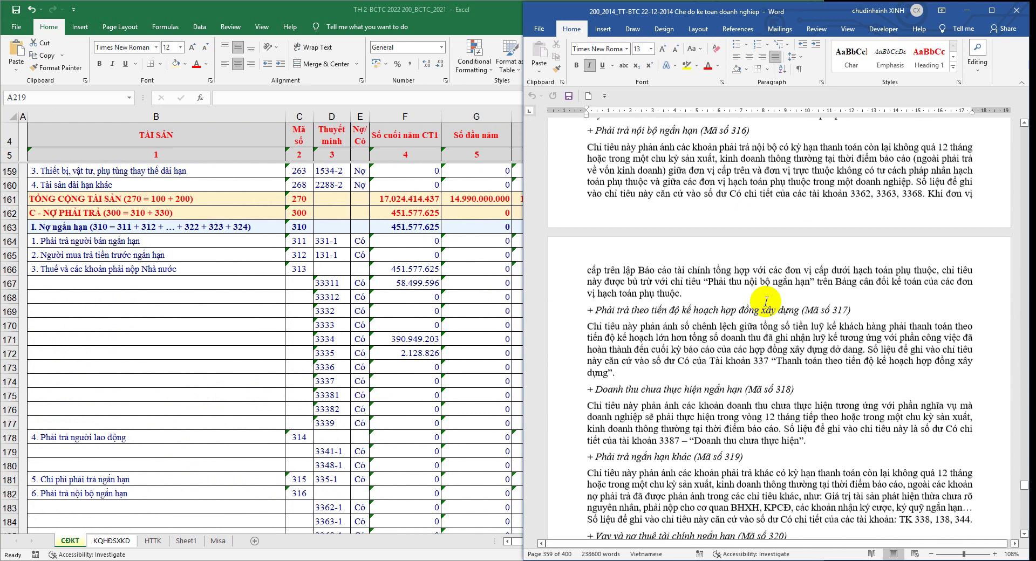
pyautogui.scroll(-2, 731, 309)
pyautogui.scroll(-2, 733, 309)
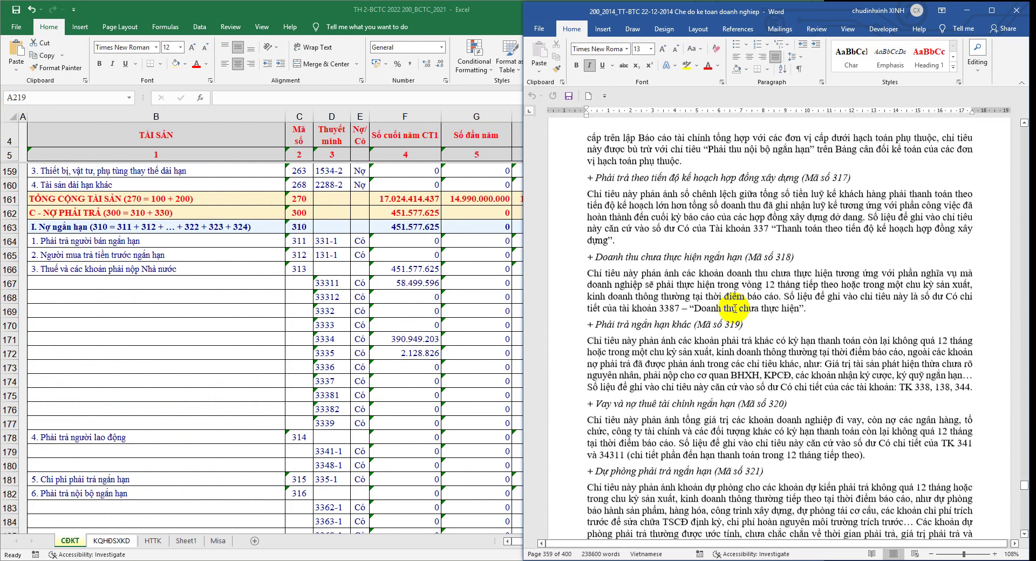
pyautogui.scroll(-2, 734, 307)
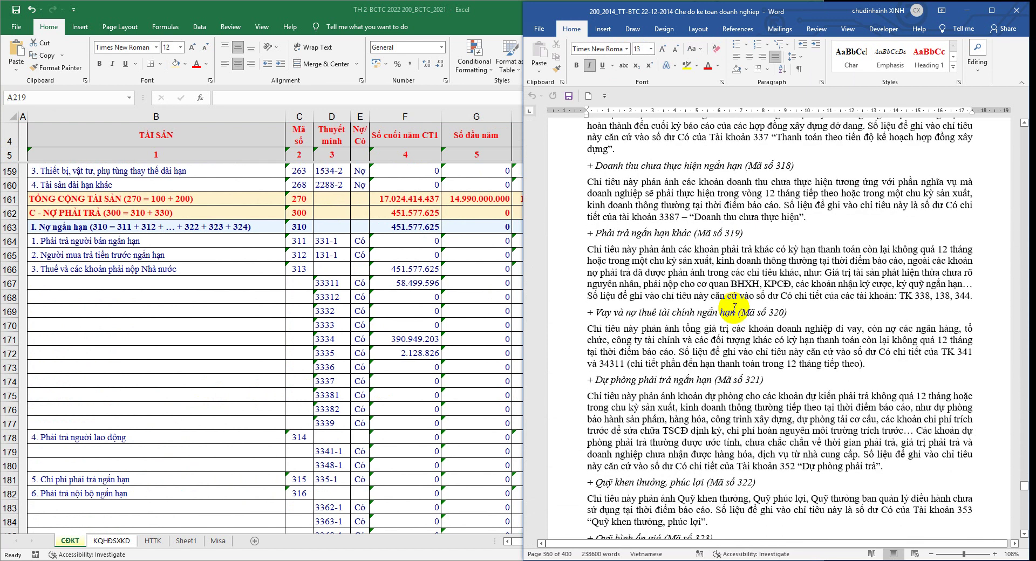
# Read the Mã số 319 paragraph citing accounts 338, 138 and 344, then return to the workbook
pyautogui.moveTo(587, 233)
pyautogui.mouseDown()
pyautogui.moveTo(844, 294)
pyautogui.moveTo(942, 298)
pyautogui.mouseUp()
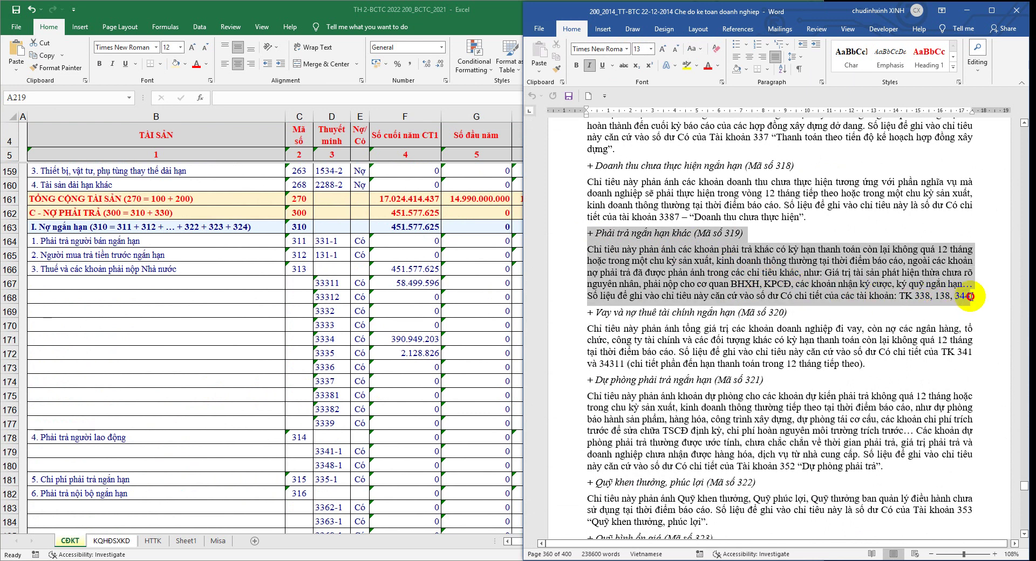
pyautogui.click(739, 297)
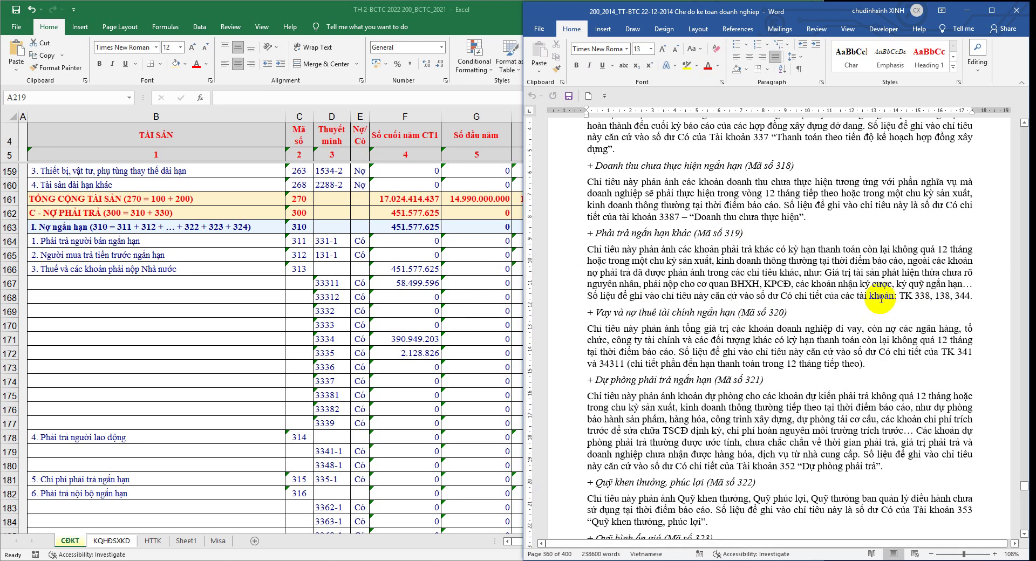
pyautogui.click(294, 322)
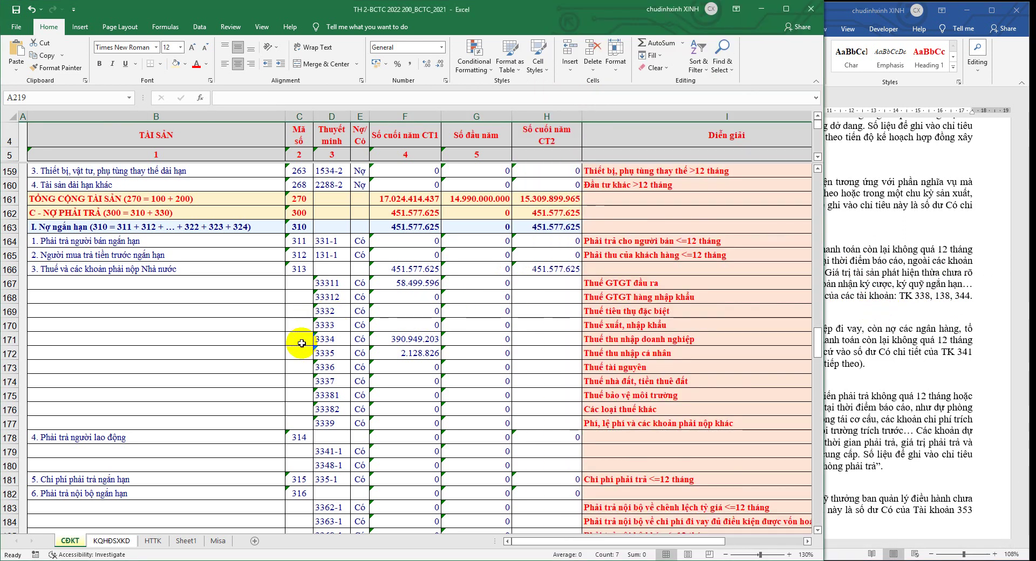
# Select the 344-1 deposits row (row 195) on CDKT and bring up its Copy option
pyautogui.scroll(-3, 301, 345)
pyautogui.scroll(-8, 302, 345)
pyautogui.scroll(2, 307, 345)
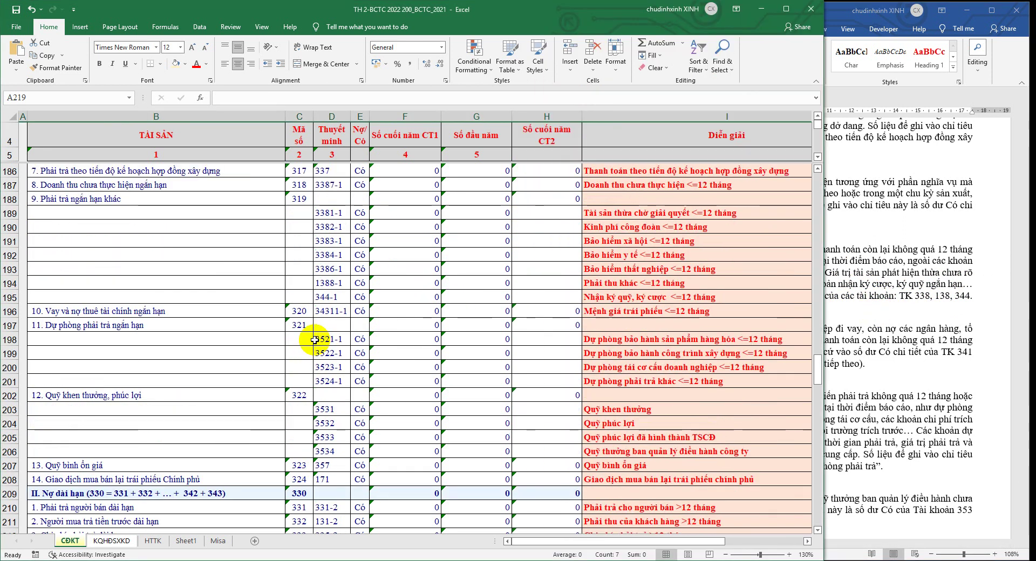
pyautogui.click(11, 298)
pyautogui.click(946, 297)
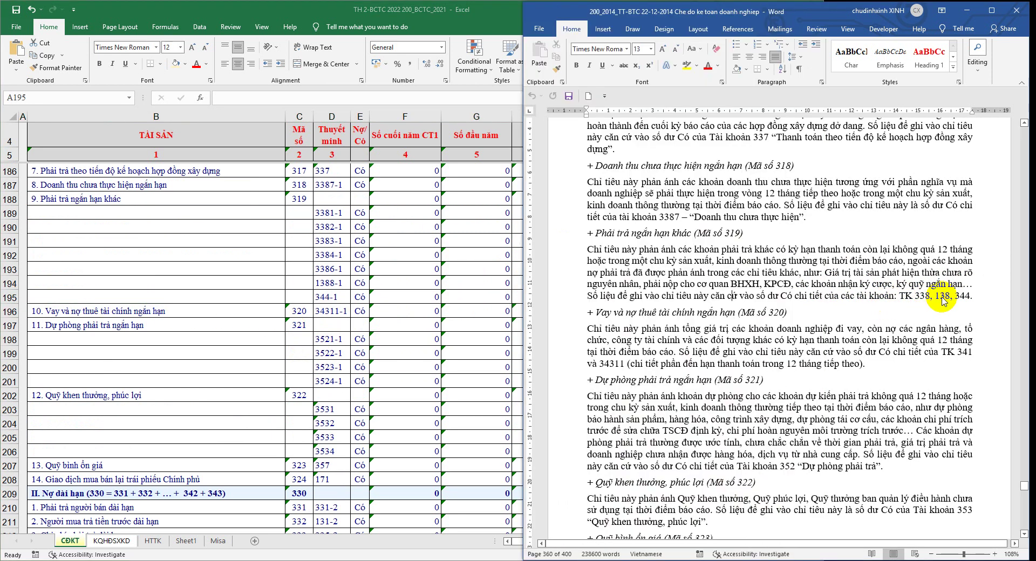
pyautogui.hotkey('alt', 'Tab')
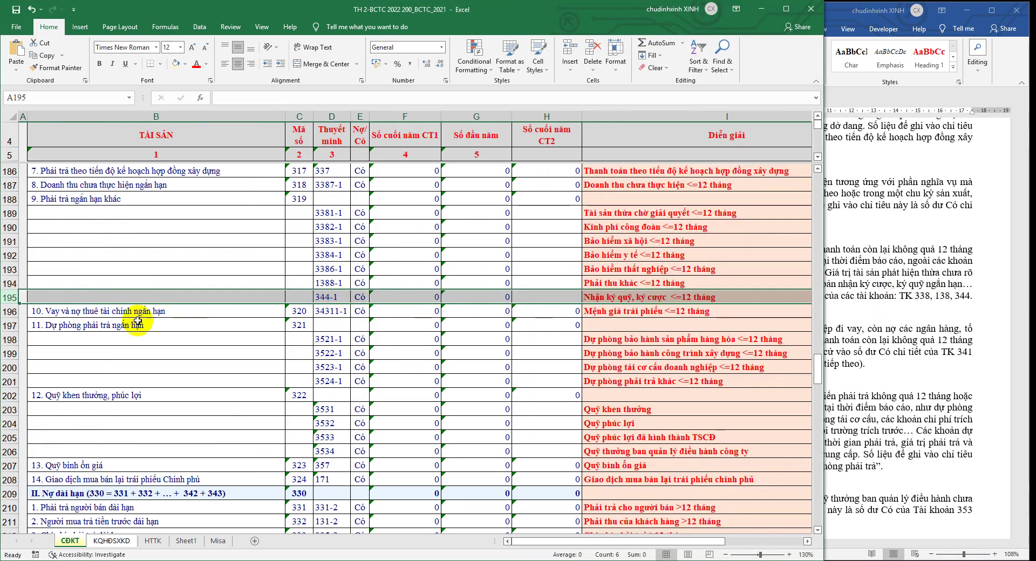
pyautogui.rightClick(7, 298)
# Insert a duplicate of the 344-1 deposits row under item 319
pyautogui.click(32, 313)
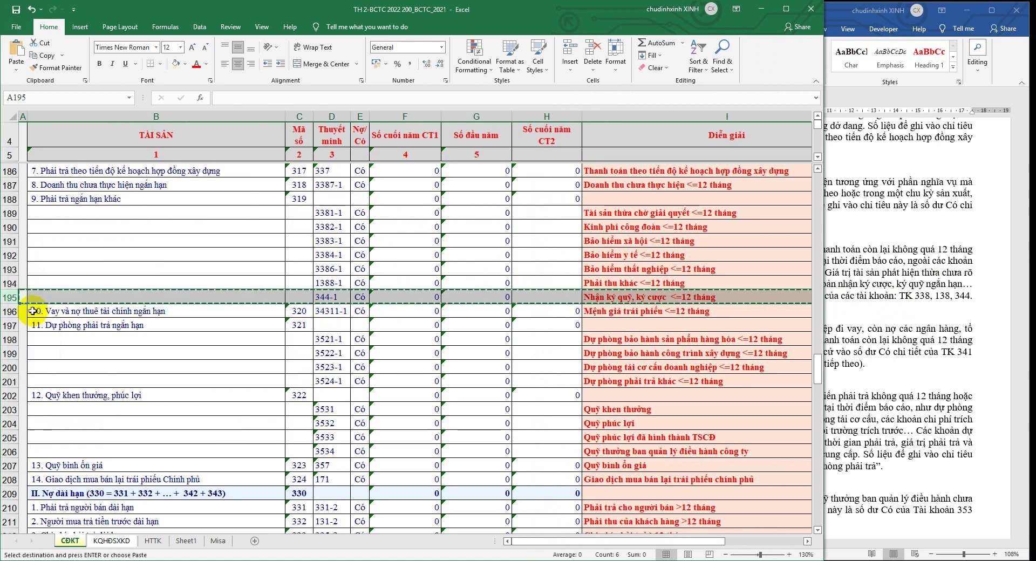
pyautogui.rightClick(4, 296)
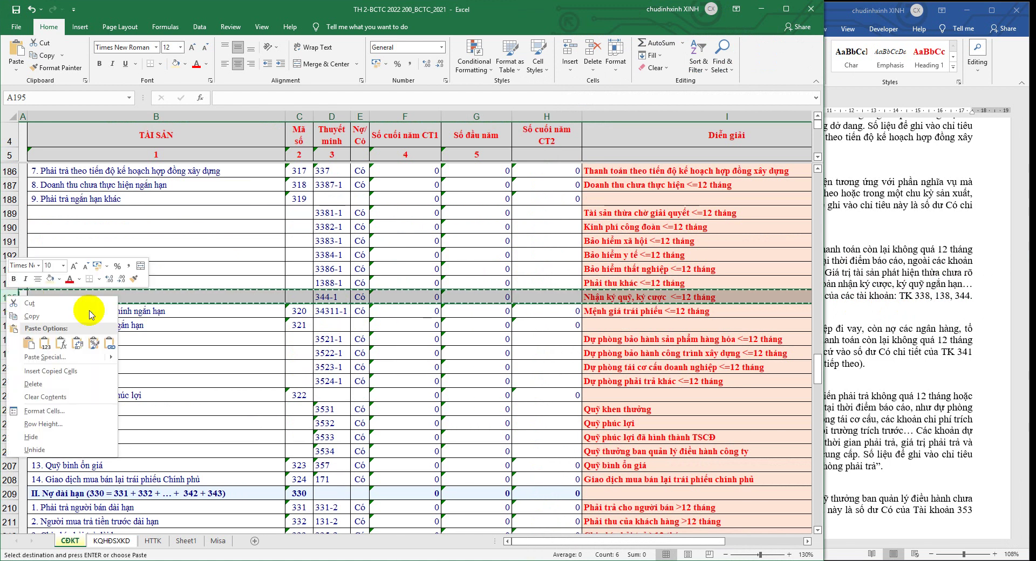
pyautogui.click(69, 372)
pyautogui.click(332, 311)
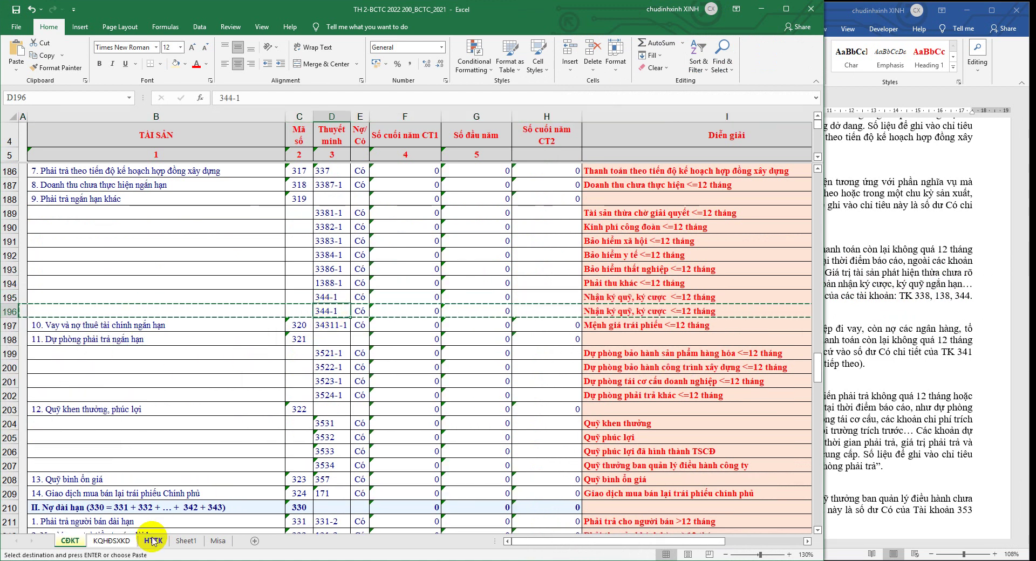
# Give account 3388-1 the balance-sheet code 319 on the HTTK sheet
pyautogui.click(299, 198)
pyautogui.rightClick(299, 199)
pyautogui.click(324, 232)
pyautogui.click(154, 542)
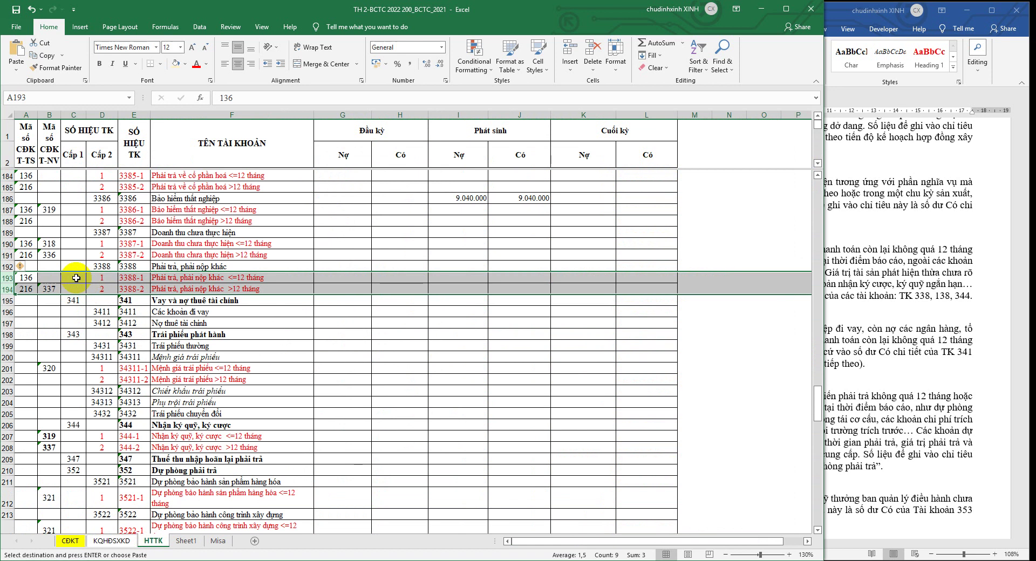
pyautogui.click(51, 276)
pyautogui.rightClick(51, 276)
pyautogui.click(88, 320)
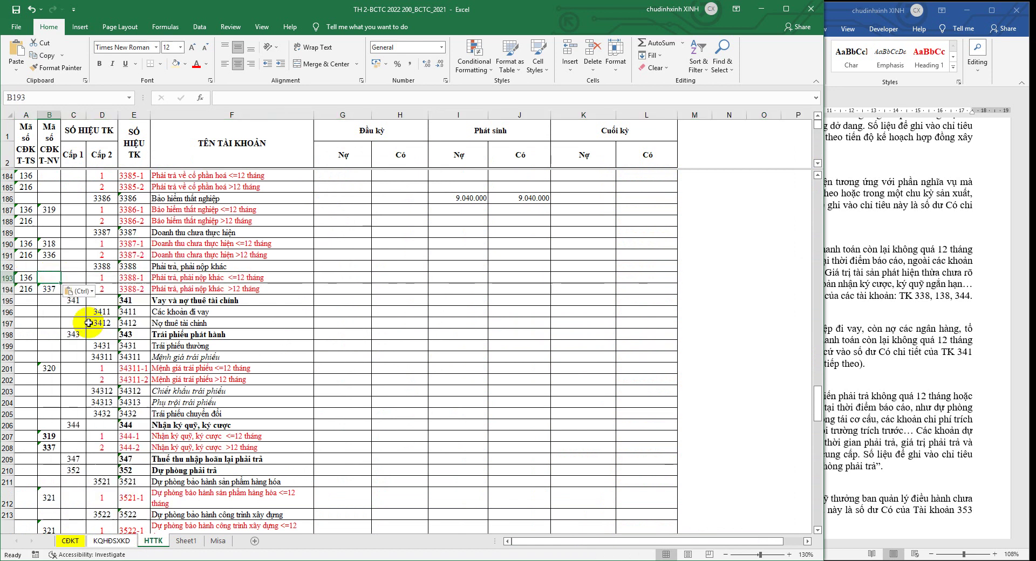
# Change the duplicated row's account on CDKT from 344-1 to 3388-1
pyautogui.rightClick(142, 278)
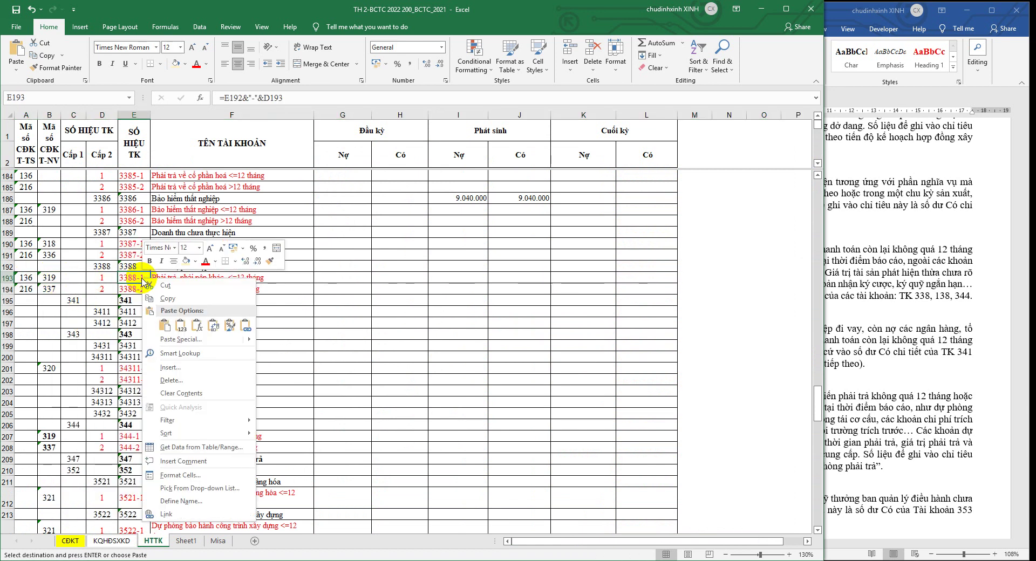
pyautogui.click(162, 298)
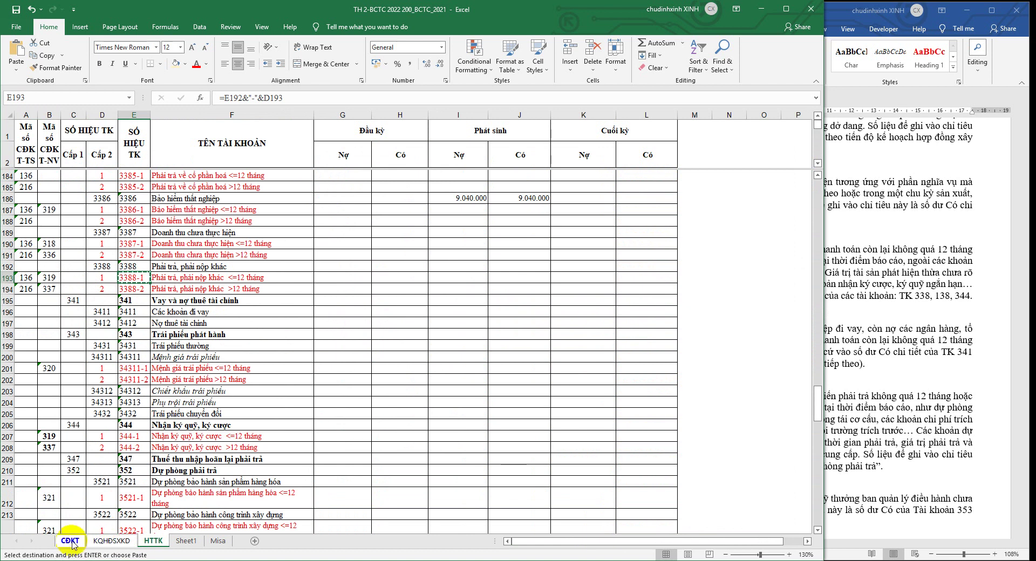
pyautogui.click(70, 541)
pyautogui.click(338, 311)
pyautogui.rightClick(338, 311)
pyautogui.click(382, 104)
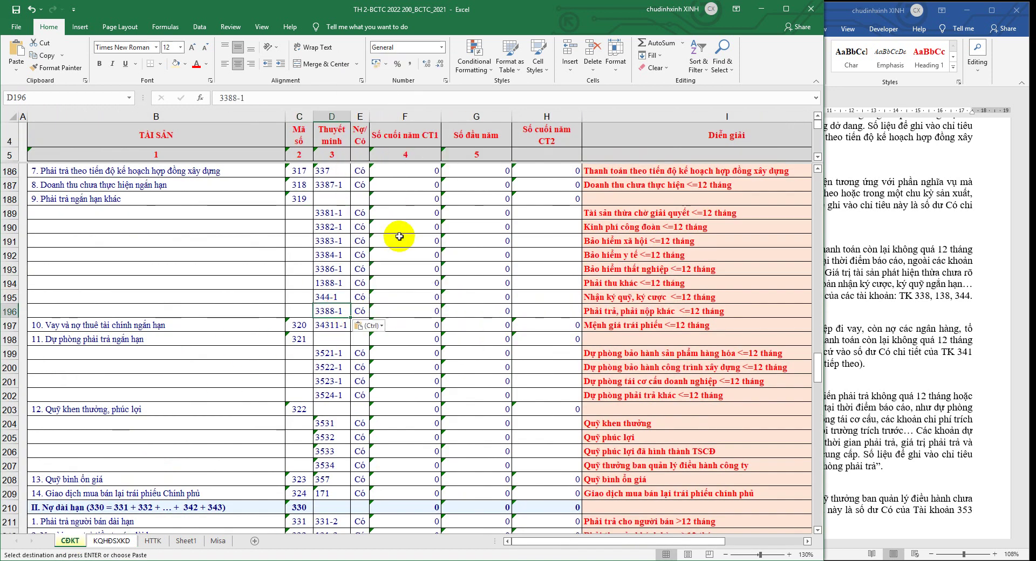
# Extend item 319's totals in F188:G188 to =SUM(F189:F196) and save
pyautogui.doubleClick(413, 199)
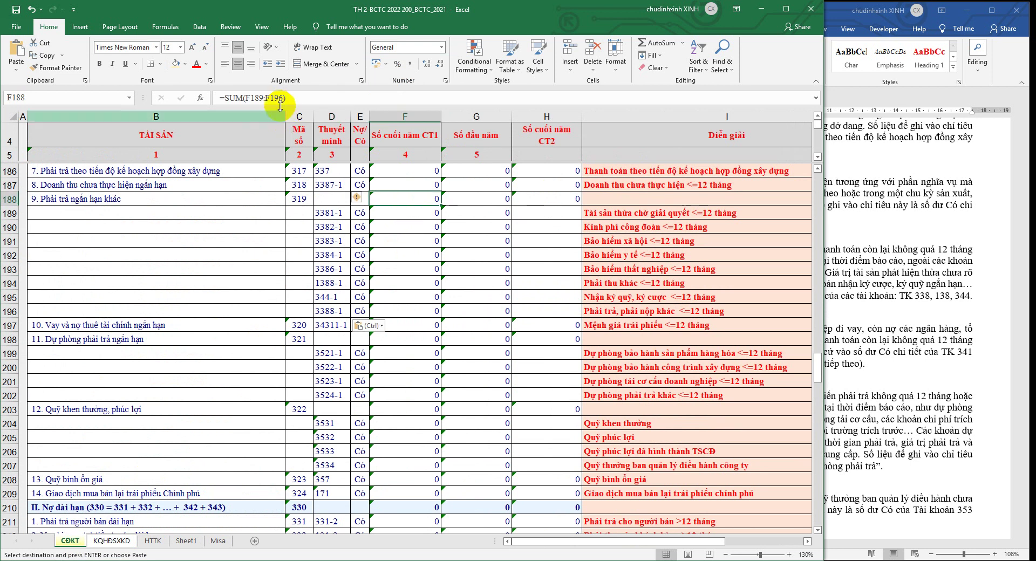
pyautogui.press('Return')
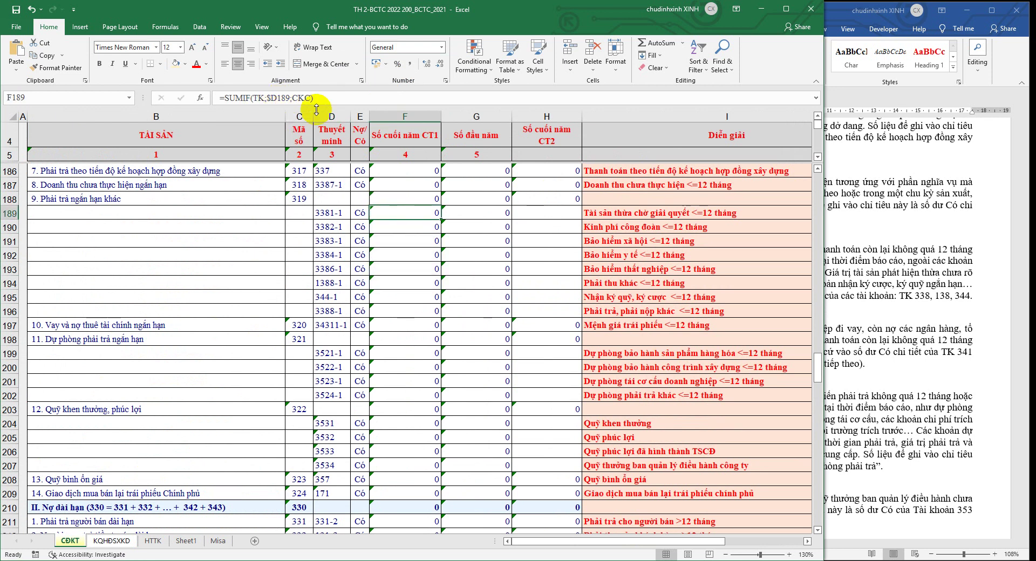
pyautogui.click(429, 200)
pyautogui.moveTo(441, 205); pyautogui.dragTo(493, 208)
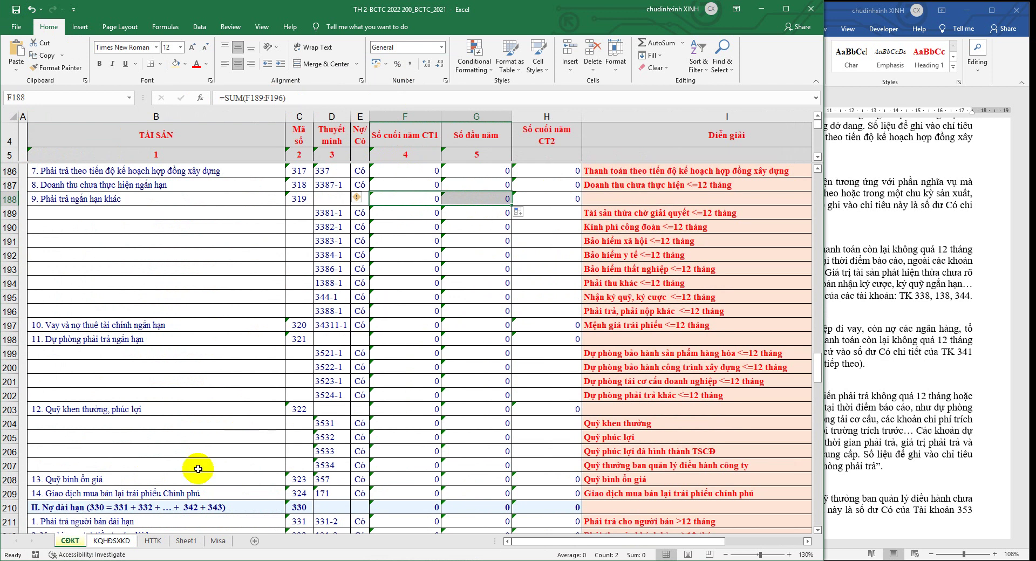
pyautogui.click(151, 541)
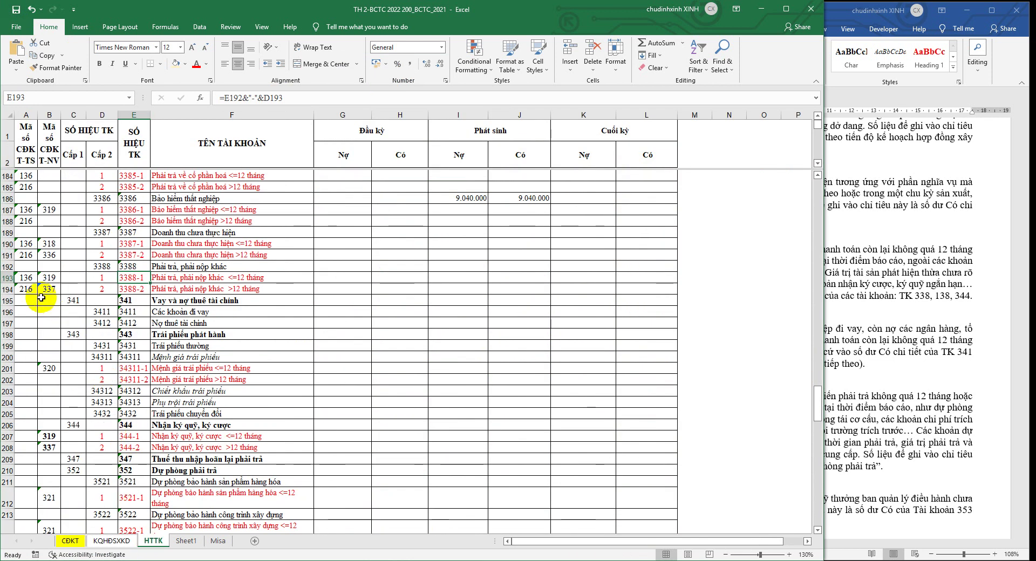
pyautogui.click(8, 289)
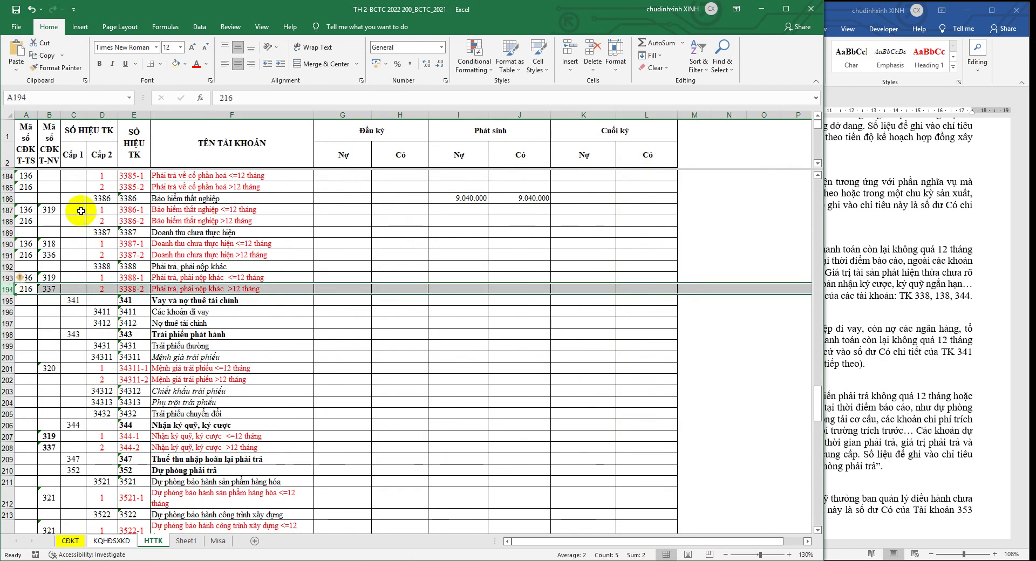
pyautogui.click(16, 9)
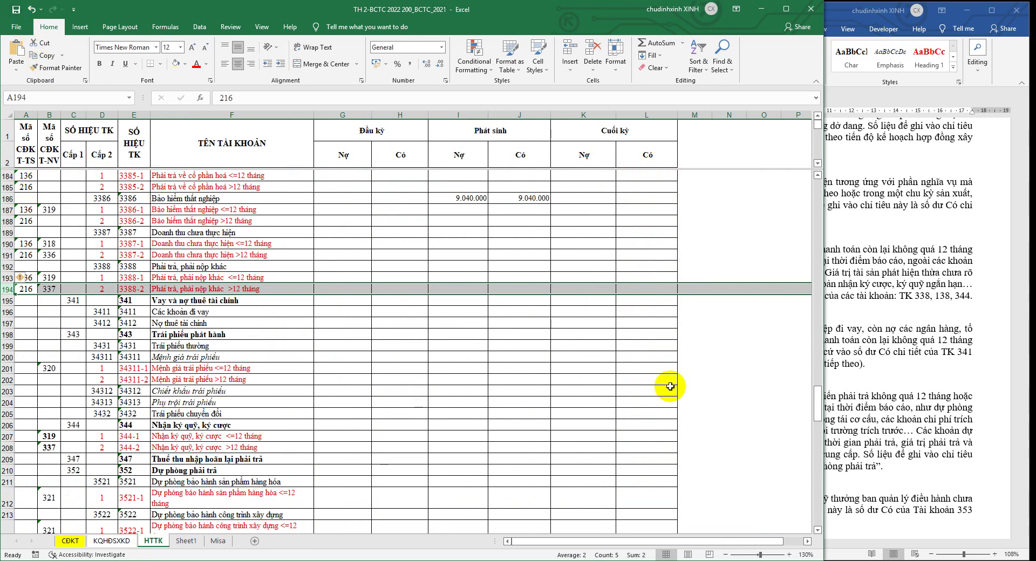
# Bring the Circular 200 guidance back beside the workbook
pyautogui.click(936, 300)
pyautogui.scroll(-1, 853, 383)
pyautogui.scroll(-2, 853, 384)
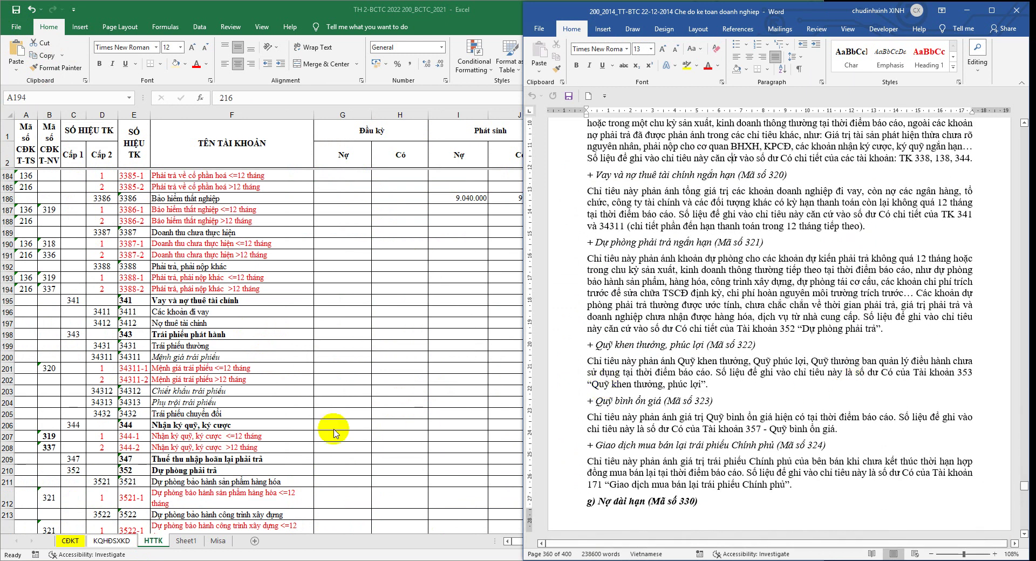
# Locate item 337 on the CDKT balance sheet
pyautogui.click(70, 541)
pyautogui.scroll(-4, 259, 435)
pyautogui.scroll(-1, 260, 436)
pyautogui.scroll(-4, 263, 434)
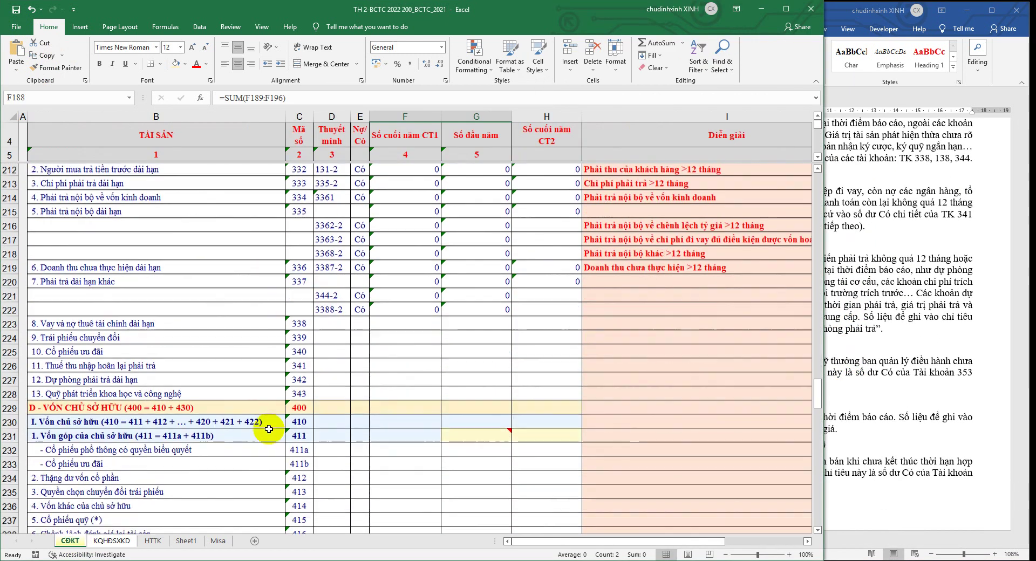
pyautogui.click(301, 269)
# Find the Mã số 337 guidance and mark its cited accounts TK 338 and 344
pyautogui.click(905, 331)
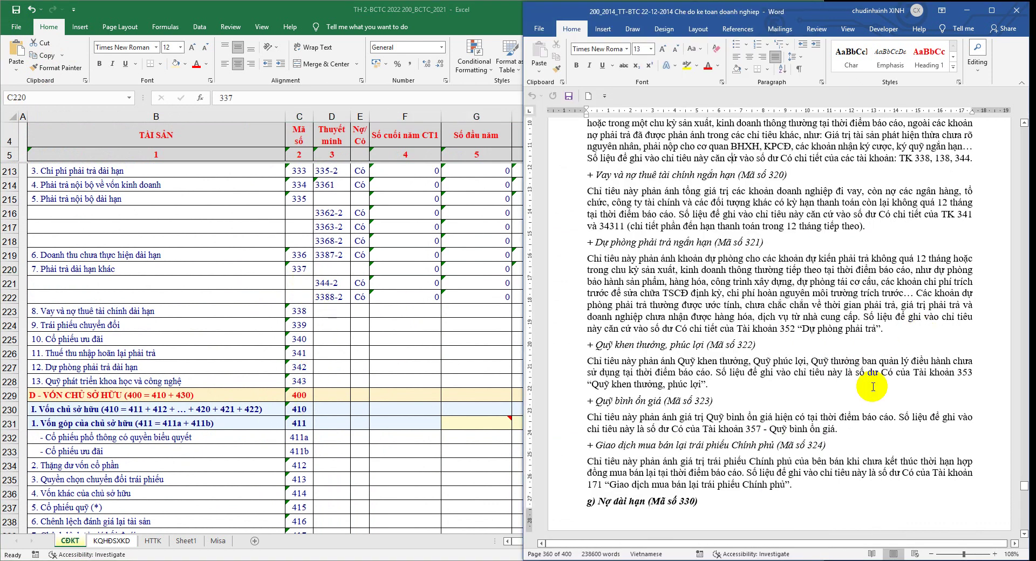
pyautogui.scroll(-10, 884, 407)
pyautogui.scroll(-10, 1002, 277)
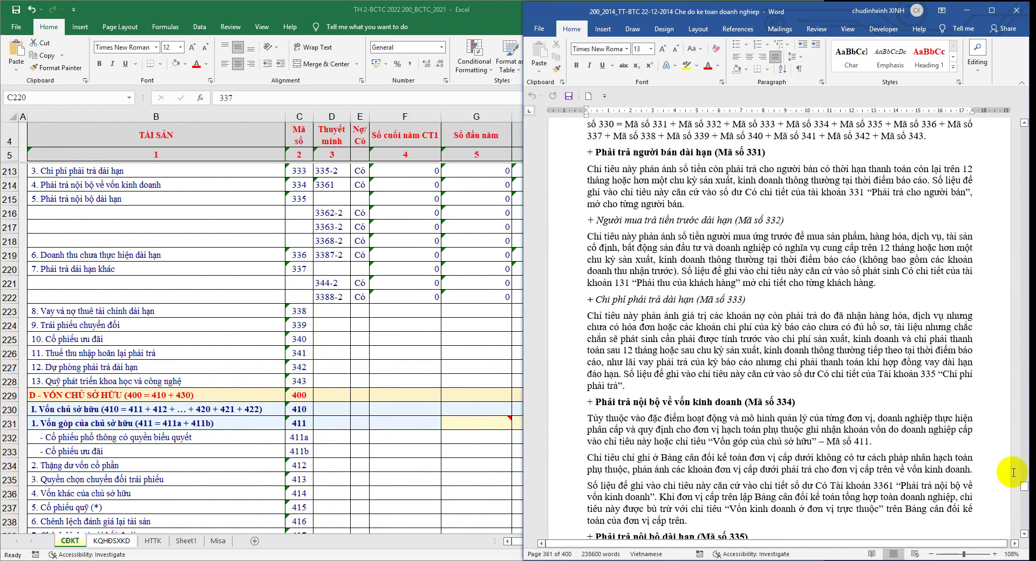
pyautogui.scroll(-3, 1008, 462)
pyautogui.scroll(-3, 1007, 457)
pyautogui.scroll(-3, 999, 451)
pyautogui.scroll(-7, 972, 448)
pyautogui.scroll(-5, 950, 448)
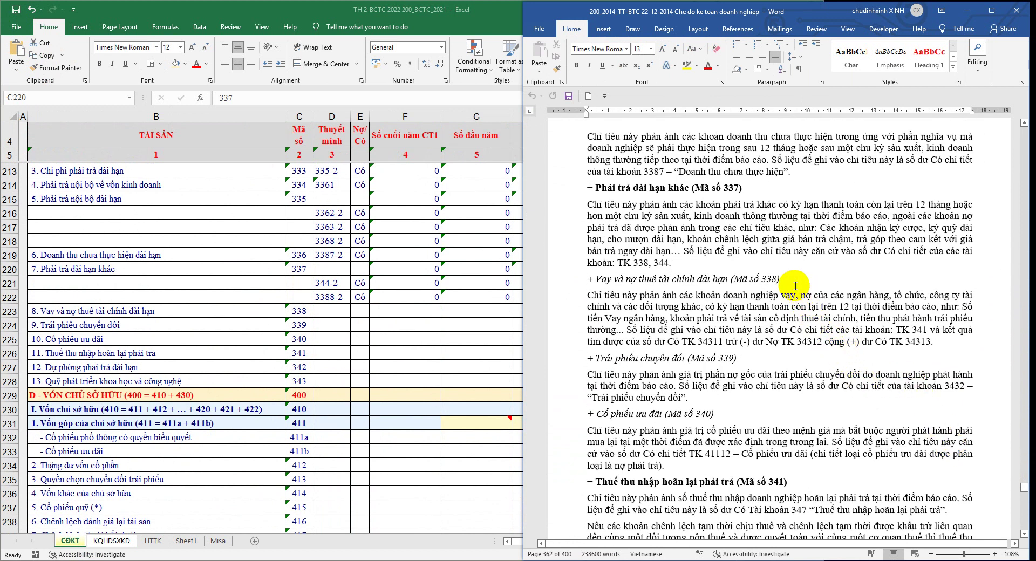
pyautogui.click(648, 264)
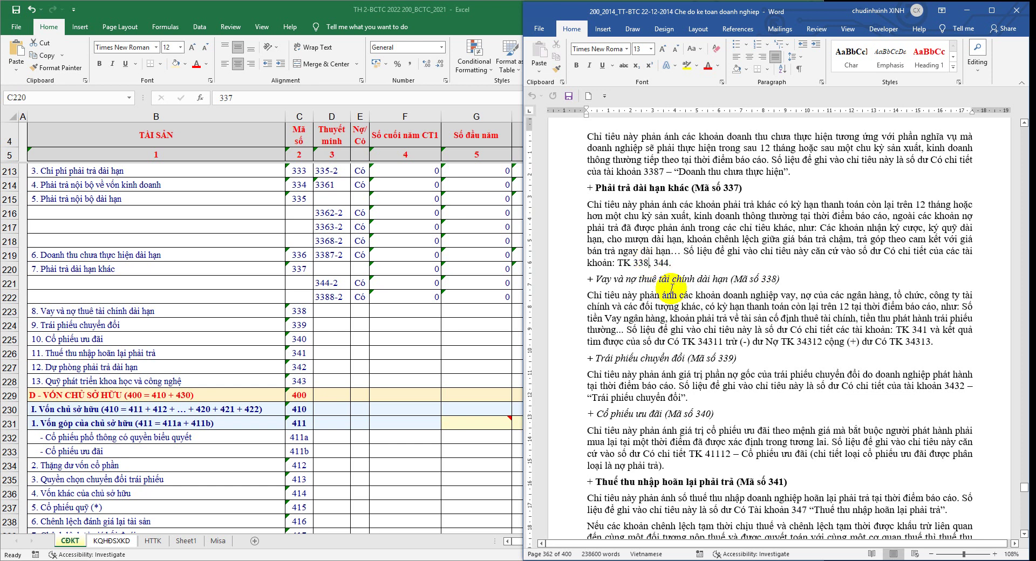
# Read through the Mã số 338–343 guidance, then return to the Excel balance sheet
pyautogui.scroll(-4, 744, 355)
pyautogui.scroll(-2, 743, 355)
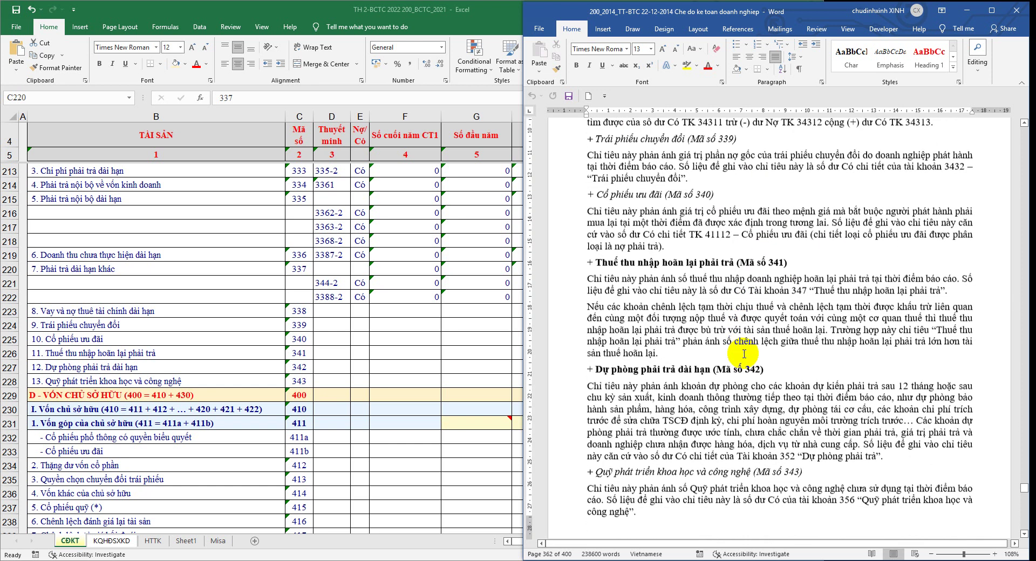
pyautogui.scroll(-2, 745, 354)
pyautogui.scroll(-4, 744, 355)
pyautogui.scroll(-3, 745, 354)
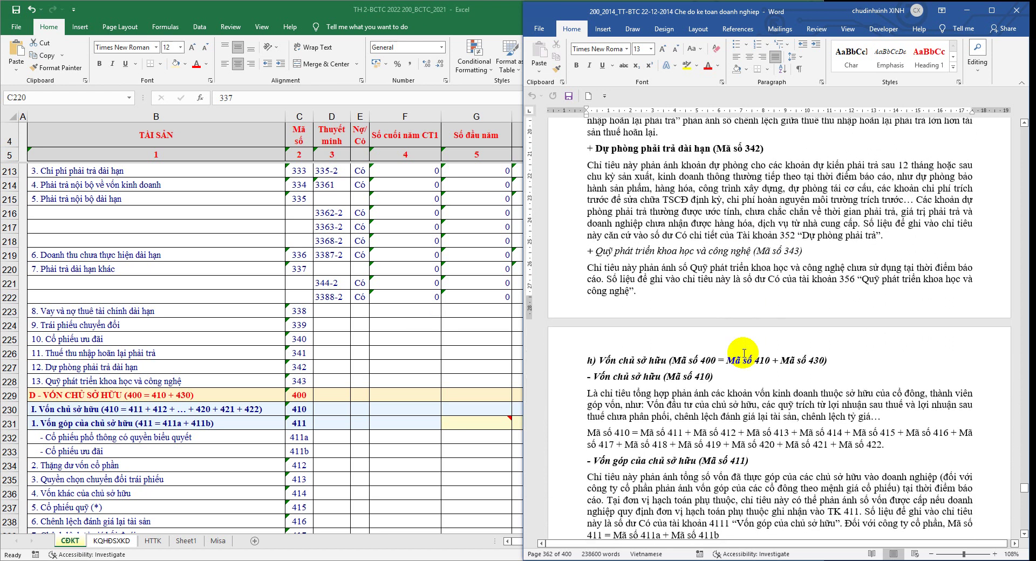
pyautogui.scroll(2, 748, 351)
pyautogui.scroll(3, 748, 349)
pyautogui.scroll(2, 750, 340)
pyautogui.scroll(3, 751, 335)
pyautogui.scroll(1, 750, 336)
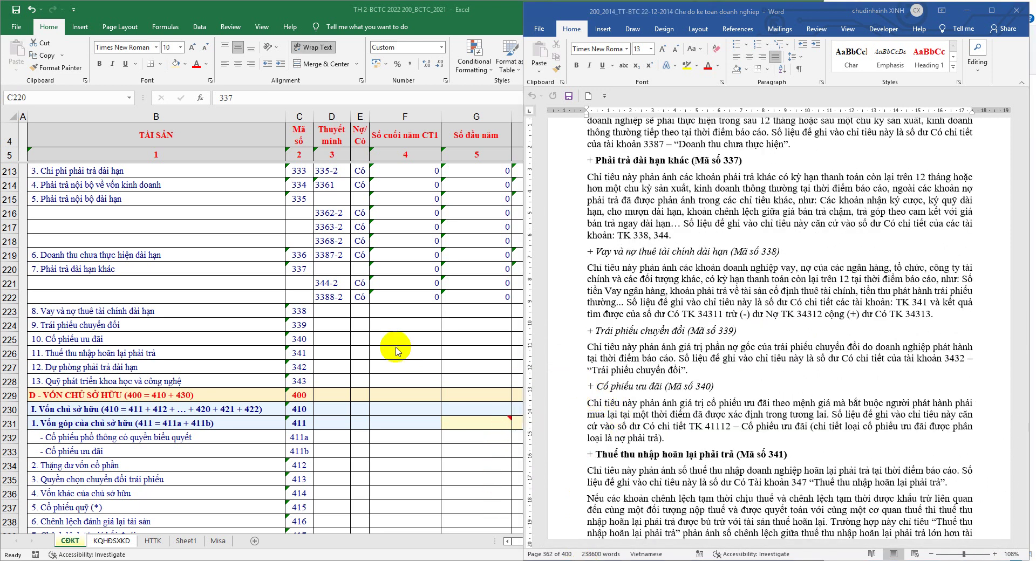
pyautogui.click(340, 297)
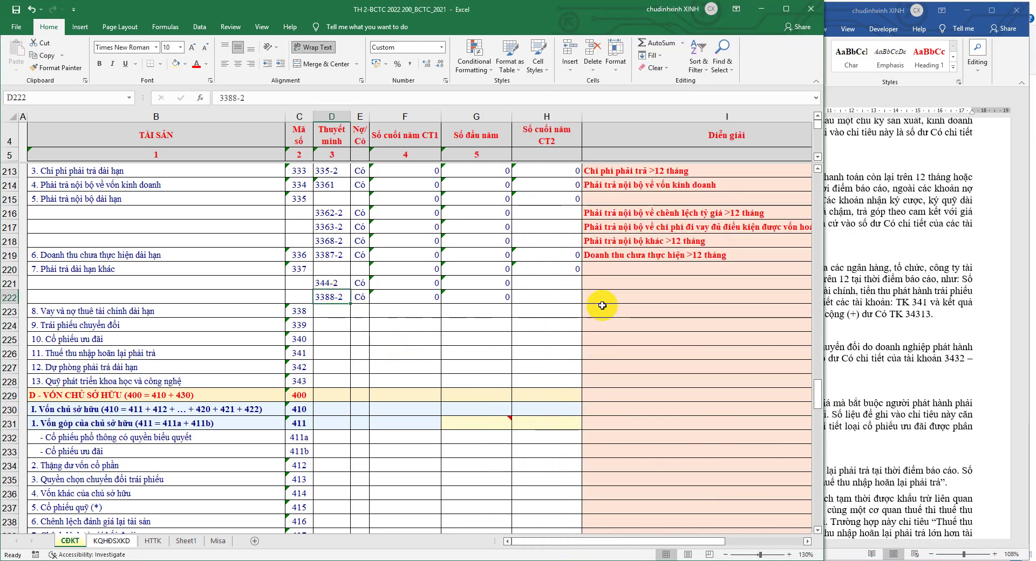
# Fill descriptions I219 down to I224 and Print flags J219:J224 and J215:J221
pyautogui.click(787, 8)
pyautogui.click(756, 255)
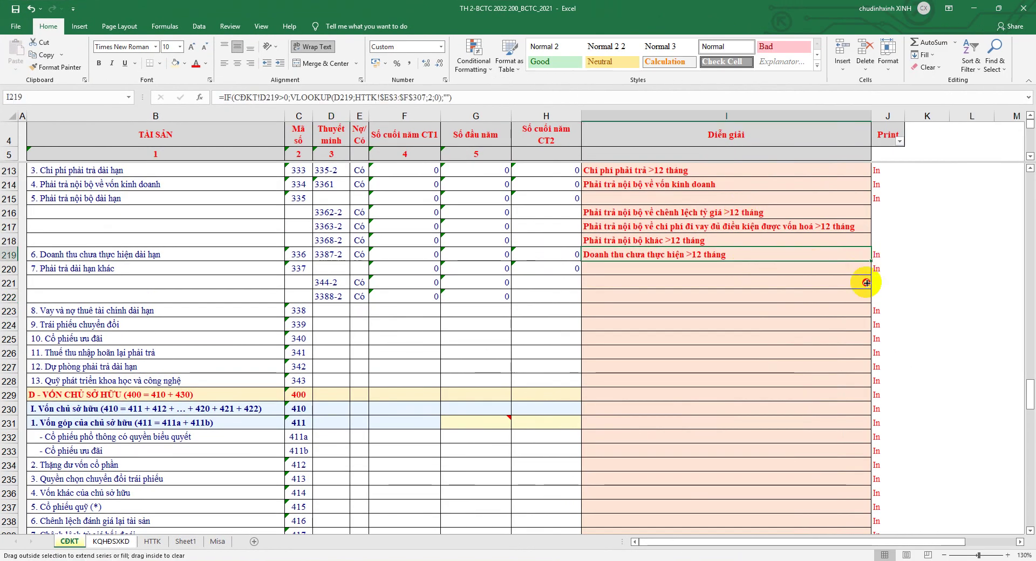
pyautogui.moveTo(868, 263); pyautogui.dragTo(866, 323)
pyautogui.click(885, 257)
pyautogui.moveTo(904, 262); pyautogui.dragTo(905, 330)
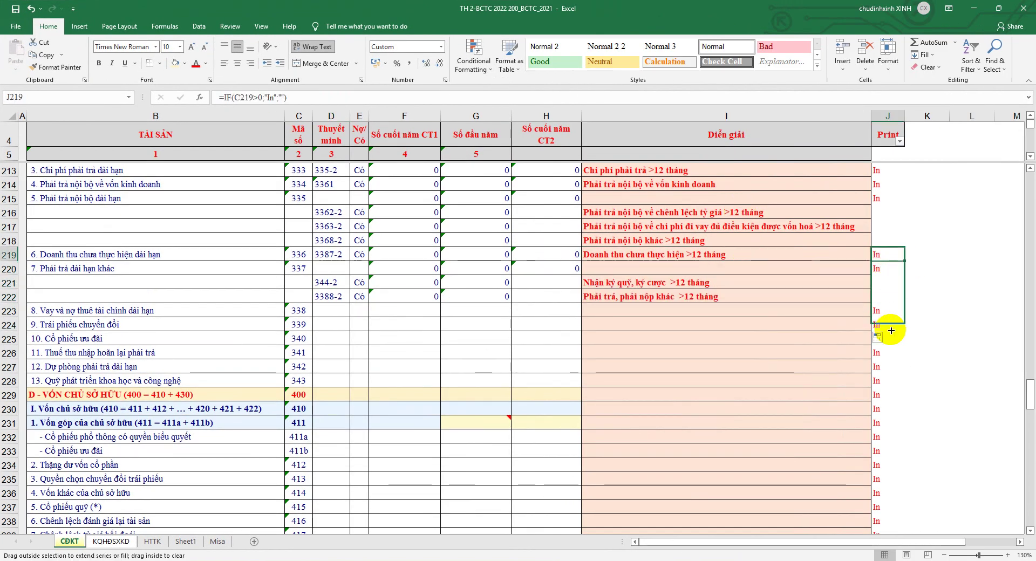
pyautogui.click(891, 199)
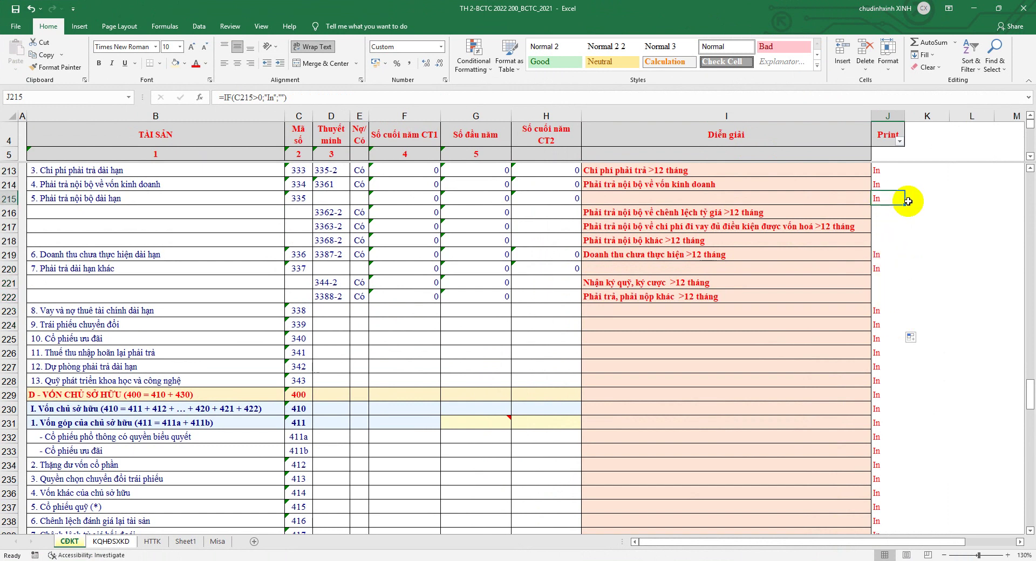
pyautogui.moveTo(907, 204); pyautogui.dragTo(907, 286)
# Cross-check the 3388-2 code in D222 against the HTTK account list row 176
pyautogui.click(999, 8)
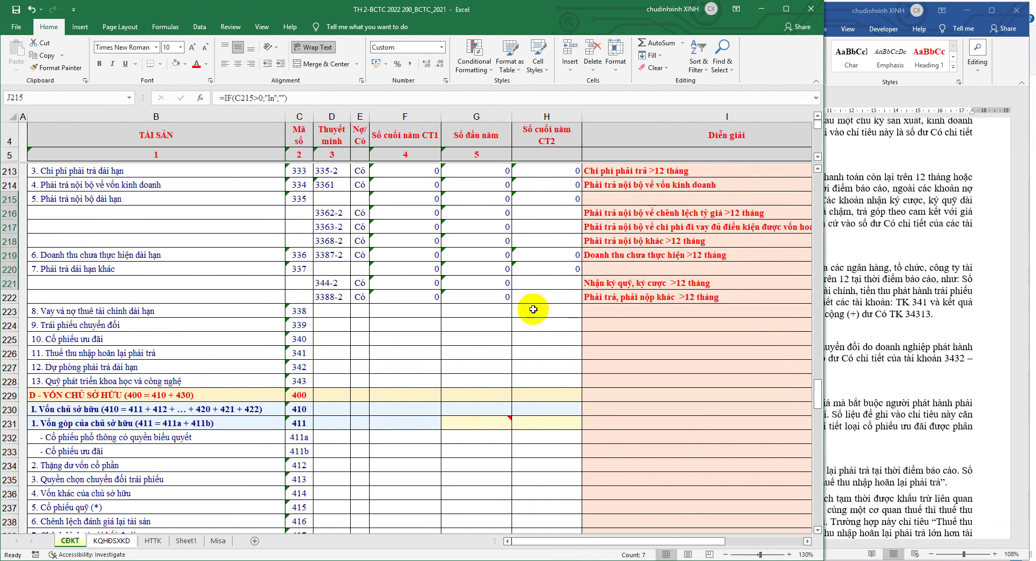
pyautogui.click(152, 541)
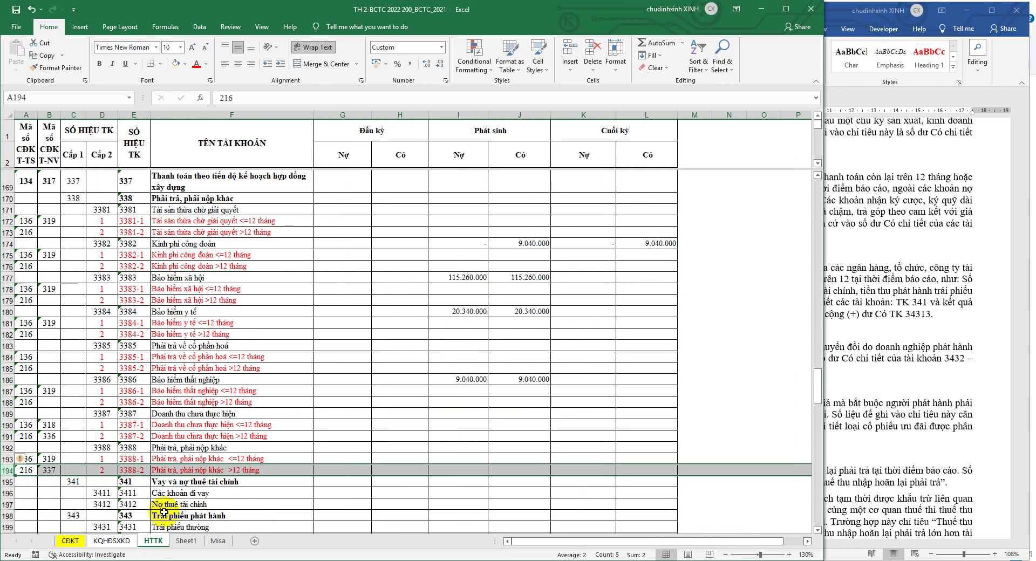
pyautogui.moveTo(49, 266); pyautogui.dragTo(205, 268)
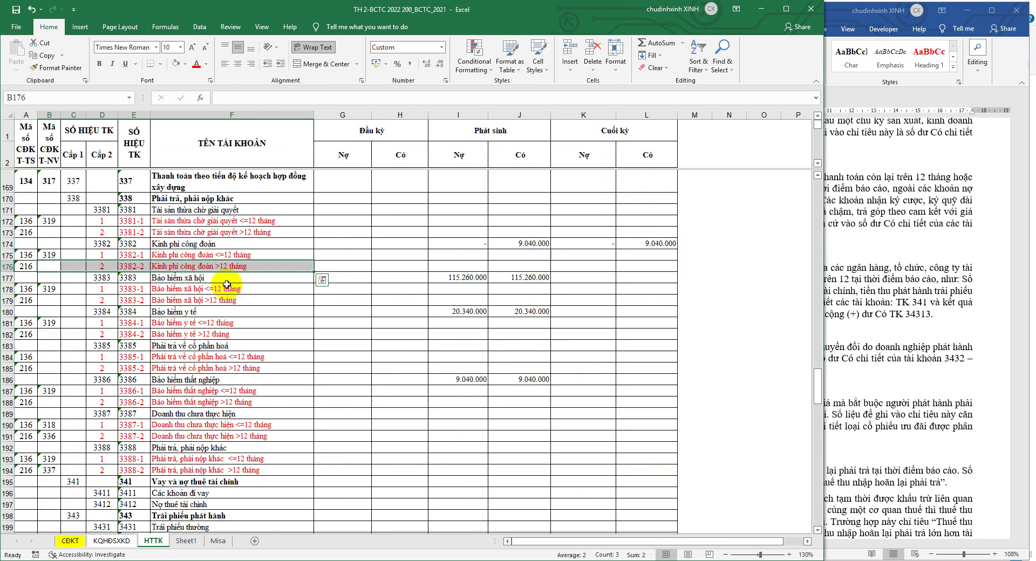
pyautogui.click(72, 541)
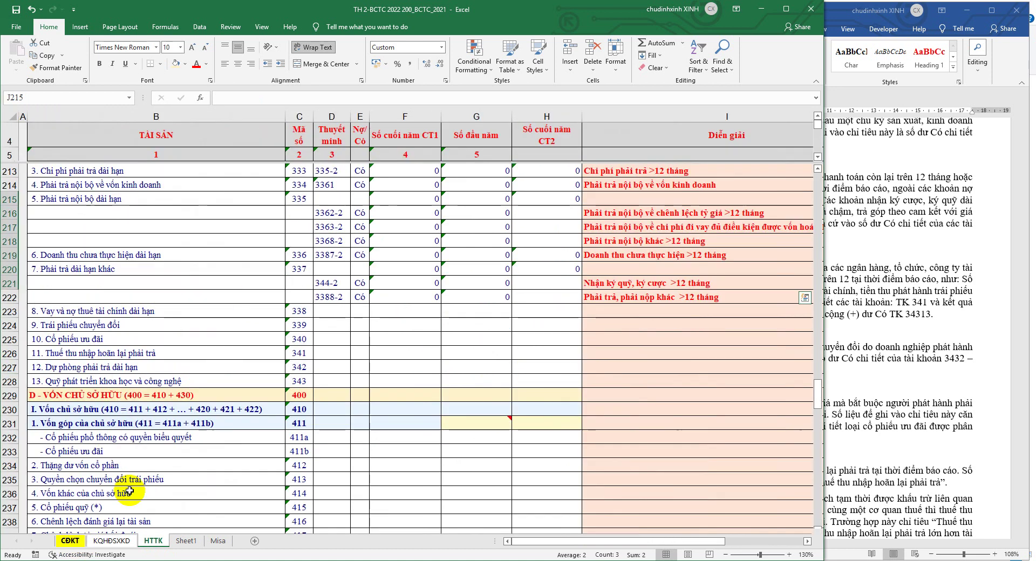
pyautogui.click(342, 299)
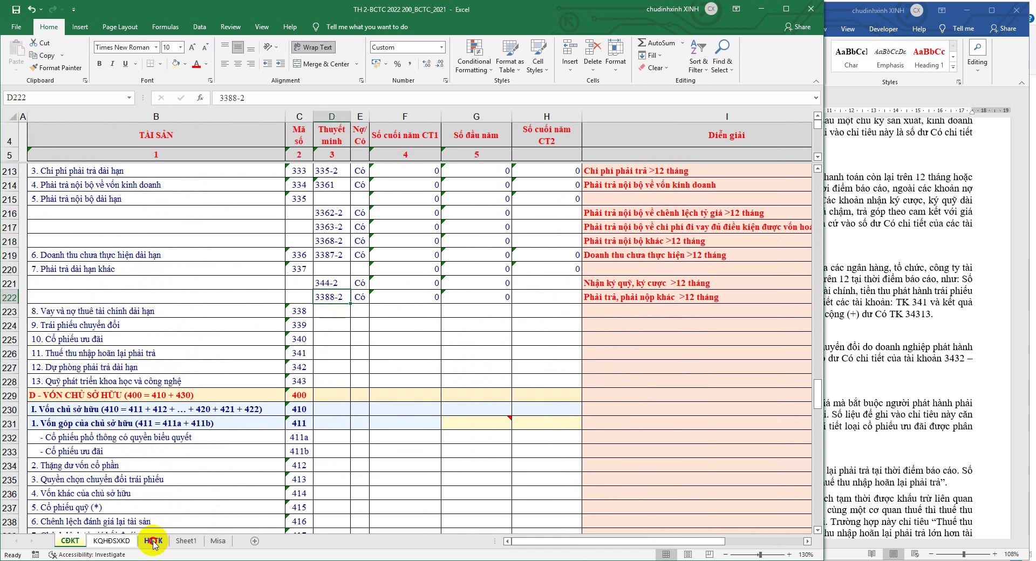
pyautogui.click(153, 541)
pyautogui.click(49, 266)
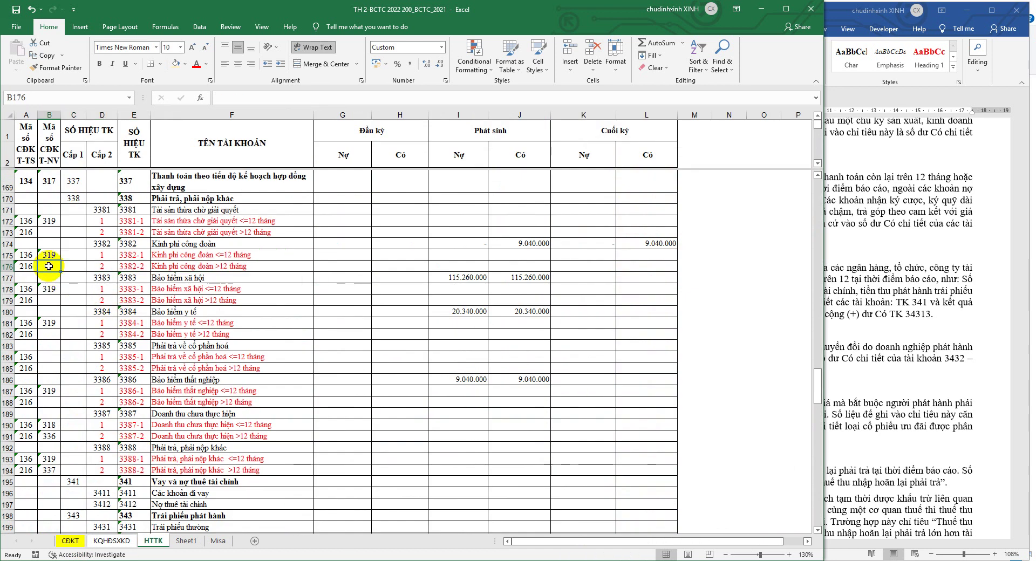
pyautogui.click(69, 540)
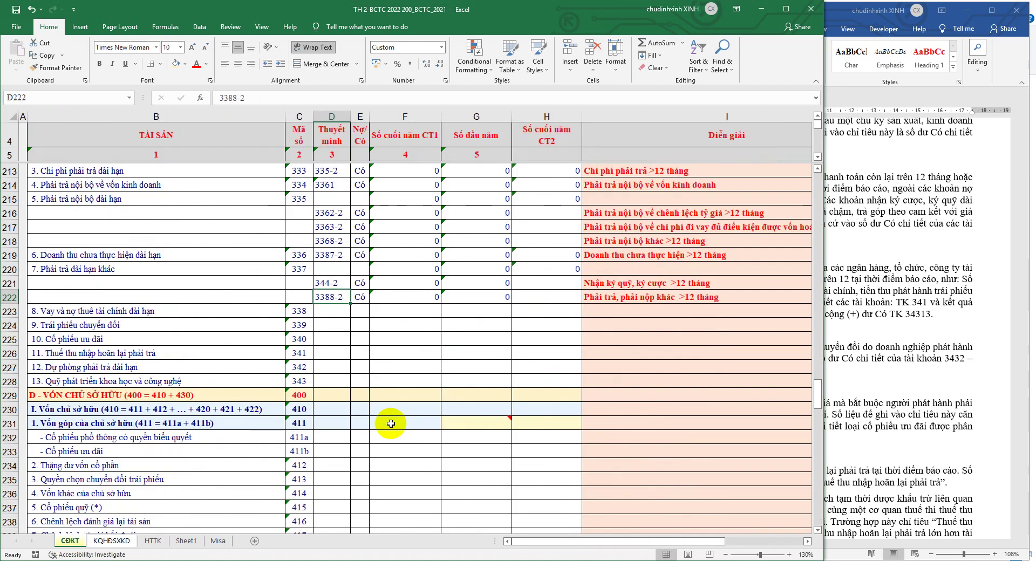
pyautogui.click(874, 314)
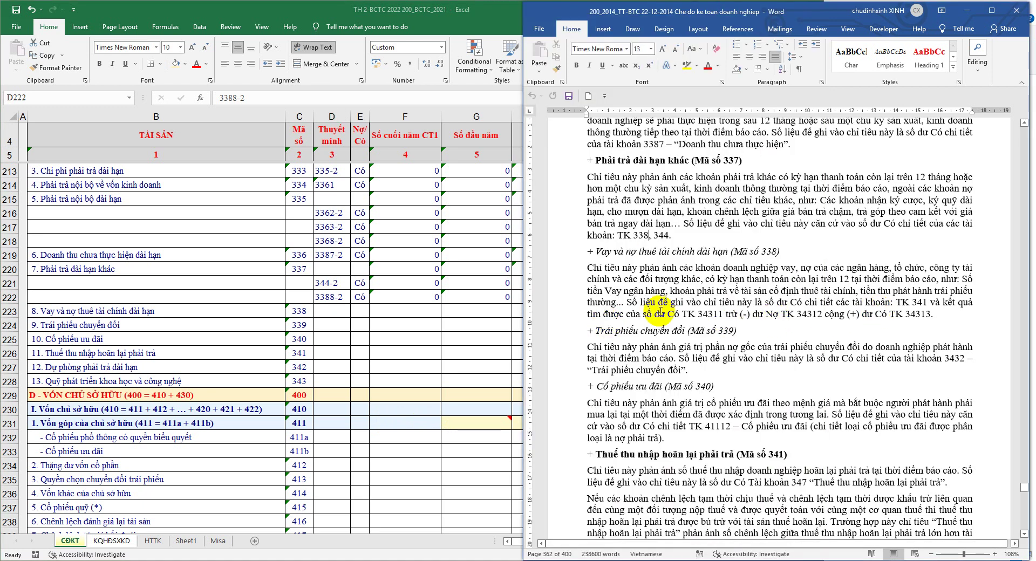
# Identify TK 341 in the Mã số 338 guidance as the account for D223's long-term borrowings
pyautogui.scroll(-1, 659, 302)
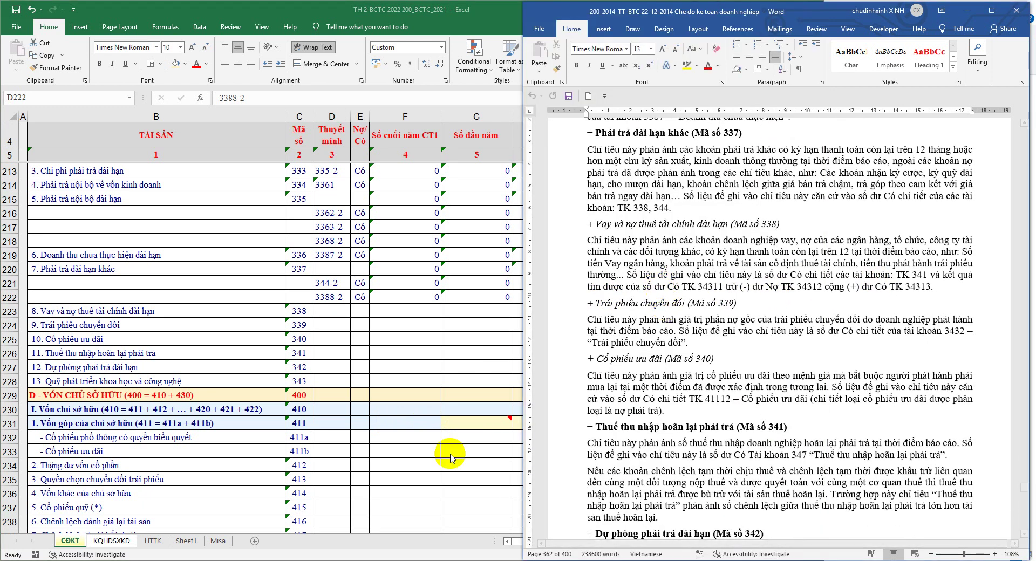
pyautogui.click(453, 454)
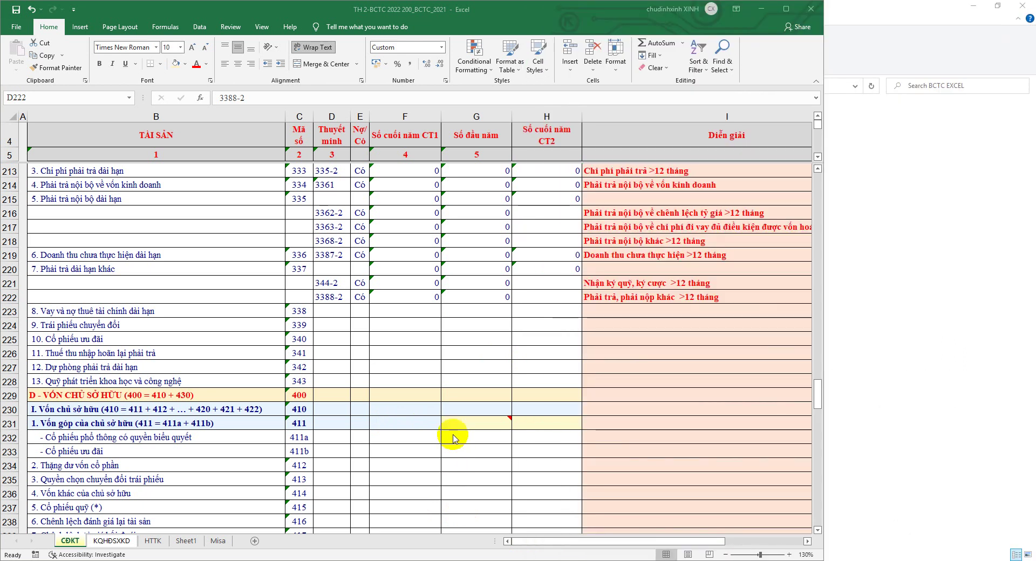
pyautogui.click(332, 311)
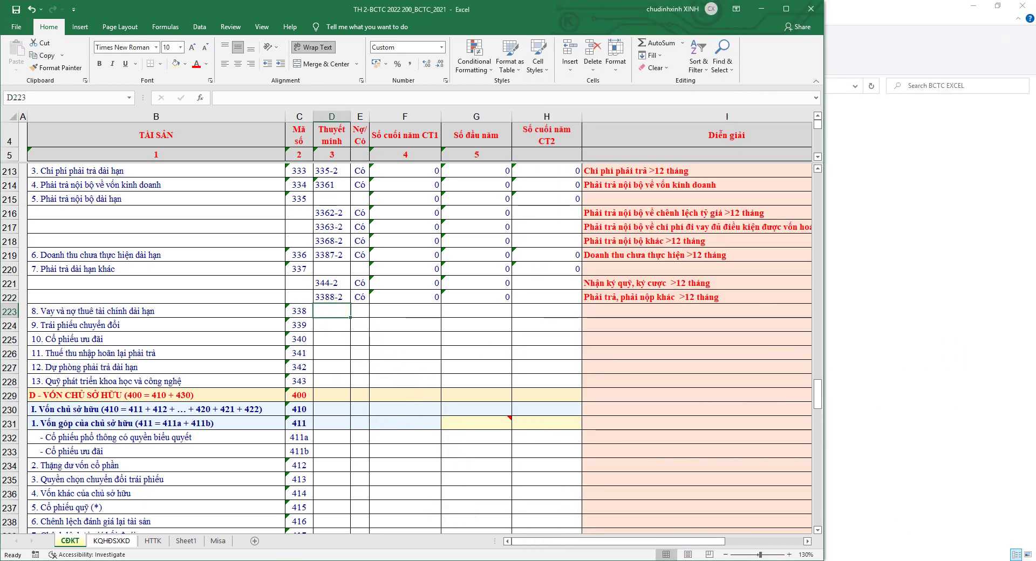
pyautogui.click(289, 560)
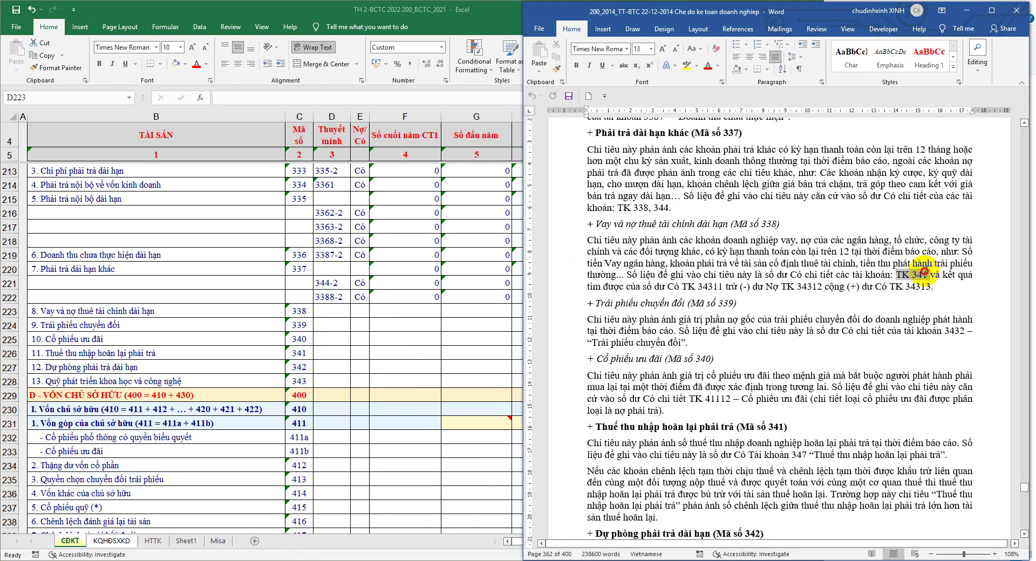
pyautogui.moveTo(924, 272); pyautogui.dragTo(928, 273)
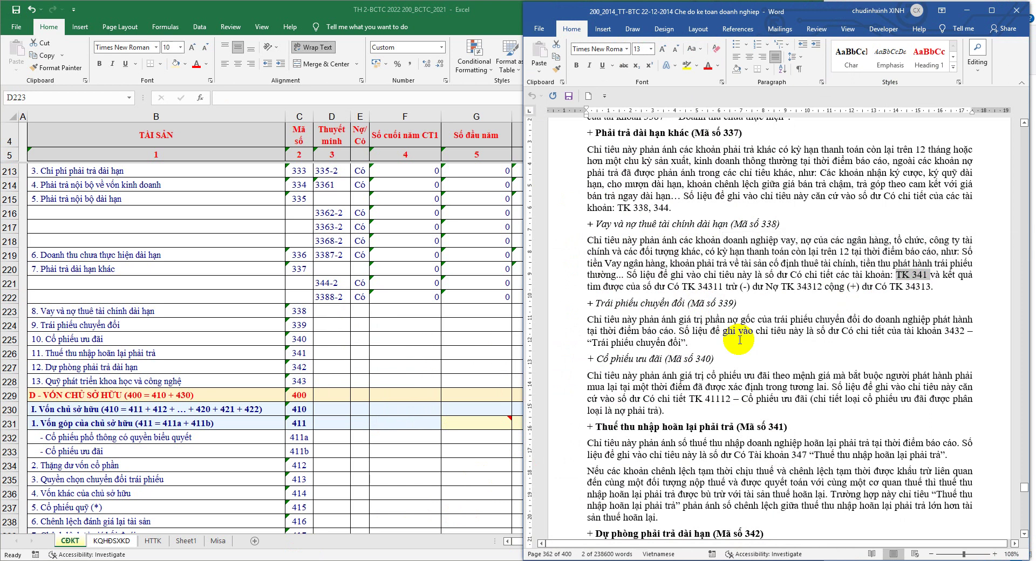
pyautogui.click(152, 543)
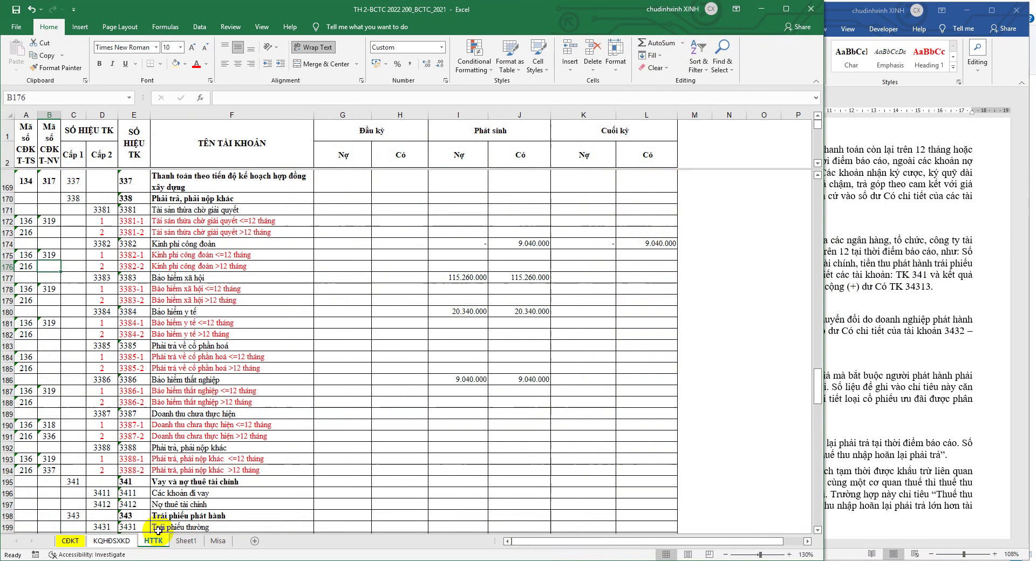
# Select the account 341, 3411 and 3412 rows (195–197) on the HTTK sheet
pyautogui.scroll(-1, 136, 436)
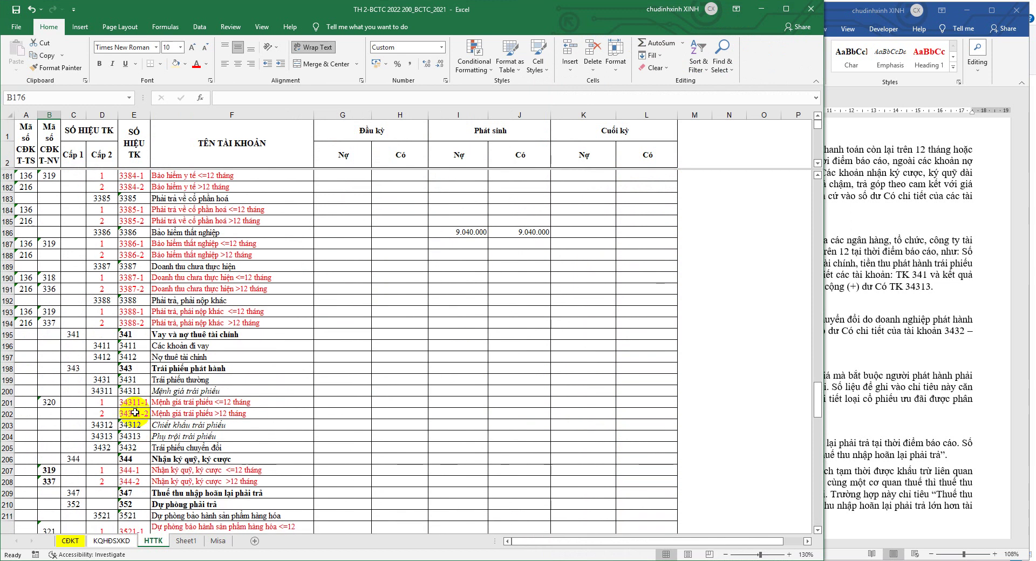
pyautogui.moveTo(8, 334); pyautogui.dragTo(9, 356)
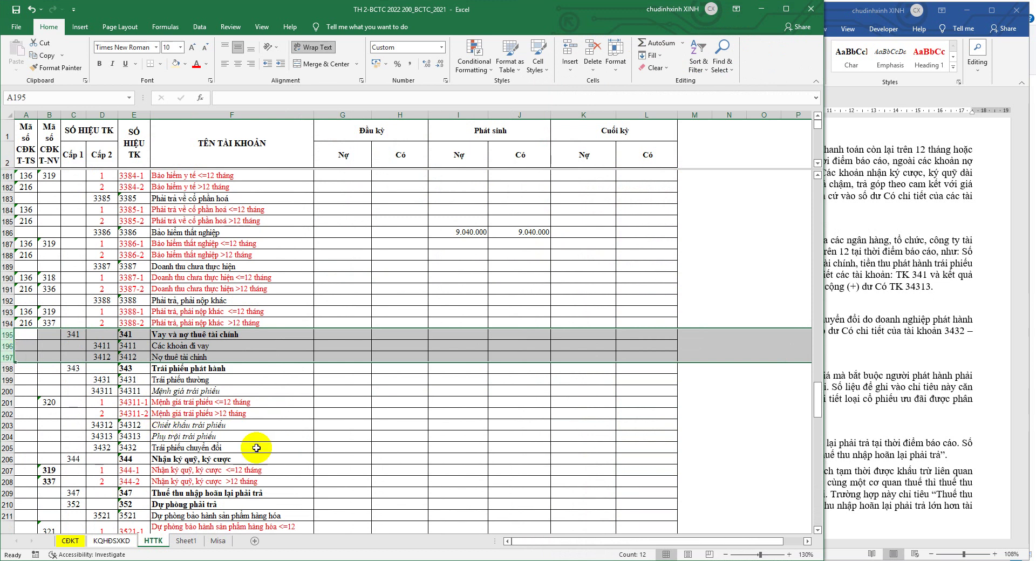
pyautogui.scroll(-1, 263, 449)
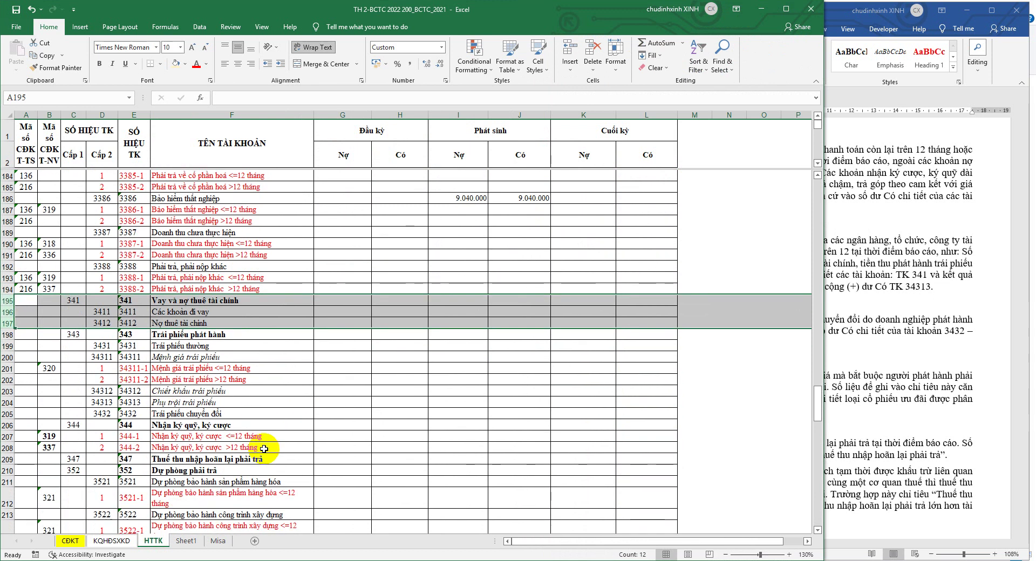
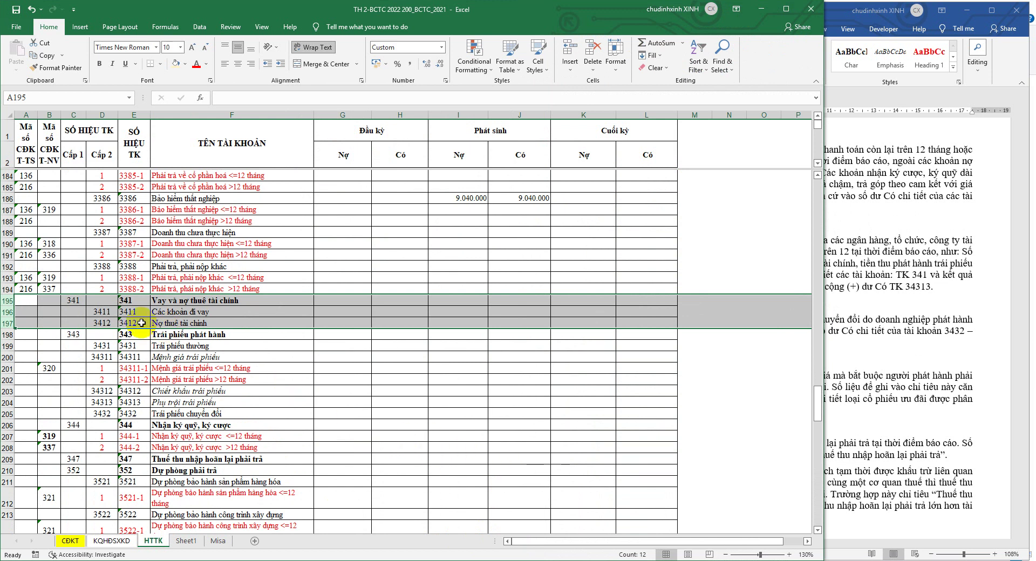
# Review accounts 3411 and 3412 and the Mã số 338 guidance, then show the CĐKT sheet
pyautogui.moveTo(109, 314); pyautogui.dragTo(167, 312)
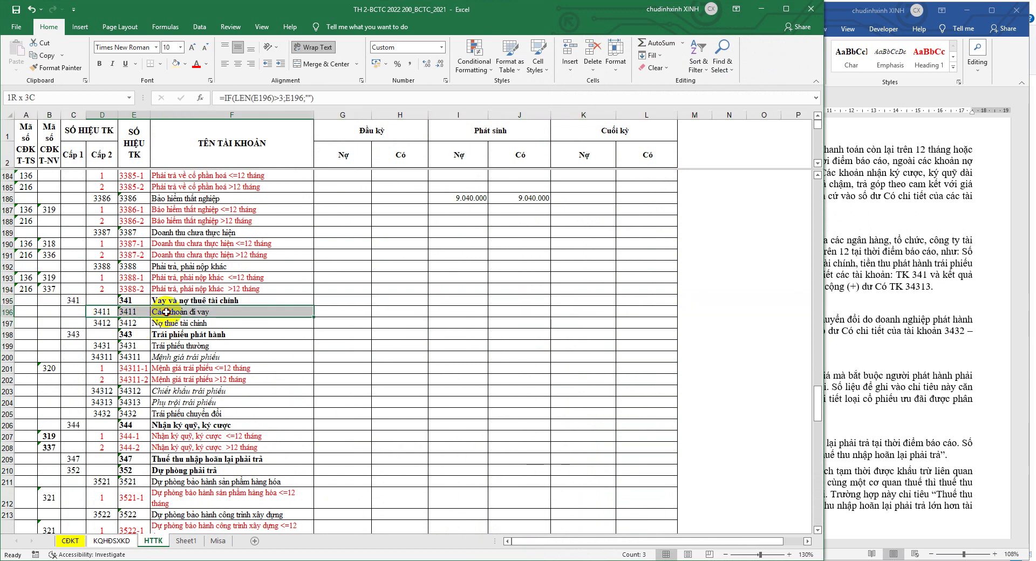
pyautogui.moveTo(103, 323); pyautogui.dragTo(178, 323)
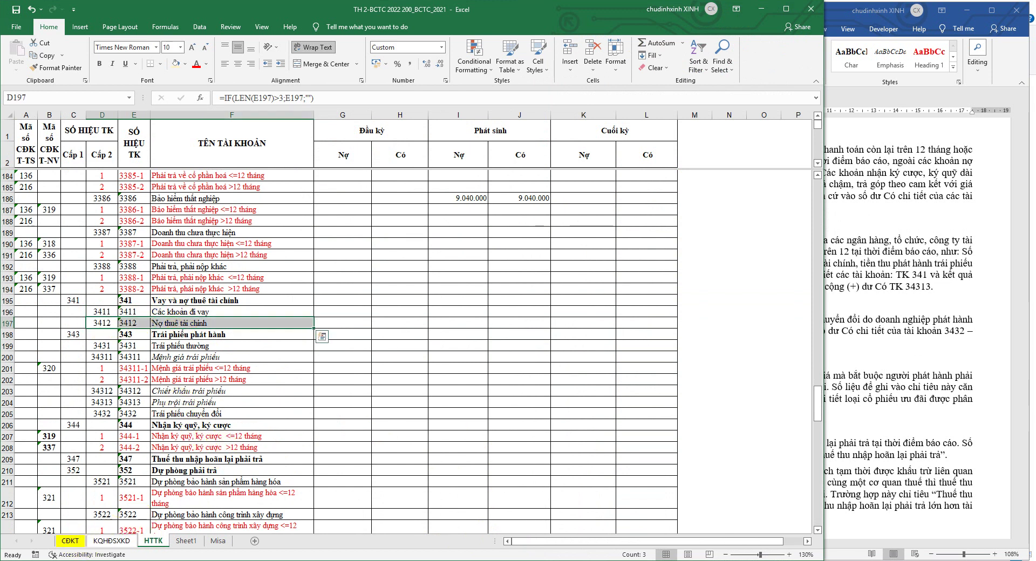
pyautogui.click(161, 560)
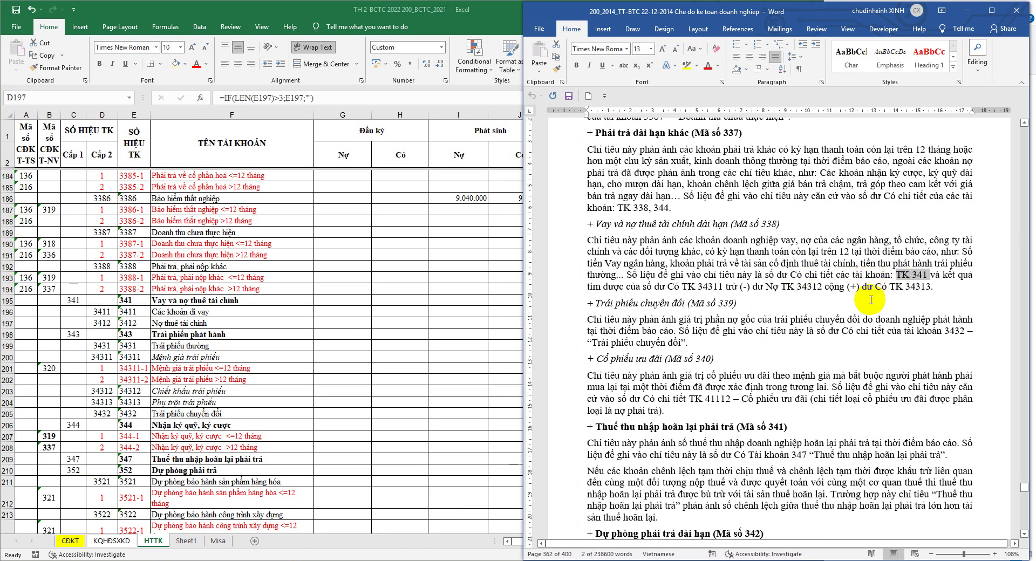
pyautogui.hotkey('alt', 'Tab')
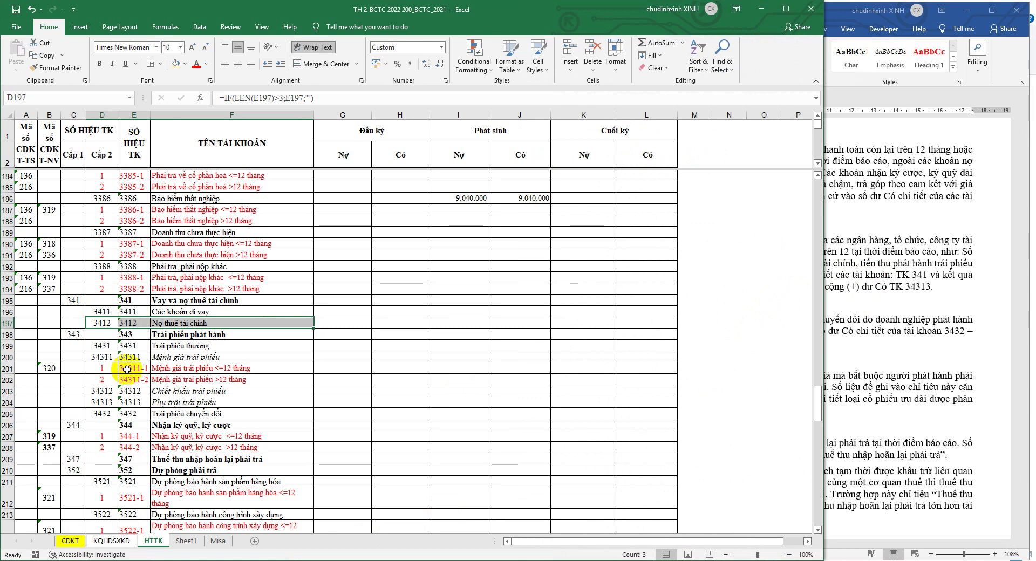
pyautogui.click(70, 541)
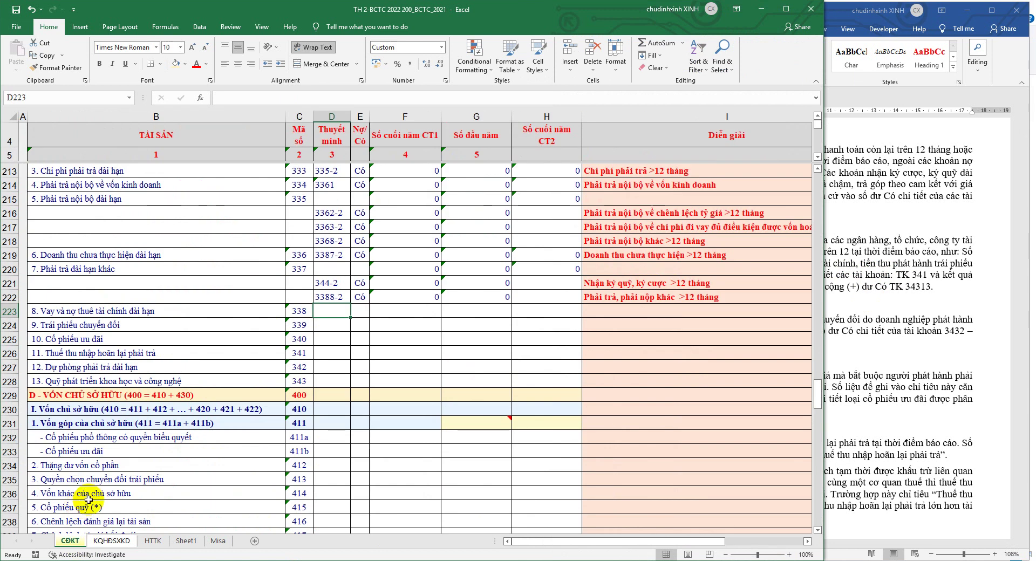
# Insert four blank rows at row 224 beneath line 338
pyautogui.click(10, 325)
pyautogui.rightClick(10, 325)
pyautogui.click(54, 404)
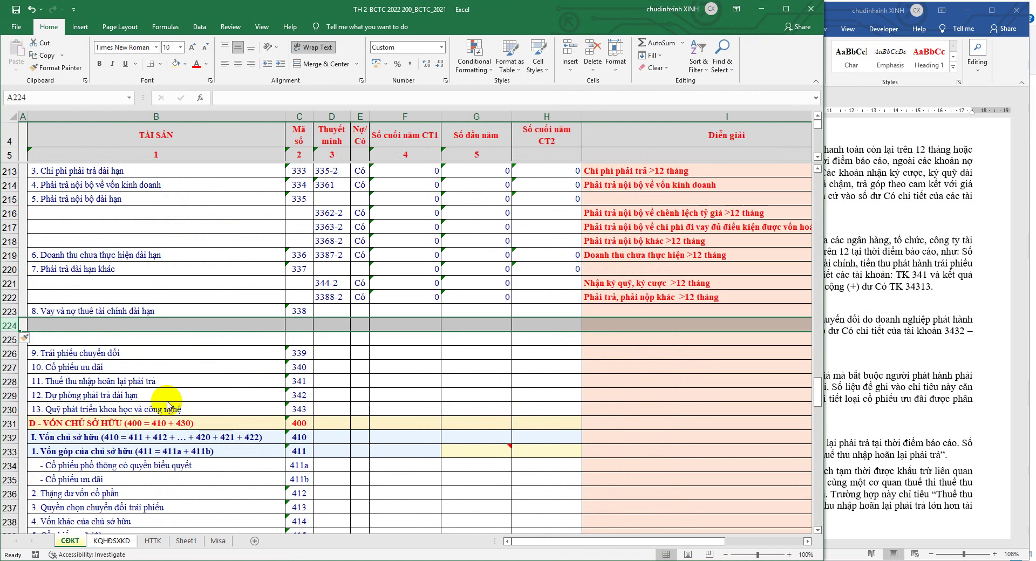
pyautogui.press('F4')
pyautogui.press('F4')
pyautogui.press('F4')
pyautogui.press('F4')
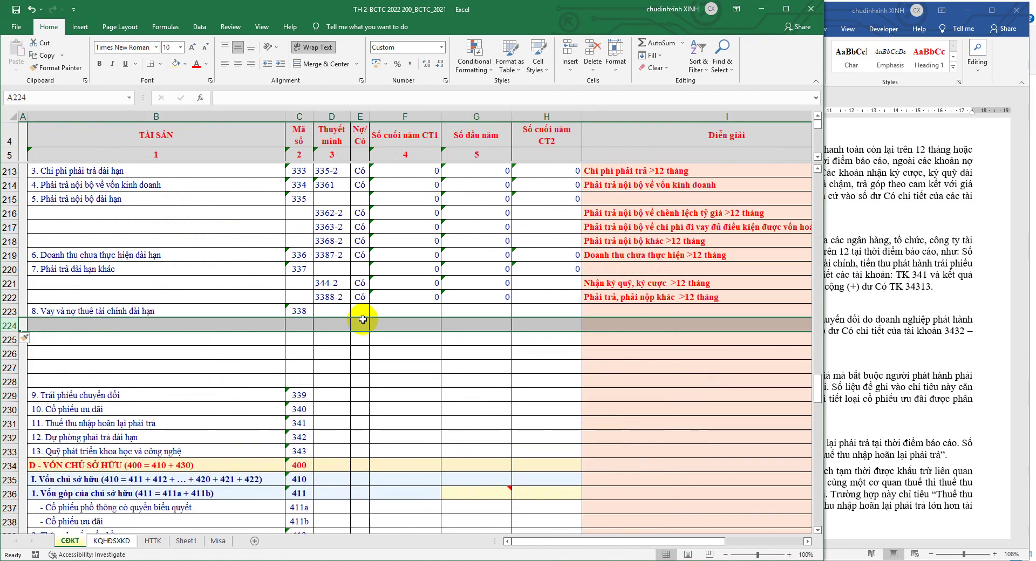
pyautogui.click(373, 327)
# Mark the new rows E224:E227 as Có in the Nợ/Có column
pyautogui.click(373, 327)
pyautogui.click(362, 340)
pyautogui.moveTo(369, 332); pyautogui.dragTo(369, 368)
pyautogui.click(911, 342)
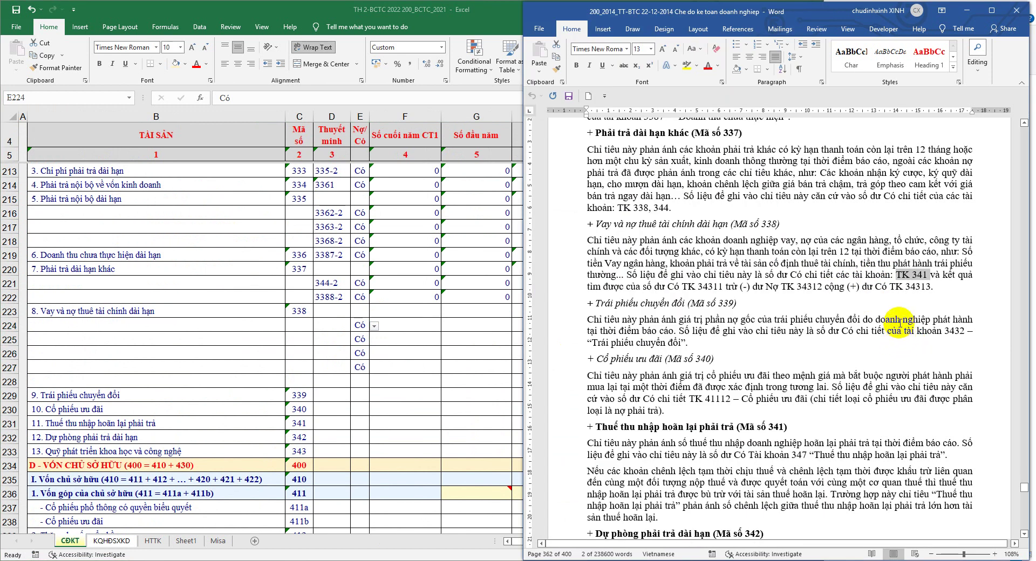
pyautogui.click(358, 385)
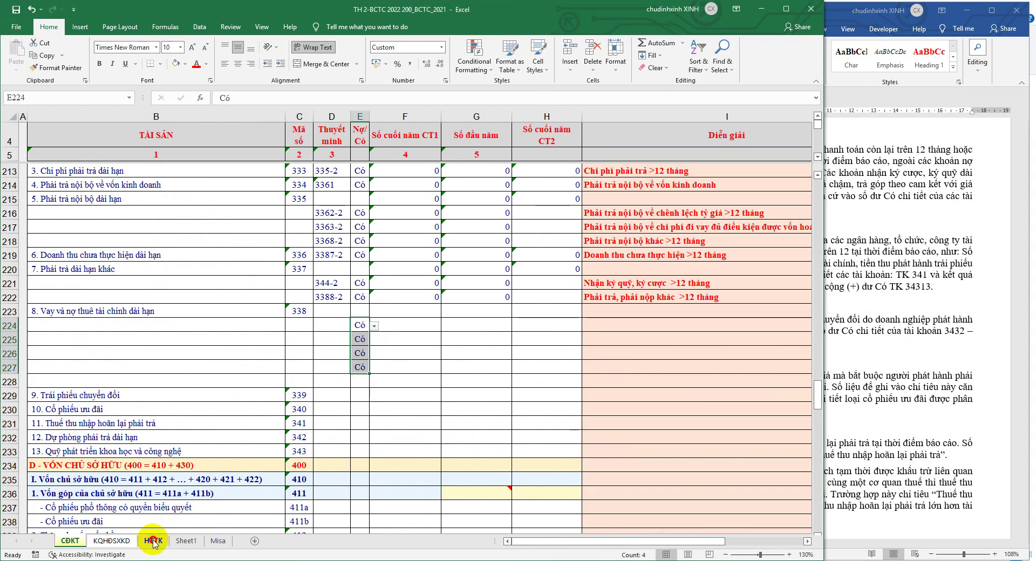
# Copy account codes 3411 and 3412 from HTTK into D224 on CĐKT
pyautogui.click(153, 541)
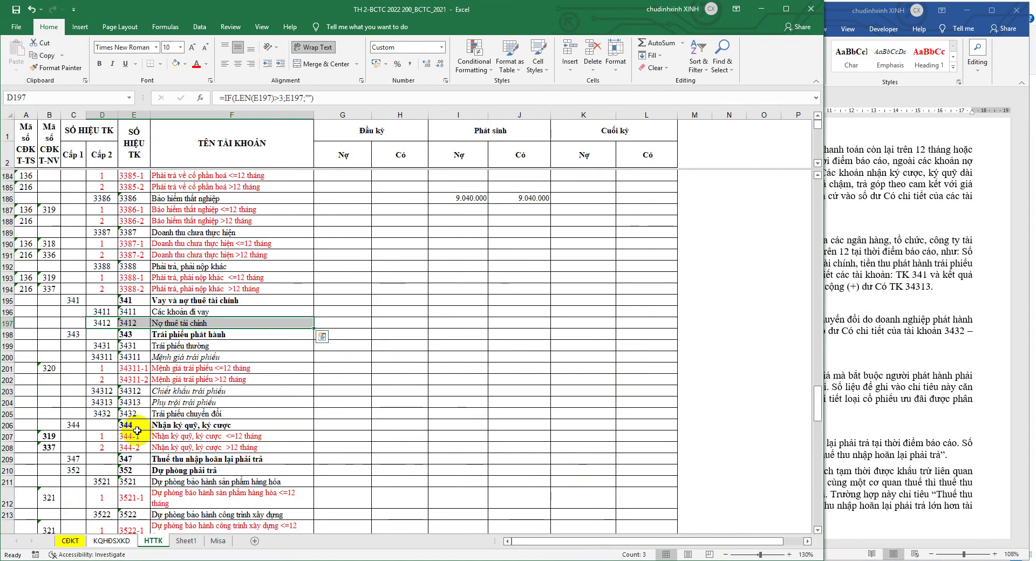
pyautogui.moveTo(130, 311); pyautogui.dragTo(137, 321)
pyautogui.rightClick(151, 319)
pyautogui.click(175, 73)
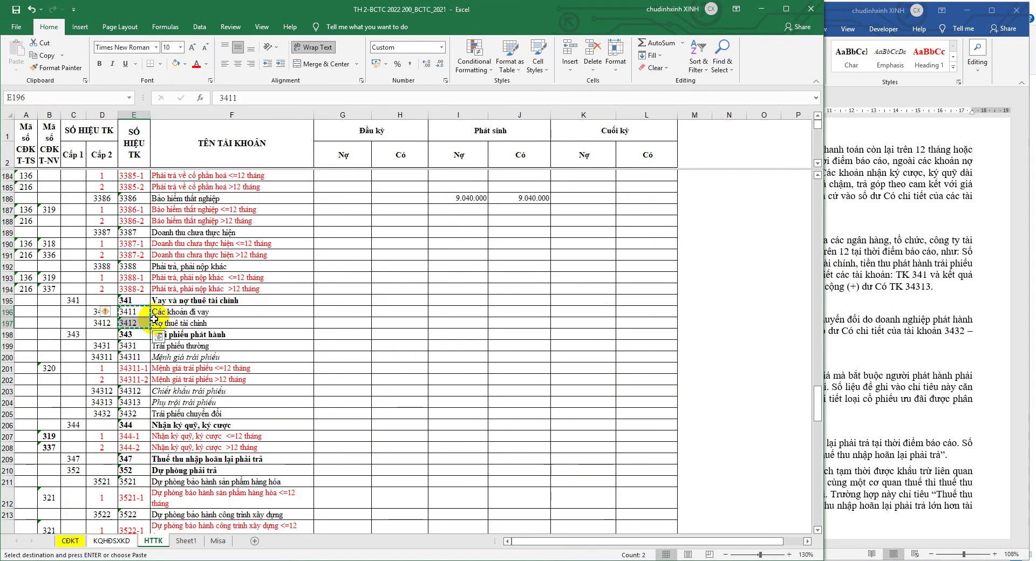
pyautogui.click(70, 541)
pyautogui.click(338, 325)
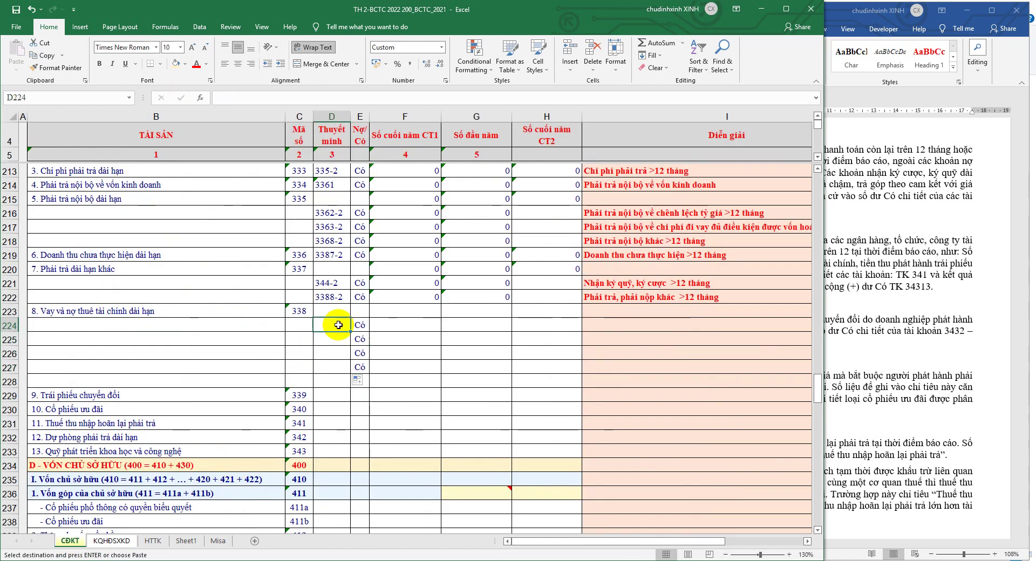
pyautogui.rightClick(339, 325)
pyautogui.click(381, 126)
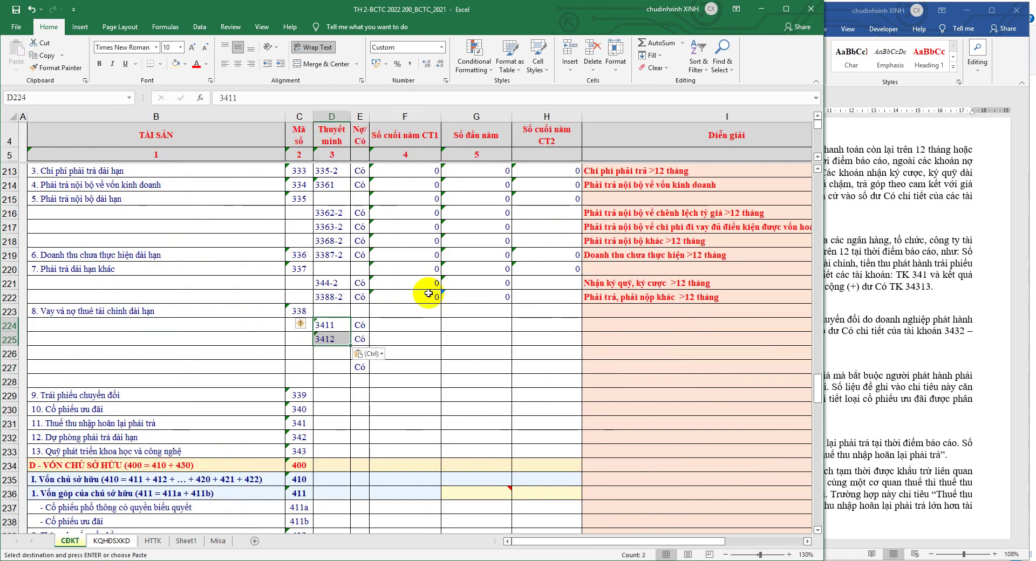
# Copy the row 221 SUMIF formulas into F224:G227
pyautogui.moveTo(419, 284); pyautogui.dragTo(474, 285)
pyautogui.rightClick(474, 286)
pyautogui.click(463, 313)
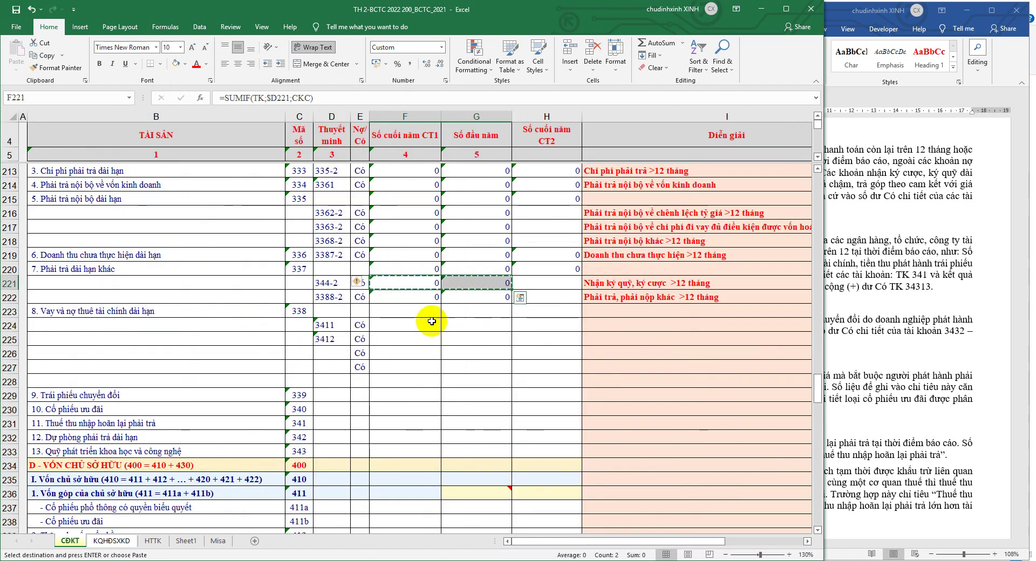
pyautogui.moveTo(386, 328); pyautogui.dragTo(385, 367)
pyautogui.rightClick(386, 368)
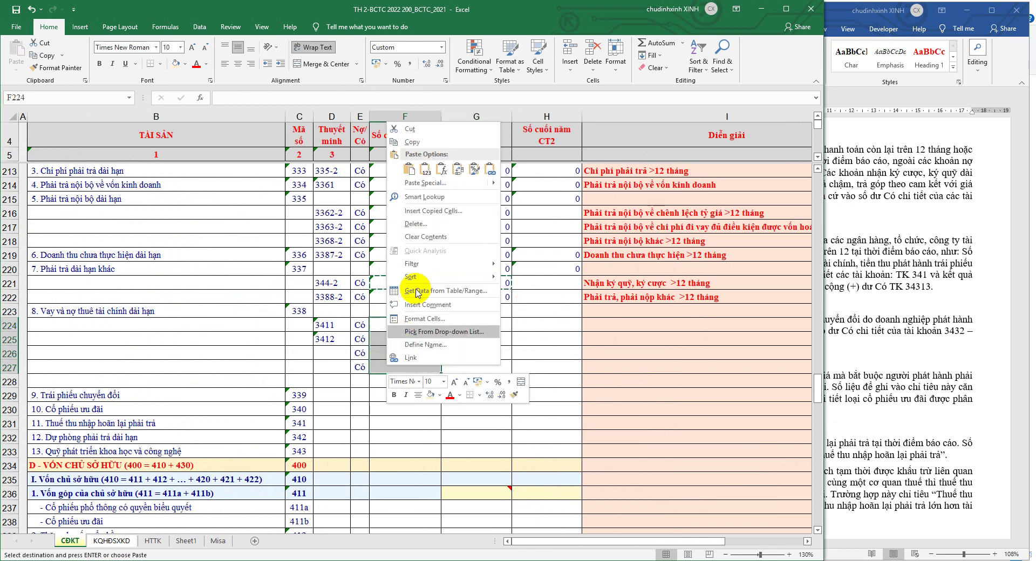
pyautogui.click(411, 172)
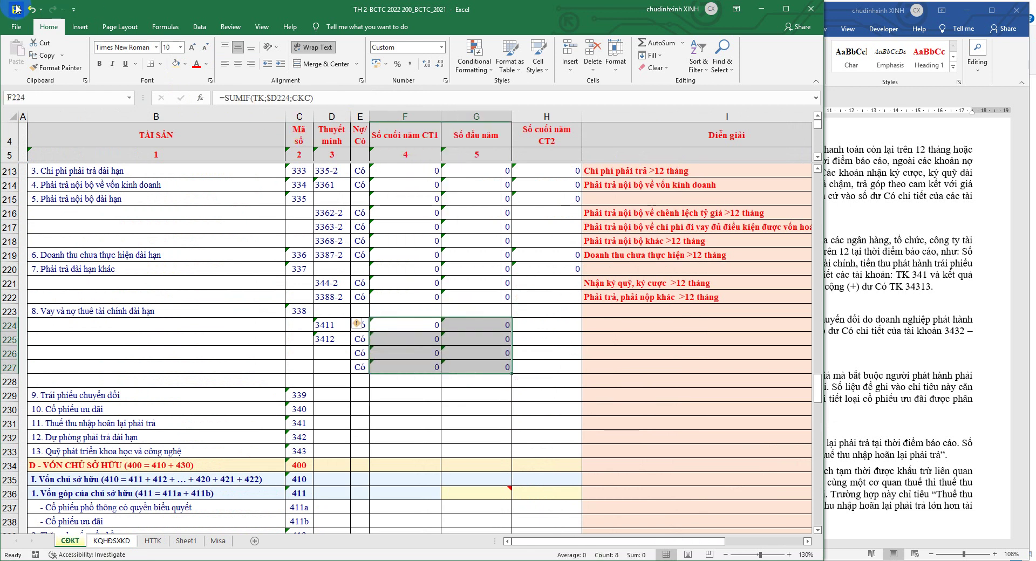
# Copy line code 338 from cell C223
pyautogui.click(336, 326)
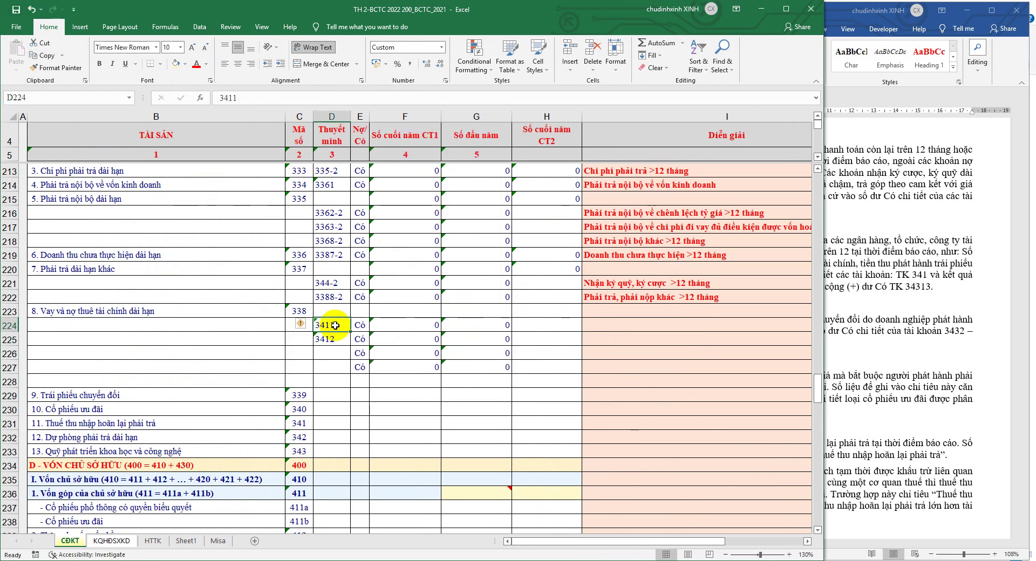
pyautogui.click(298, 308)
pyautogui.rightClick(303, 309)
pyautogui.click(336, 71)
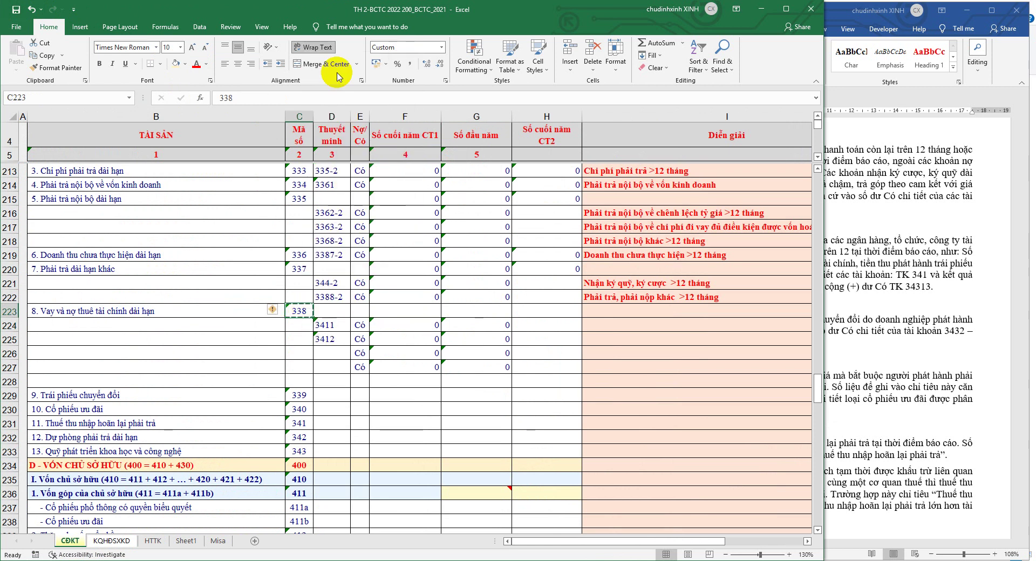
# Paste code 338 beside HTTK accounts 3411 and 3412 and save the workbook
pyautogui.click(153, 541)
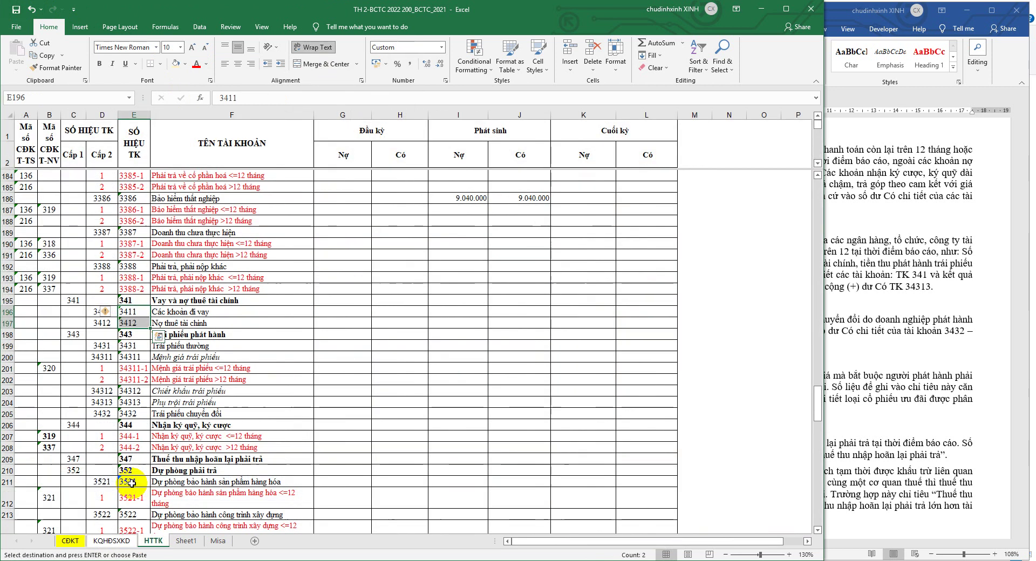
pyautogui.moveTo(49, 312); pyautogui.dragTo(48, 322)
pyautogui.rightClick(49, 323)
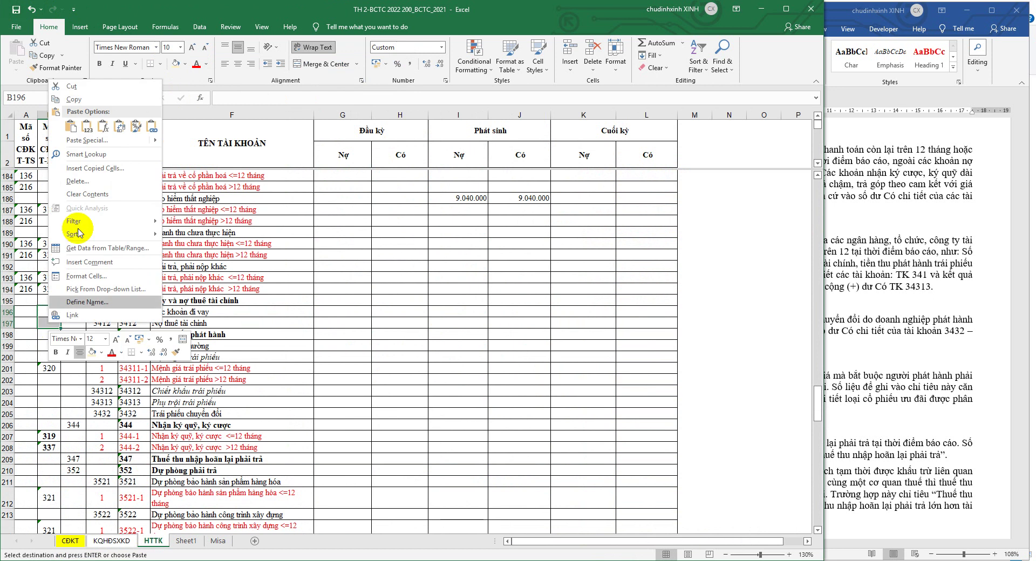
pyautogui.click(87, 128)
pyautogui.click(17, 12)
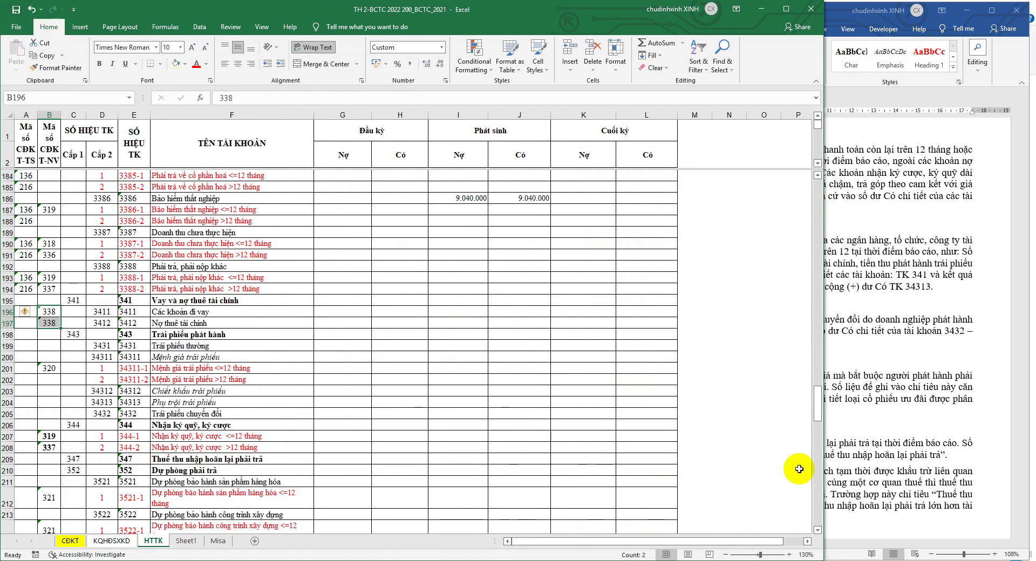
pyautogui.click(870, 385)
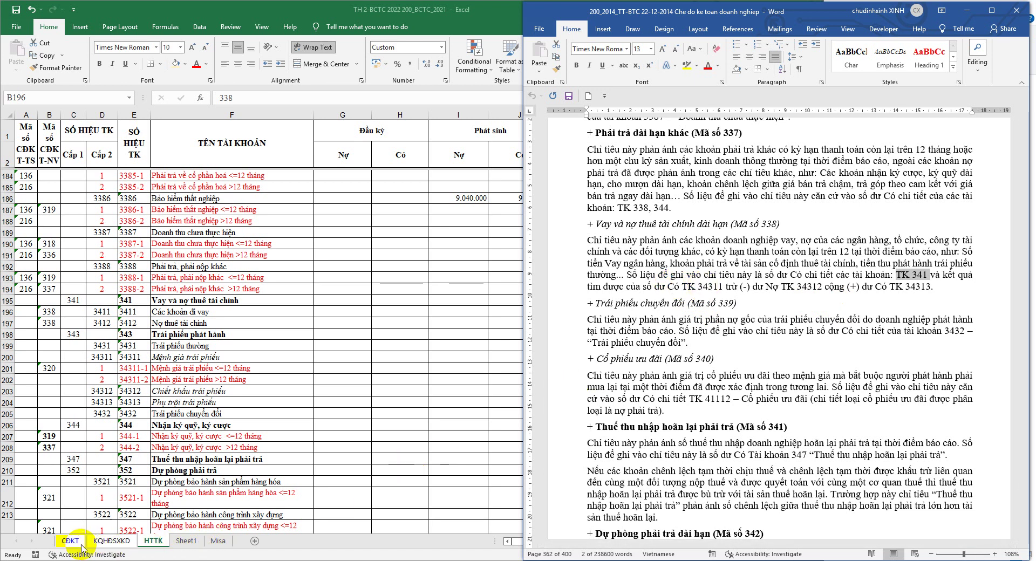
pyautogui.hotkey('alt', 'Tab')
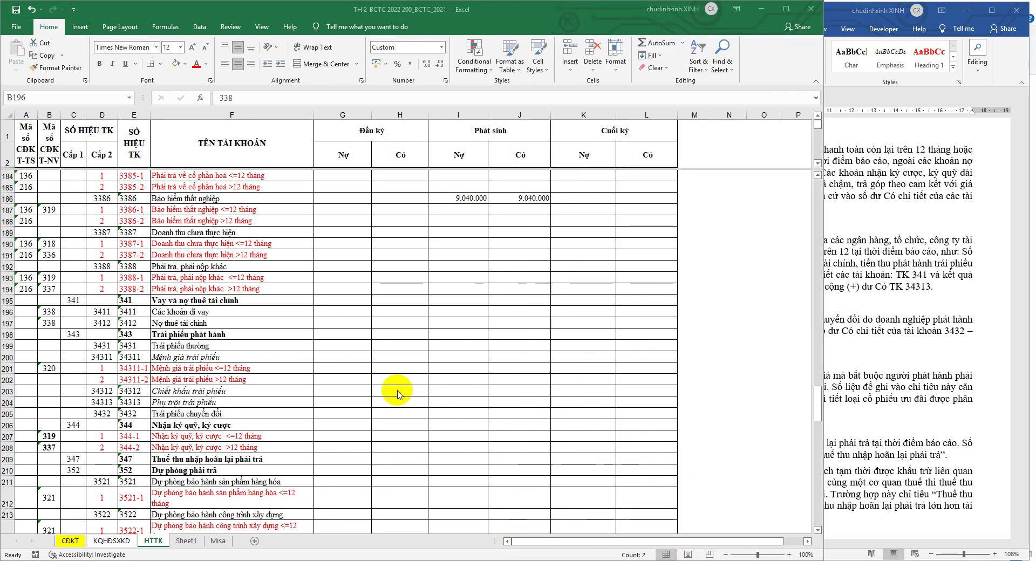
# Scroll the CĐKT sheet up to short-term loans line 320 at row 197
pyautogui.click(69, 541)
pyautogui.scroll(2, 318, 386)
pyautogui.scroll(4, 326, 372)
pyautogui.scroll(2, 326, 372)
pyautogui.scroll(2, 340, 373)
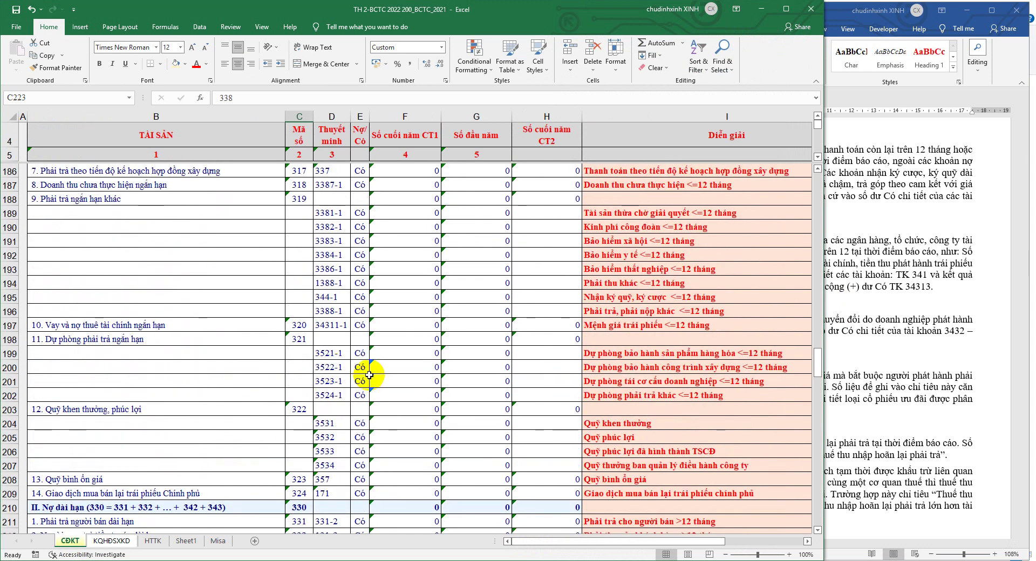
pyautogui.scroll(2, 370, 374)
pyautogui.scroll(1, 370, 373)
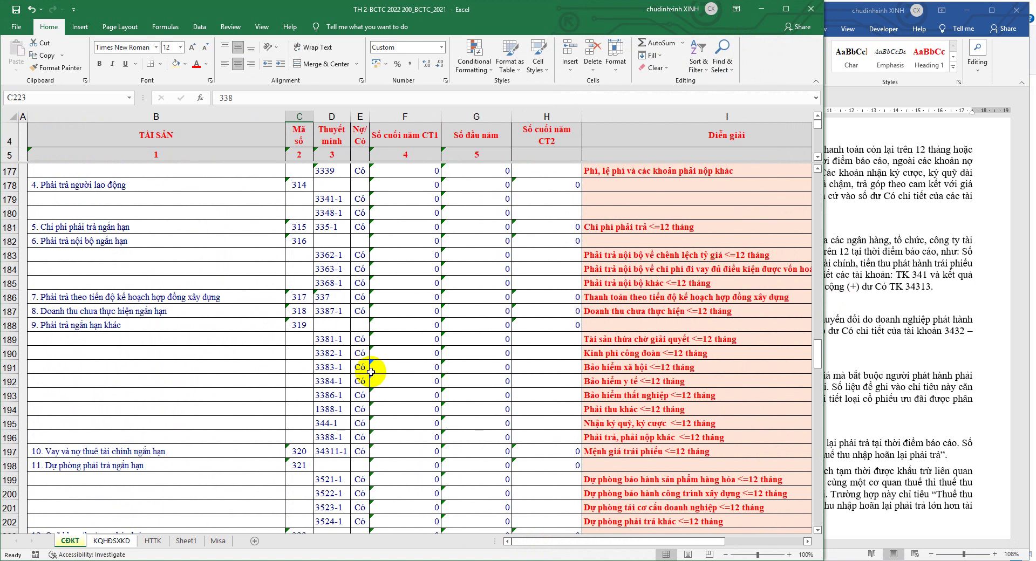
pyautogui.scroll(-1, 367, 397)
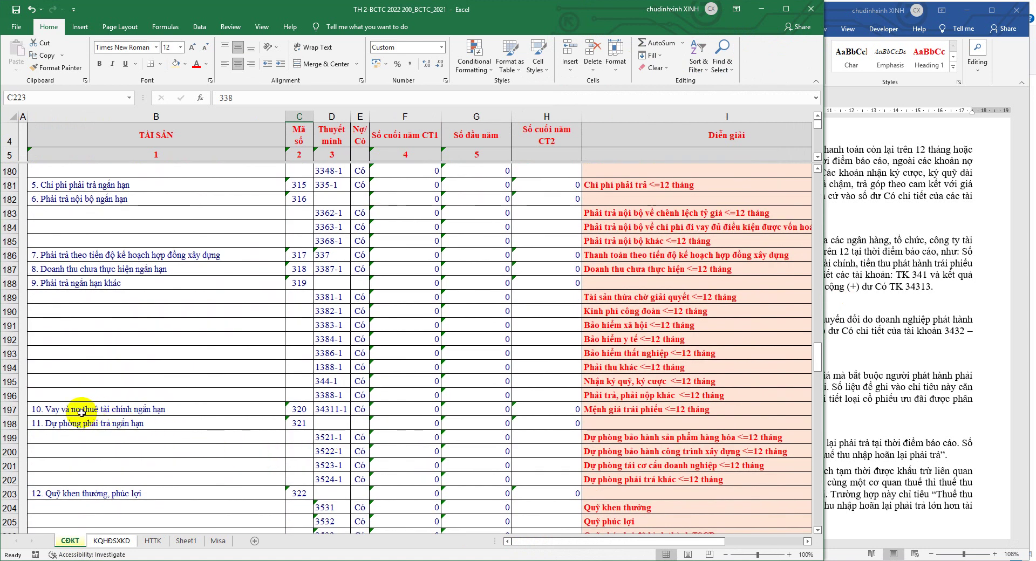
pyautogui.click(10, 409)
pyautogui.scroll(-2, 86, 429)
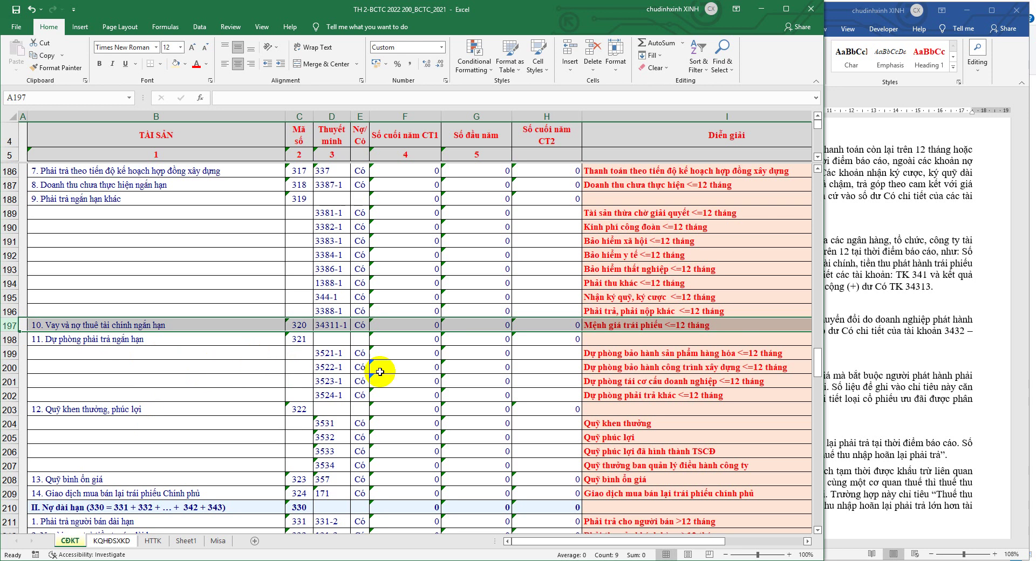
# Highlight the guidance naming TK 341 and 34311 as sources for line 320
pyautogui.click(927, 331)
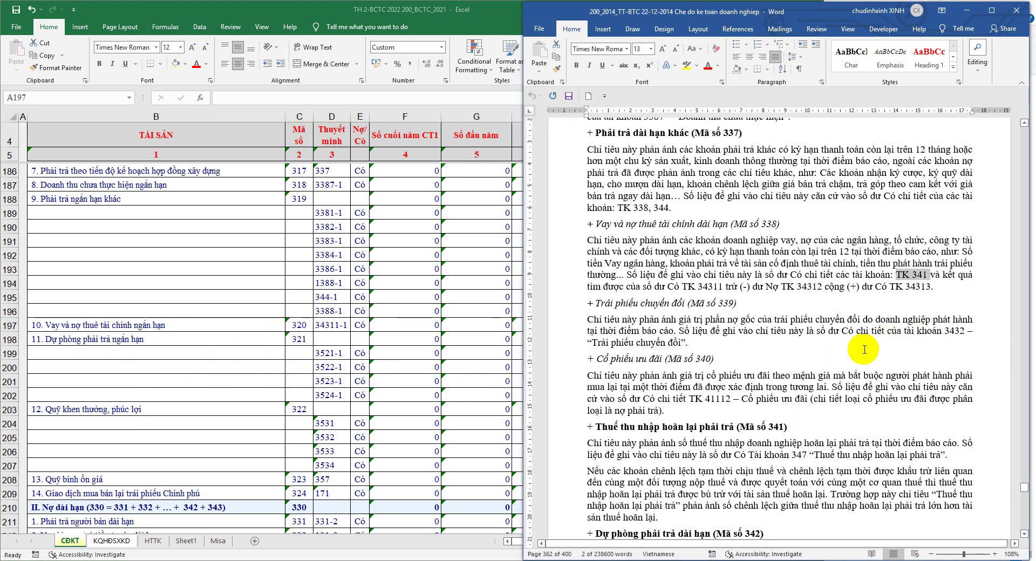
pyautogui.scroll(5, 860, 342)
pyautogui.scroll(5, 842, 351)
pyautogui.scroll(5, 824, 358)
pyautogui.scroll(8, 825, 358)
pyautogui.scroll(8, 825, 358)
pyautogui.scroll(8, 825, 358)
pyautogui.scroll(8, 823, 356)
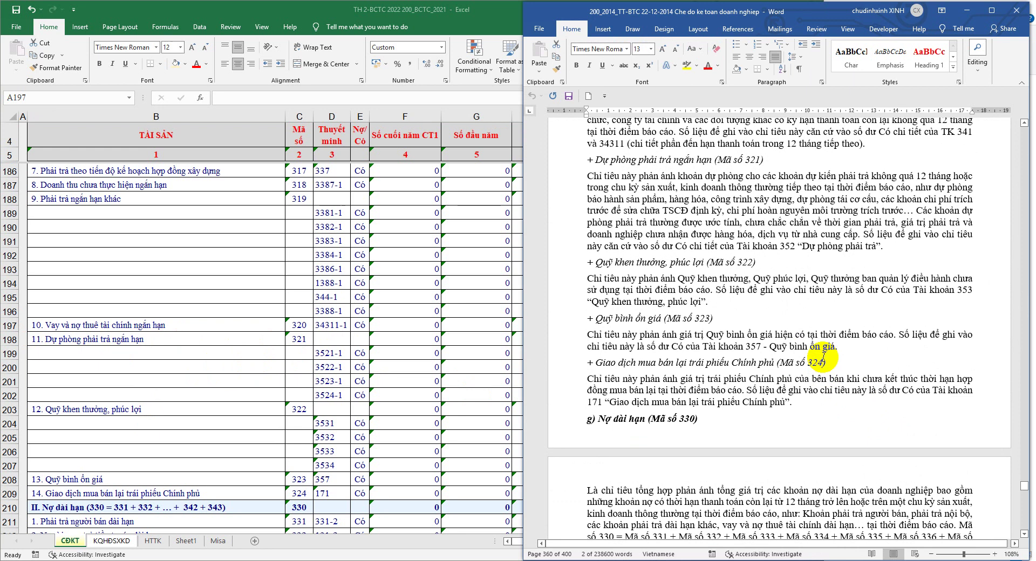
pyautogui.scroll(4, 820, 357)
pyautogui.scroll(3, 788, 366)
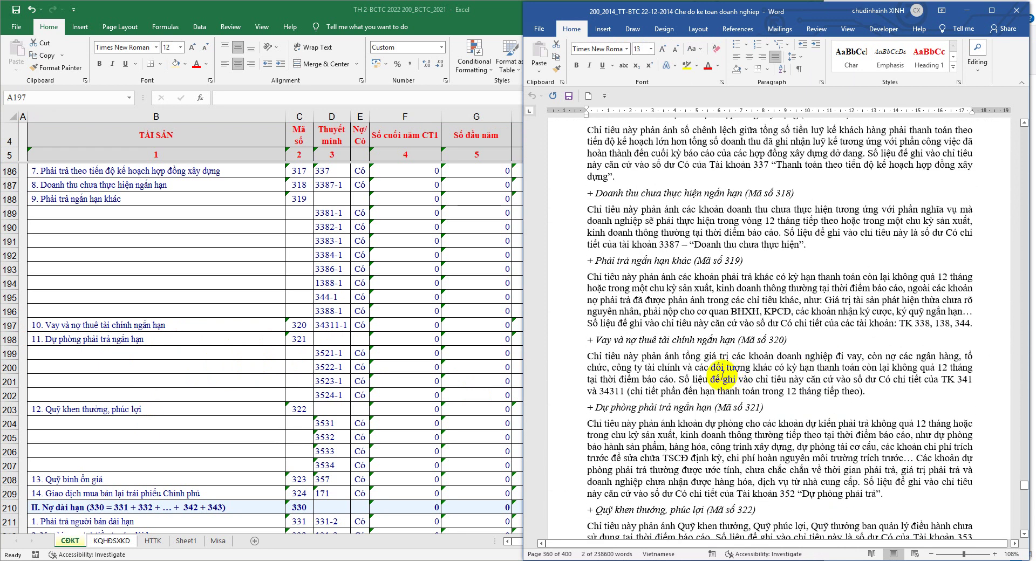
pyautogui.scroll(-1, 718, 372)
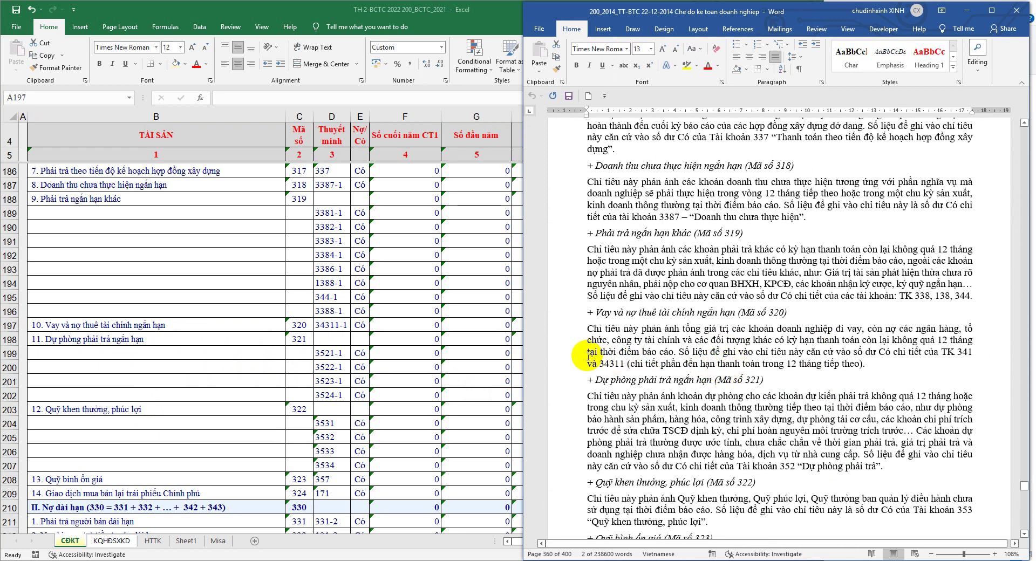
pyautogui.moveTo(589, 354); pyautogui.dragTo(974, 353)
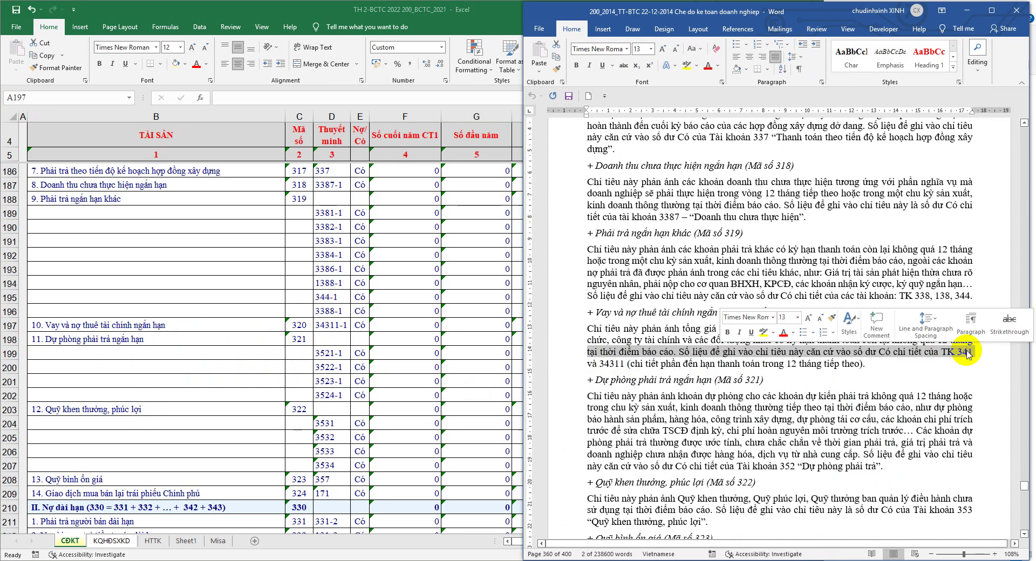
pyautogui.moveTo(589, 363); pyautogui.dragTo(604, 363)
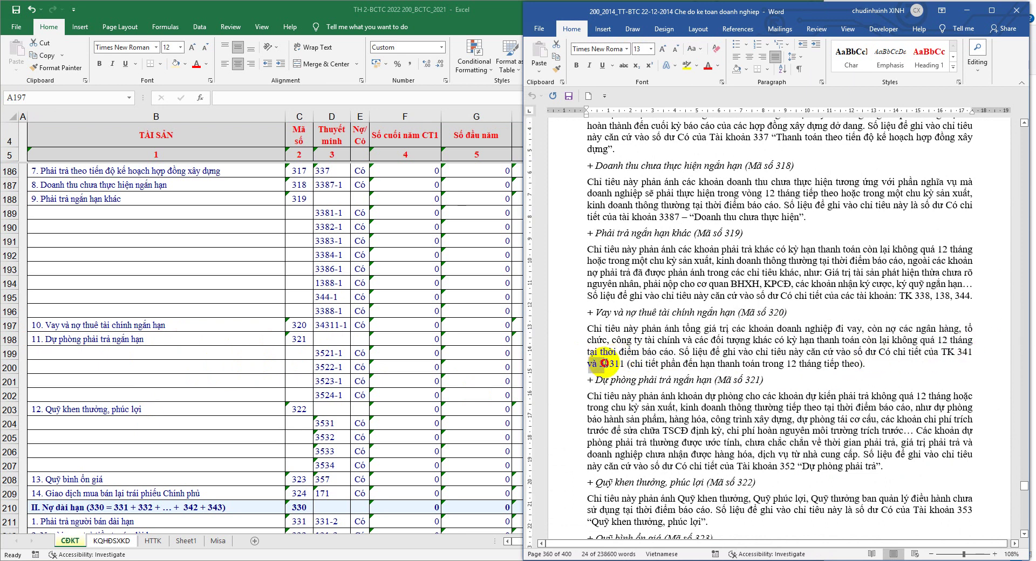
pyautogui.click(351, 325)
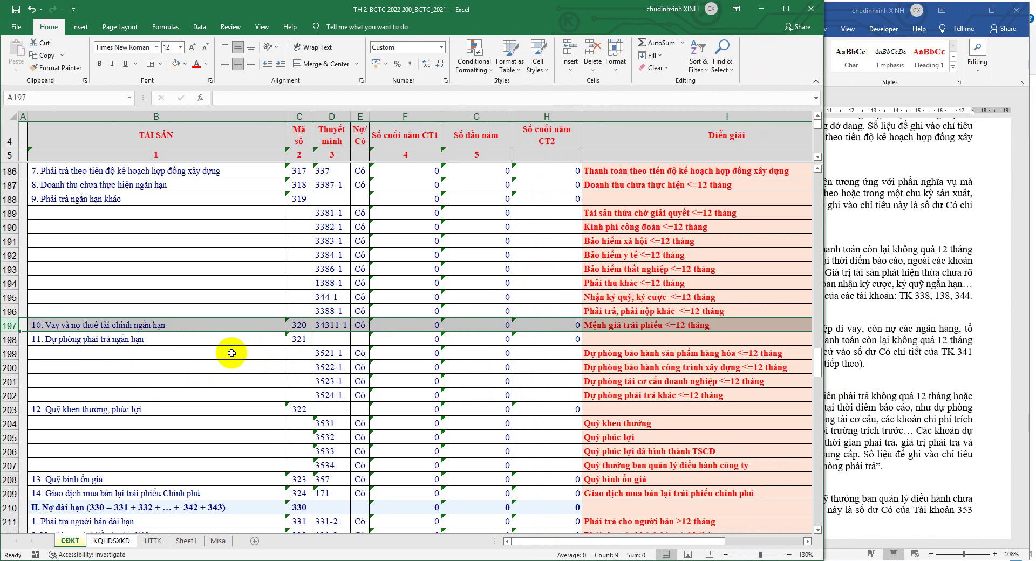
pyautogui.rightClick(11, 340)
# Insert three blank rows below line 320 at row 198
pyautogui.click(37, 418)
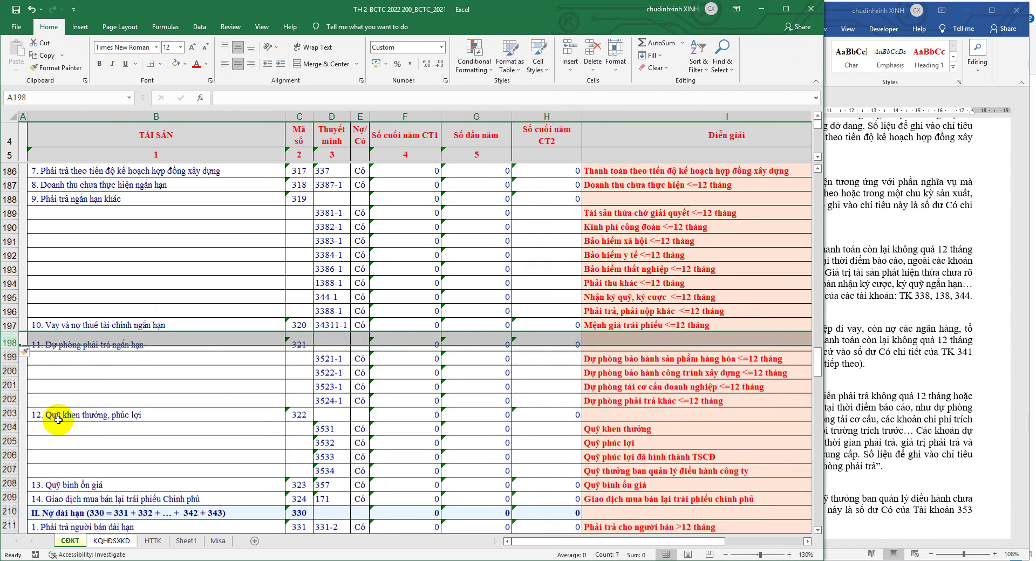
pyautogui.press('F4')
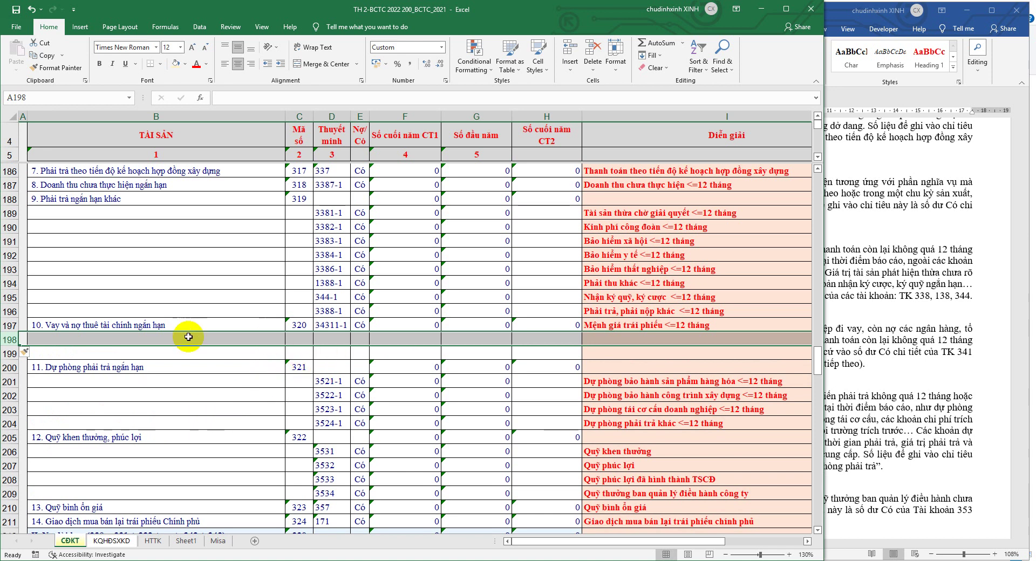
pyautogui.rightClick(12, 341)
pyautogui.click(37, 417)
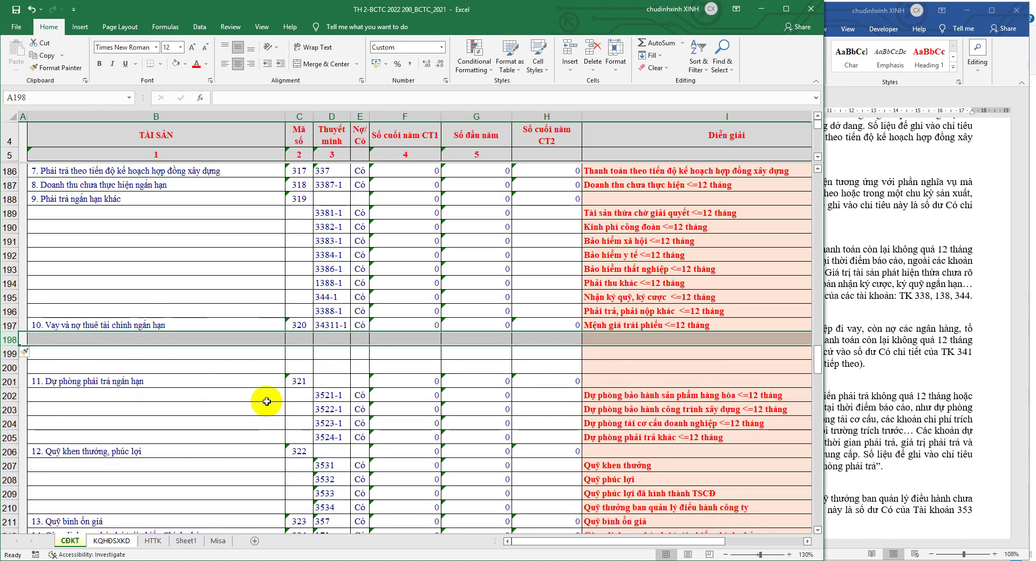
pyautogui.click(943, 358)
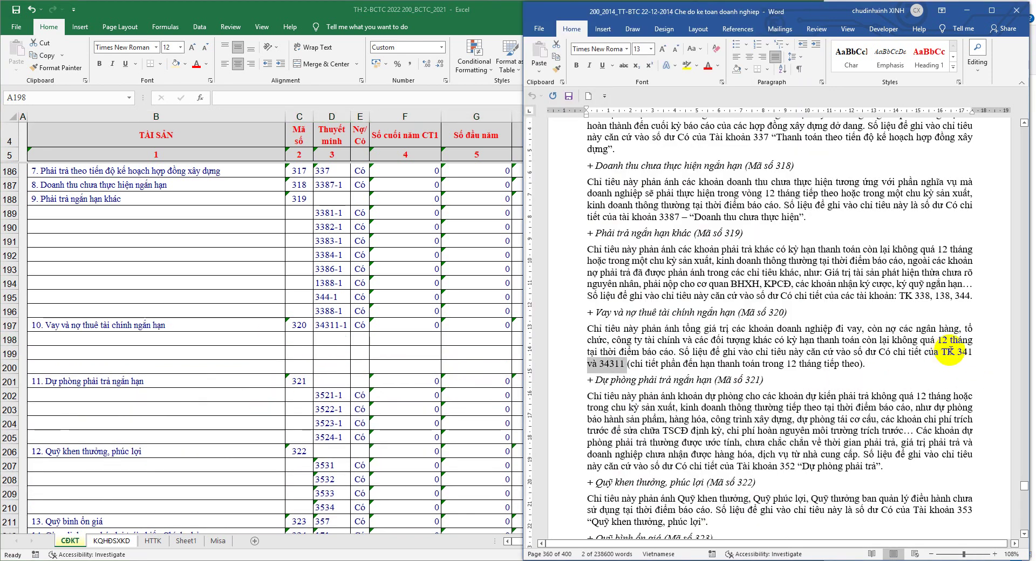
pyautogui.click(419, 372)
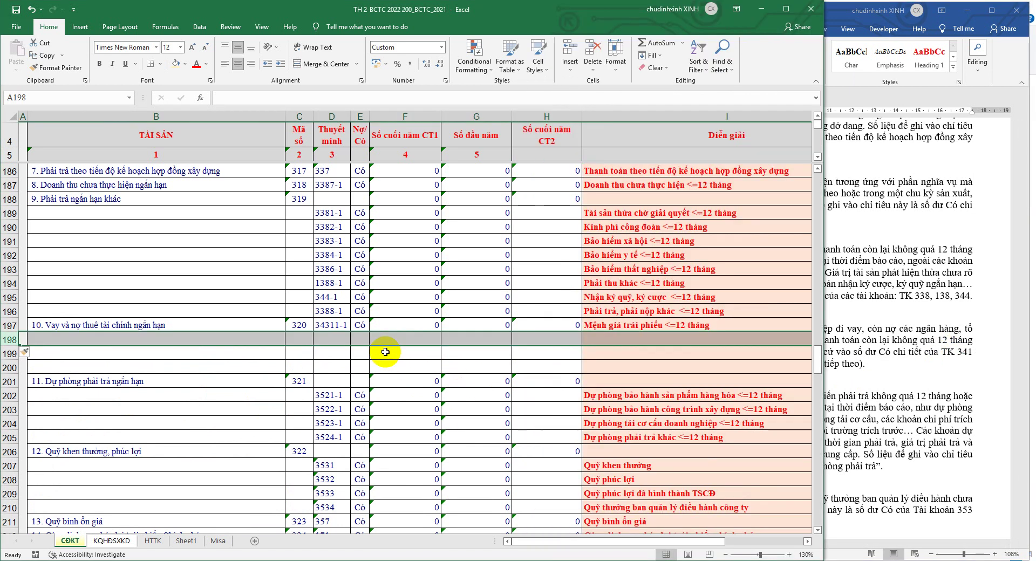
# Move account code 34311-1 from D197 to D198 and mark row 198 Có
pyautogui.click(336, 325)
pyautogui.hotkey('ctrl', 'c')
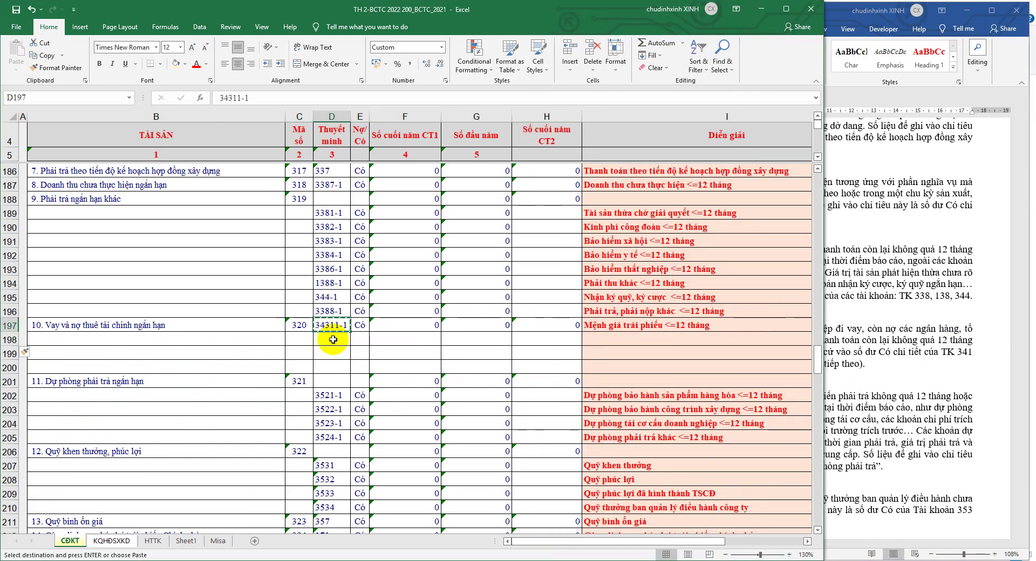
pyautogui.rightClick(333, 340)
pyautogui.click(349, 378)
pyautogui.doubleClick(369, 332)
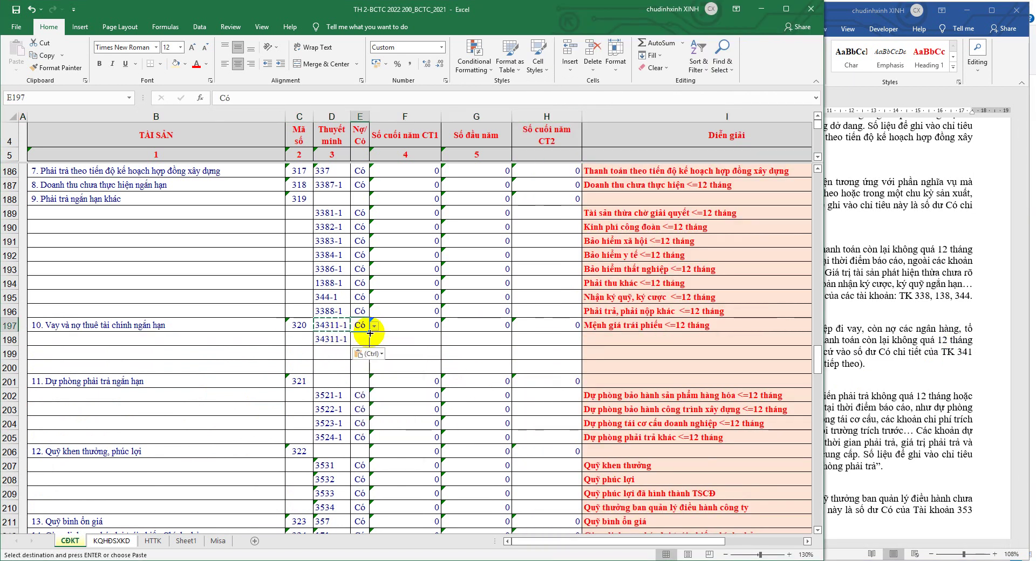
pyautogui.press('Left')
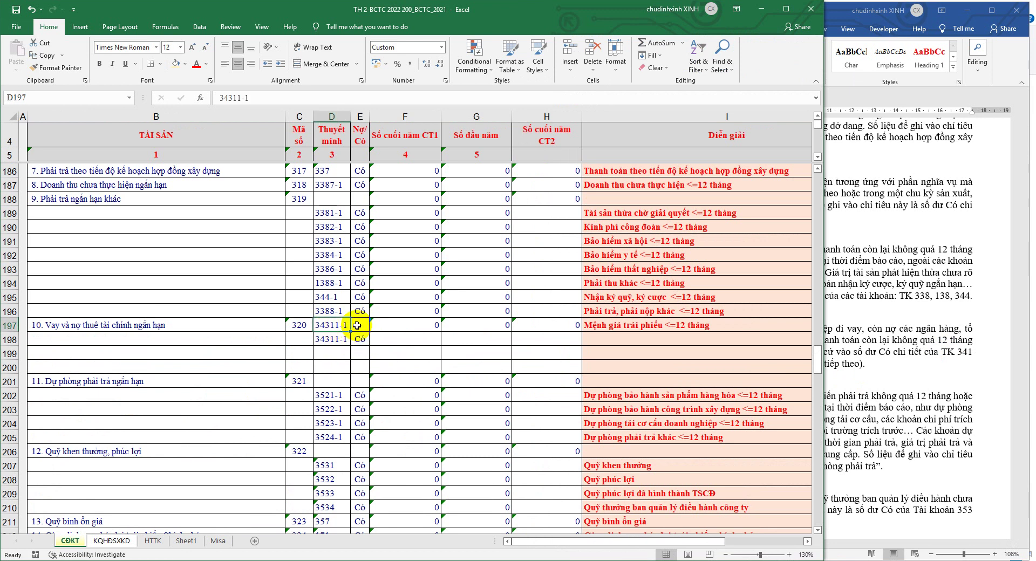
pyautogui.press('Delete')
# Fill the F197:G197 SUMIF formulas down to row 198
pyautogui.click(428, 328)
pyautogui.moveTo(441, 331)
pyautogui.mouseDown()
pyautogui.moveTo(509, 331)
pyautogui.moveTo(508, 345)
pyautogui.mouseUp()
pyautogui.moveTo(428, 324); pyautogui.dragTo(461, 327)
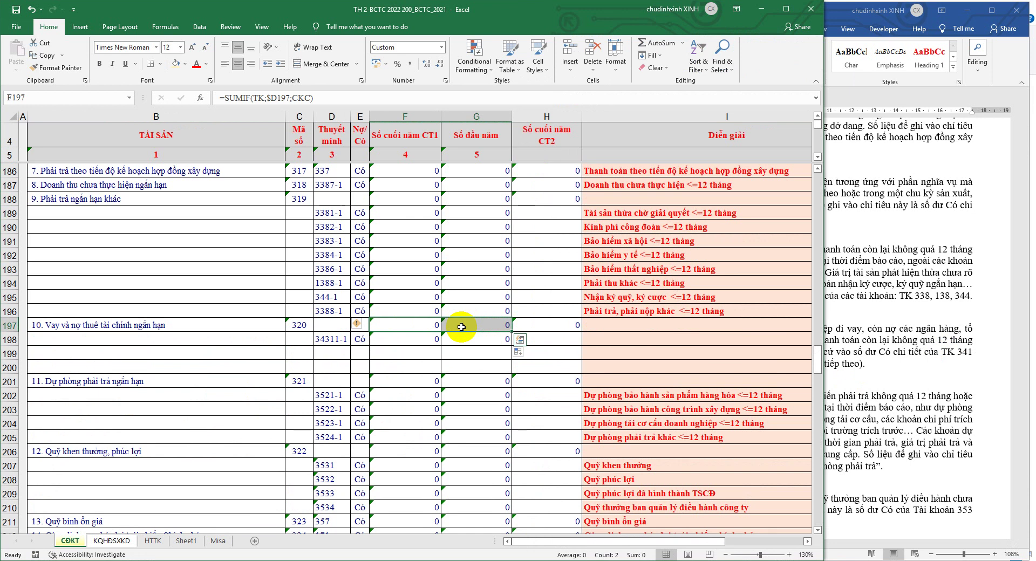
pyautogui.click(336, 341)
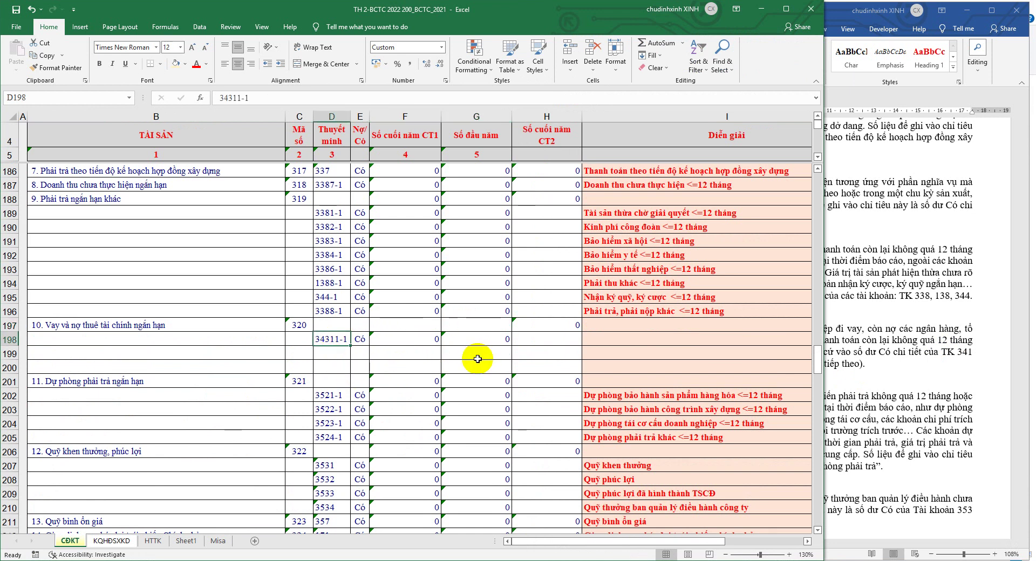
pyautogui.click(893, 342)
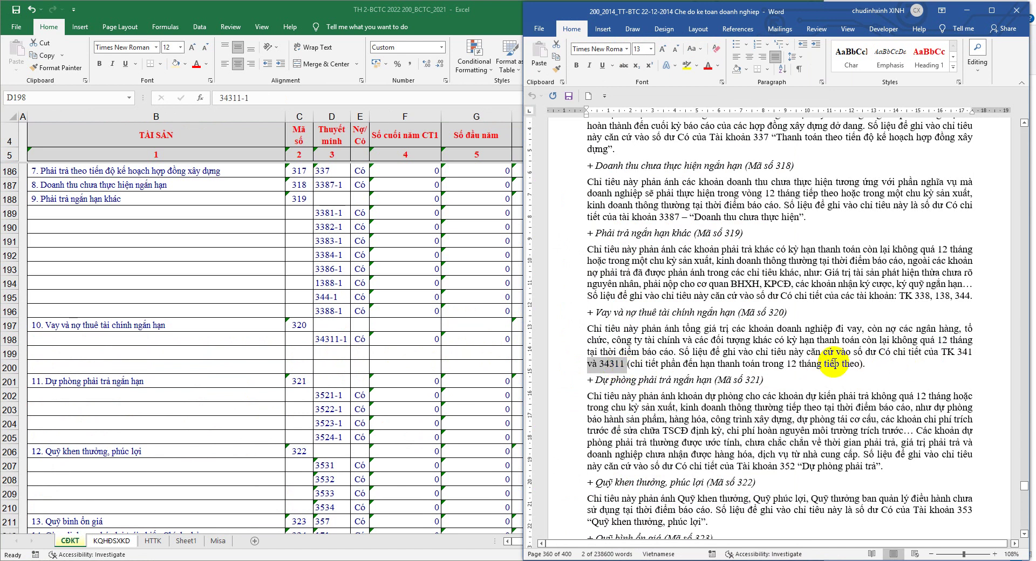
# Show the HTTK sheet at account 3411 within the 341 loans group
pyautogui.click(940, 353)
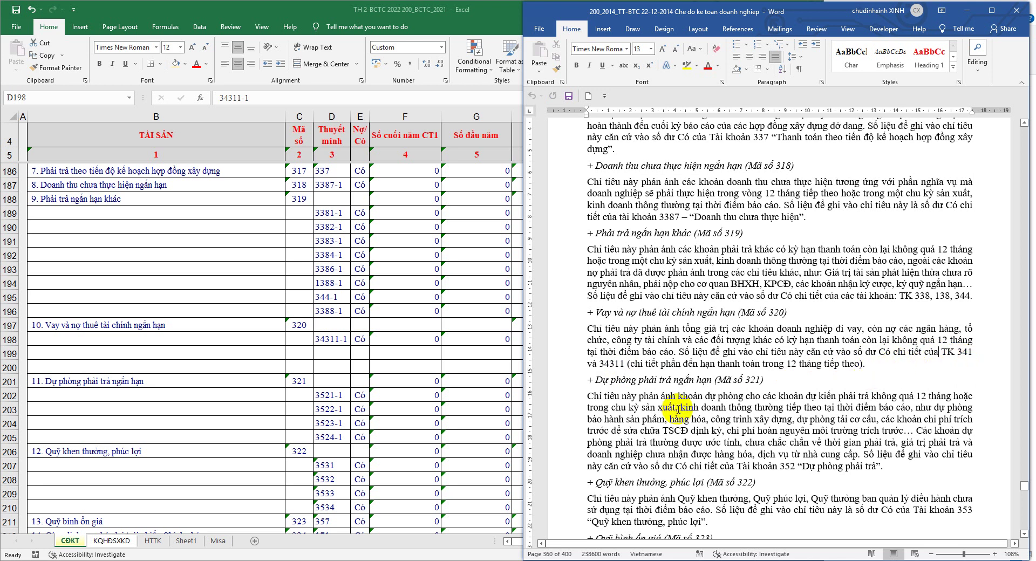
pyautogui.click(153, 541)
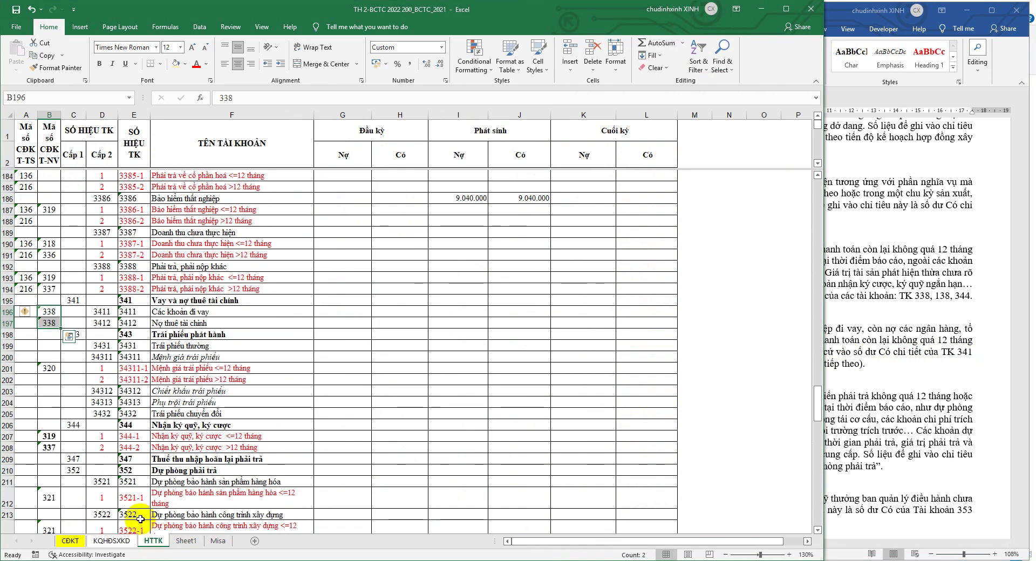
pyautogui.click(183, 313)
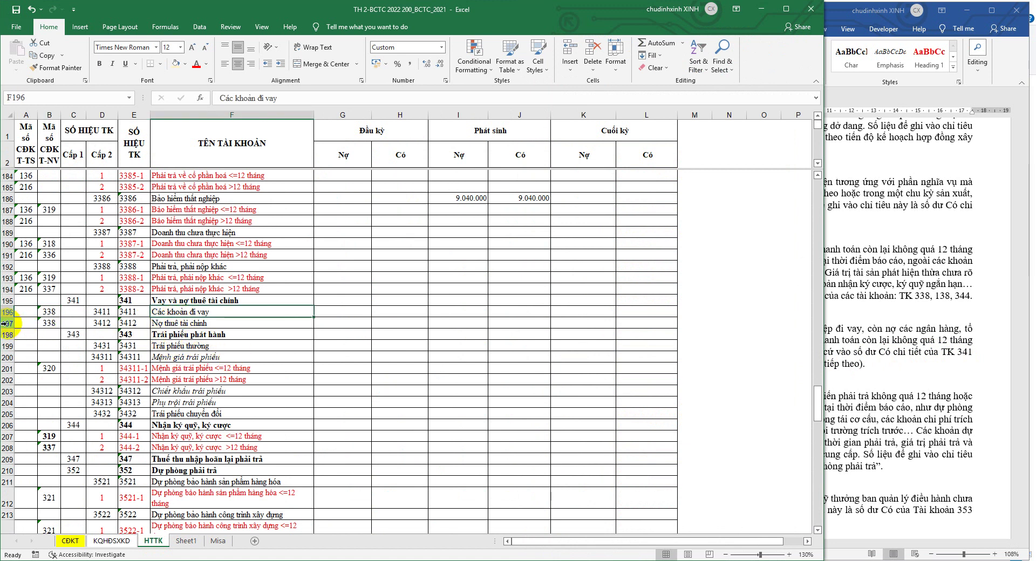
# Clear the 338 codes from 3411 and 3412 and insert two blank rows under 3411
pyautogui.moveTo(45, 312); pyautogui.dragTo(45, 321)
pyautogui.hotkey('ctrl', 'v')
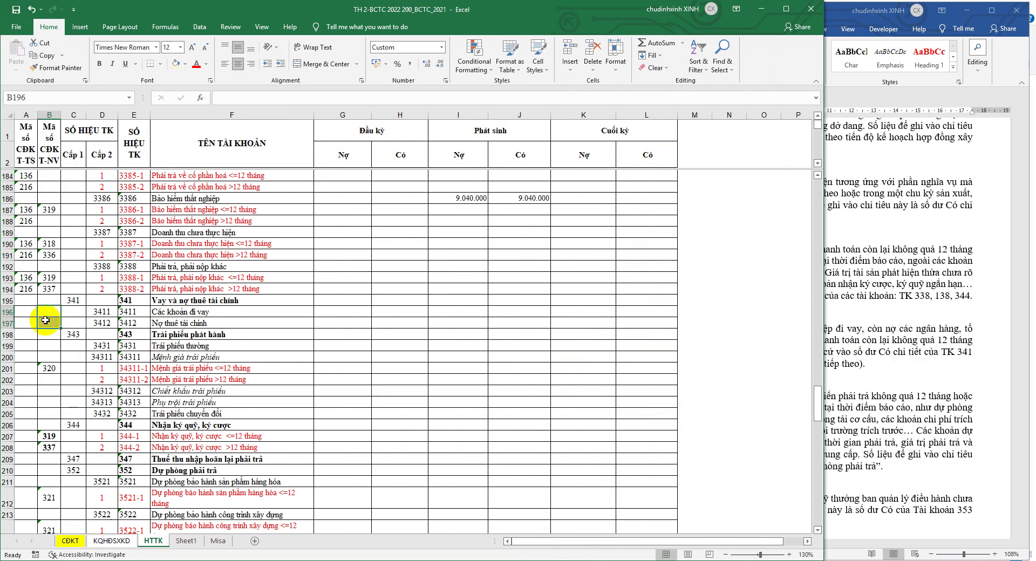
pyautogui.click(6, 322)
pyautogui.rightClick(6, 323)
pyautogui.click(46, 395)
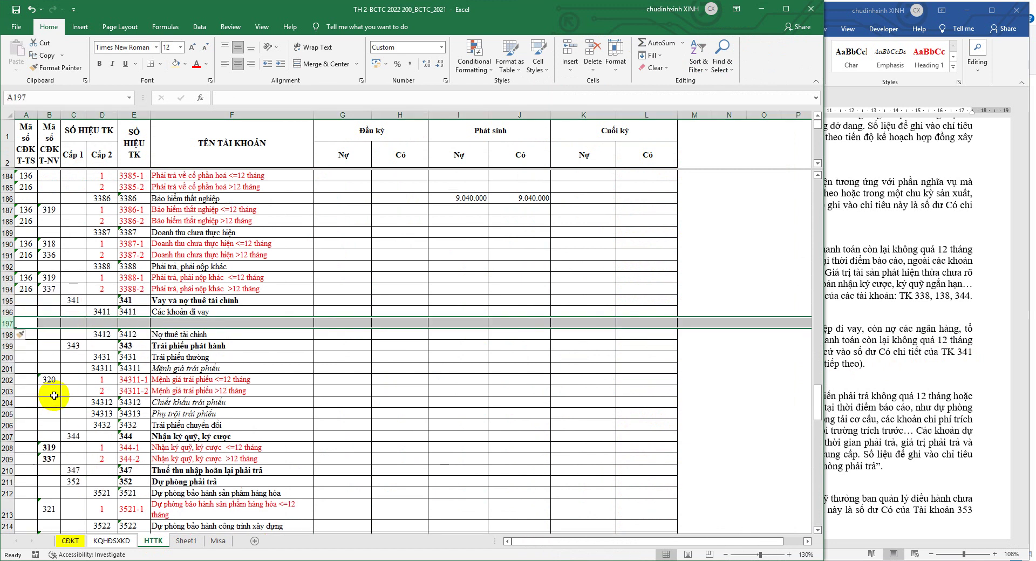
pyautogui.press('F4')
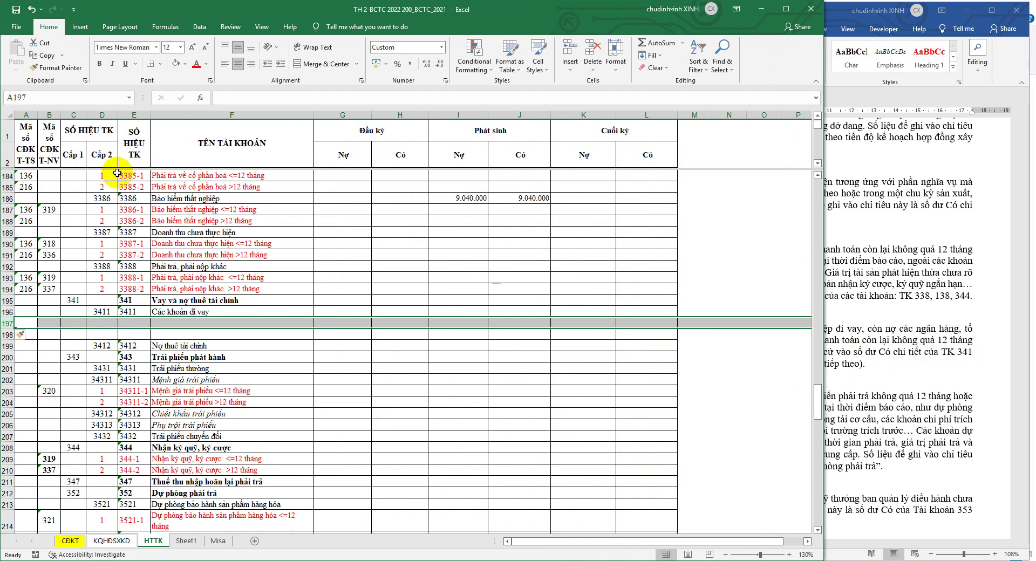
# Add sub-accounts 3411-1 and 3411-2 with names copied from the 3388 sub-accounts
pyautogui.moveTo(102, 277); pyautogui.dragTo(125, 288)
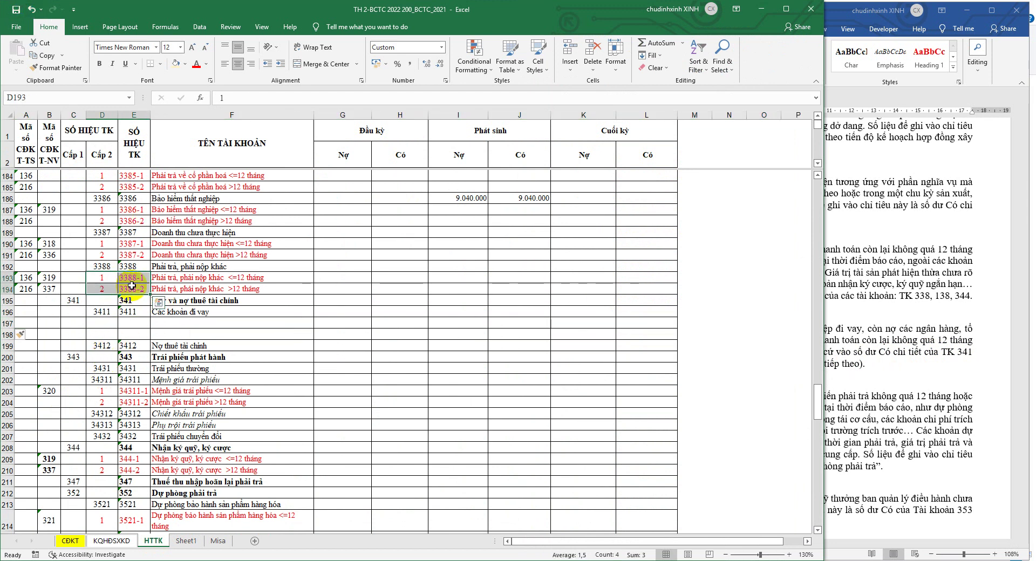
pyautogui.click(108, 323)
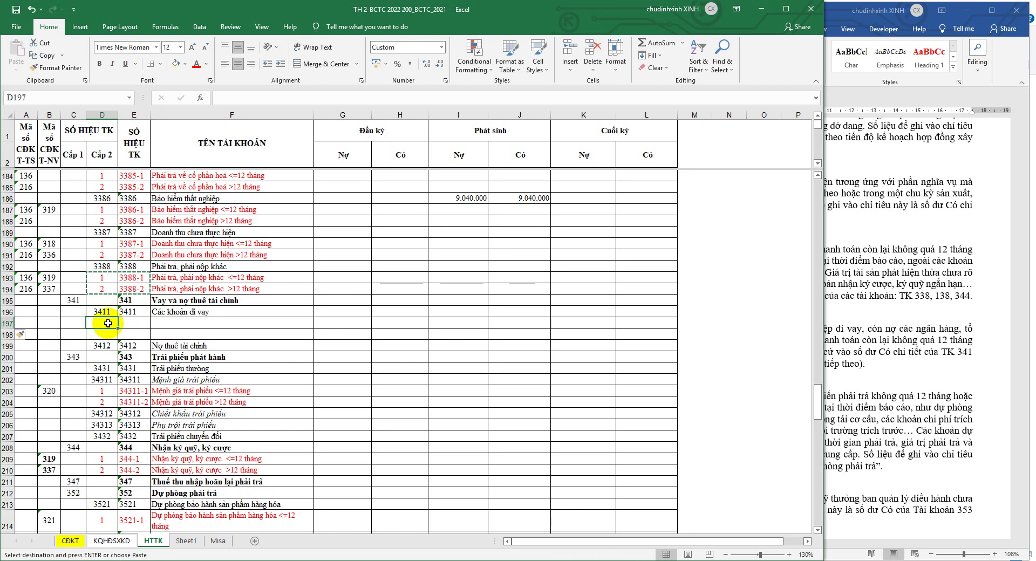
pyautogui.hotkey('ctrl', 'v')
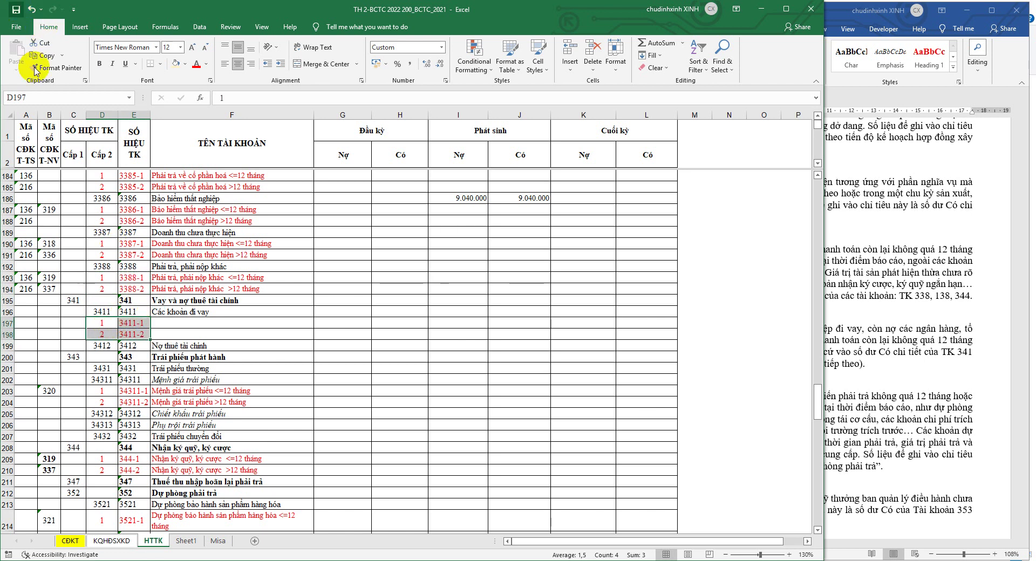
pyautogui.click(8, 357)
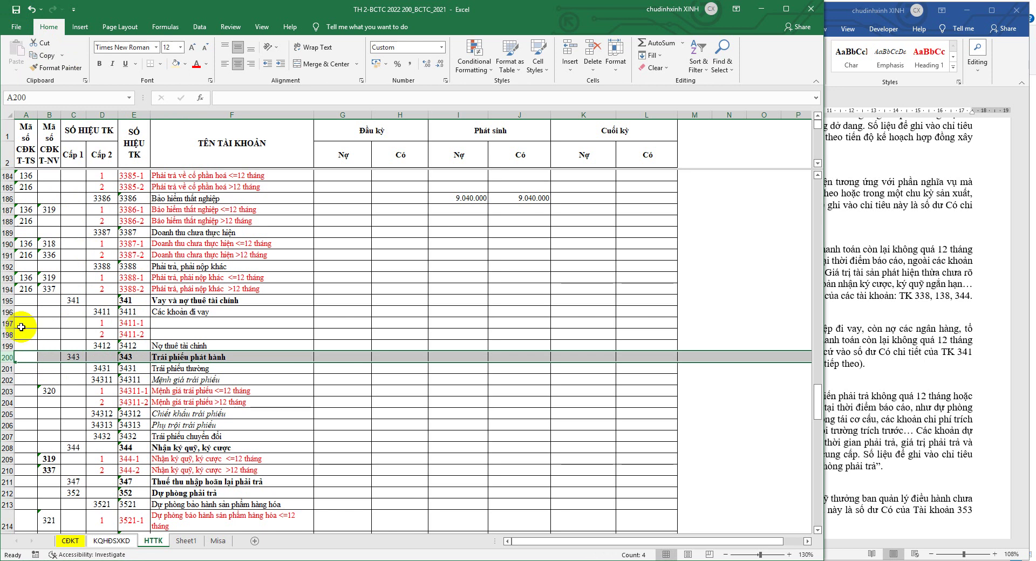
pyautogui.moveTo(7, 324); pyautogui.dragTo(8, 335)
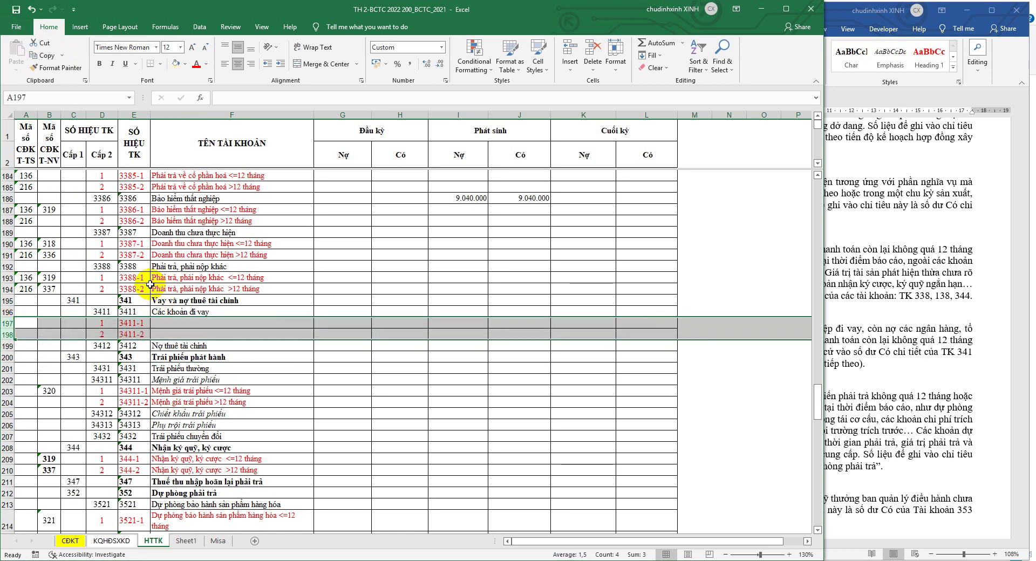
pyautogui.moveTo(156, 278); pyautogui.dragTo(160, 288)
pyautogui.hotkey('ctrl', 'c')
pyautogui.click(159, 323)
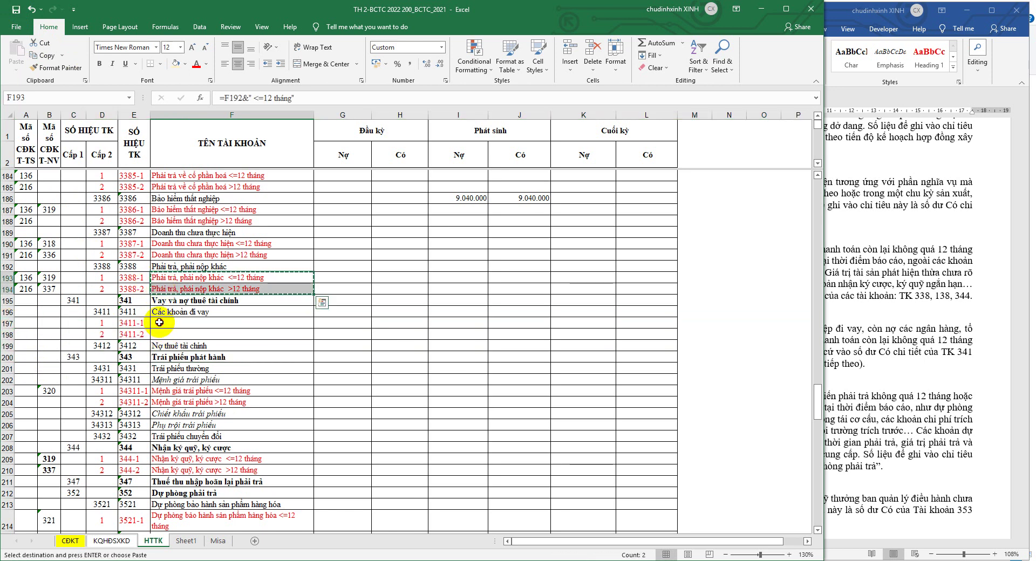
pyautogui.hotkey('ctrl', 'v')
# Insert copies of the detail rows under 3412 as sub-accounts 3412-1 and 3412-2
pyautogui.moveTo(10, 323); pyautogui.dragTo(10, 334)
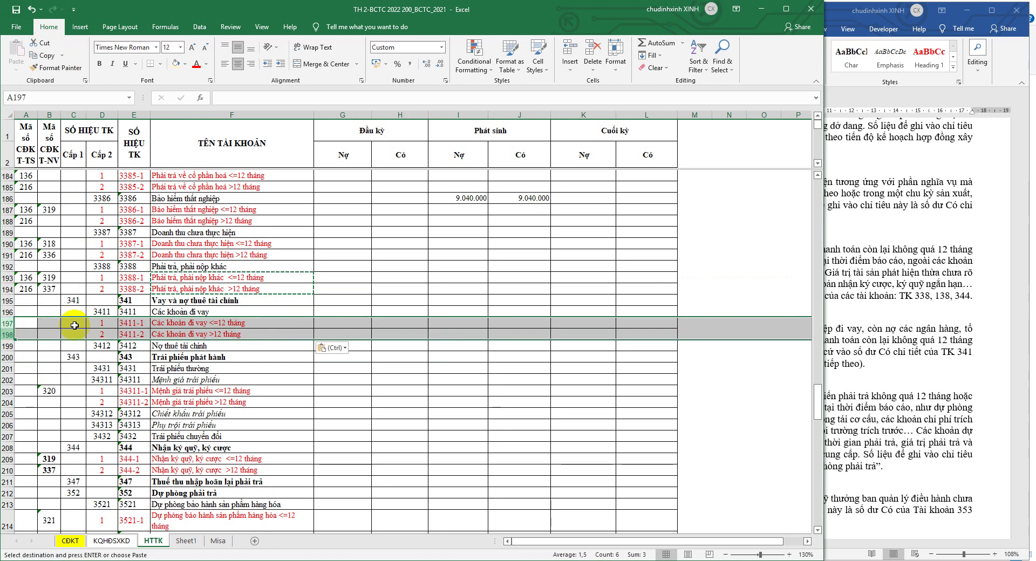
pyautogui.rightClick(132, 323)
pyautogui.click(157, 341)
pyautogui.click(8, 356)
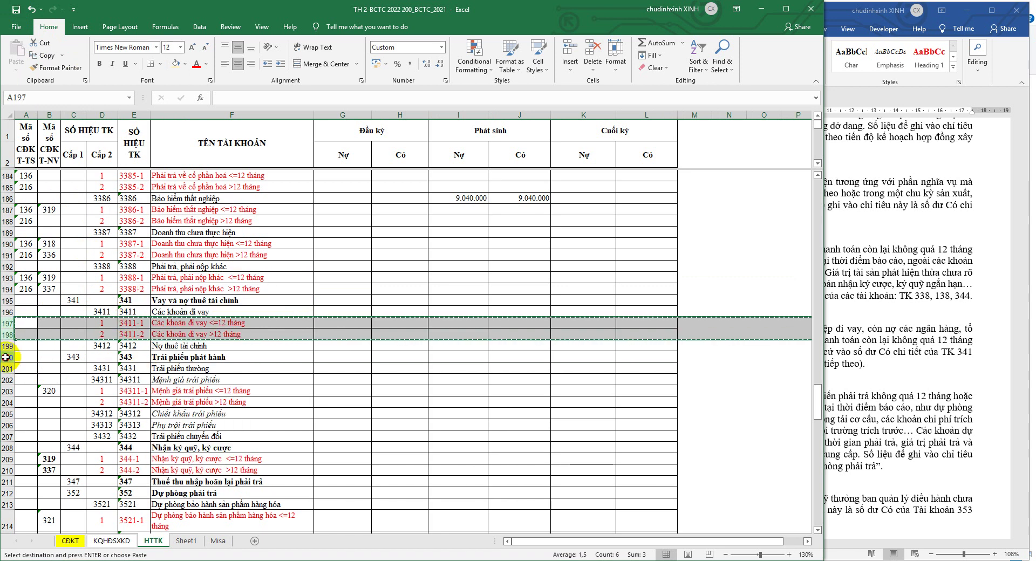
pyautogui.rightClick(8, 357)
pyautogui.click(86, 421)
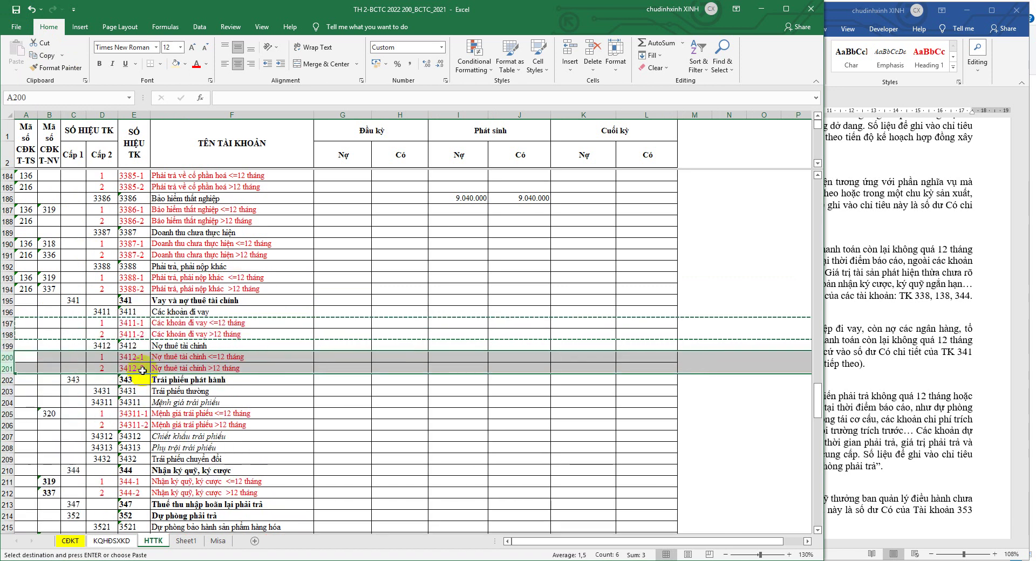
pyautogui.click(139, 323)
pyautogui.rightClick(139, 322)
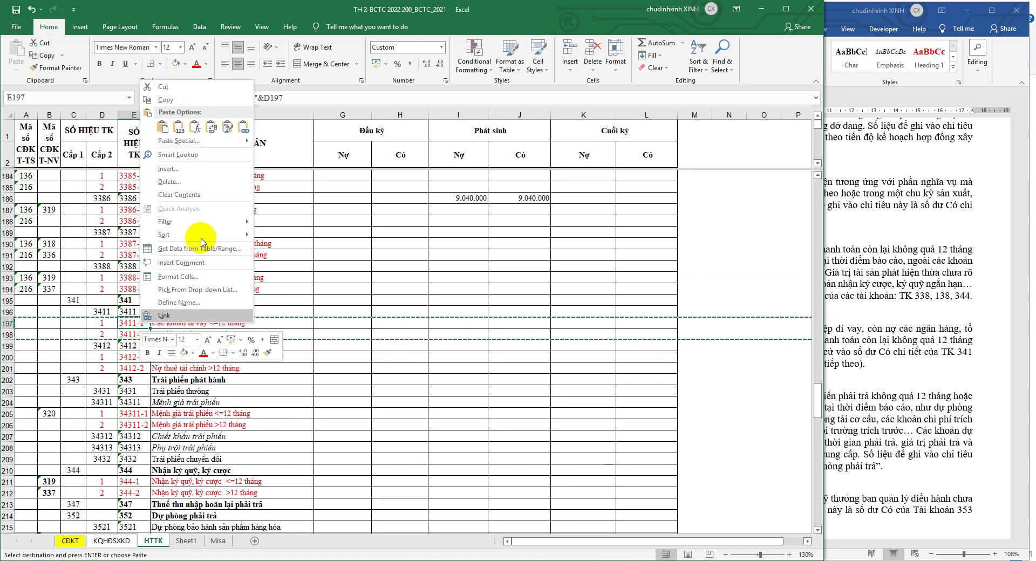
pyautogui.press('Escape')
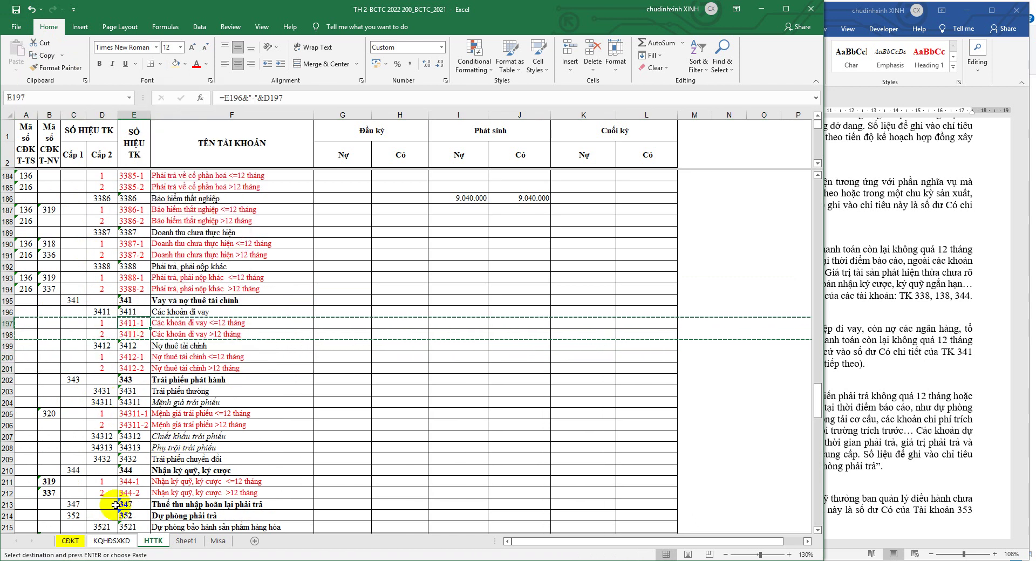
# Copy line code 320 from CDKT and assign it to HTTK account 3411-1
pyautogui.click(70, 541)
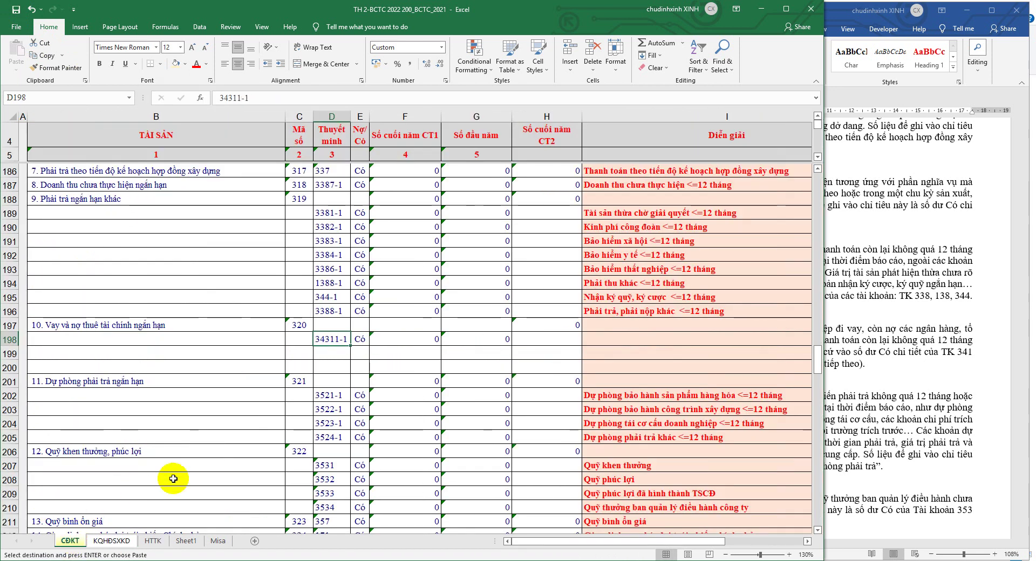
pyautogui.click(302, 324)
pyautogui.rightClick(301, 324)
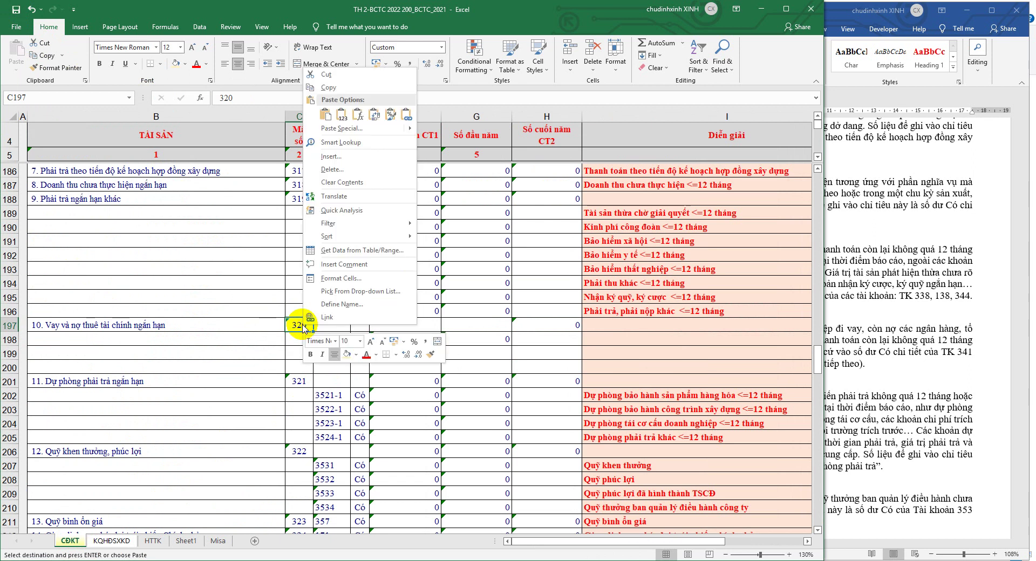
pyautogui.click(321, 89)
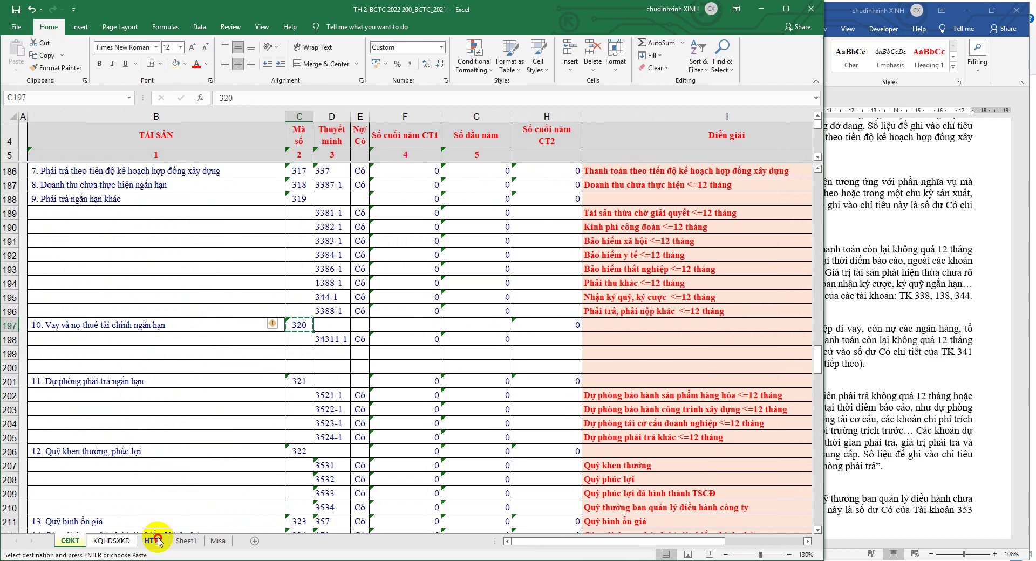
pyautogui.click(153, 541)
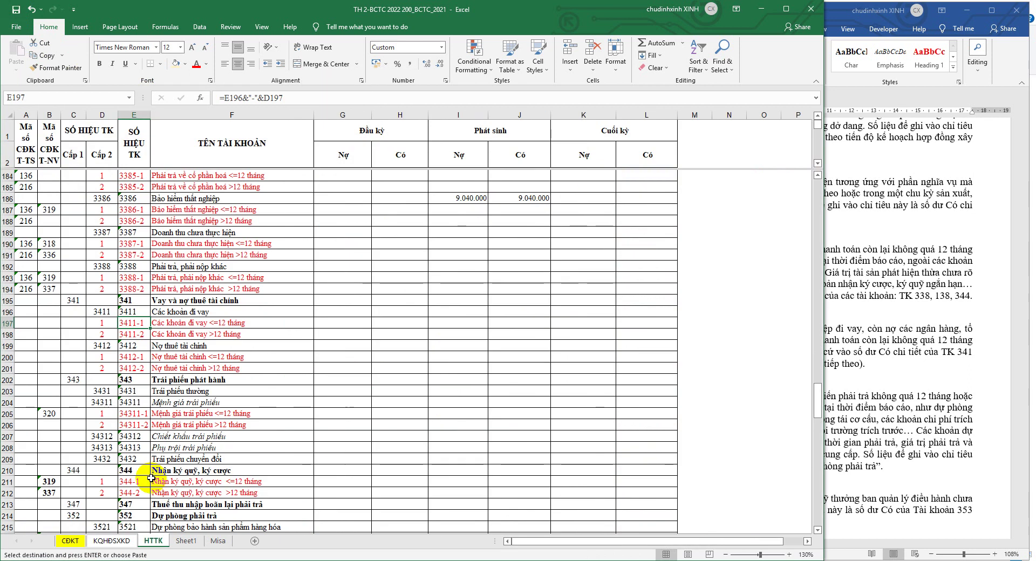
pyautogui.rightClick(50, 324)
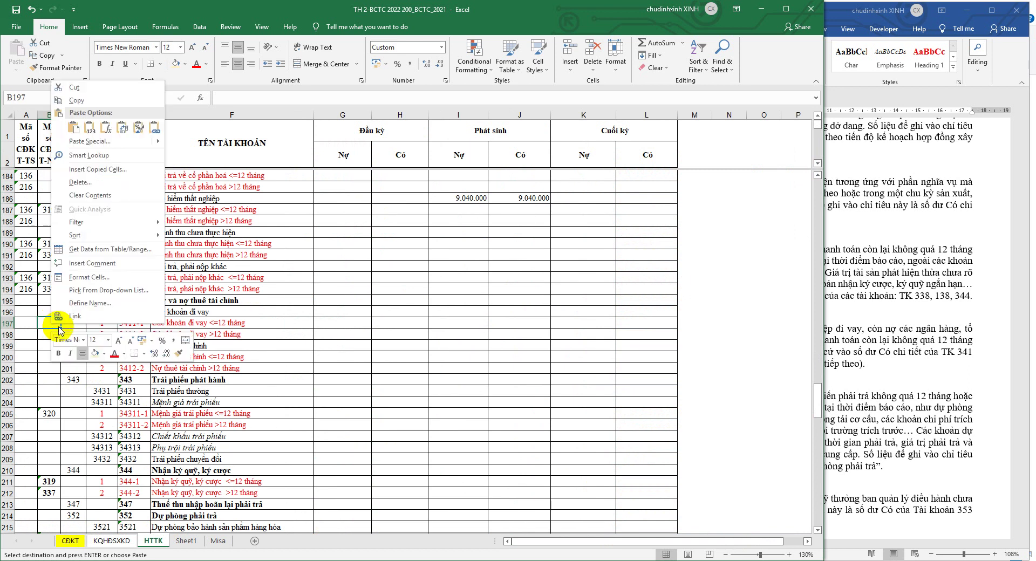
pyautogui.click(84, 138)
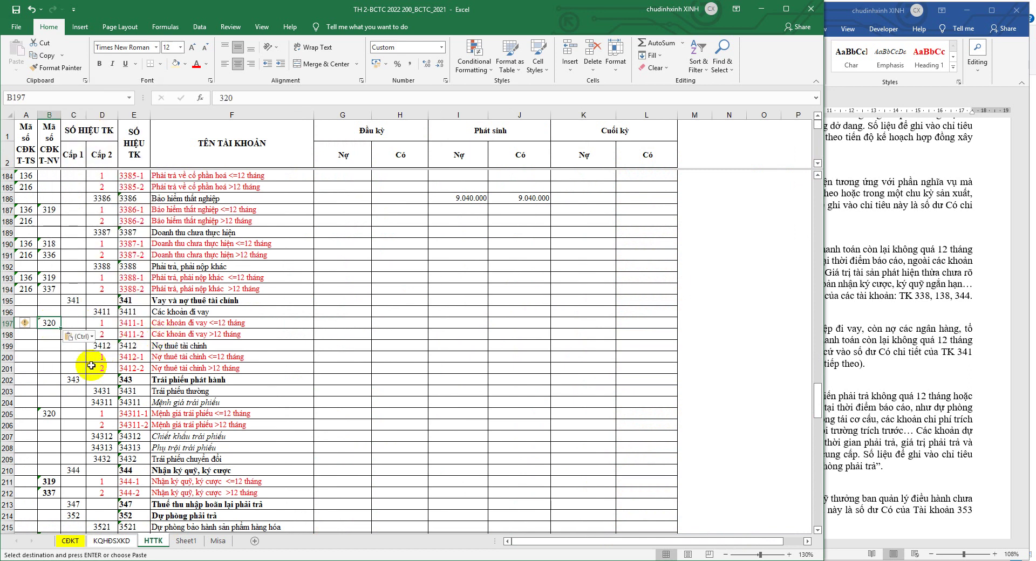
# Assign code 320 to account 3412-1 as well, then verify line 320 on CDKT
pyautogui.click(7, 358)
pyautogui.click(49, 357)
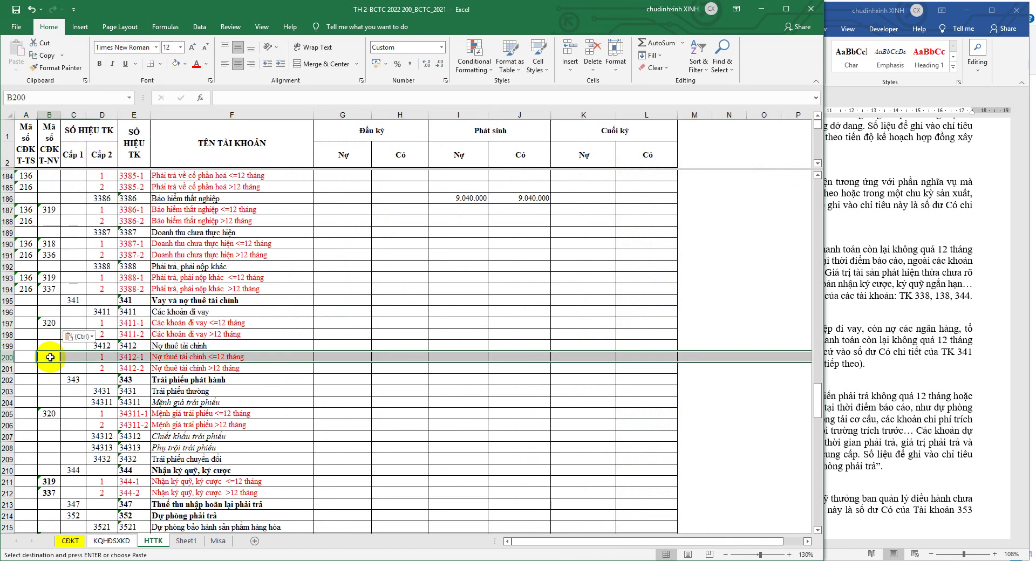
pyautogui.rightClick(49, 357)
pyautogui.click(103, 201)
pyautogui.press('Escape')
pyautogui.click(69, 541)
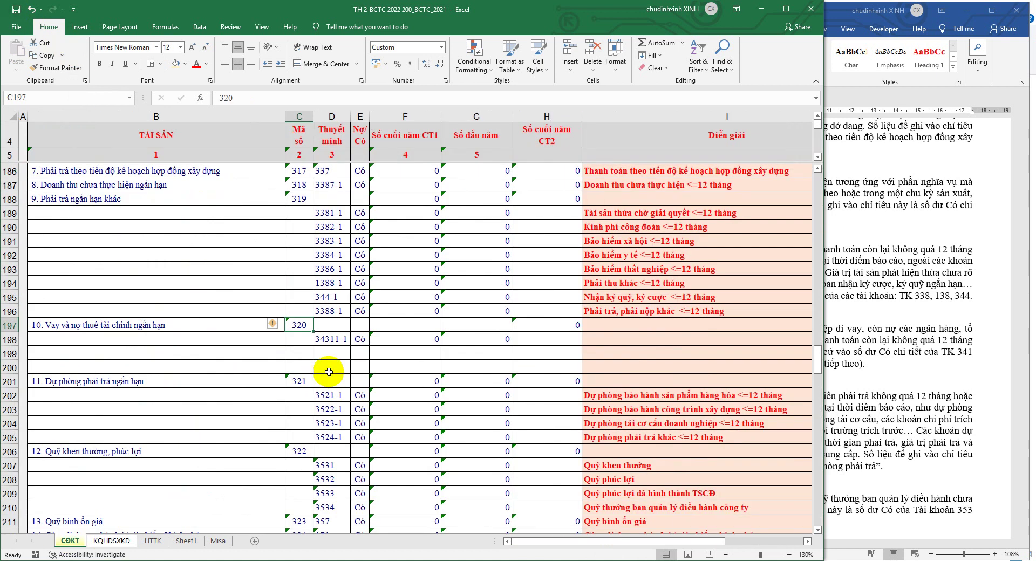
pyautogui.click(153, 541)
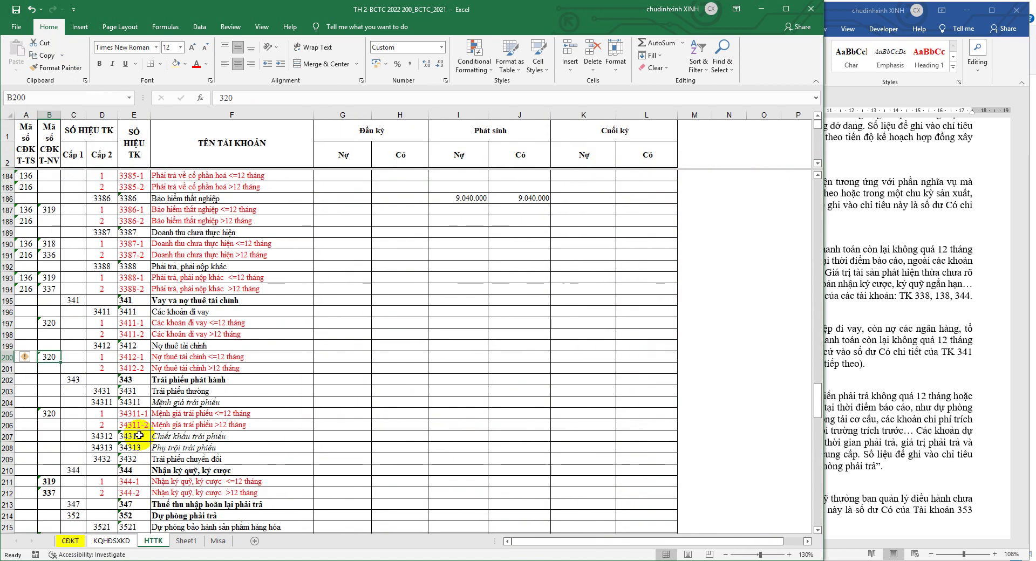
# Paste account 3411-1 below 34311-1 under line 320 and mark the detail rows as Có
pyautogui.rightClick(147, 324)
pyautogui.click(189, 124)
pyautogui.click(69, 541)
pyautogui.rightClick(340, 353)
pyautogui.click(375, 152)
pyautogui.click(370, 345)
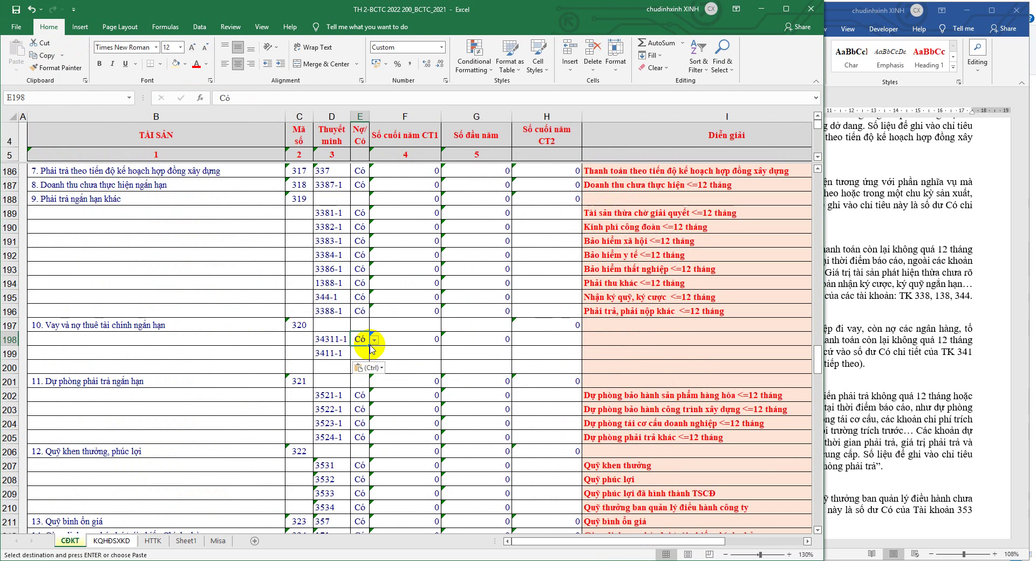
pyautogui.click(371, 356)
pyautogui.click(374, 369)
# Copy account 3412-2 from the HTTK list into line 320's third detail row
pyautogui.click(154, 541)
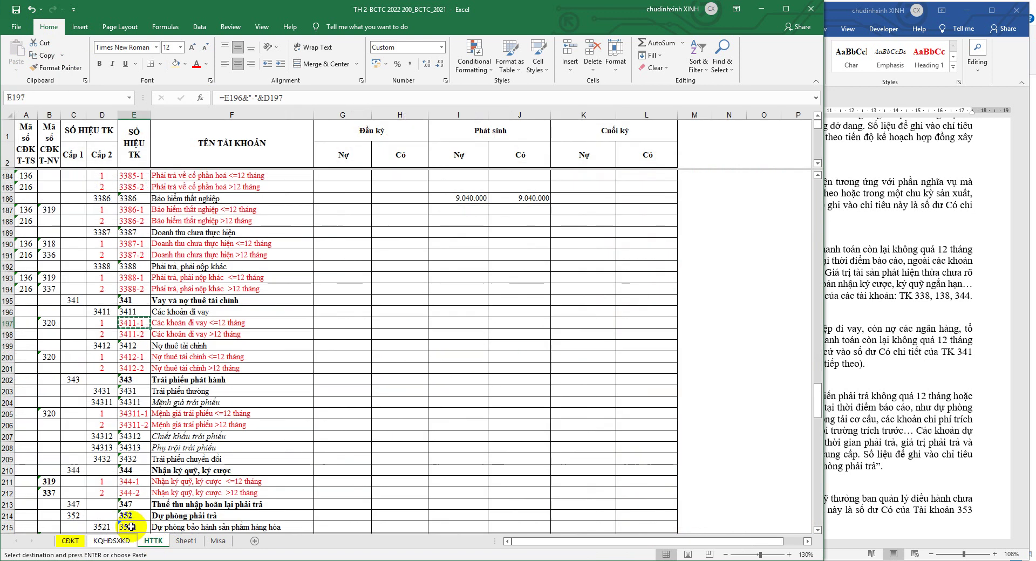
pyautogui.rightClick(140, 368)
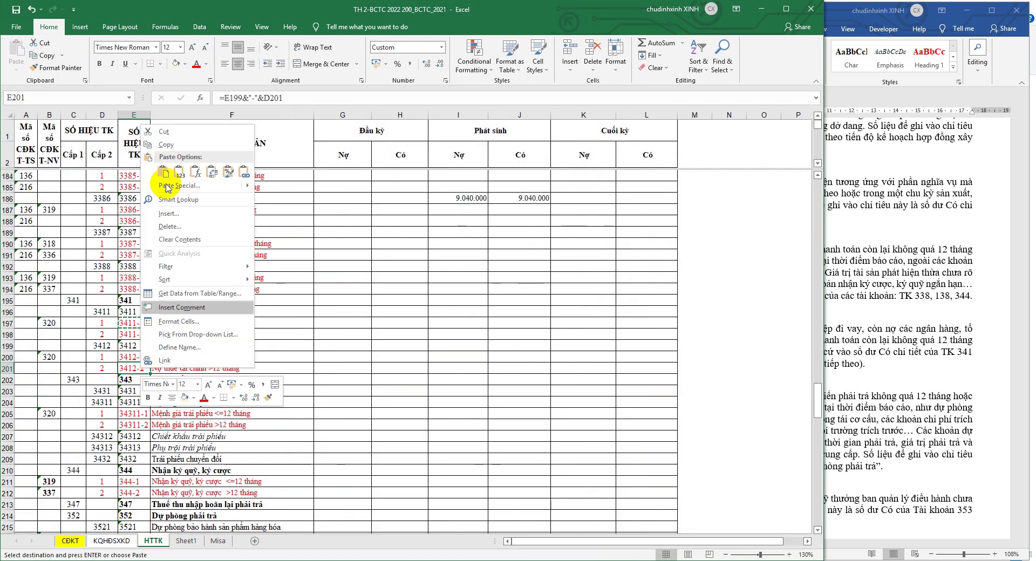
pyautogui.click(169, 139)
pyautogui.click(70, 541)
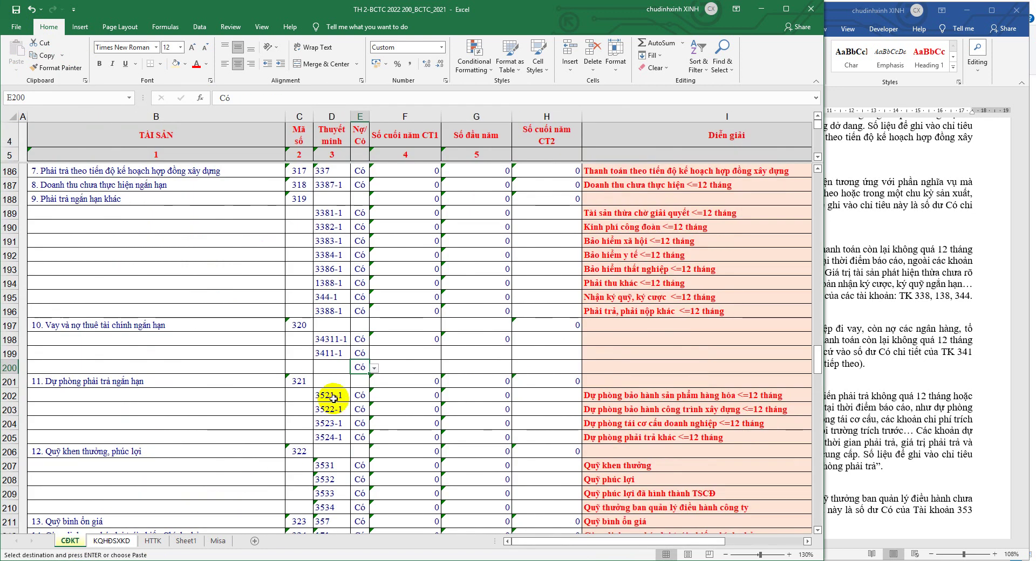
pyautogui.rightClick(335, 368)
pyautogui.click(380, 170)
# Fill the SUMIF balance formulas down to the new detail rows and save the workbook
pyautogui.moveTo(411, 340)
pyautogui.mouseDown()
pyautogui.moveTo(510, 341)
pyautogui.moveTo(505, 368)
pyautogui.mouseUp()
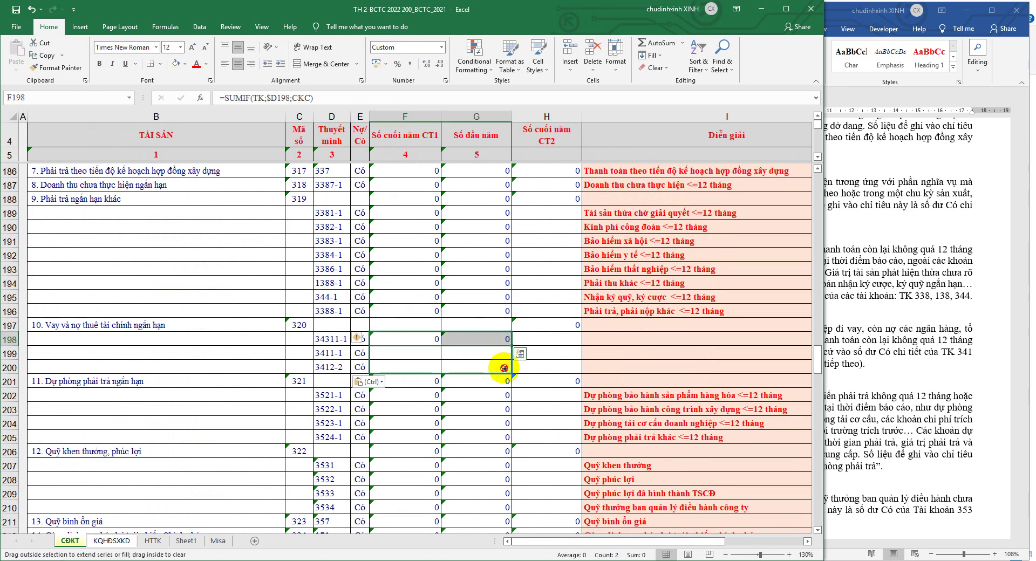
pyautogui.click(154, 541)
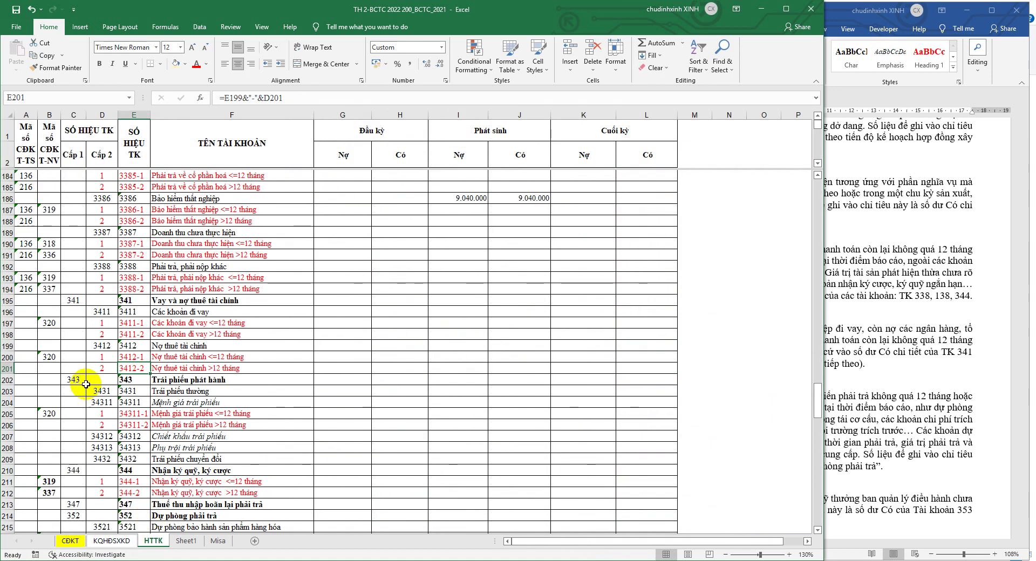
pyautogui.moveTo(49, 323); pyautogui.dragTo(171, 323)
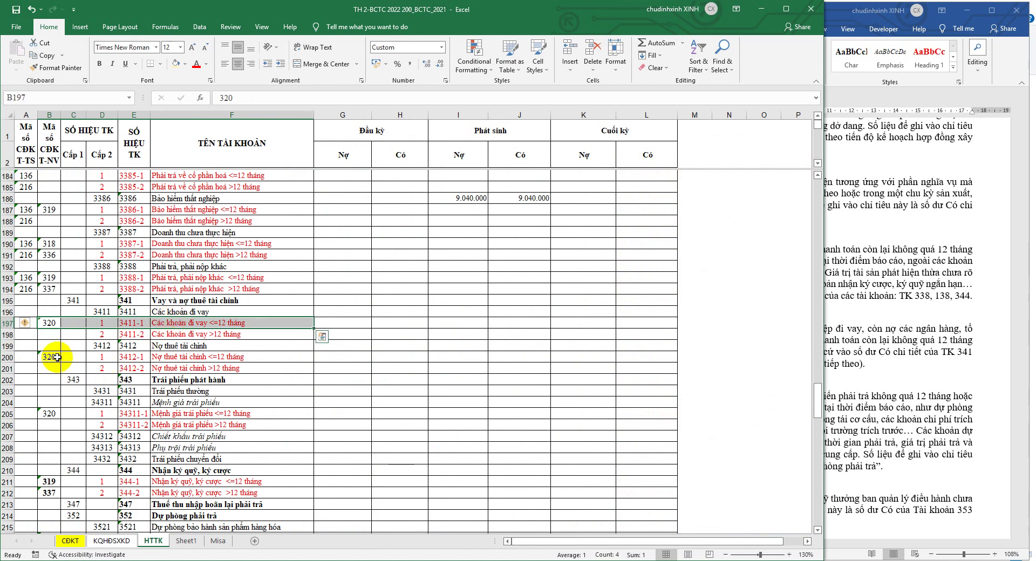
pyautogui.moveTo(49, 357); pyautogui.dragTo(171, 357)
pyautogui.click(14, 10)
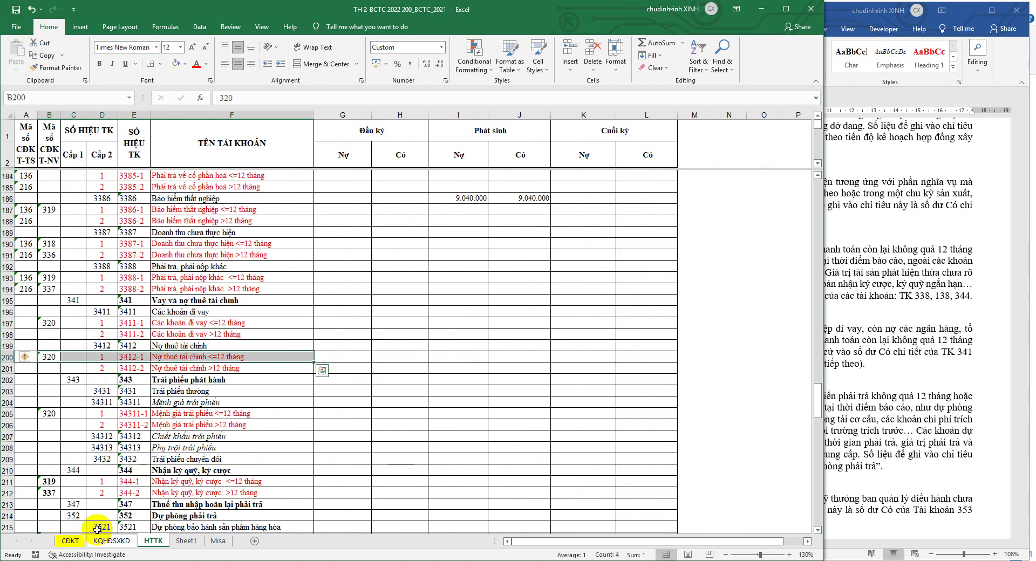
# Total line 320 with an AutoSum over its three detail rows, in both balance columns
pyautogui.click(70, 541)
pyautogui.click(412, 325)
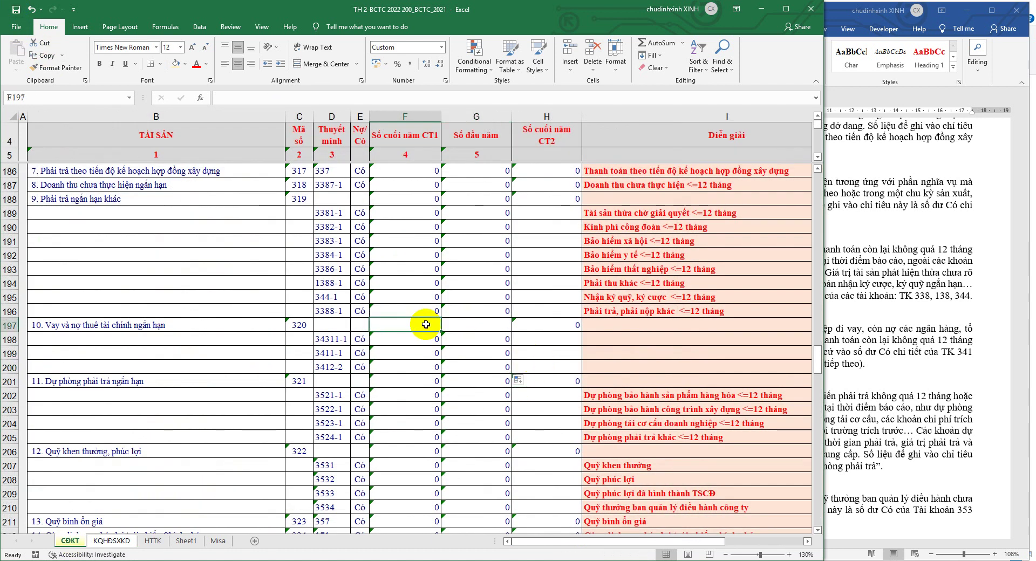
pyautogui.click(642, 43)
pyautogui.moveTo(382, 367); pyautogui.dragTo(385, 341)
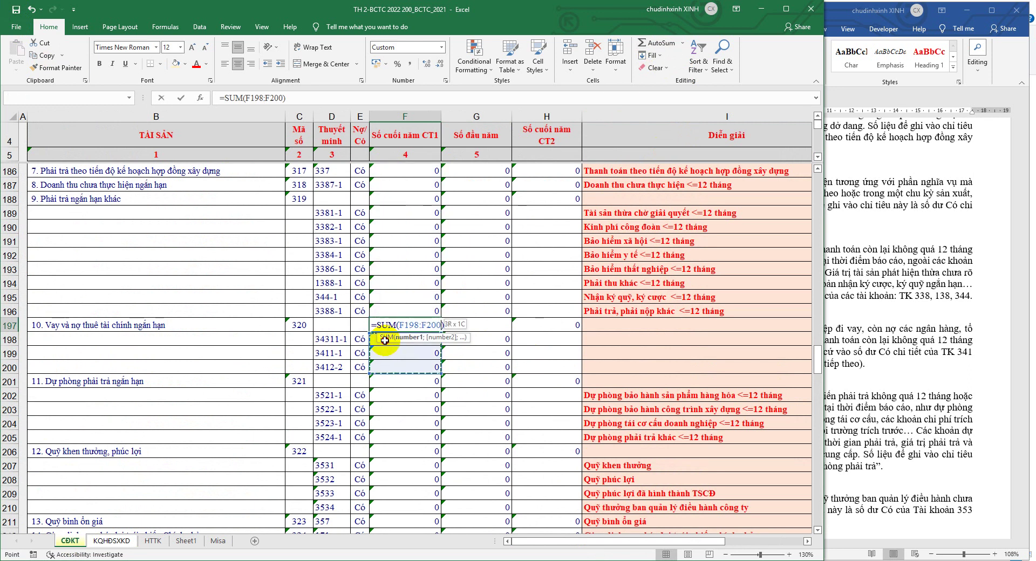
pyautogui.press('Return')
pyautogui.click(433, 327)
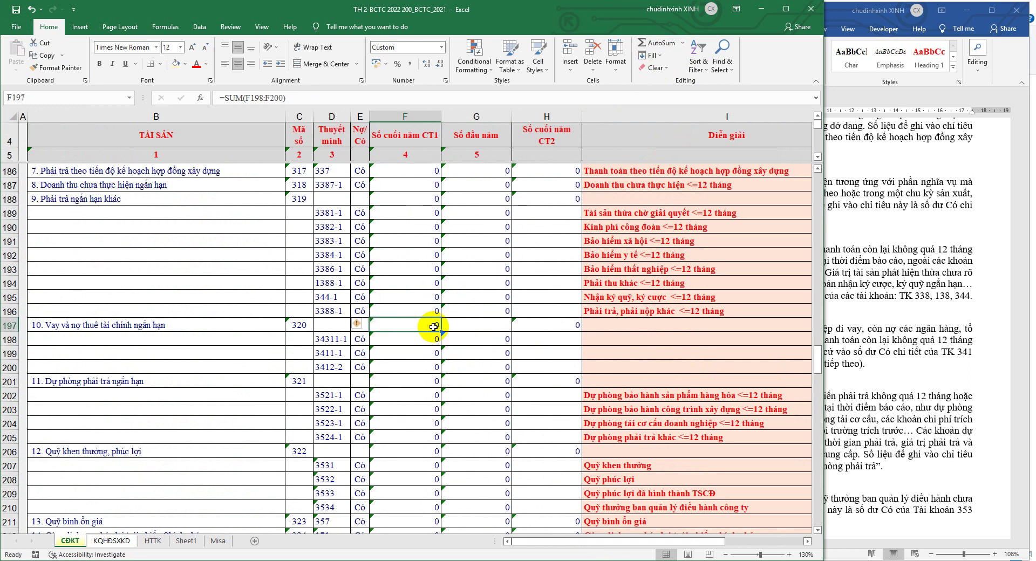
pyautogui.moveTo(442, 332); pyautogui.dragTo(509, 344)
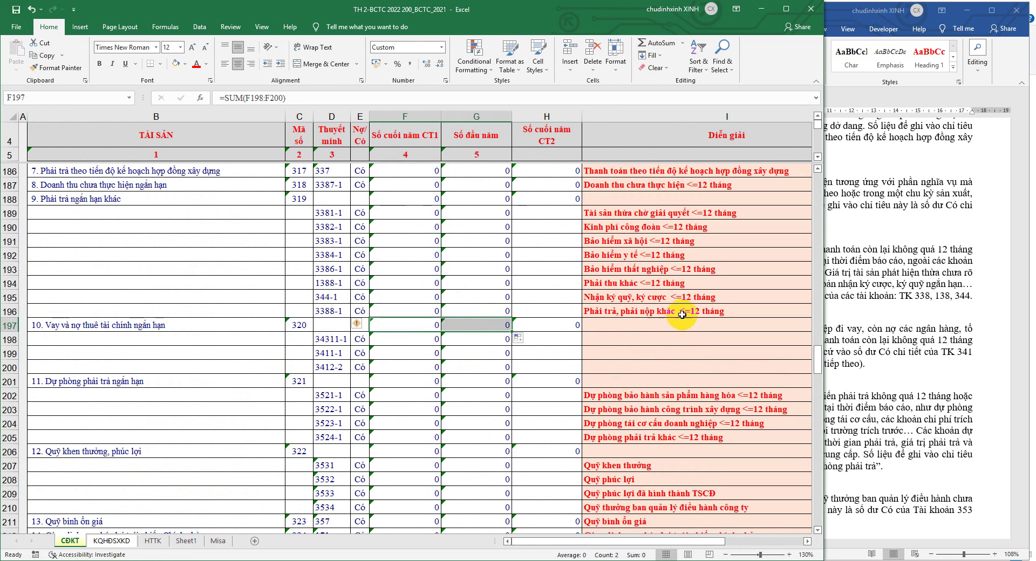
# Fill the explanation descriptions down through line 320's new detail rows
pyautogui.click(787, 8)
pyautogui.click(867, 316)
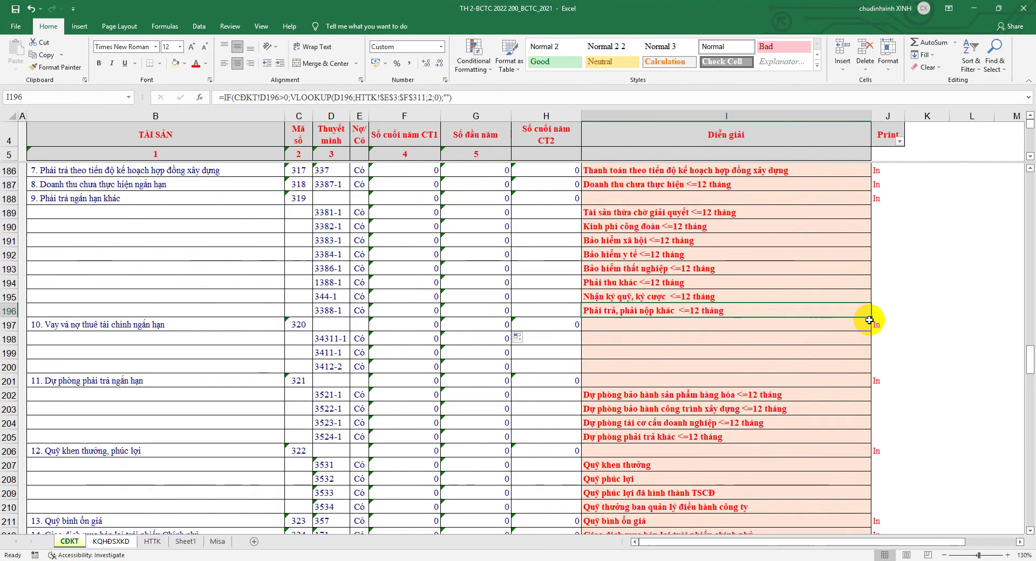
pyautogui.moveTo(871, 318)
pyautogui.mouseDown()
pyautogui.moveTo(837, 436)
pyautogui.moveTo(864, 527)
pyautogui.mouseUp()
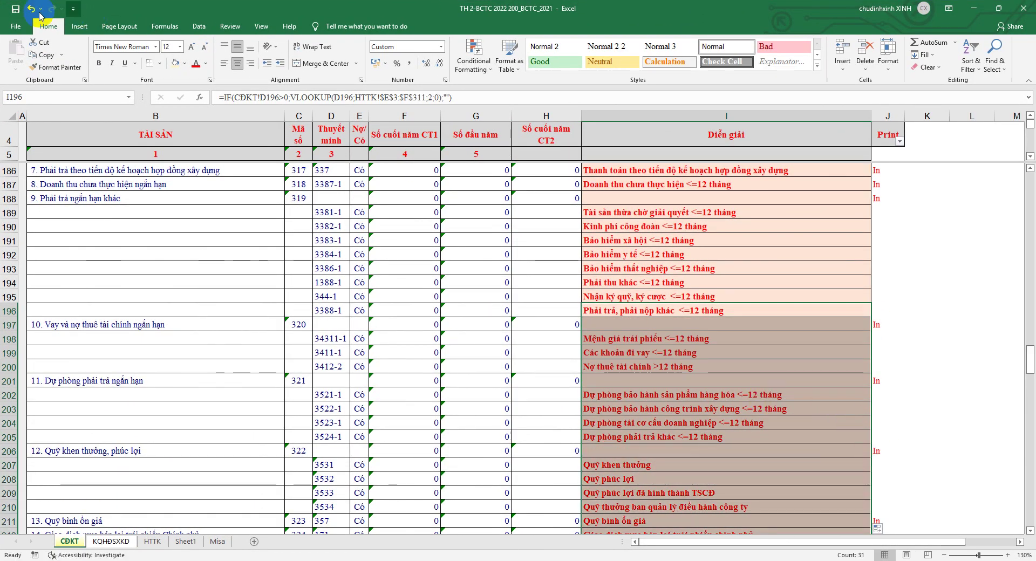
pyautogui.click(999, 9)
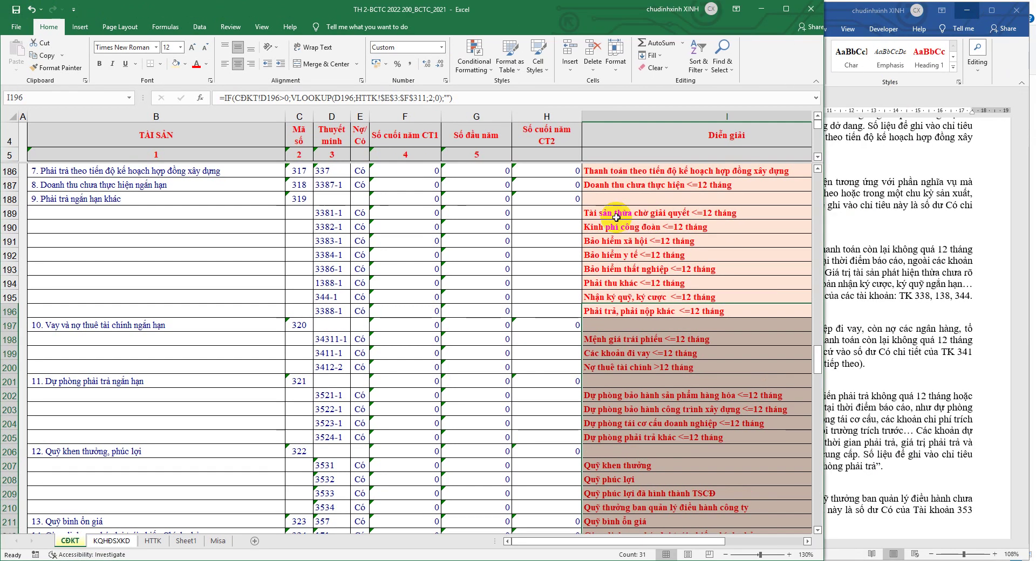
# Review and confirm line 320's CT2 SUMIF formula
pyautogui.click(386, 335)
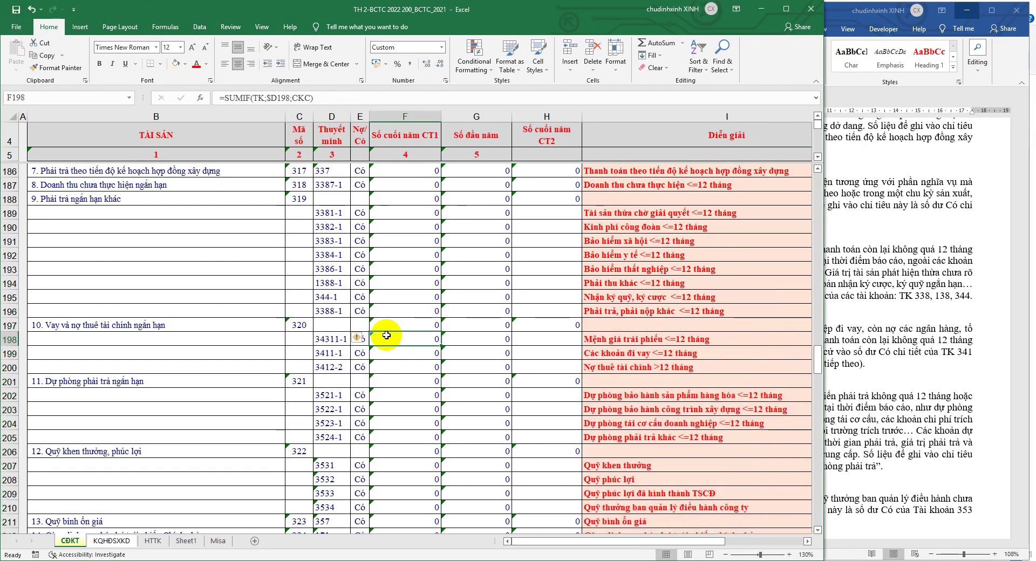
pyautogui.click(544, 325)
pyautogui.click(281, 98)
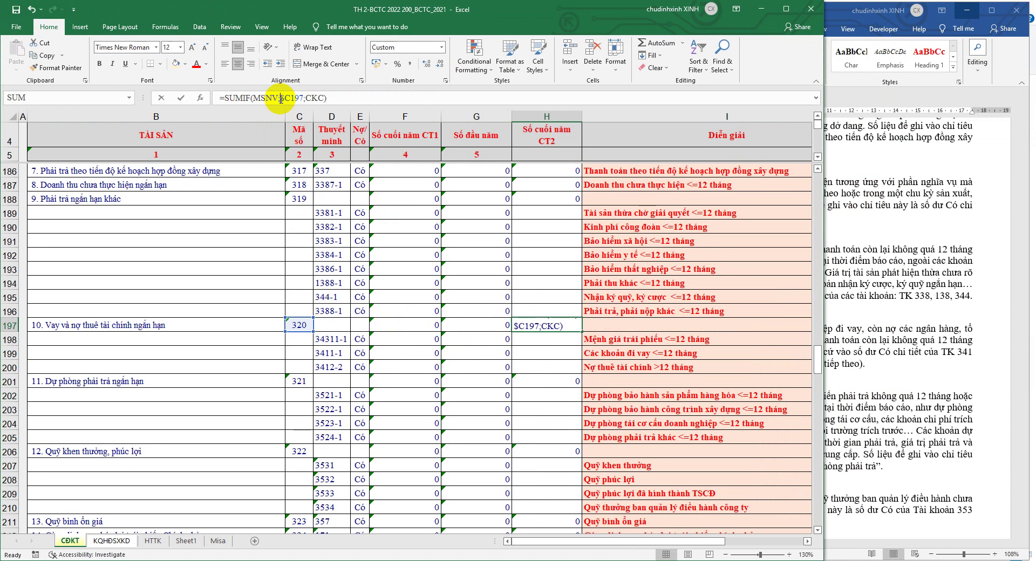
pyautogui.press('Return')
pyautogui.click(903, 360)
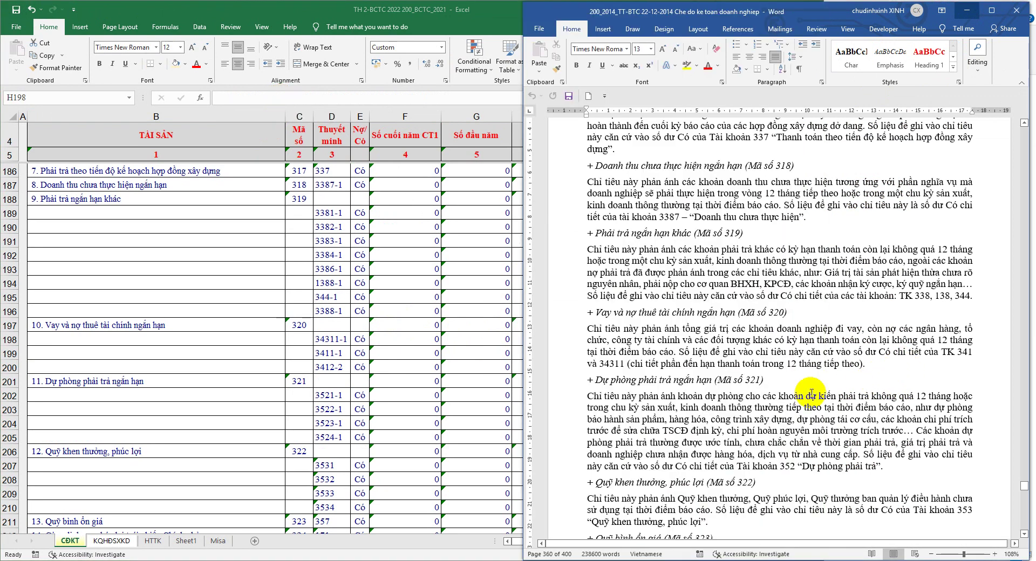
# Locate line 338, long-term loans, on the CDKT sheet
pyautogui.click(424, 411)
pyautogui.scroll(-5, 410, 421)
pyautogui.scroll(-8, 387, 439)
pyautogui.scroll(1, 387, 433)
pyautogui.click(300, 229)
pyautogui.click(954, 280)
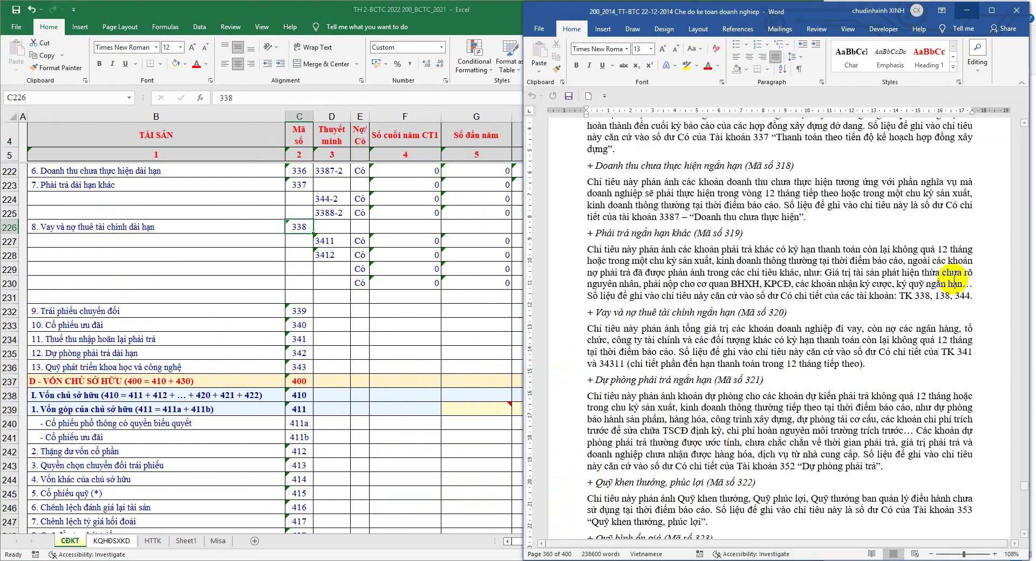
pyautogui.click(155, 543)
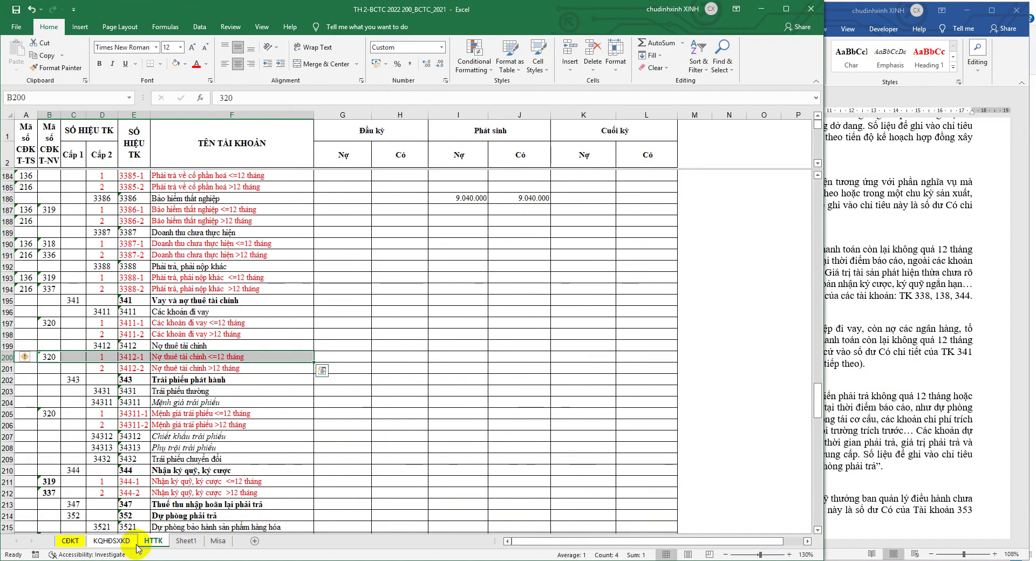
pyautogui.click(66, 542)
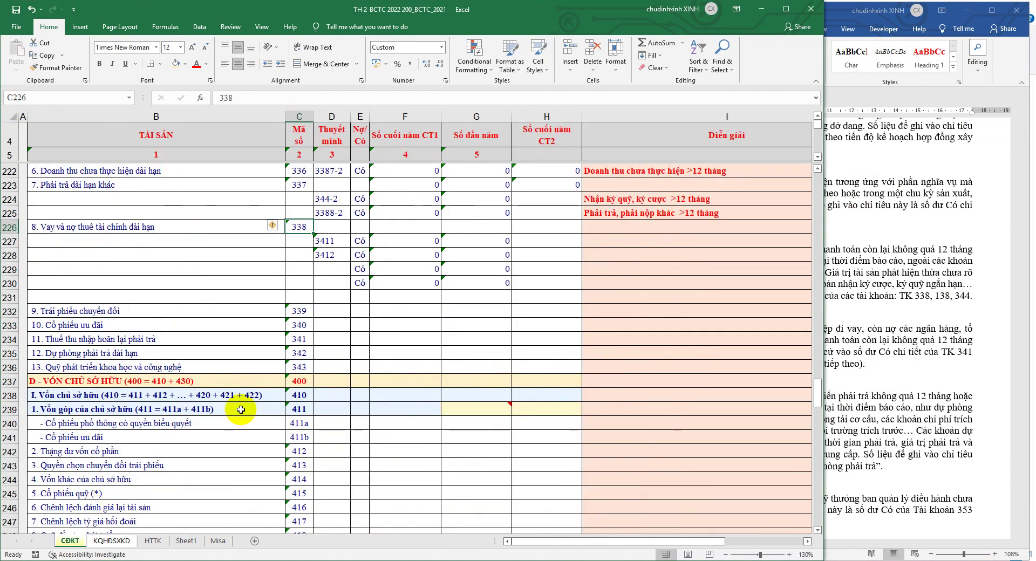
pyautogui.click(188, 230)
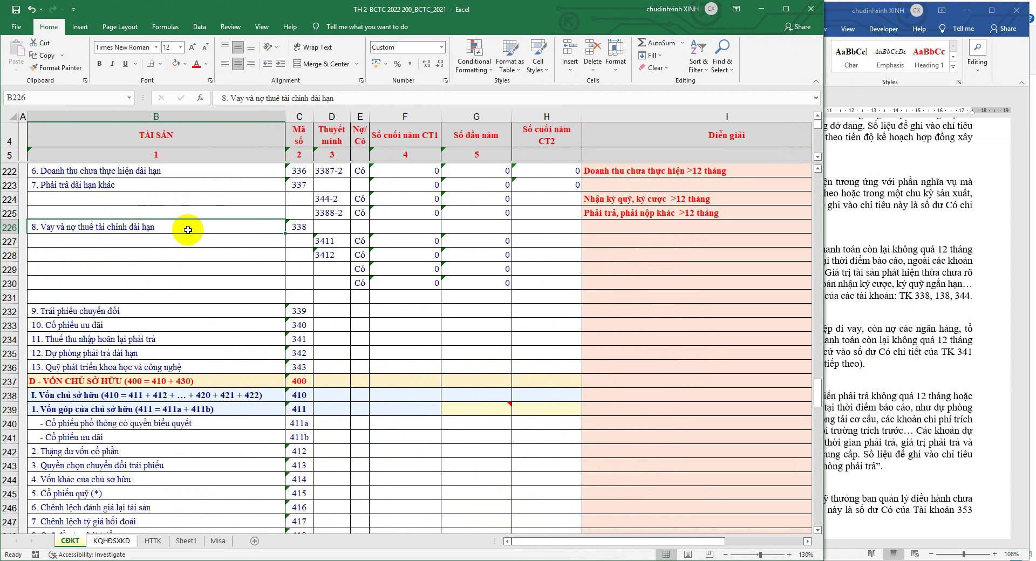
# Tag account 3411-2 with code 338 on HTTK and paste it into line 338's first detail row
pyautogui.rightClick(300, 227)
pyautogui.click(324, 246)
pyautogui.click(153, 541)
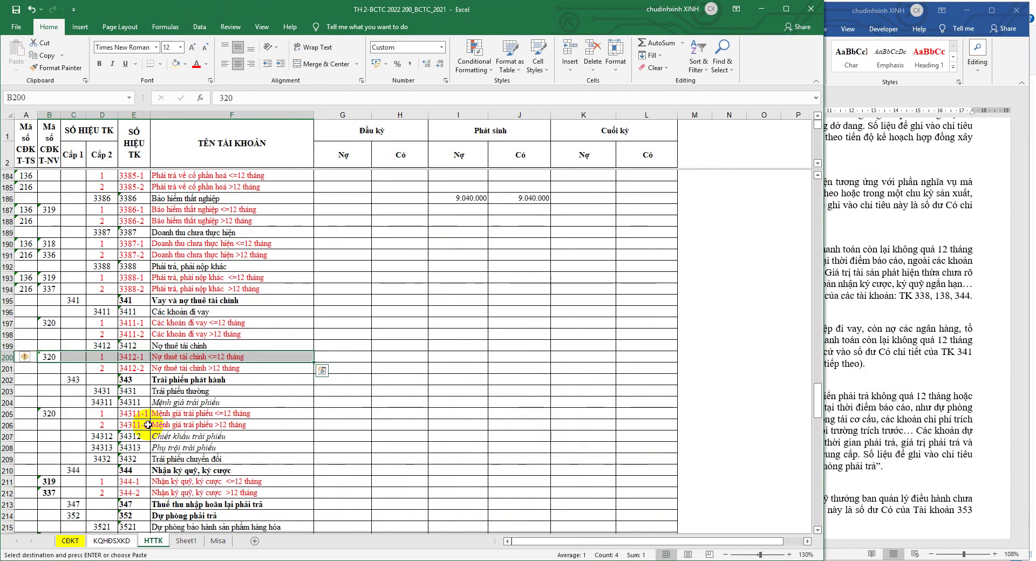
pyautogui.rightClick(50, 333)
pyautogui.click(61, 140)
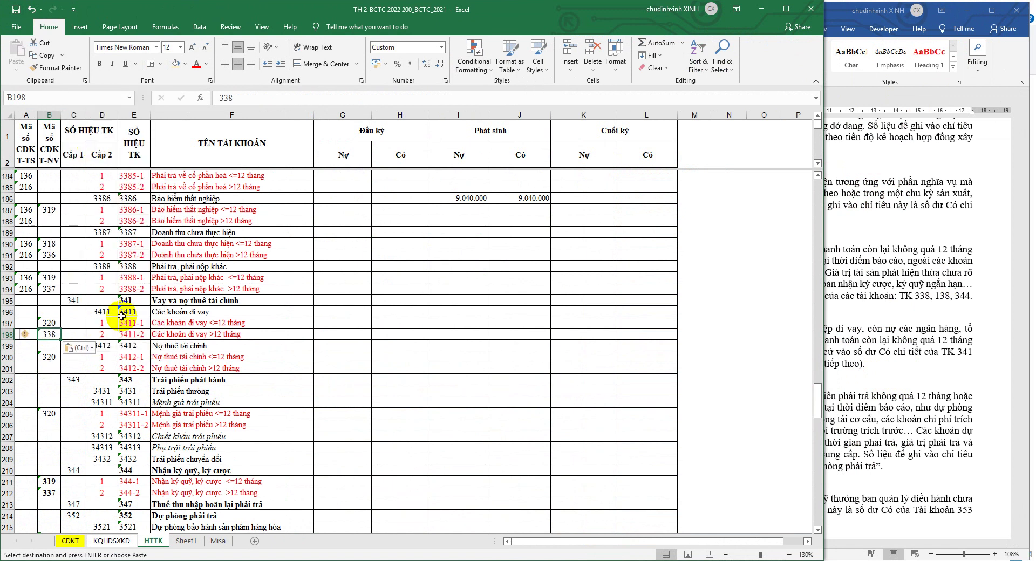
pyautogui.rightClick(146, 335)
pyautogui.click(183, 111)
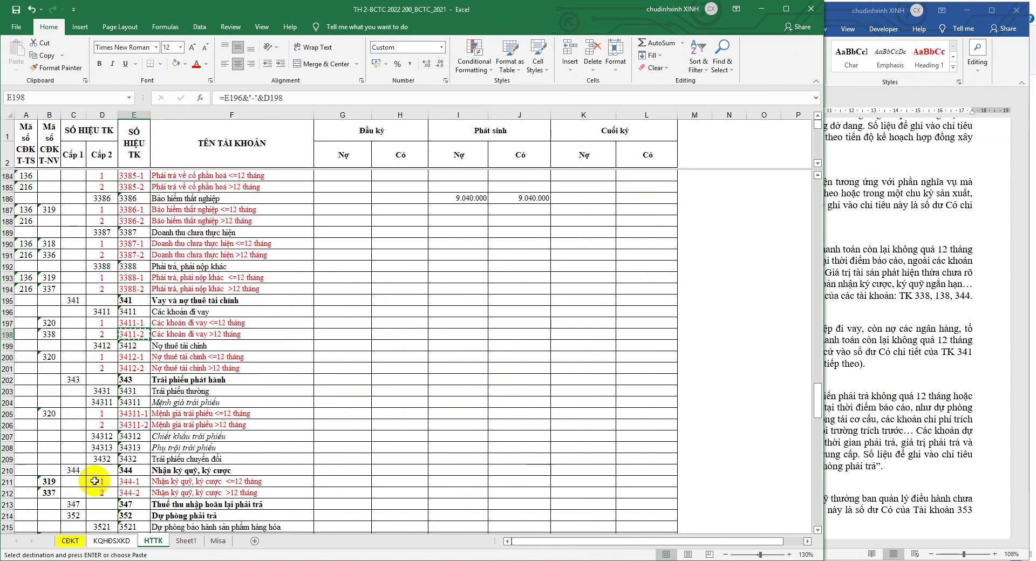
pyautogui.click(75, 542)
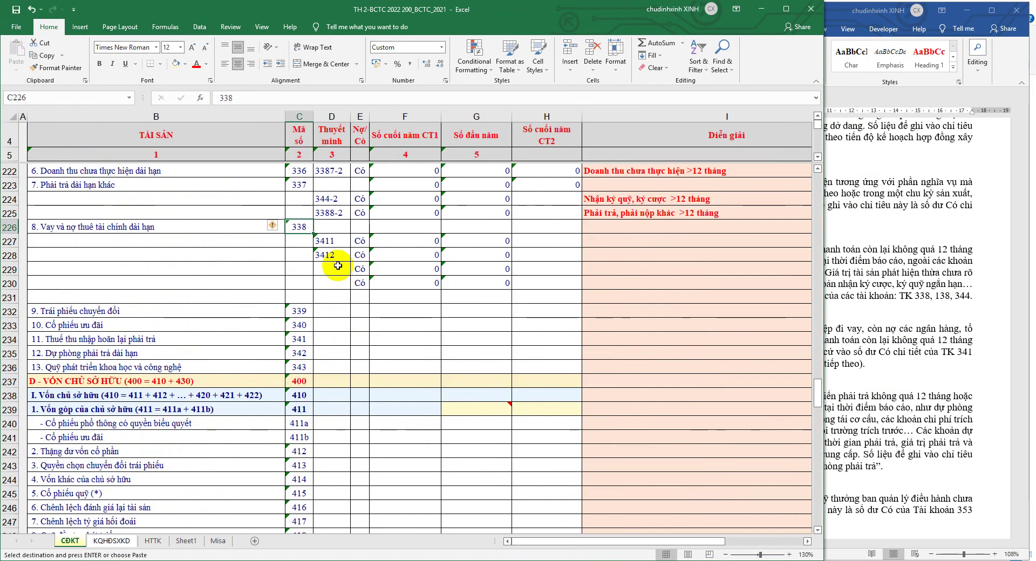
pyautogui.click(340, 241)
pyautogui.rightClick(343, 243)
pyautogui.click(379, 287)
# Tag account 3412-2 with code 338 on HTTK and copy its account number
pyautogui.click(152, 544)
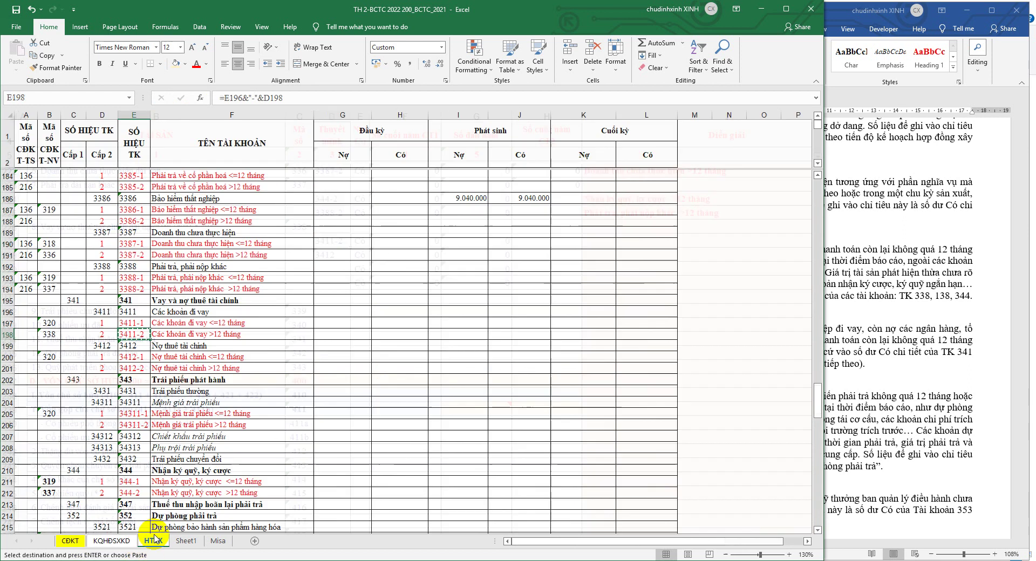
pyautogui.click(49, 333)
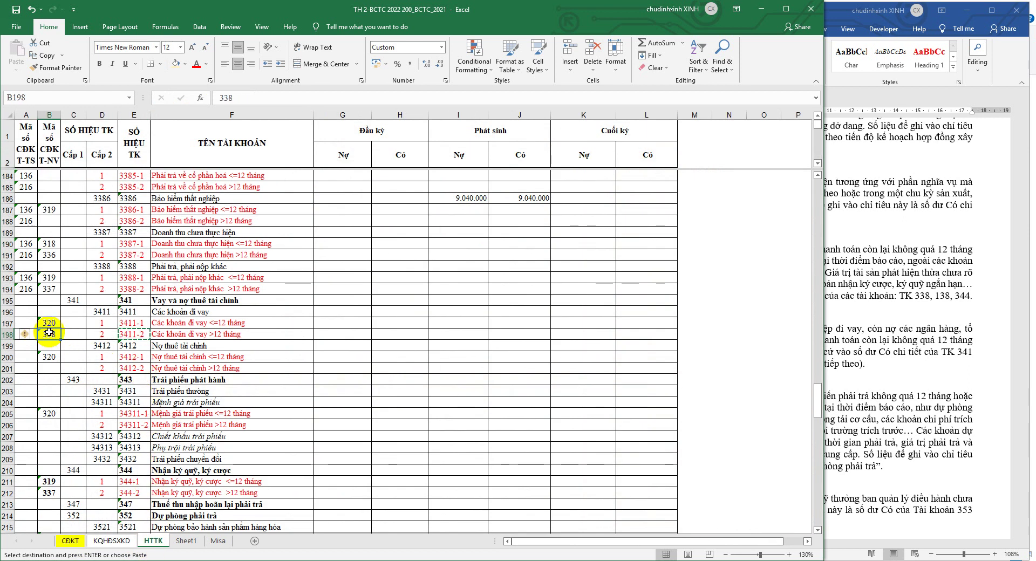
pyautogui.hotkey('ctrl', 'c')
pyautogui.click(52, 367)
pyautogui.hotkey('ctrl', 'v')
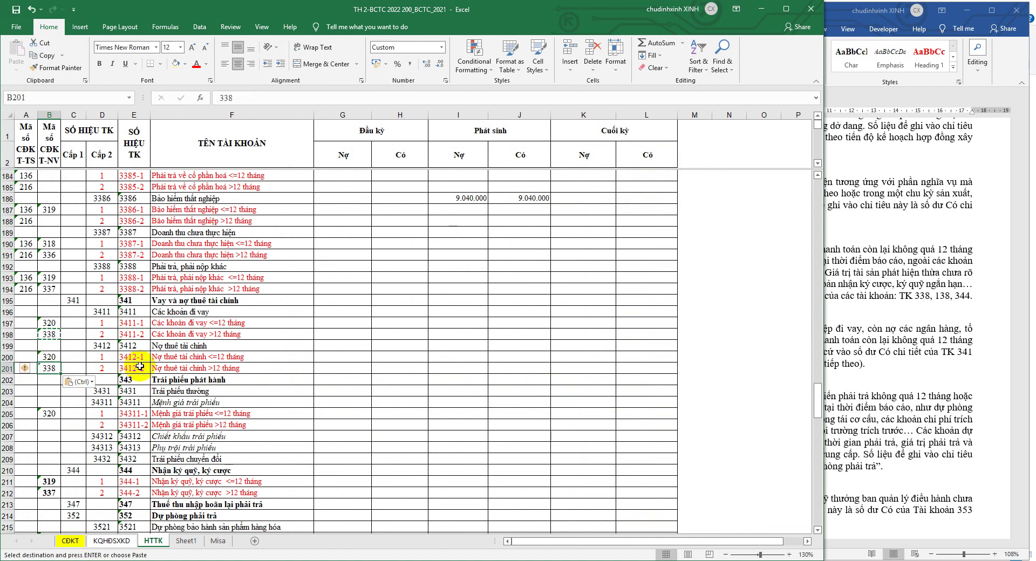
pyautogui.click(143, 369)
pyautogui.rightClick(142, 369)
pyautogui.click(167, 143)
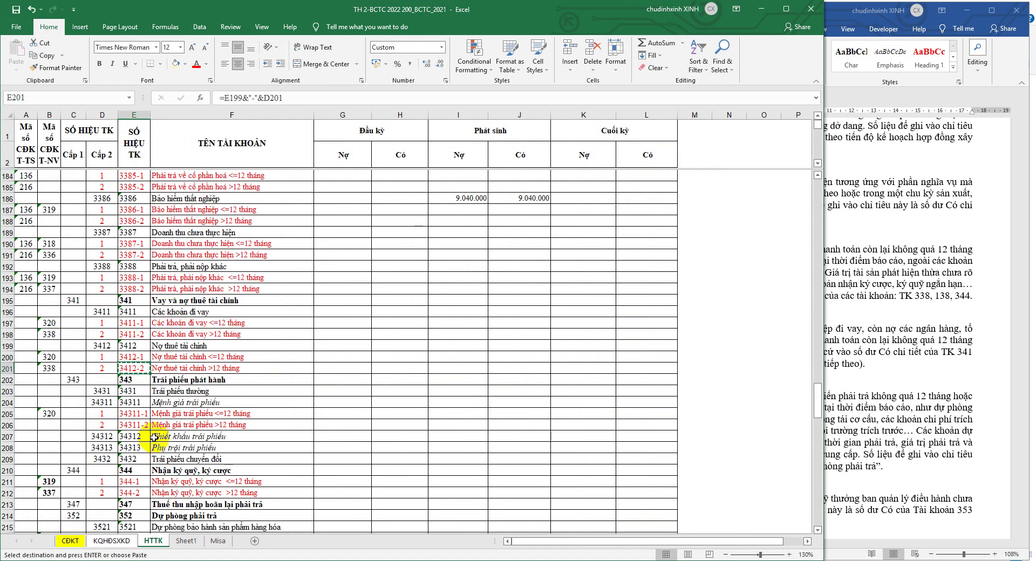
# Paste 3412-2 under line 338 on CDKT, moving it from row 229 to row 228
pyautogui.click(70, 541)
pyautogui.click(332, 270)
pyautogui.rightClick(331, 270)
pyautogui.click(361, 319)
pyautogui.click(17, 11)
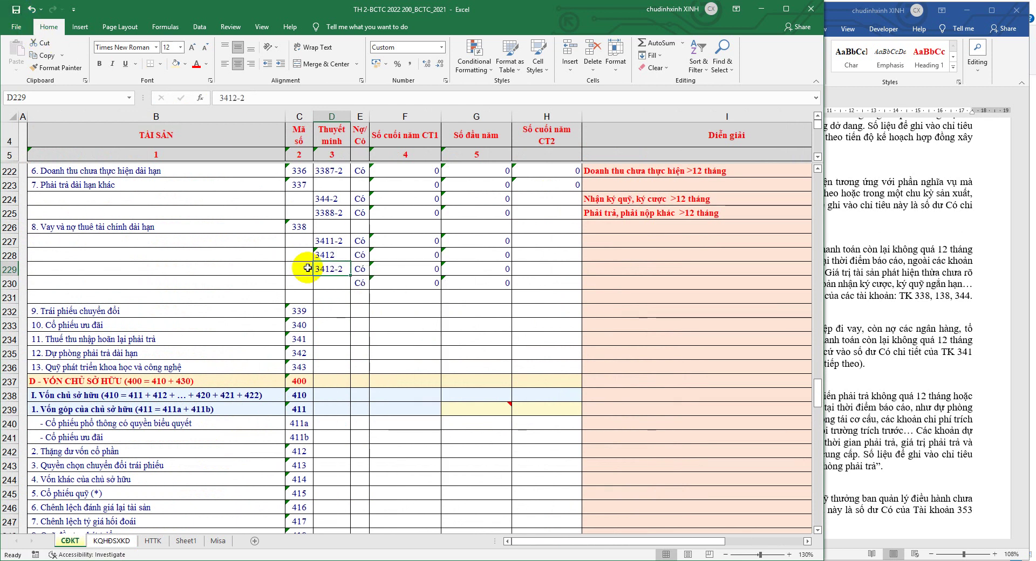
pyautogui.click(32, 9)
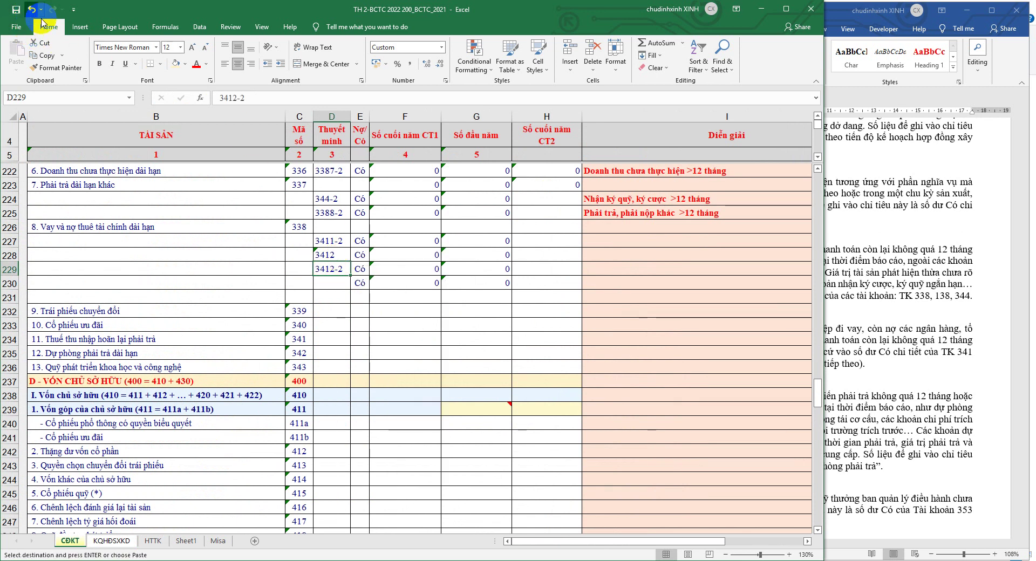
pyautogui.rightClick(335, 255)
pyautogui.press('Escape')
pyautogui.click(32, 9)
# Find and highlight the Mã số 338 paragraph in the Word accounting guidance
pyautogui.click(879, 302)
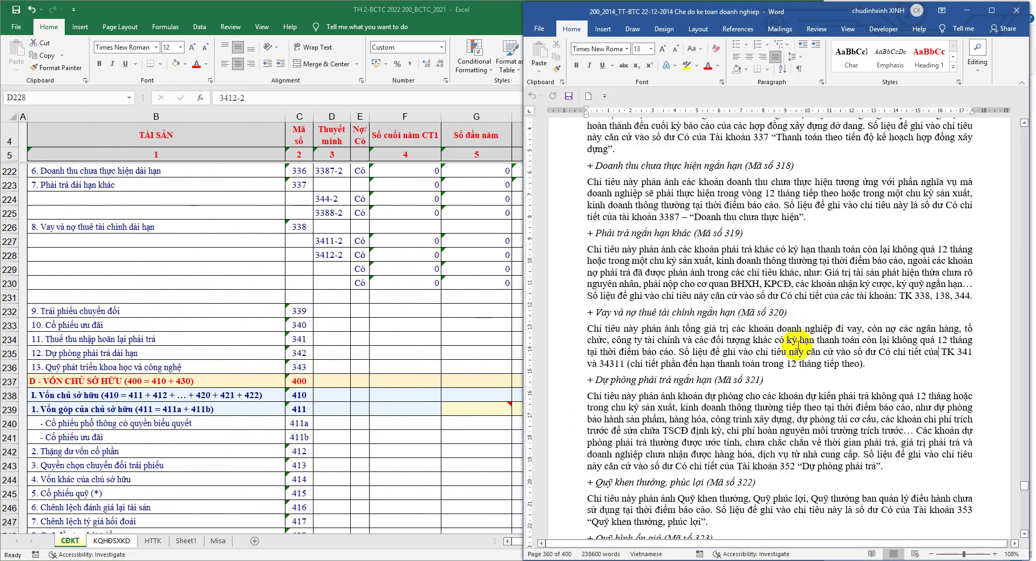
pyautogui.scroll(-5, 742, 359)
pyautogui.scroll(-5, 745, 367)
pyautogui.scroll(-5, 749, 378)
pyautogui.scroll(-5, 754, 393)
pyautogui.scroll(-5, 754, 393)
pyautogui.scroll(-5, 757, 397)
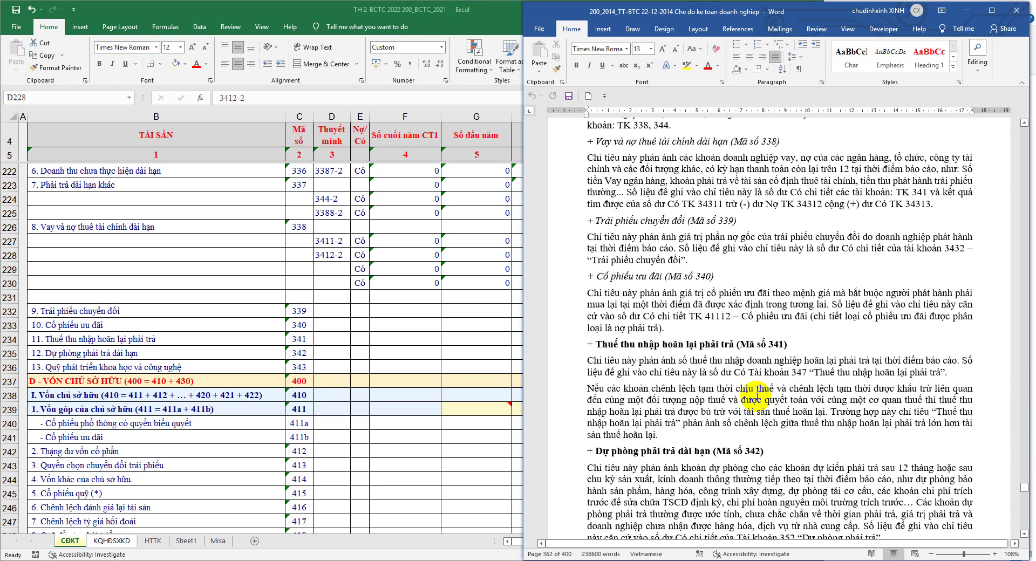
pyautogui.scroll(-4, 758, 395)
pyautogui.scroll(3, 772, 335)
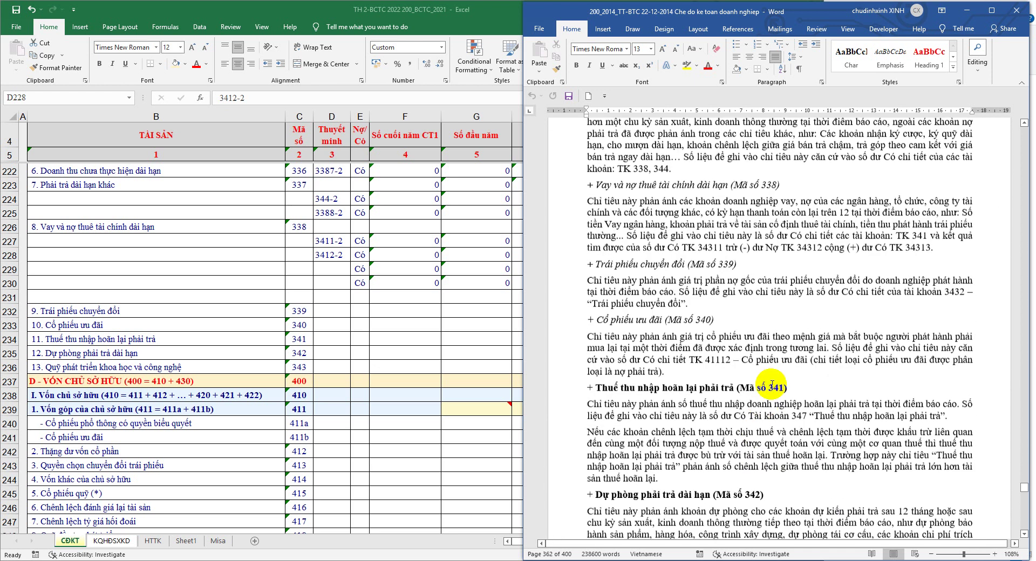
pyautogui.scroll(2, 783, 286)
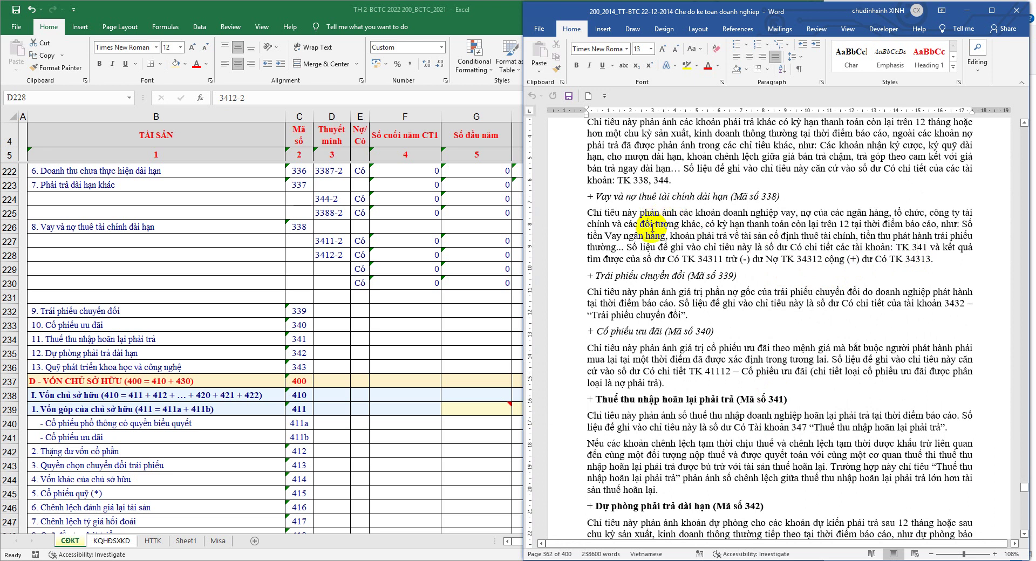
pyautogui.moveTo(588, 211); pyautogui.dragTo(868, 247)
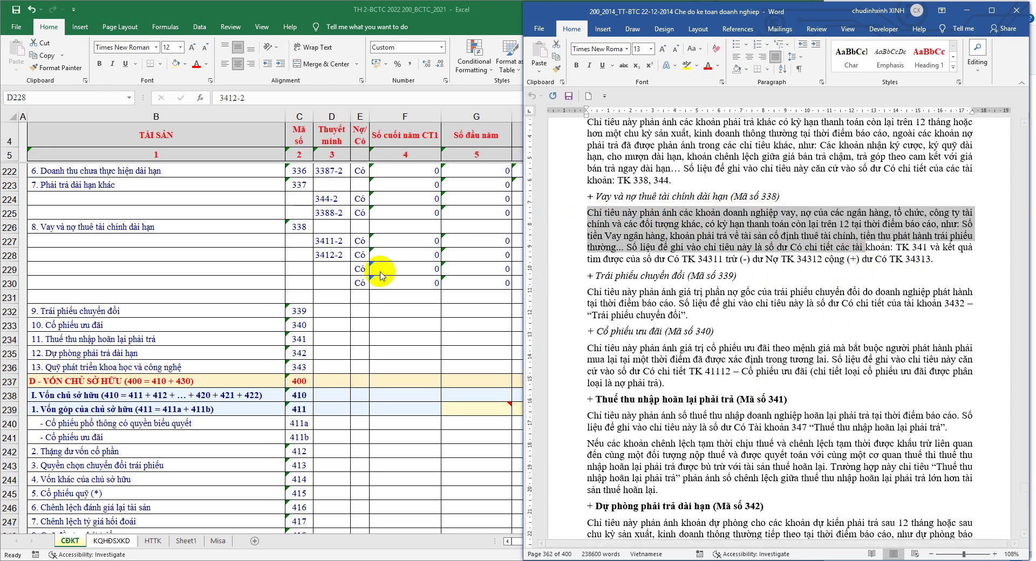
pyautogui.hotkey('alt', 'Tab')
pyautogui.hotkey('alt', 'Tab')
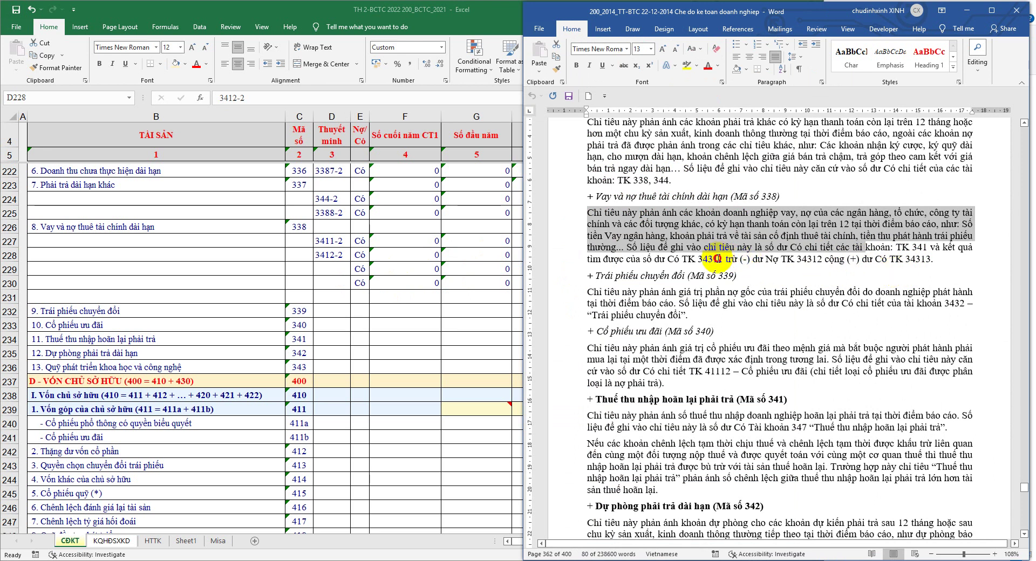
pyautogui.click(725, 264)
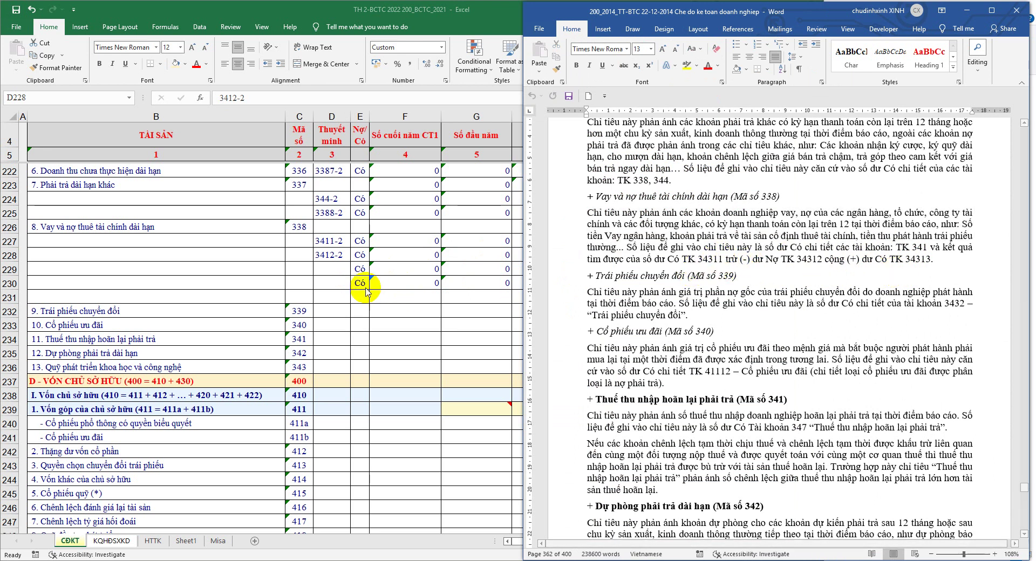
# Insert a blank row at row 230 on the CDKT sheet
pyautogui.hotkey('alt', 'Tab')
pyautogui.rightClick(10, 284)
pyautogui.click(68, 359)
pyautogui.hotkey('alt', 'Tab')
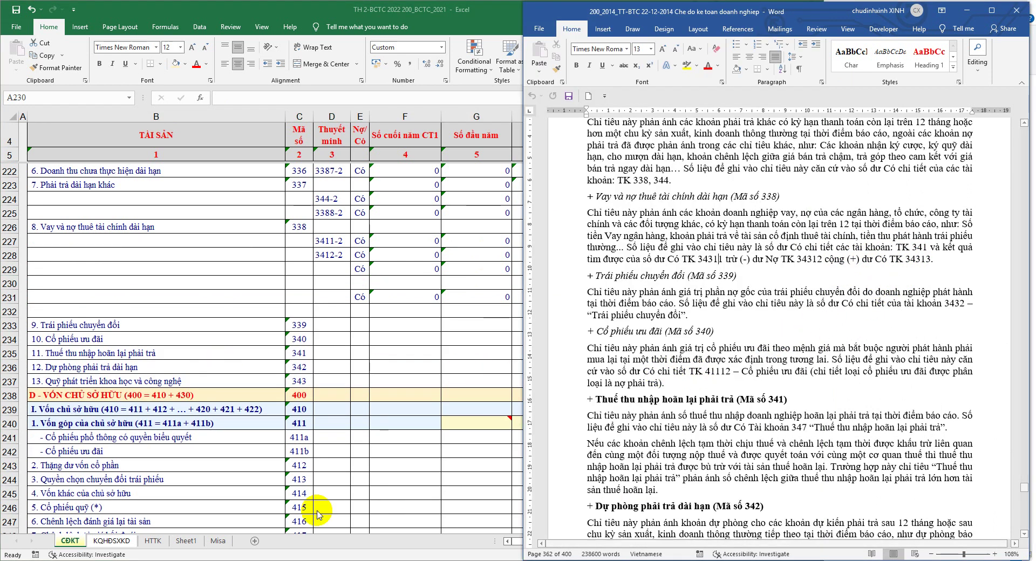
pyautogui.hotkey('alt', 'Tab')
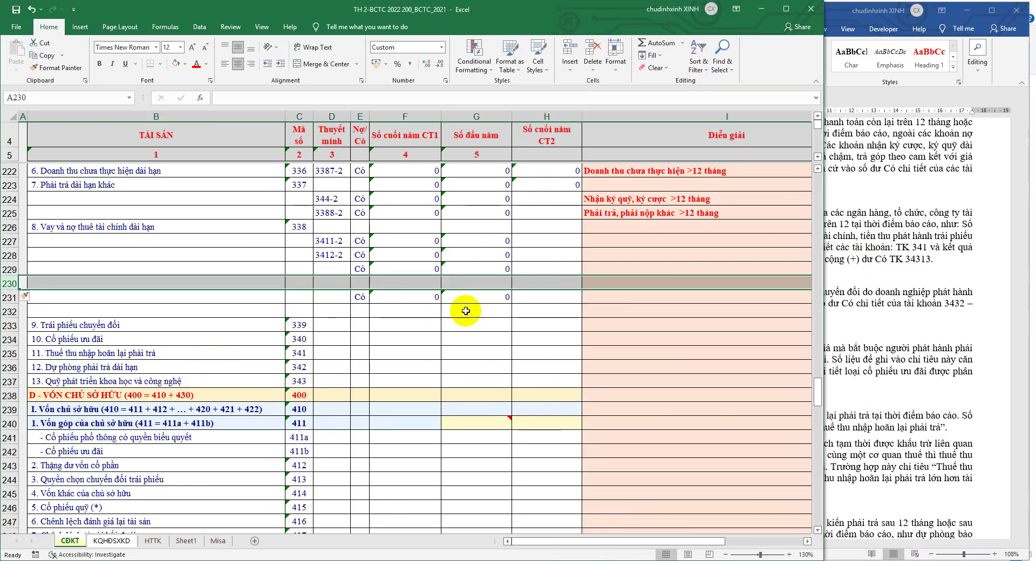
# Fill the I225 description formula down to row 232
pyautogui.click(626, 213)
pyautogui.click(786, 9)
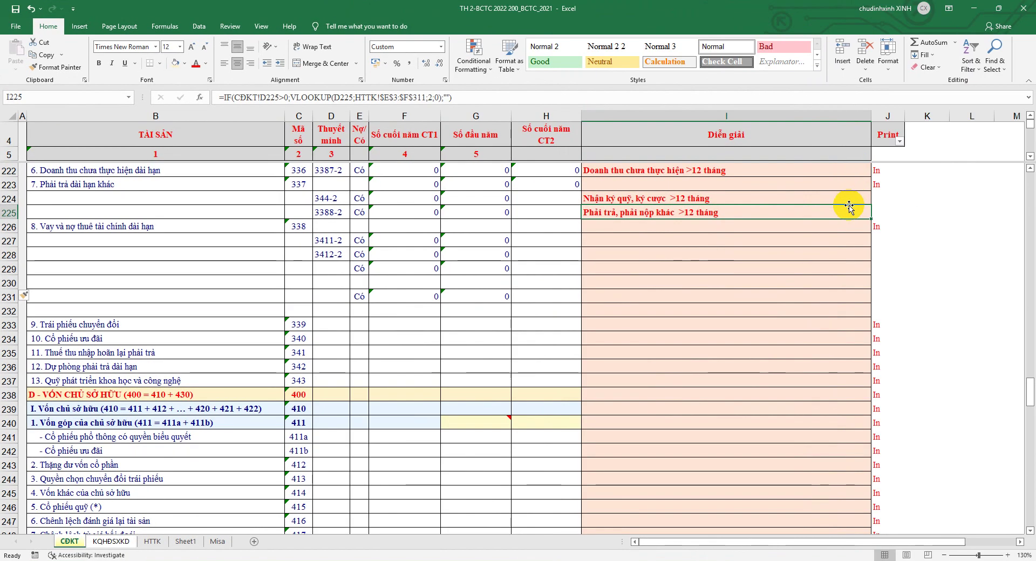
pyautogui.moveTo(871, 219); pyautogui.dragTo(842, 312)
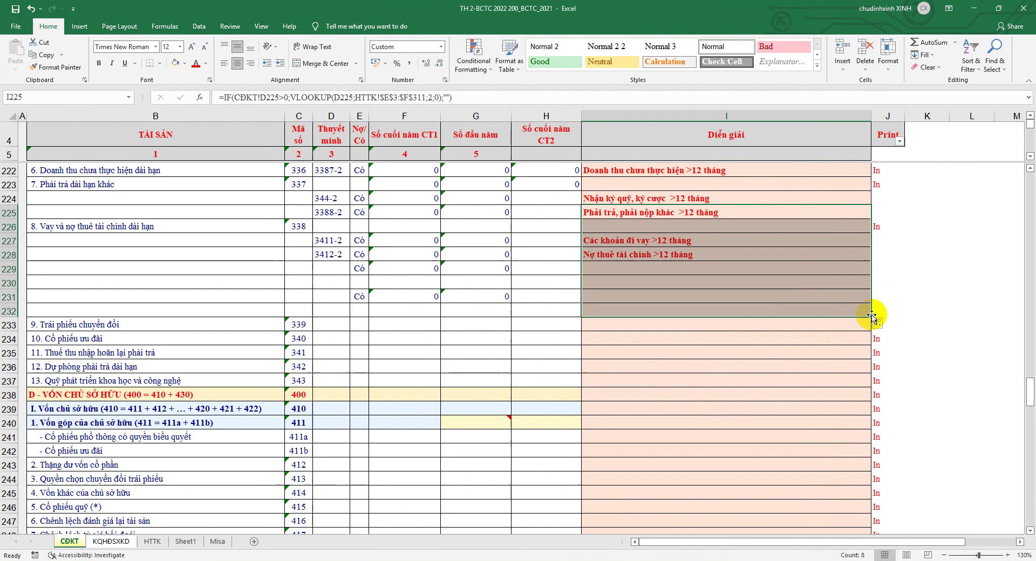
# Enter account 343 in D229 and fill Có down through row 232
pyautogui.click(305, 268)
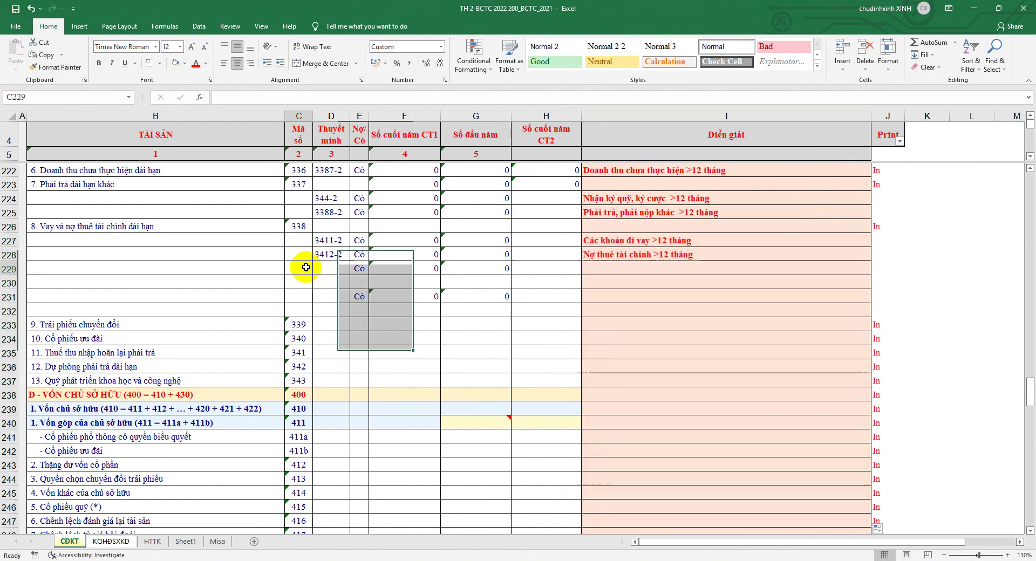
pyautogui.click(324, 268)
pyautogui.write('343')
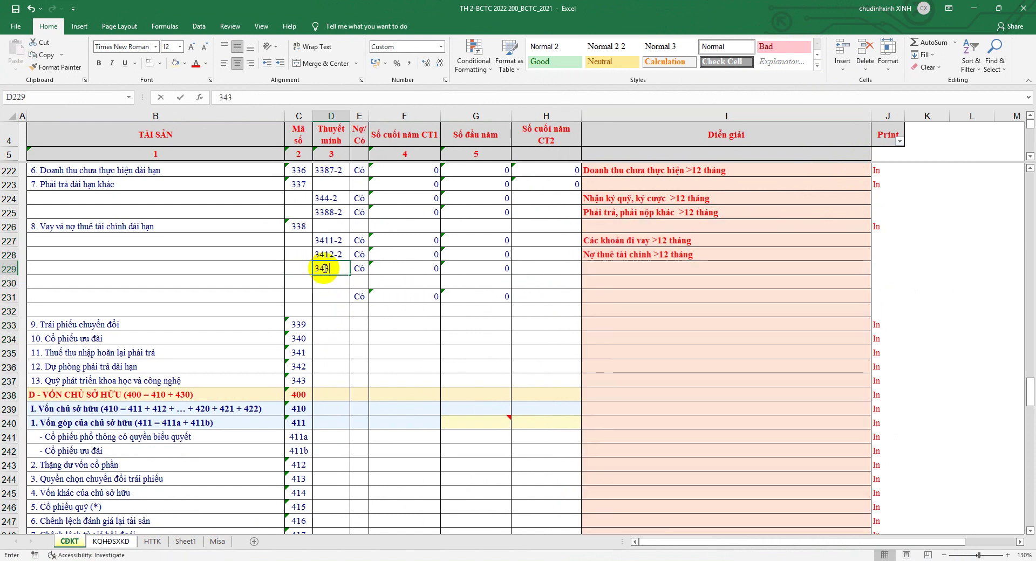
pyautogui.press('Return')
pyautogui.click(339, 267)
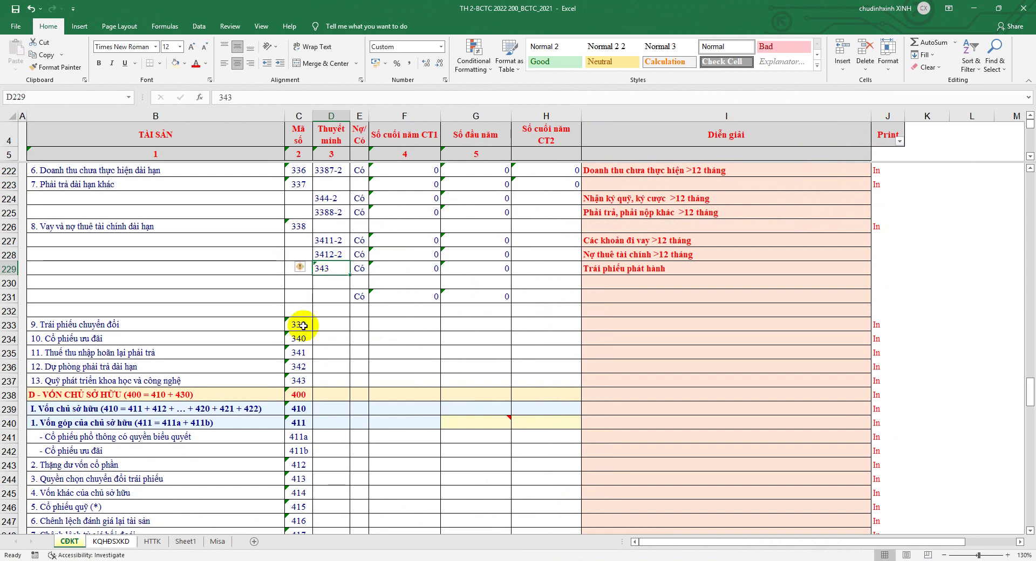
pyautogui.click(363, 274)
pyautogui.moveTo(369, 275); pyautogui.dragTo(367, 312)
pyautogui.hotkey('alt', 'Tab')
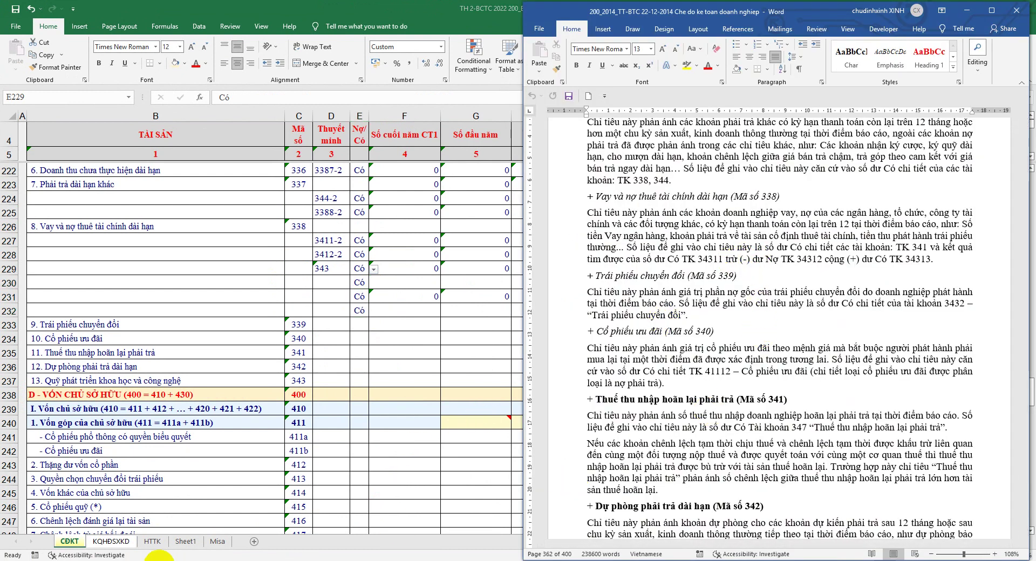
# Copy code 338 from CĐKT into HTTK cell B206 beside account 34311-2
pyautogui.click(157, 542)
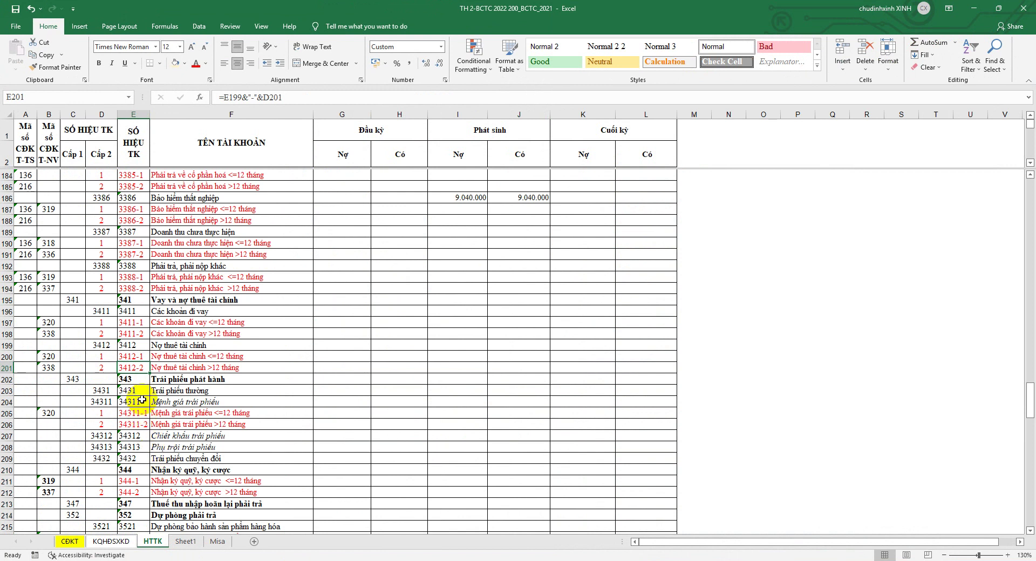
pyautogui.click(7, 425)
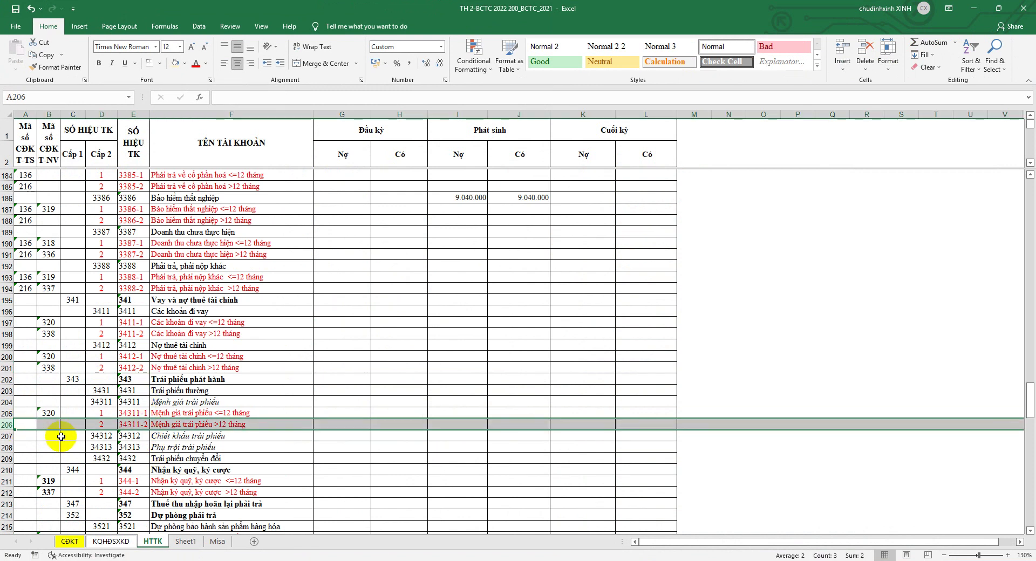
pyautogui.scroll(-1, 61, 437)
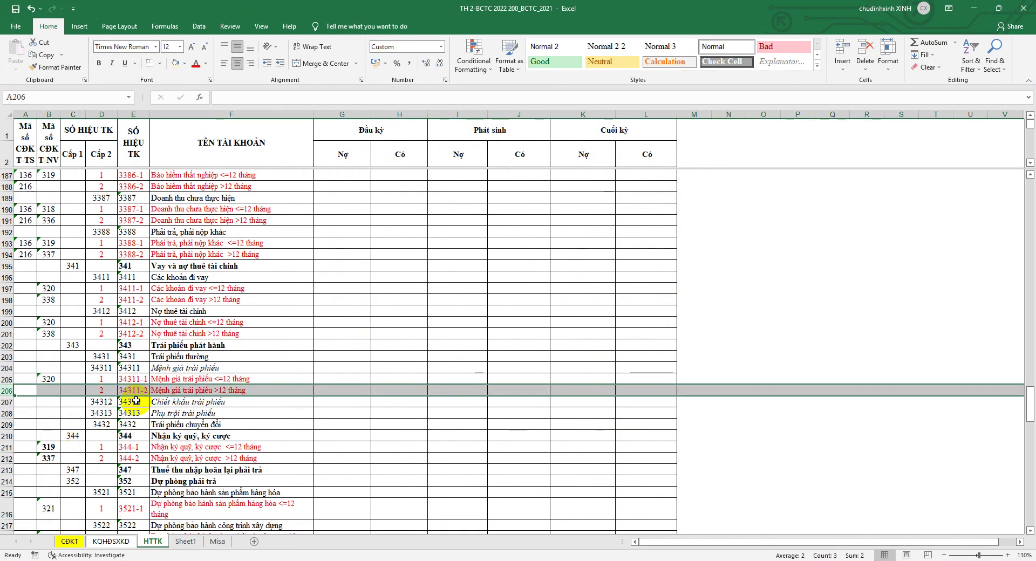
pyautogui.click(69, 541)
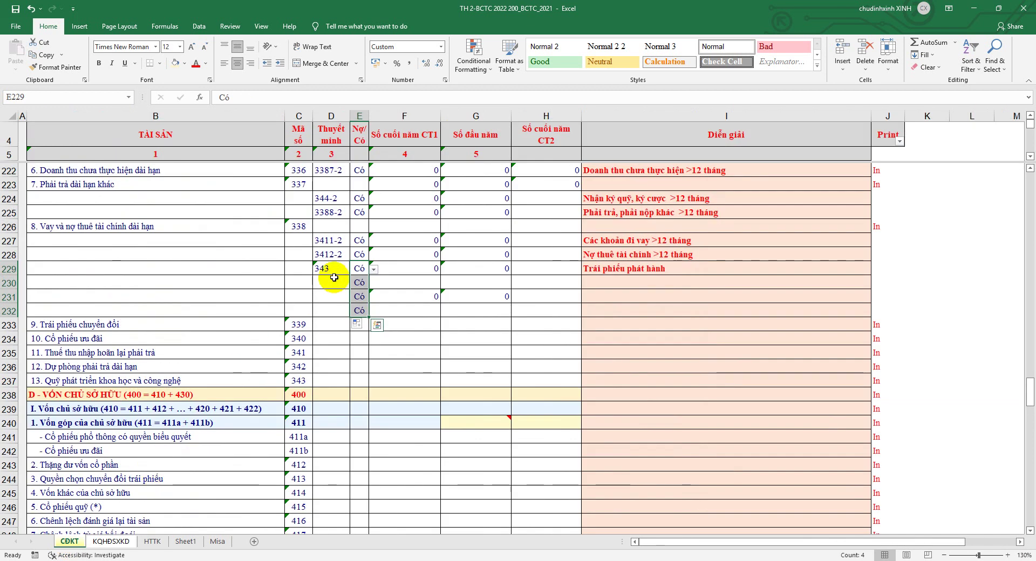
pyautogui.rightClick(298, 226)
pyautogui.click(331, 241)
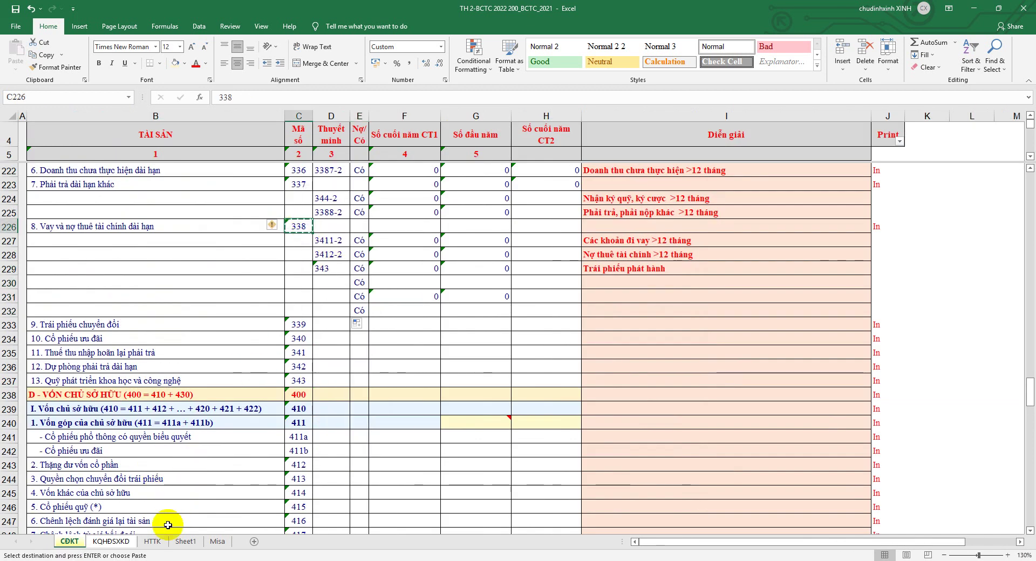
pyautogui.click(152, 541)
pyautogui.click(49, 390)
pyautogui.rightClick(49, 390)
pyautogui.click(74, 212)
# Paste account 34311-2 into CĐKT row 230 and save the workbook
pyautogui.click(142, 390)
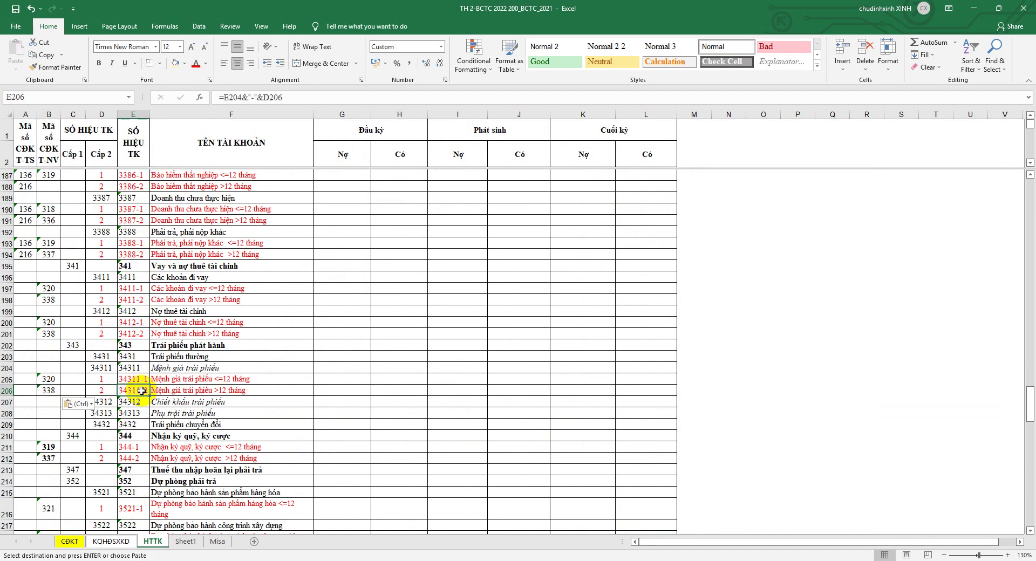
pyautogui.rightClick(142, 391)
pyautogui.click(180, 166)
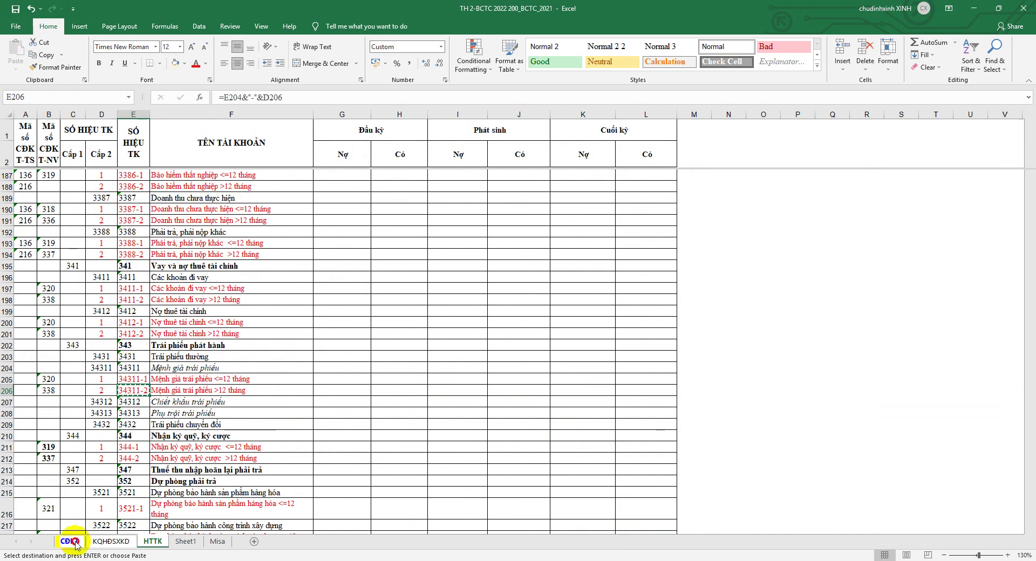
pyautogui.click(69, 542)
pyautogui.click(331, 282)
pyautogui.rightClick(330, 282)
pyautogui.click(371, 330)
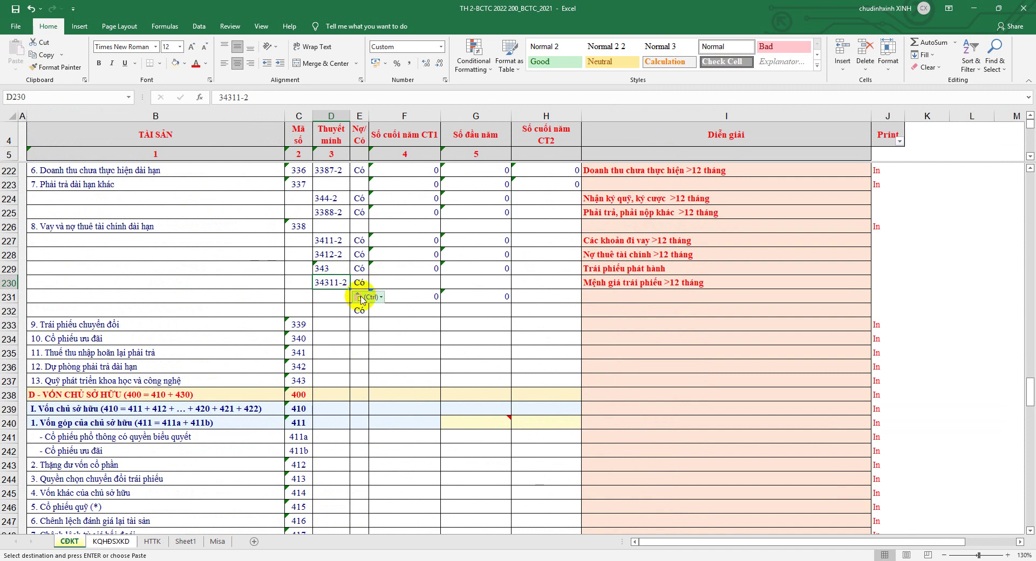
pyautogui.click(16, 9)
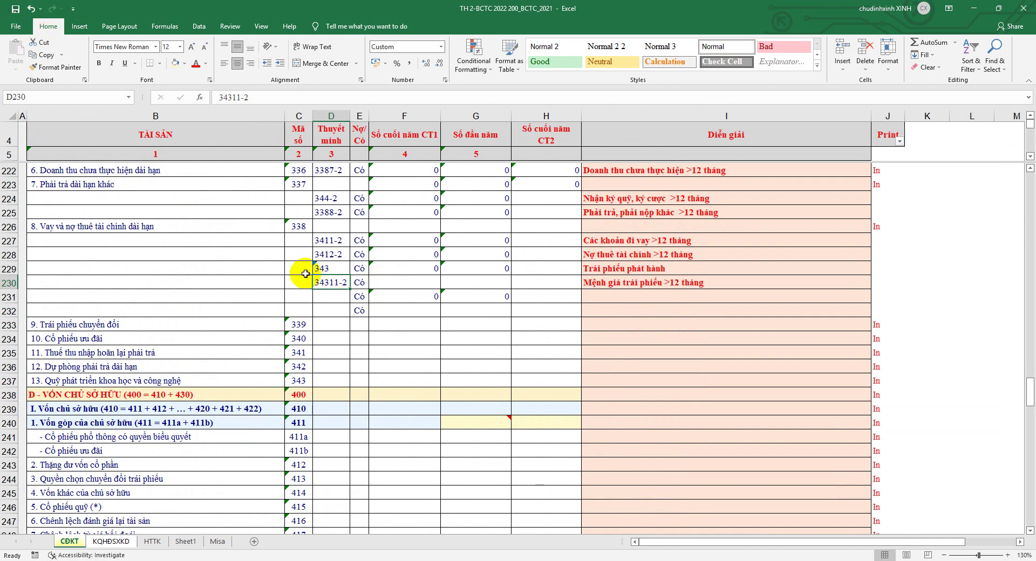
# Select the block of rows 229–232 across columns B to H
pyautogui.moveTo(323, 266); pyautogui.dragTo(332, 305)
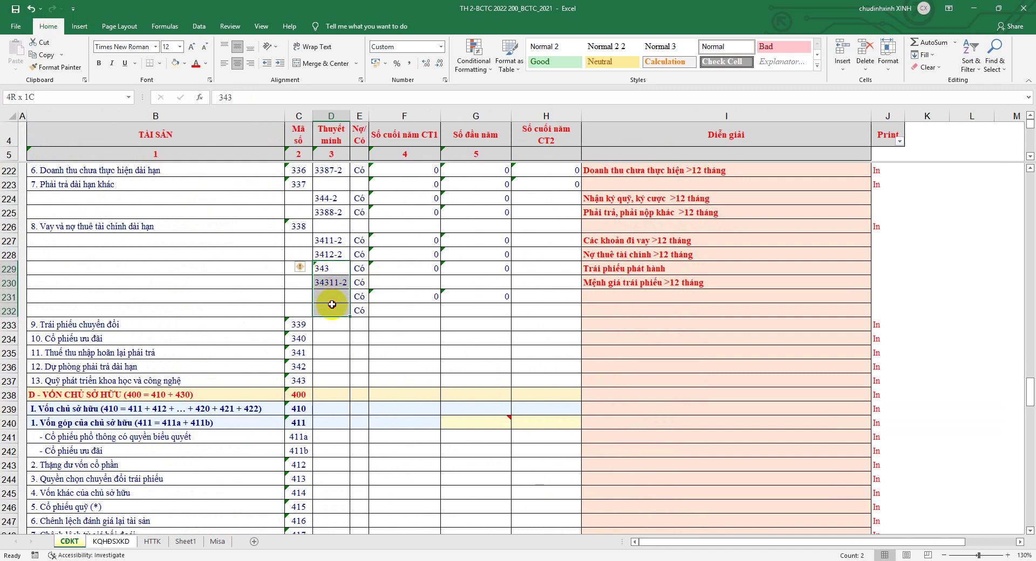
pyautogui.moveTo(533, 312)
pyautogui.mouseDown()
pyautogui.moveTo(273, 272)
pyautogui.moveTo(734, 309)
pyautogui.mouseUp()
pyautogui.click(264, 267)
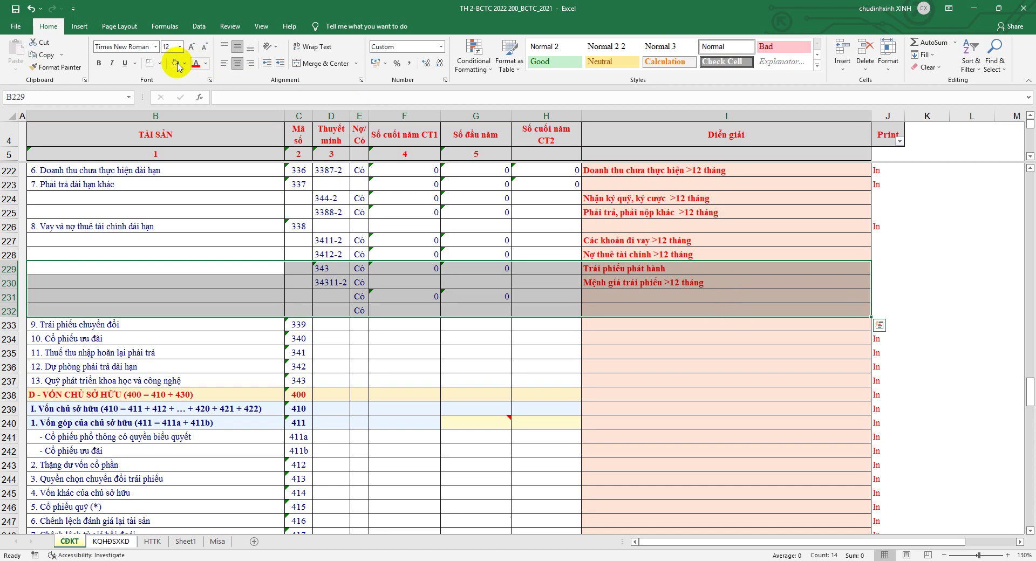
# Apply Outside Borders to rows 229–232 and bring the Word regulation for line 338 forward
pyautogui.click(160, 63)
pyautogui.click(158, 182)
pyautogui.click(298, 240)
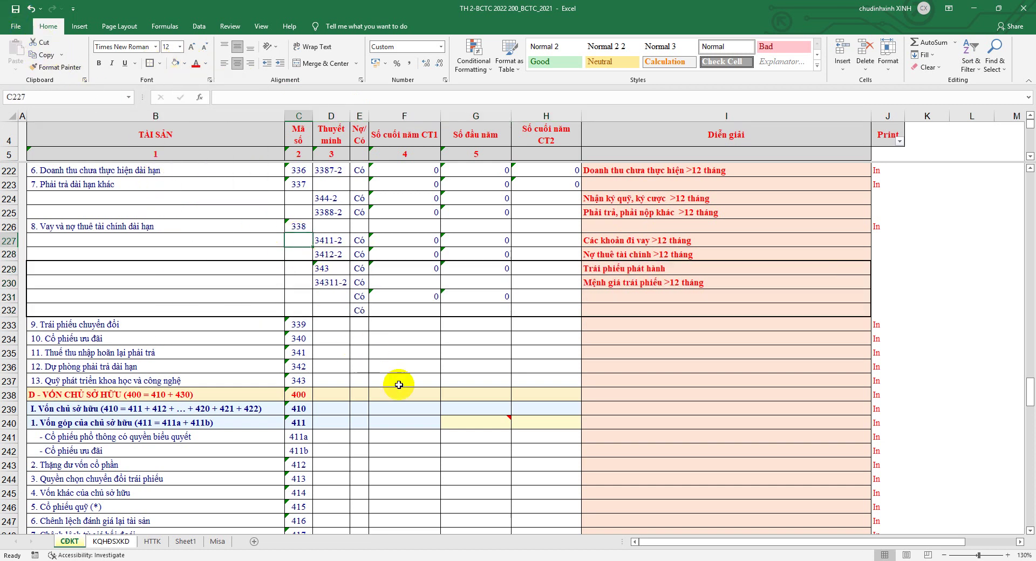
pyautogui.moveTo(289, 559)
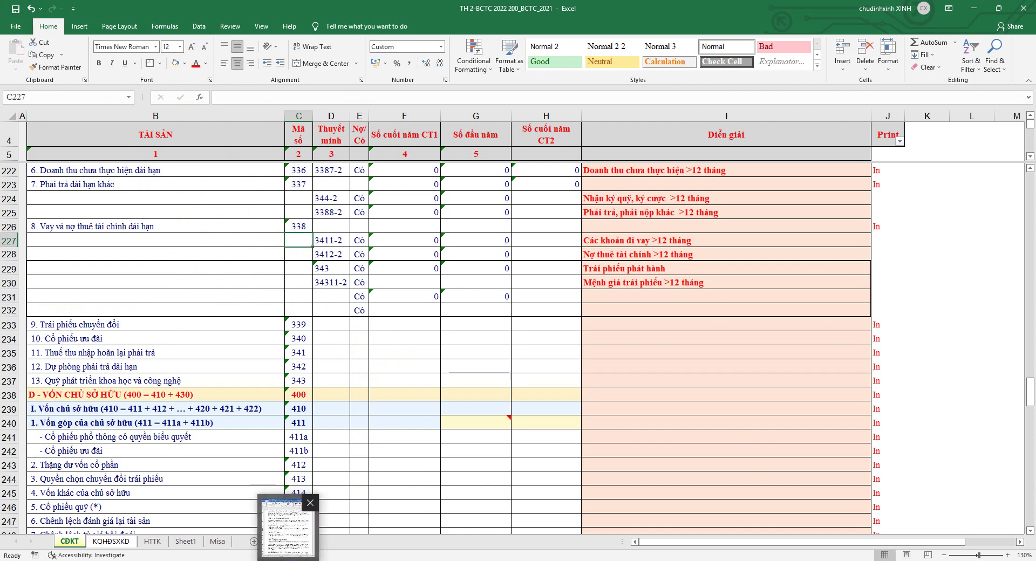
pyautogui.click(289, 521)
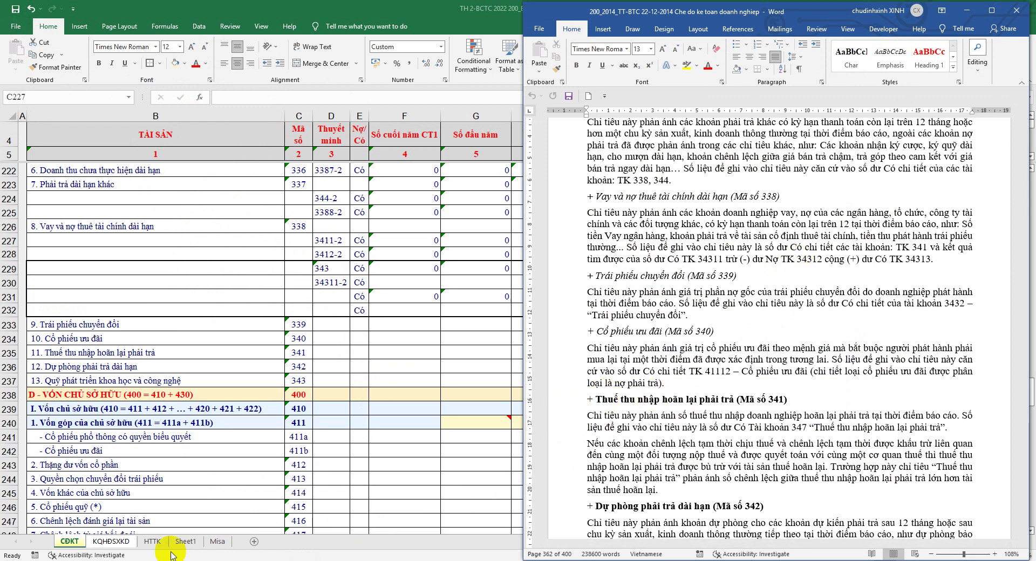
# Copy code 338 from HTTK B206 into B207 for account 34312, bond discount
pyautogui.click(153, 541)
pyautogui.scroll(-1, 194, 463)
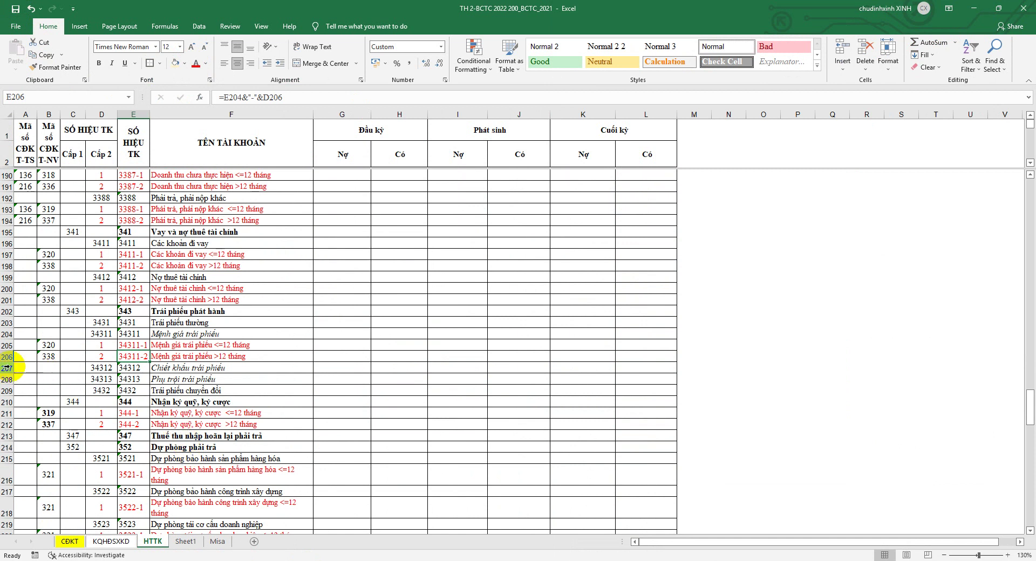
pyautogui.click(7, 368)
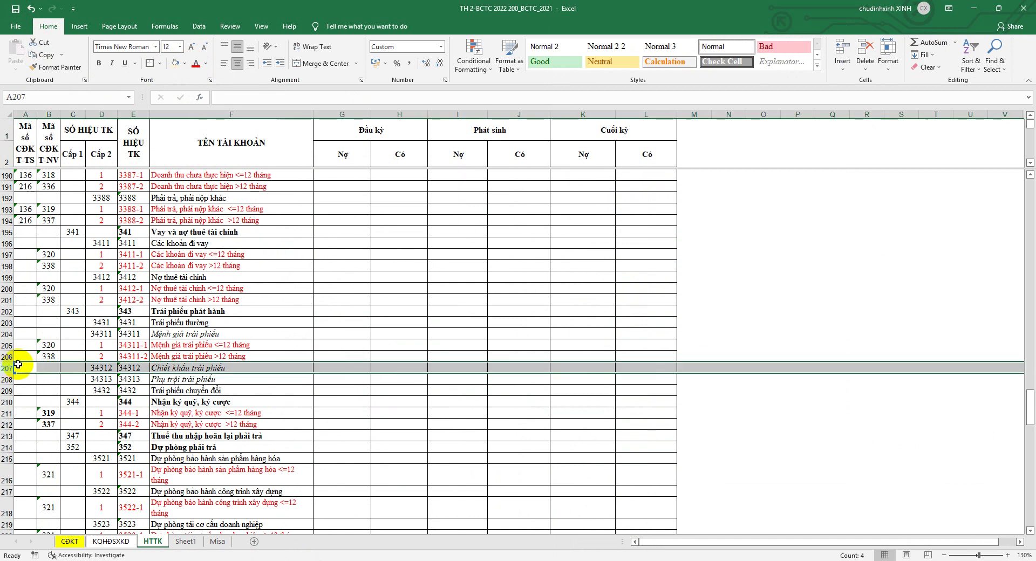
pyautogui.click(49, 357)
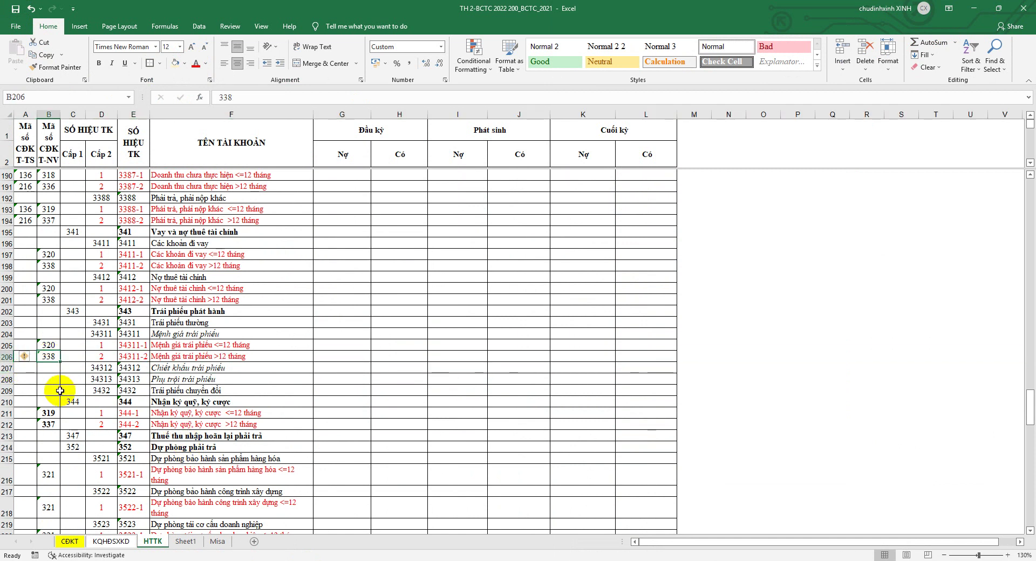
pyautogui.hotkey('ctrl', 'c')
pyautogui.press('Down')
pyautogui.hotkey('ctrl', 'v')
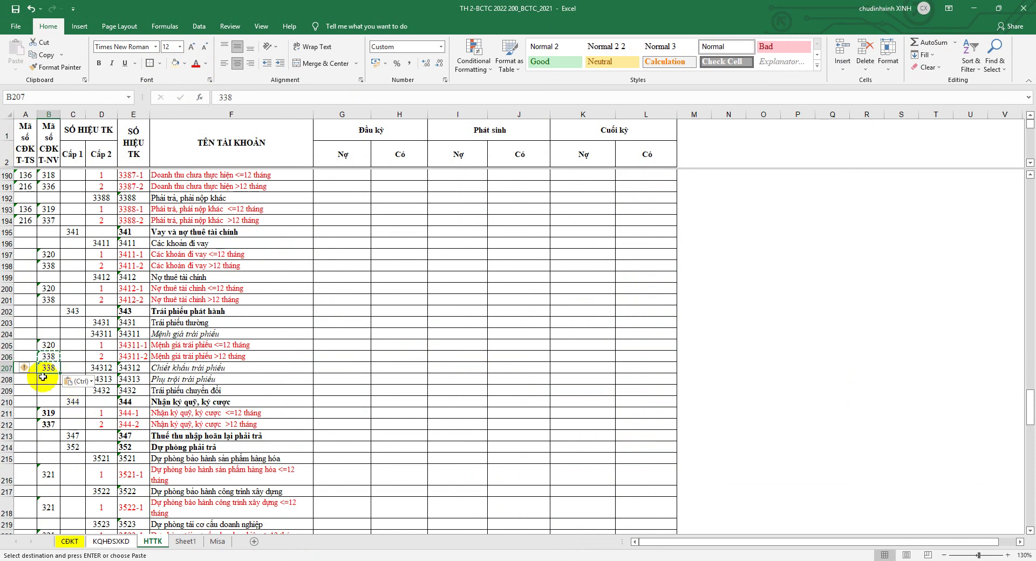
pyautogui.click(7, 368)
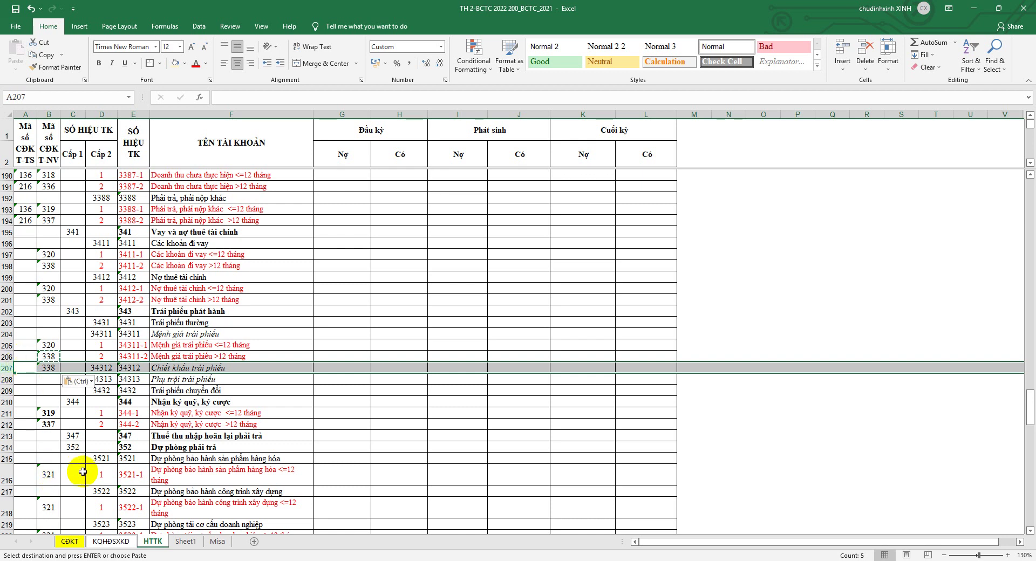
pyautogui.click(52, 370)
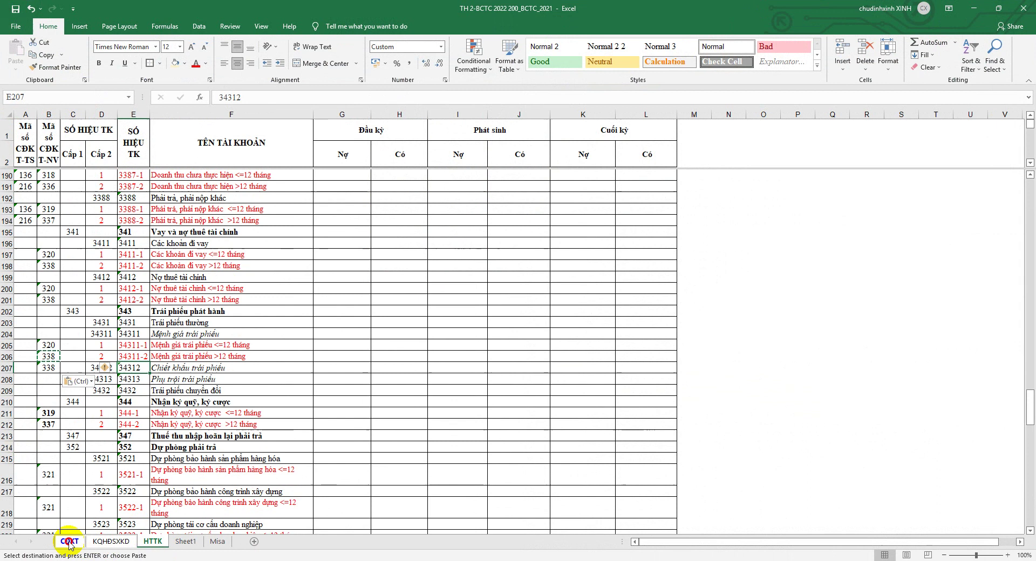
pyautogui.click(69, 542)
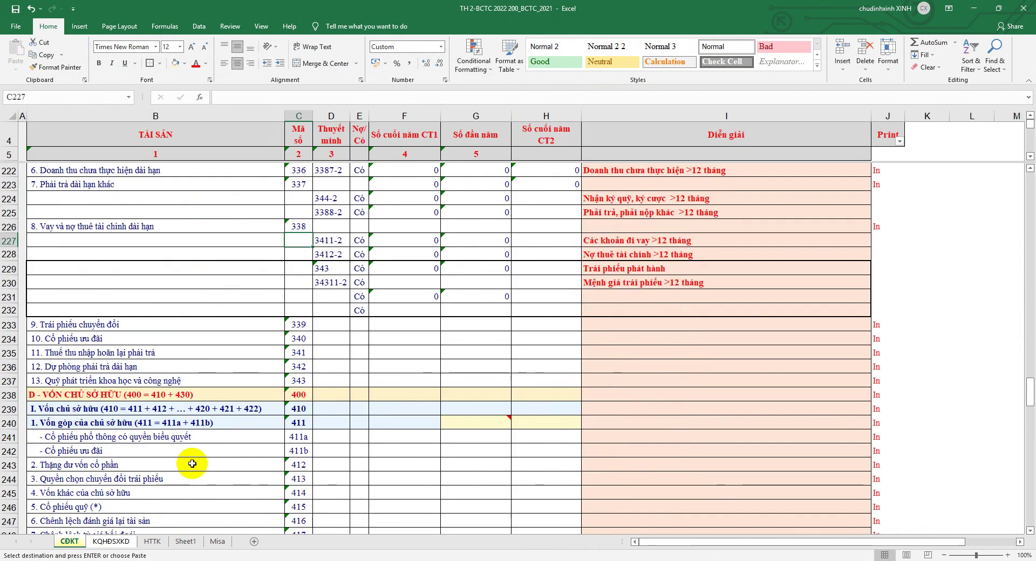
pyautogui.press('Escape')
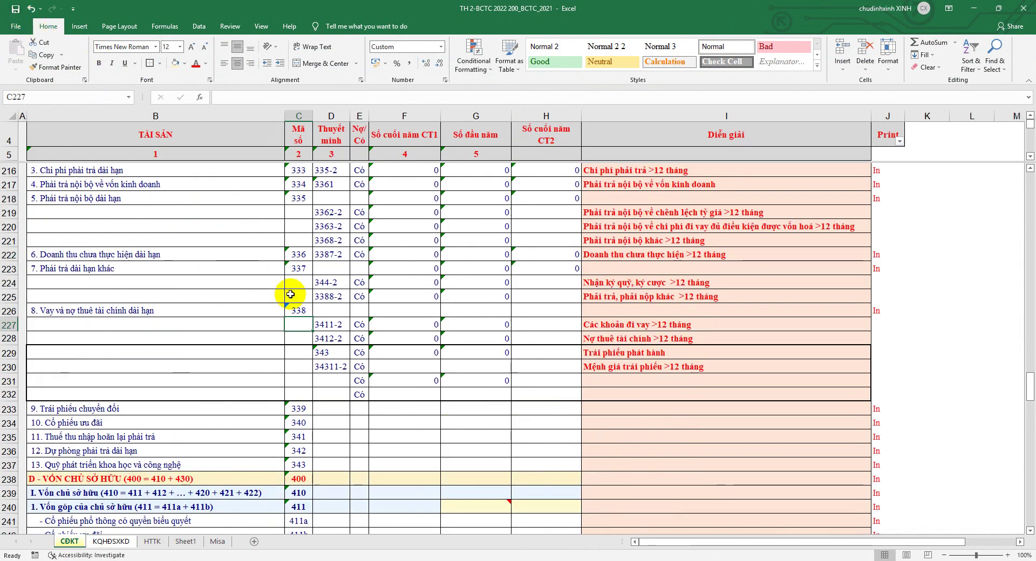
pyautogui.scroll(4, 280, 293)
pyautogui.scroll(5, 278, 307)
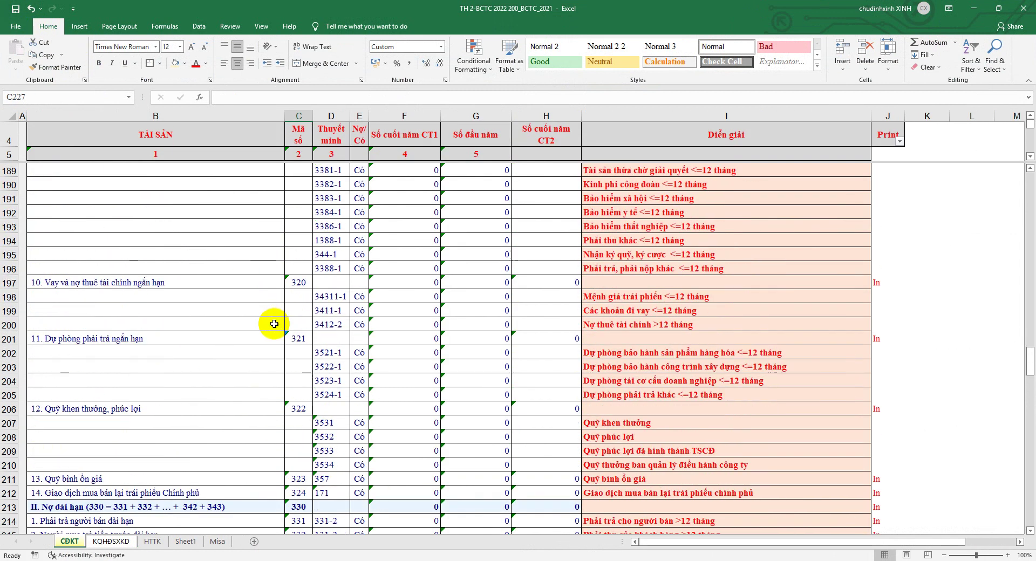
pyautogui.scroll(3, 274, 324)
pyautogui.scroll(2, 275, 323)
pyautogui.scroll(3, 274, 324)
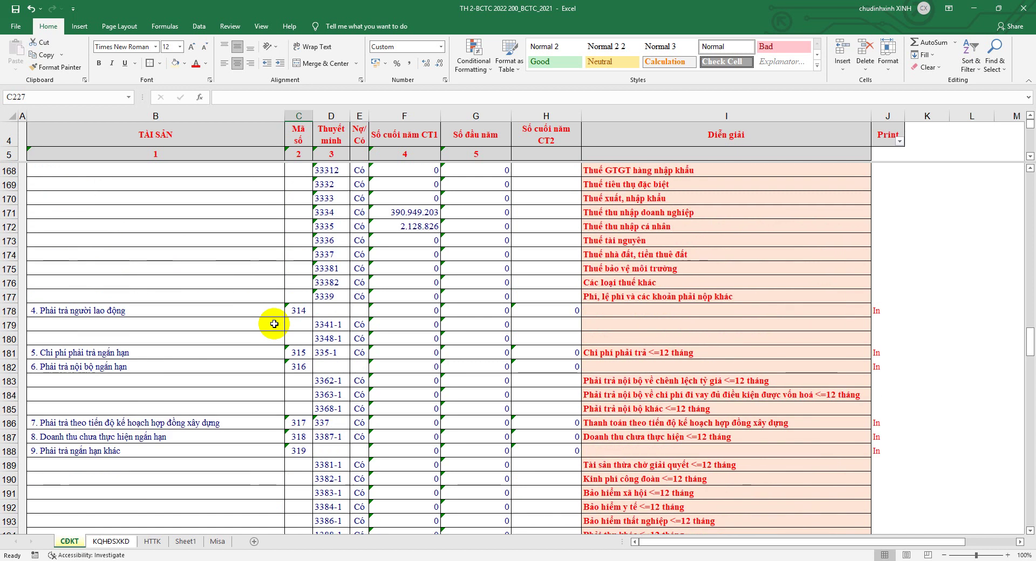
pyautogui.scroll(2, 274, 324)
pyautogui.scroll(1, 275, 324)
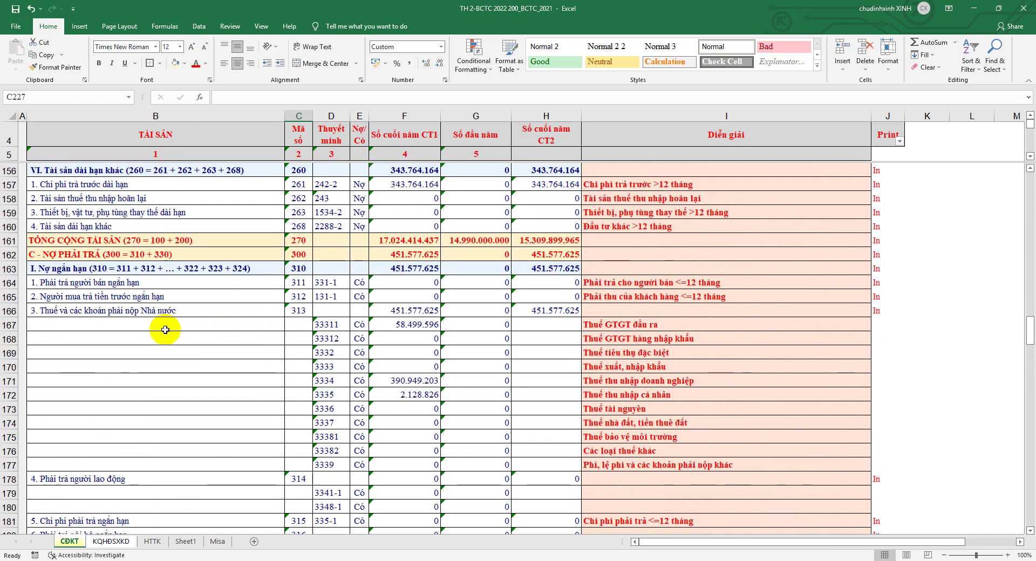
pyautogui.scroll(-4, 165, 330)
pyautogui.scroll(-2, 166, 330)
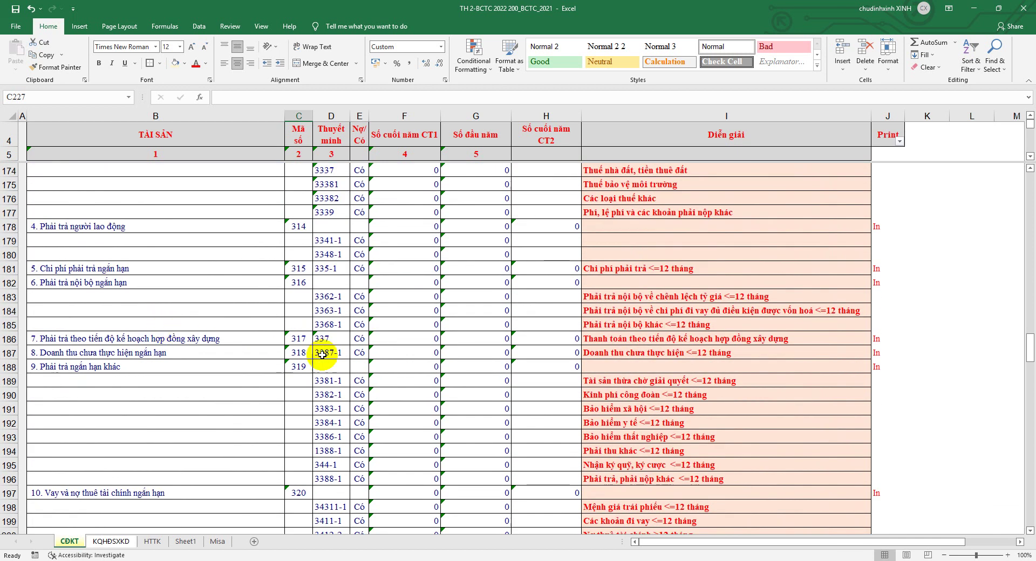
pyautogui.scroll(2, 391, 364)
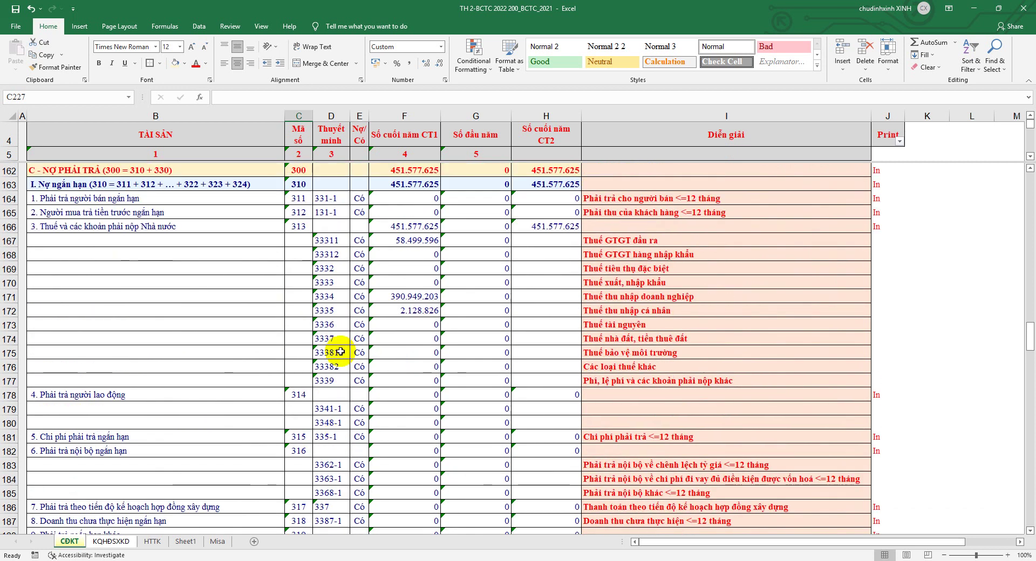
pyautogui.scroll(-2, 332, 354)
pyautogui.scroll(-2, 332, 354)
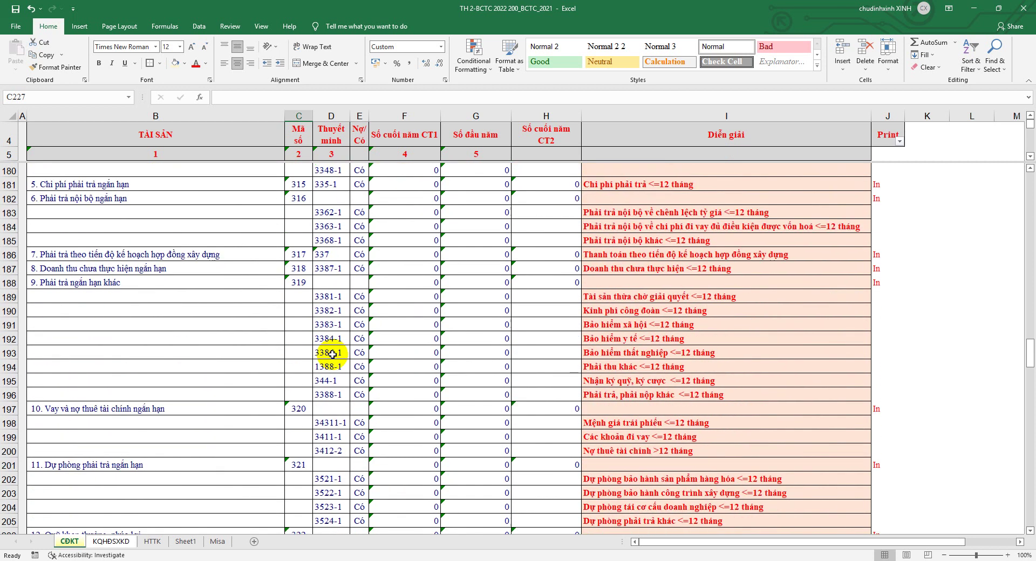
pyautogui.scroll(-1, 332, 355)
pyautogui.scroll(-1, 332, 354)
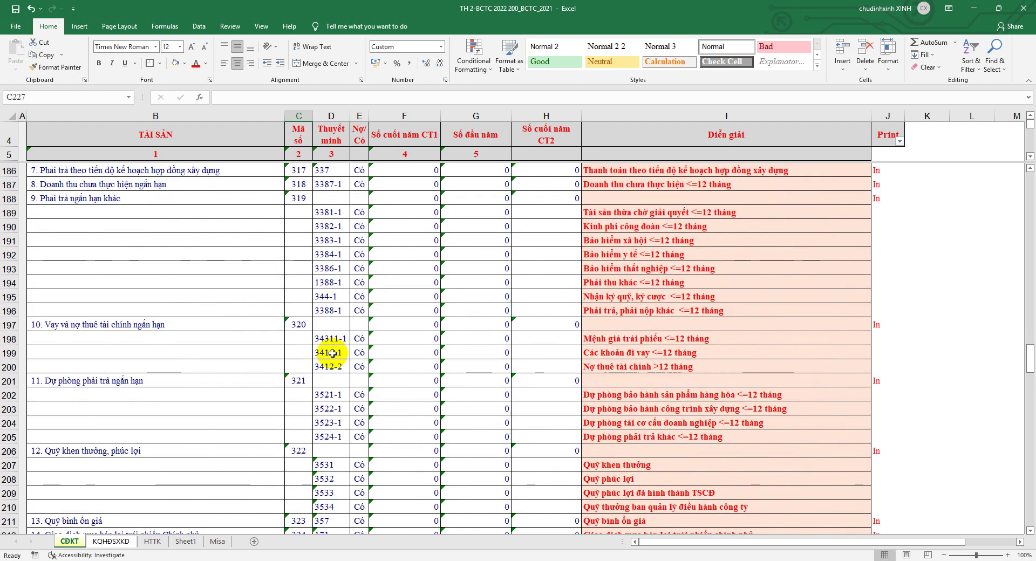
pyautogui.scroll(-1, 339, 355)
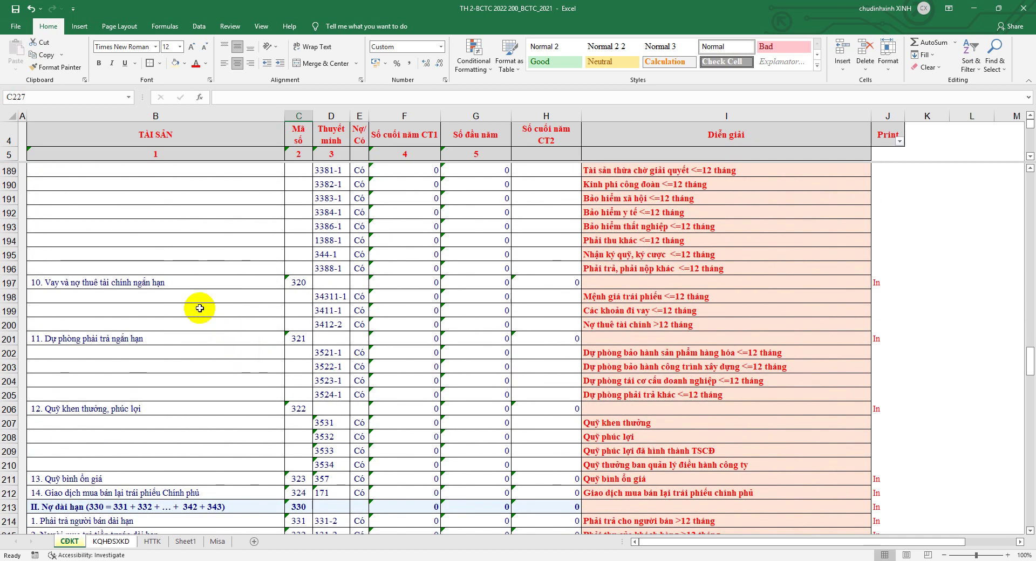
pyautogui.click(178, 282)
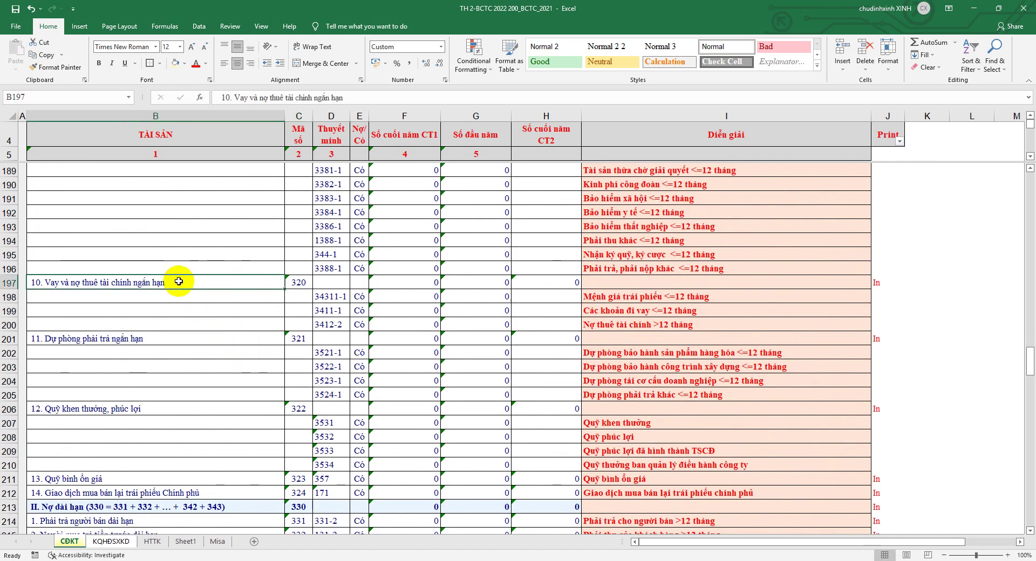
pyautogui.scroll(-1, 171, 334)
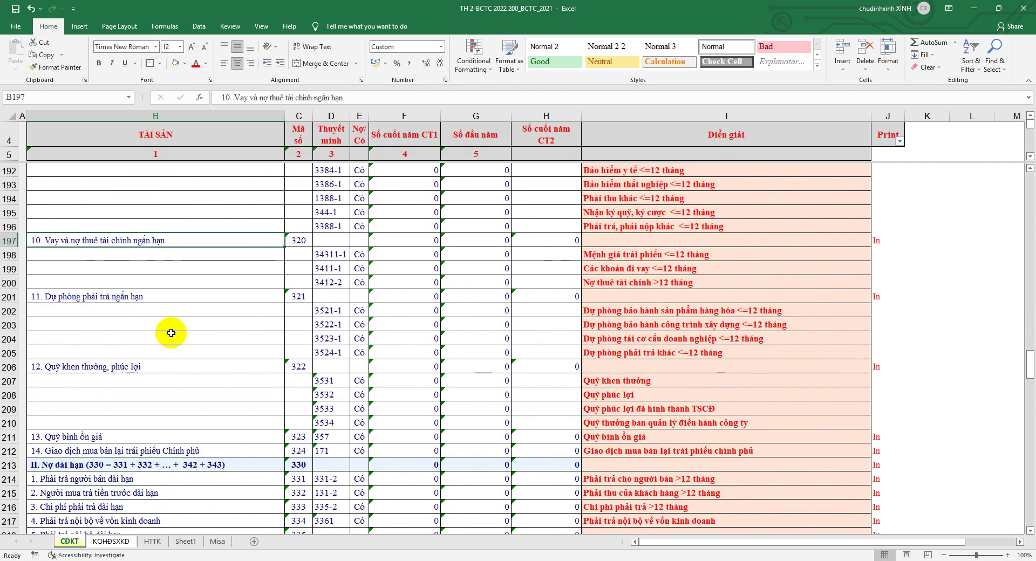
pyautogui.scroll(-1, 227, 330)
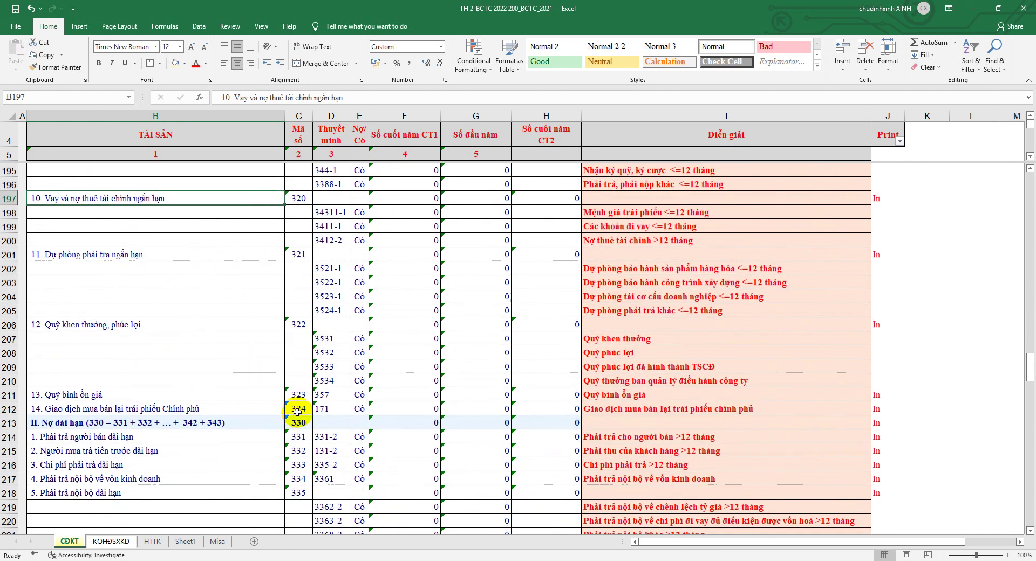
pyautogui.click(324, 409)
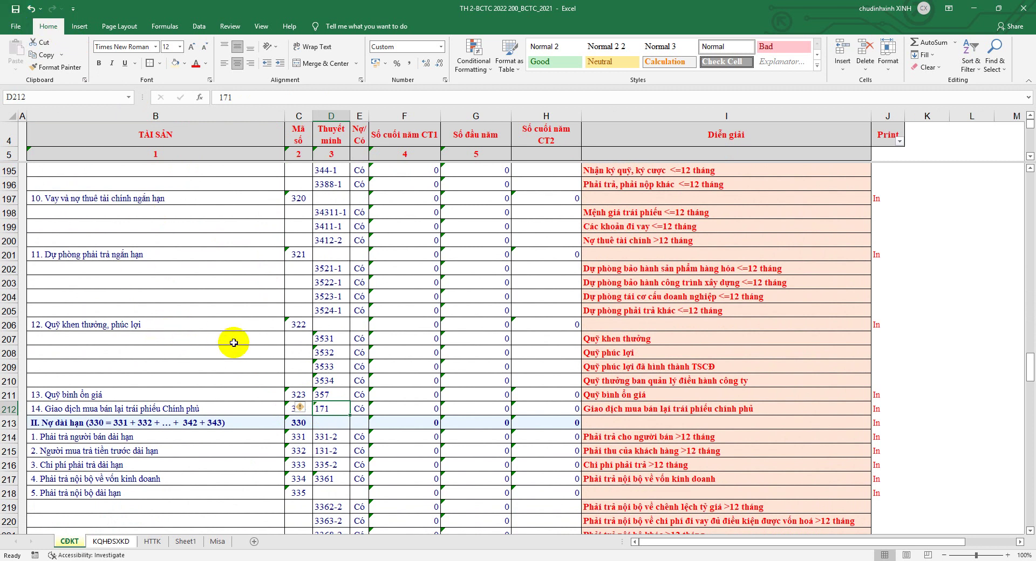
pyautogui.click(338, 240)
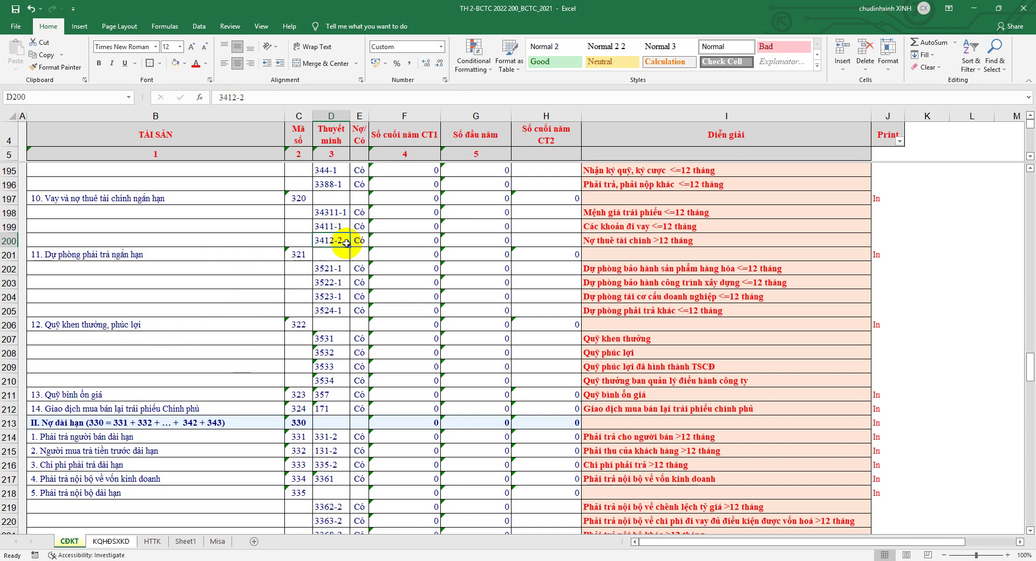
# Copy account code 3412-1 from the HTTK sheet and compare it with CDKT's borrowings codes
pyautogui.click(152, 542)
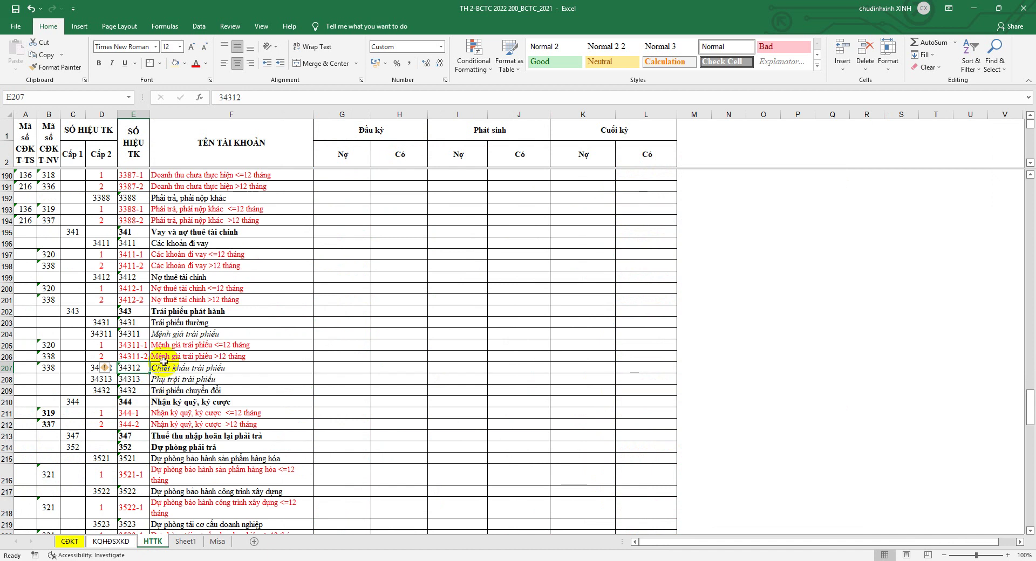
pyautogui.click(49, 289)
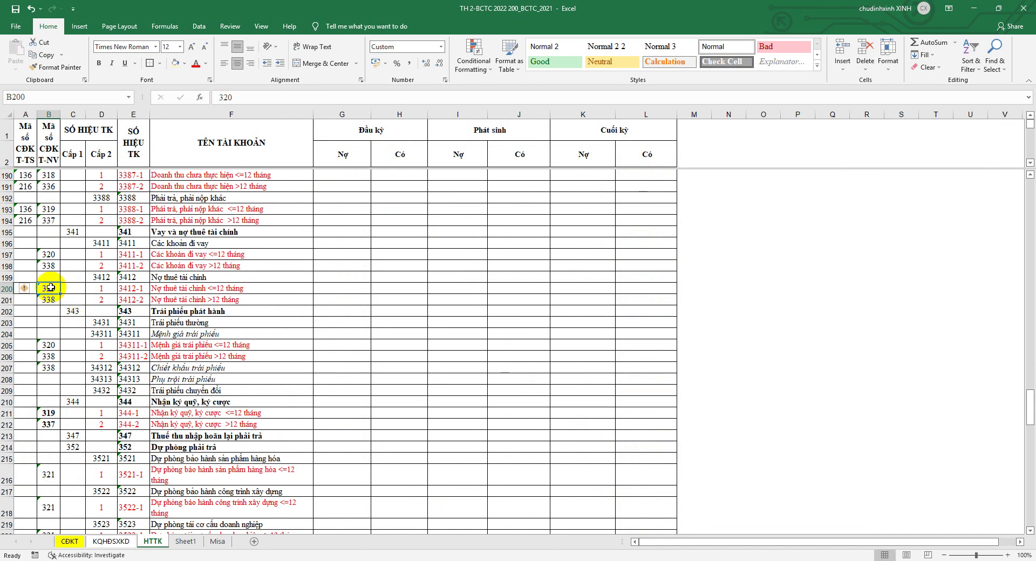
pyautogui.rightClick(136, 288)
pyautogui.click(168, 307)
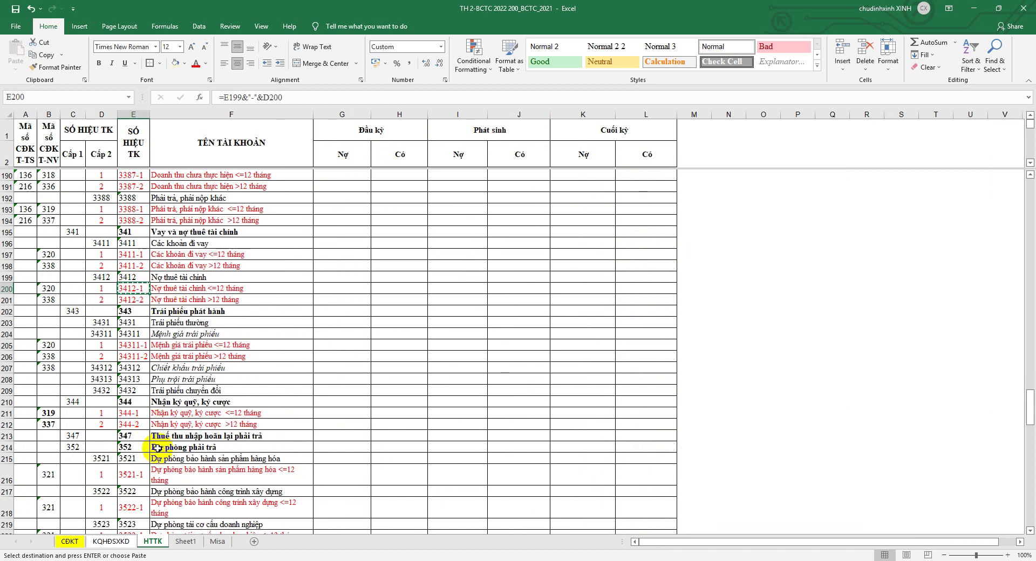
pyautogui.click(67, 542)
pyautogui.click(339, 226)
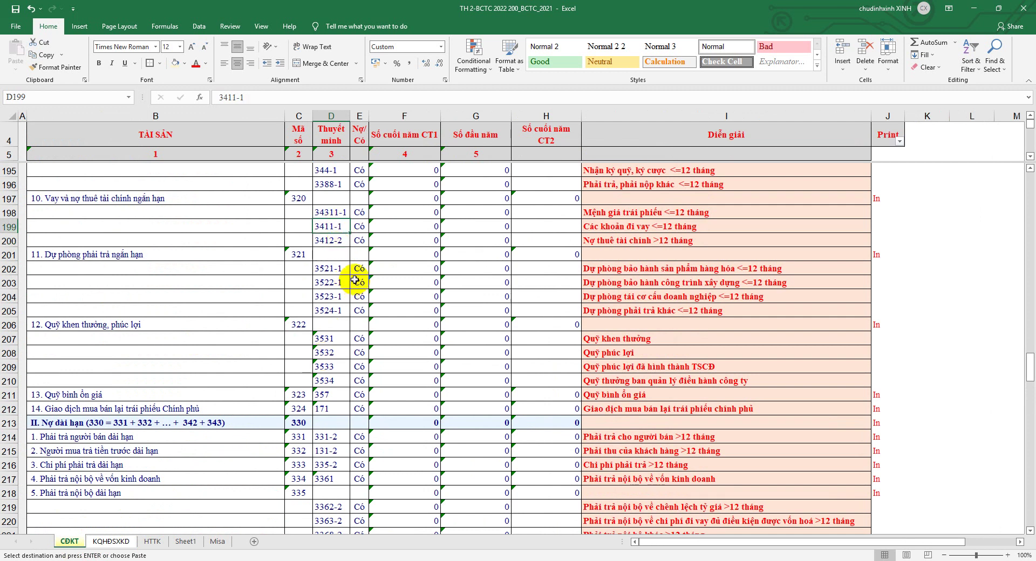
pyautogui.click(153, 542)
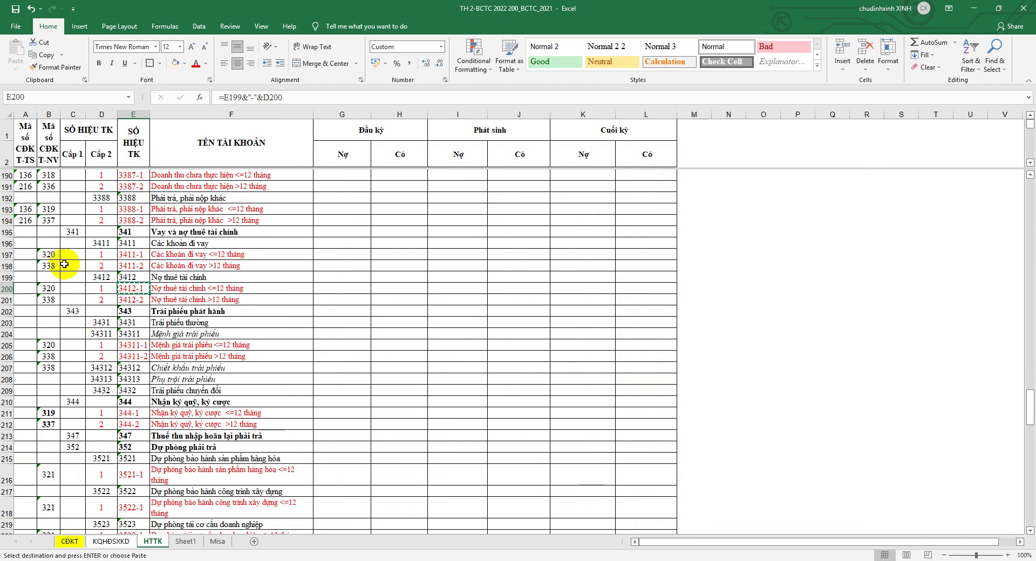
# Paste 3412-1 over 3412-2 in CDKT cell D200 and save the workbook
pyautogui.click(7, 254)
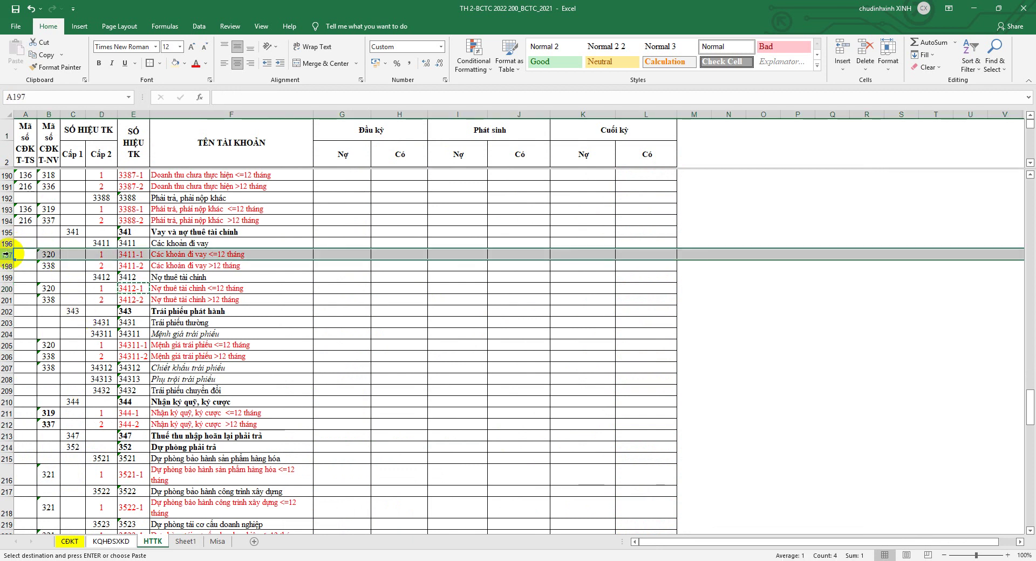
pyautogui.click(130, 288)
pyautogui.rightClick(134, 288)
pyautogui.click(157, 345)
pyautogui.click(69, 541)
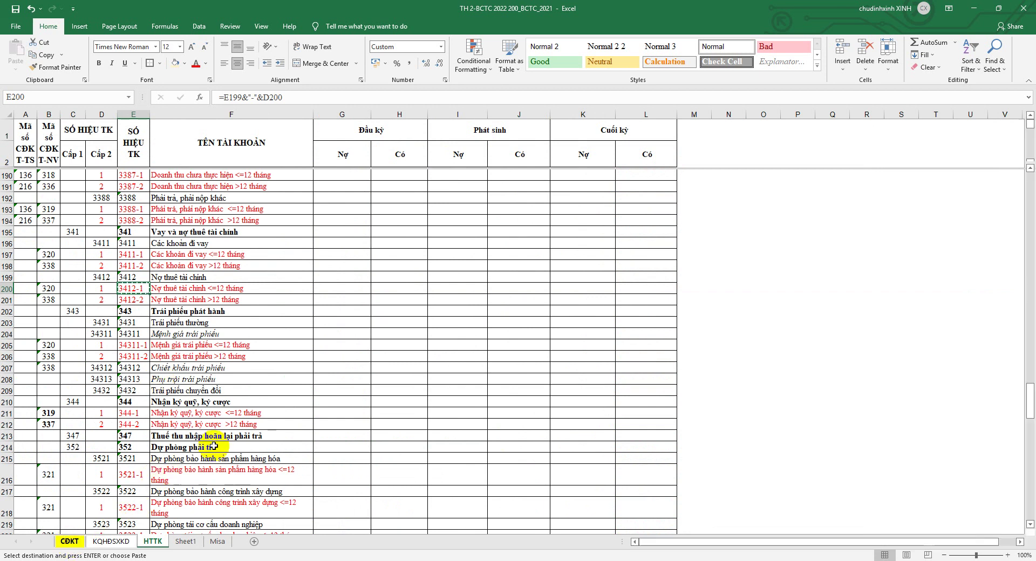
pyautogui.rightClick(339, 239)
pyautogui.click(374, 281)
pyautogui.click(16, 8)
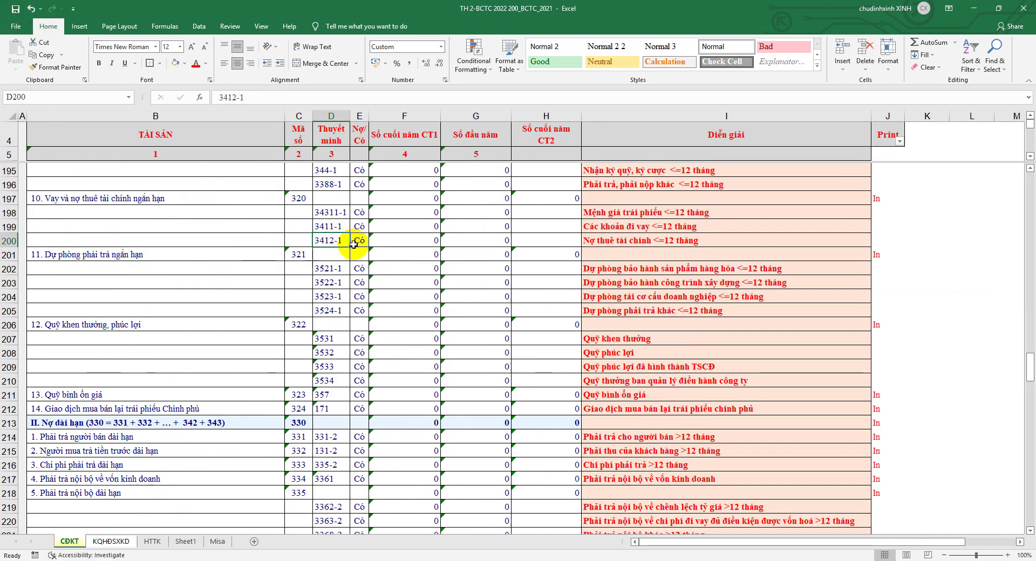
pyautogui.moveTo(9, 199); pyautogui.dragTo(10, 241)
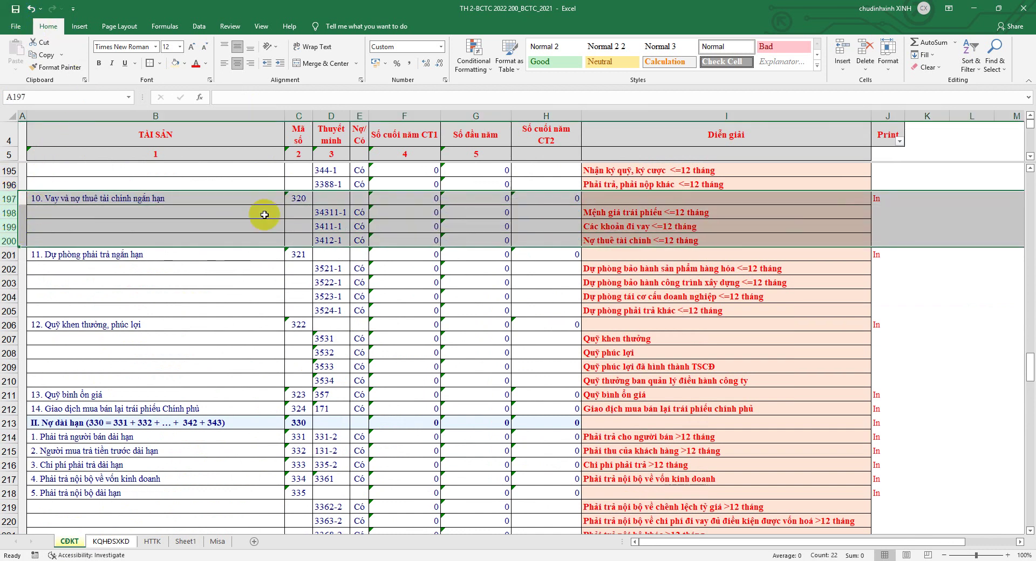
# Save the workbook and select the empty code cell below 34311-2 in row 231
pyautogui.click(22, 11)
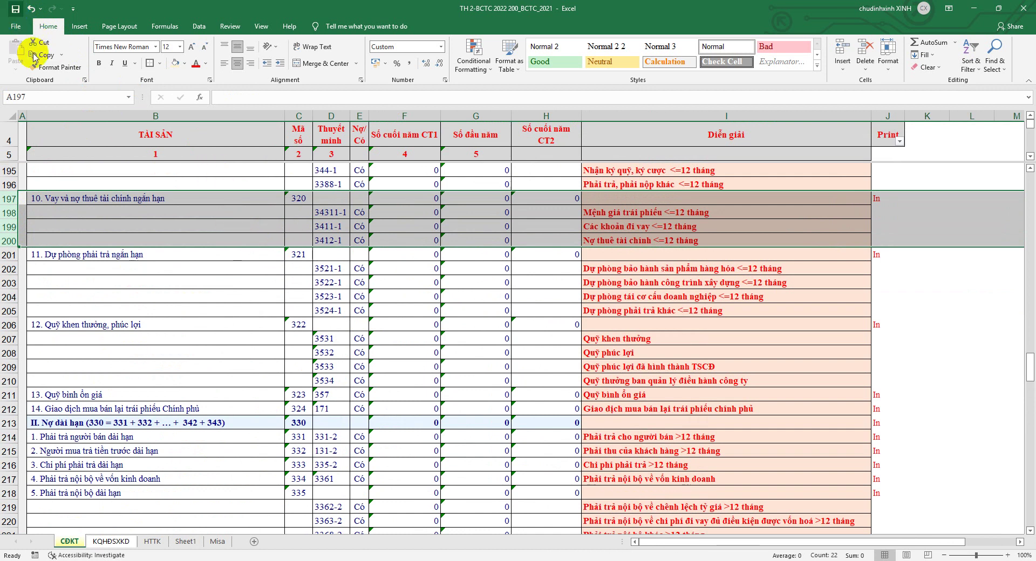
pyautogui.click(25, 28)
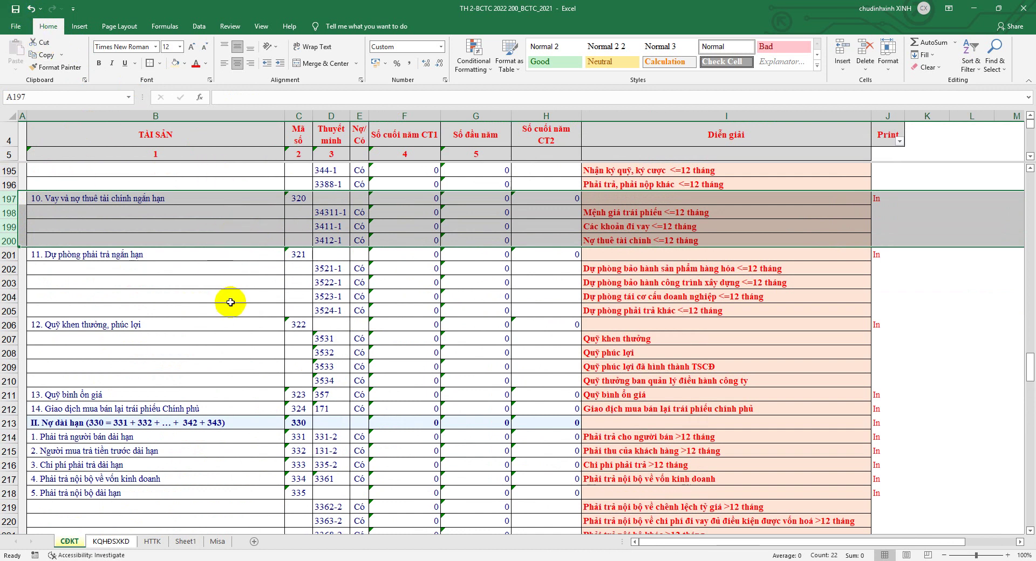
pyautogui.scroll(-5, 231, 297)
pyautogui.scroll(-3, 231, 298)
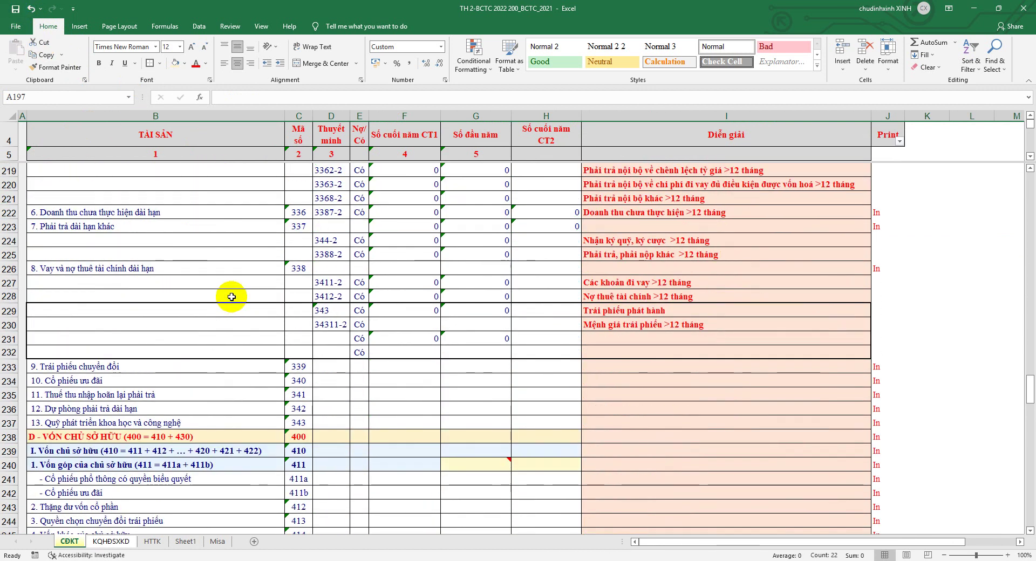
pyautogui.click(331, 338)
# Copy account 34312 from the Word regulation and paste it into CDKT cell D231
pyautogui.hotkey('alt', 'Tab')
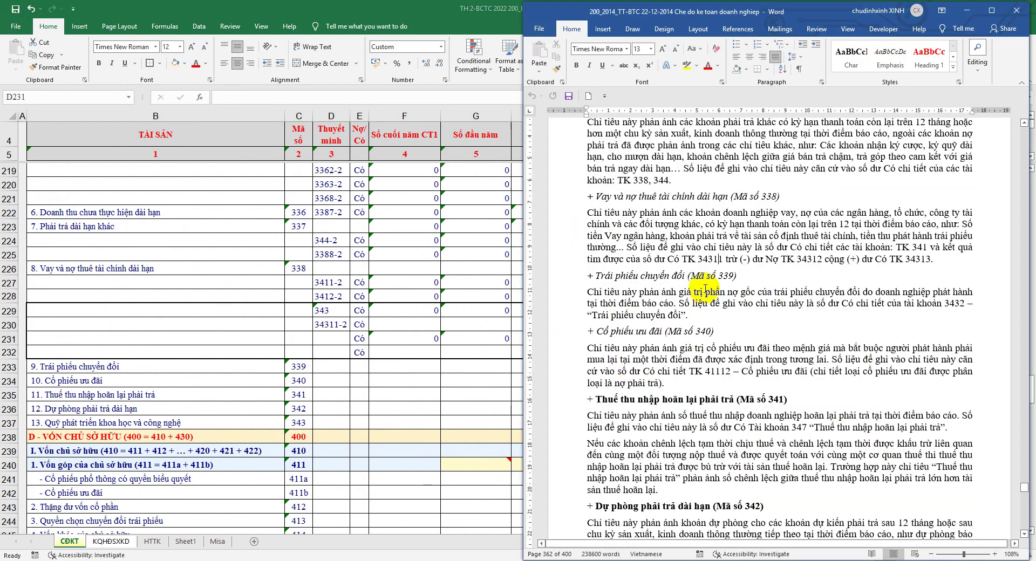
pyautogui.rightClick(797, 258)
pyautogui.click(816, 283)
pyautogui.hotkey('alt', 'Tab')
pyautogui.rightClick(352, 339)
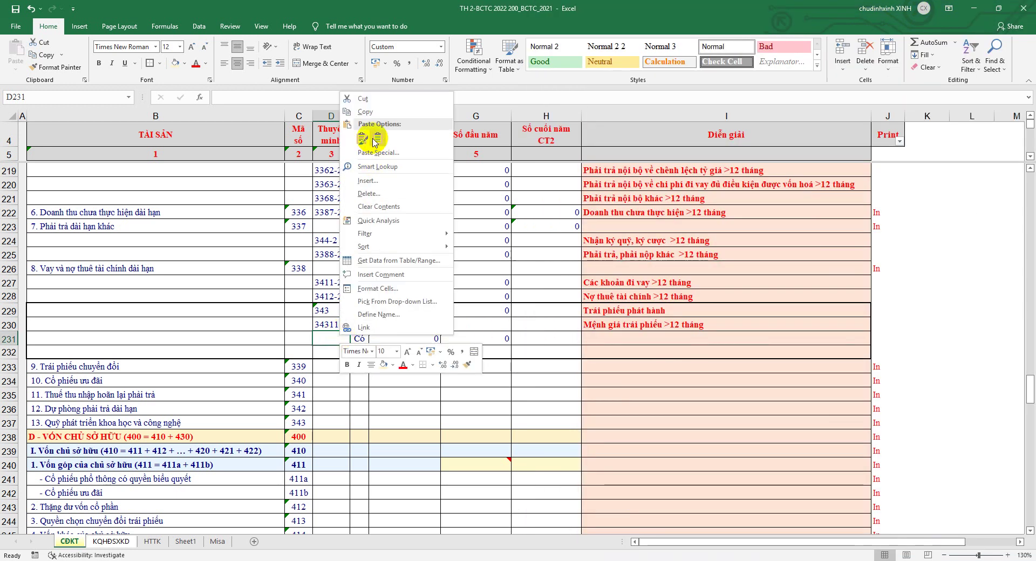
pyautogui.click(370, 67)
pyautogui.click(152, 541)
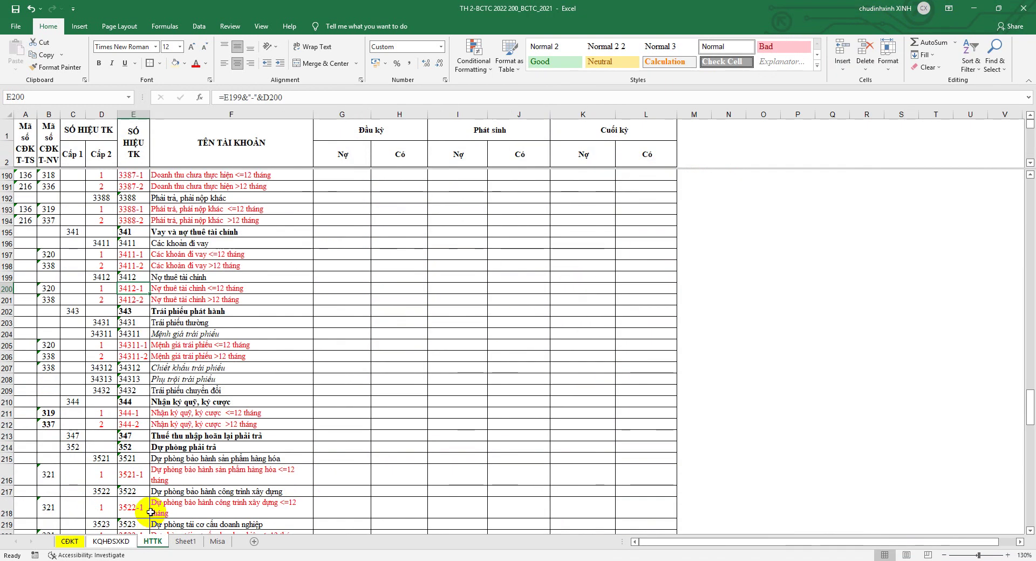
pyautogui.click(81, 540)
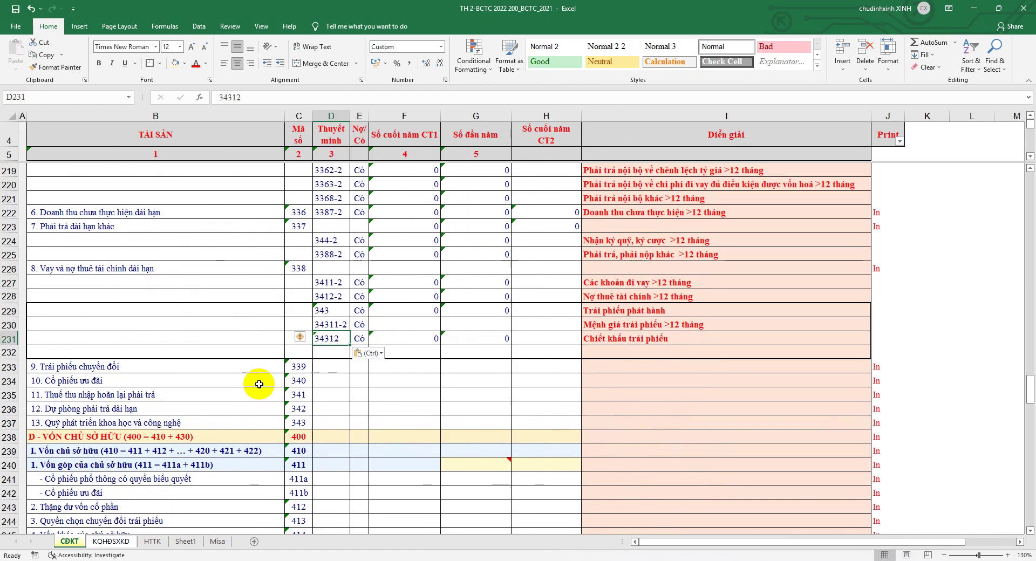
# Tag HTTK accounts 34312 and 34313 with balance-sheet code 338 in cells B207:B208
pyautogui.rightClick(296, 269)
pyautogui.click(324, 323)
pyautogui.click(152, 542)
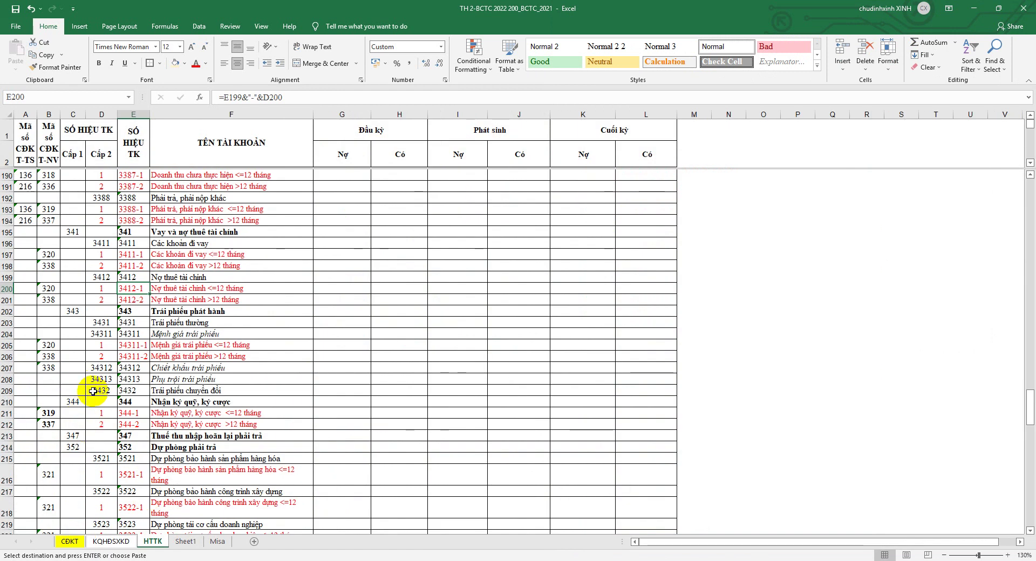
pyautogui.click(6, 380)
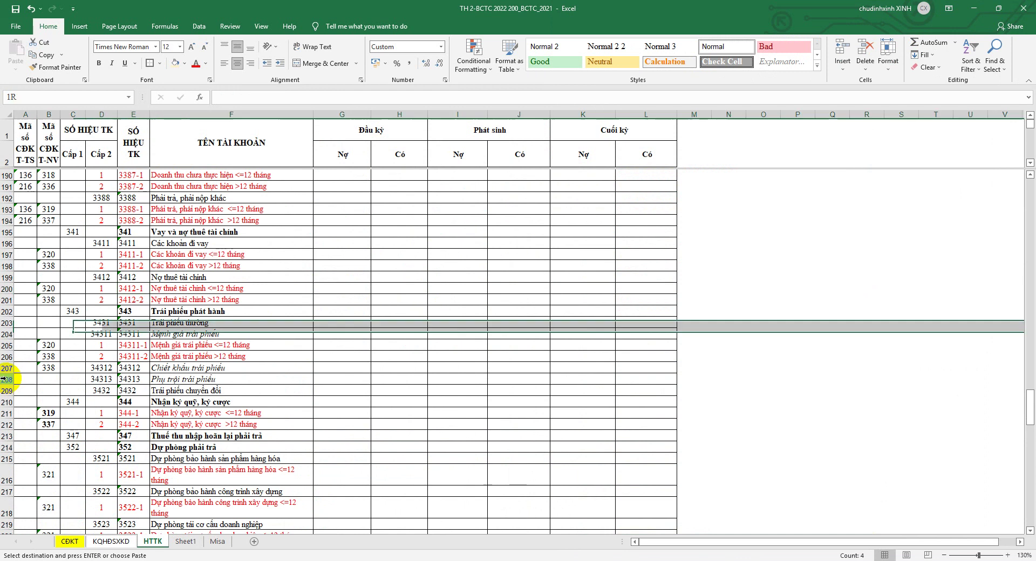
pyautogui.click(62, 366)
pyautogui.rightClick(62, 367)
pyautogui.click(73, 168)
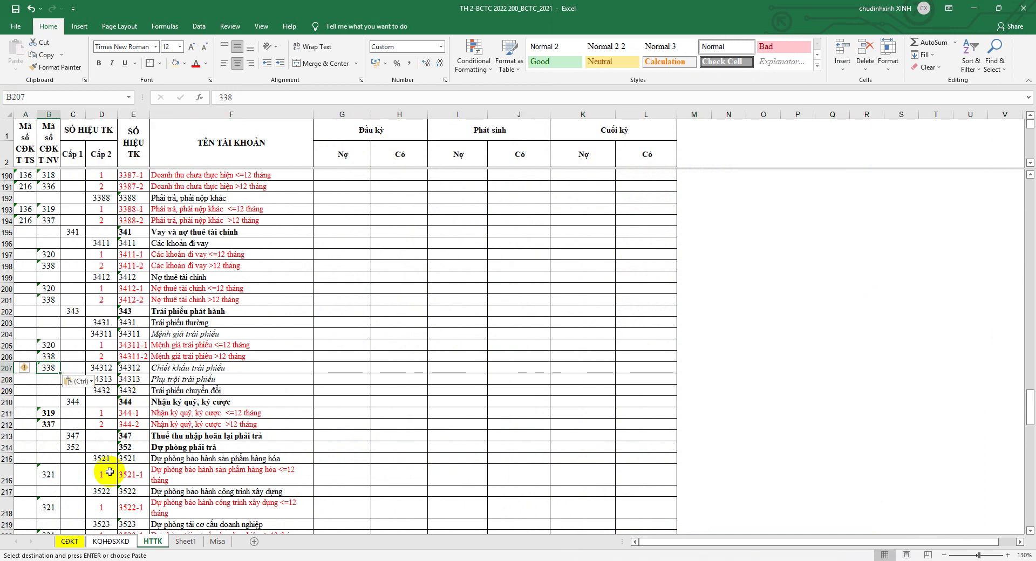
pyautogui.click(324, 558)
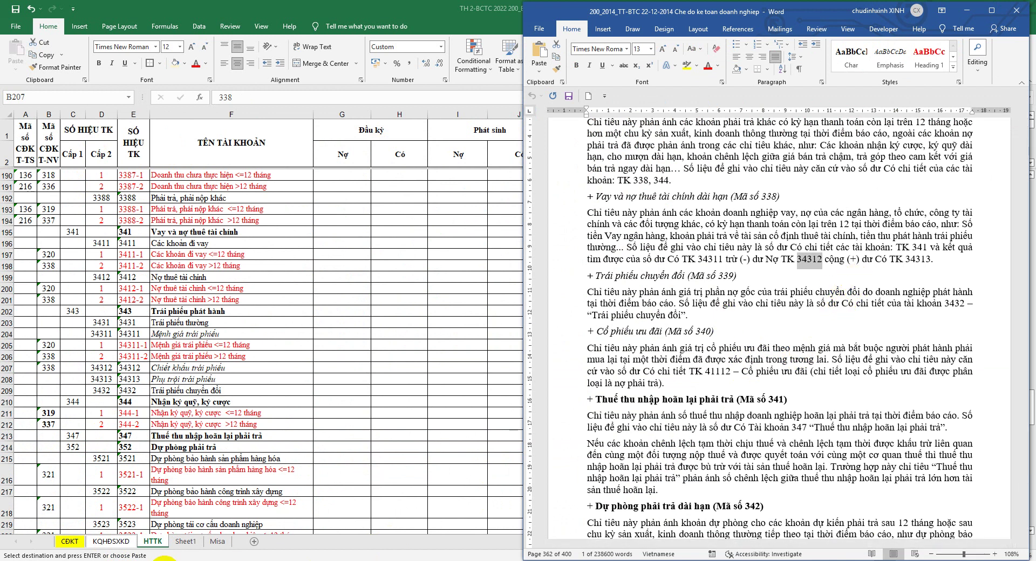
pyautogui.click(87, 553)
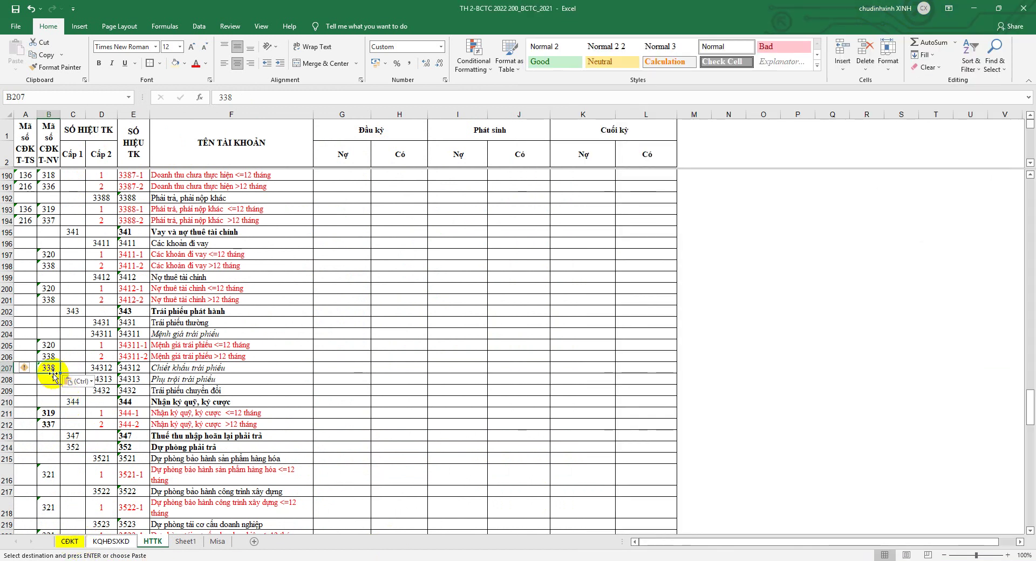
pyautogui.hotkey('ctrl', 'c')
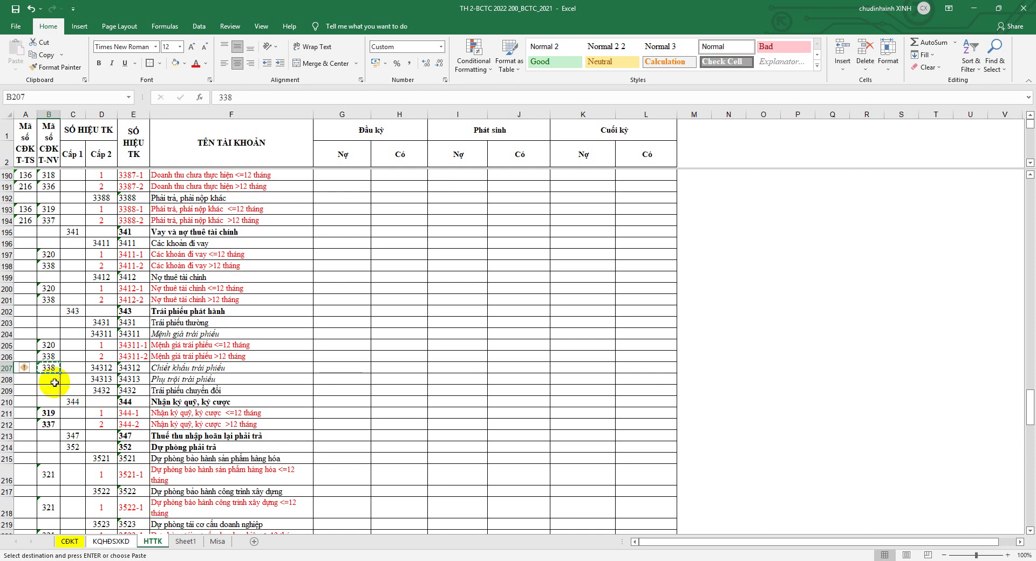
pyautogui.hotkey('ctrl', 'v')
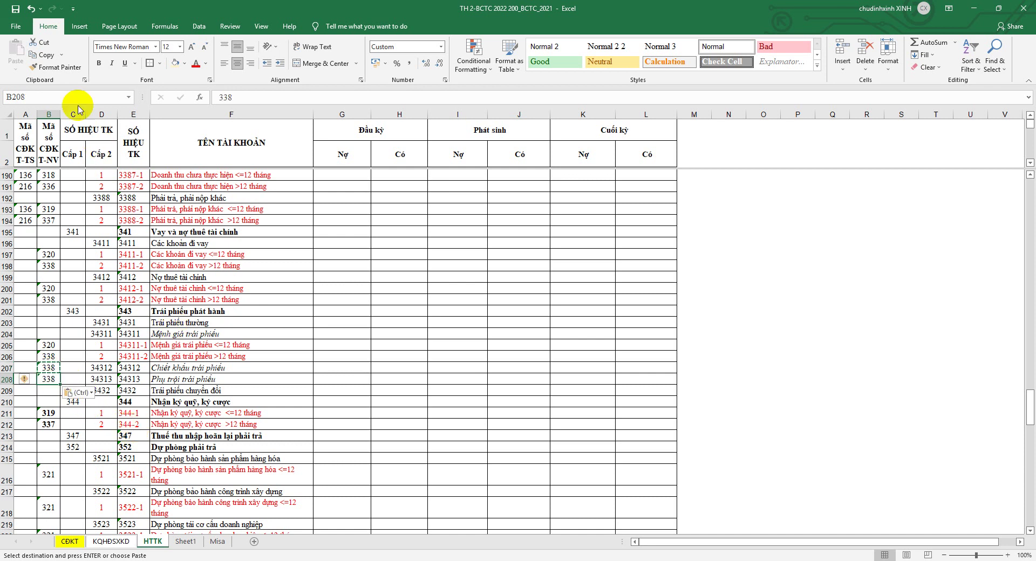
pyautogui.press('Escape')
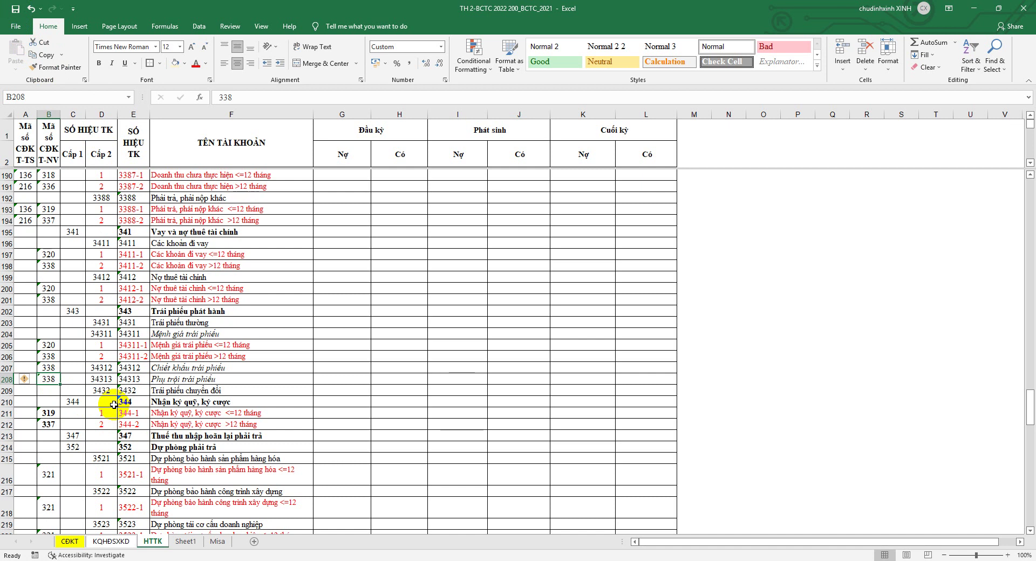
# Copy account codes 34312 and 34313 from the HTTK sheet for use on CDKT
pyautogui.click(4, 378)
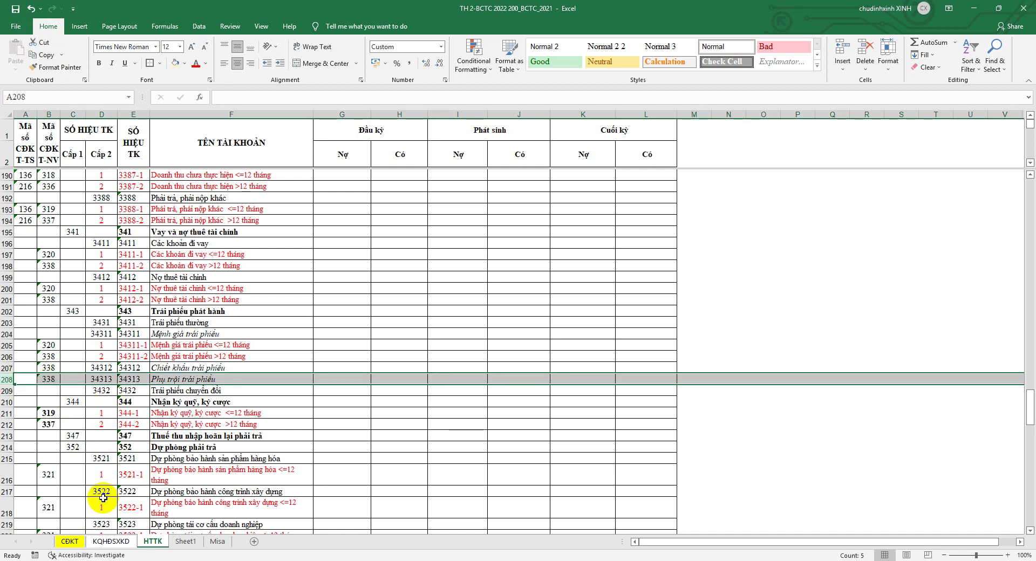
pyautogui.moveTo(103, 379)
pyautogui.mouseDown()
pyautogui.moveTo(102, 368)
pyautogui.moveTo(129, 380)
pyautogui.mouseUp()
pyautogui.rightClick(103, 370)
pyautogui.click(139, 146)
pyautogui.rightClick(132, 381)
pyautogui.click(179, 140)
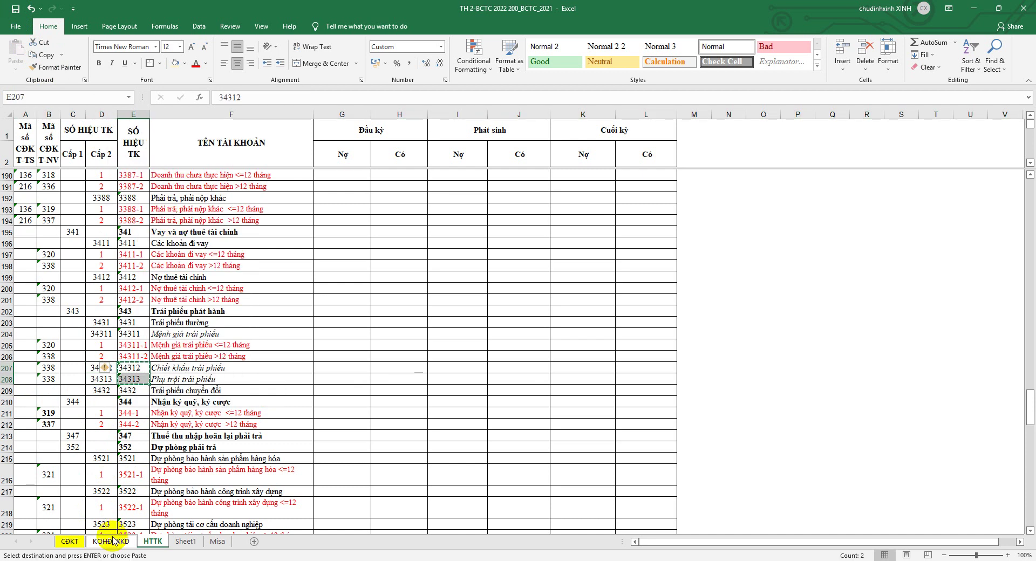
pyautogui.click(69, 541)
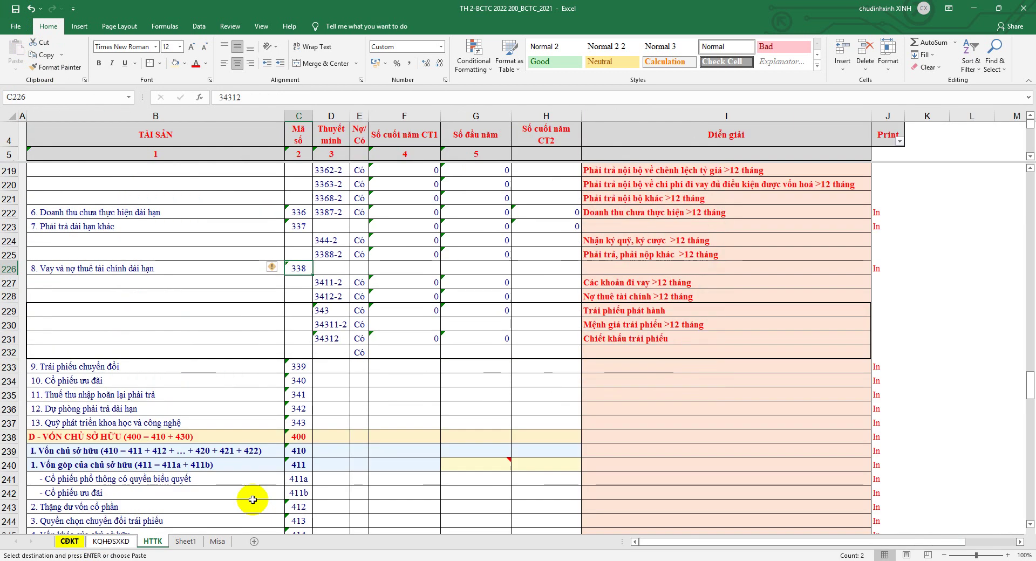
# Paste codes 34312 and 34313 into D231:D232 and copy the SUMIF amounts across rows 230–232
pyautogui.moveTo(335, 340); pyautogui.dragTo(332, 353)
pyautogui.rightClick(332, 353)
pyautogui.click(377, 132)
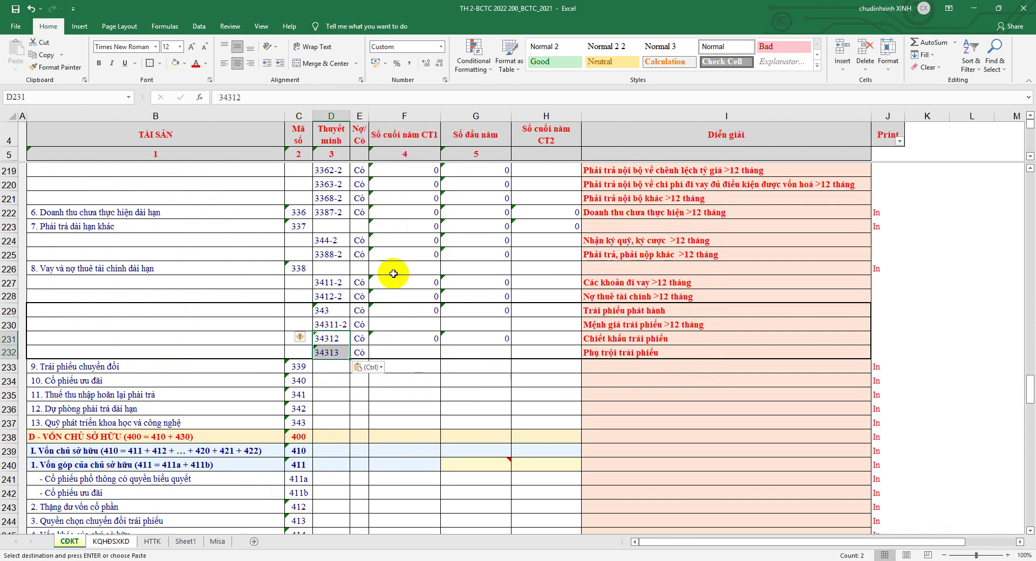
pyautogui.moveTo(417, 338)
pyautogui.mouseDown()
pyautogui.moveTo(475, 340)
pyautogui.moveTo(436, 339)
pyautogui.mouseUp()
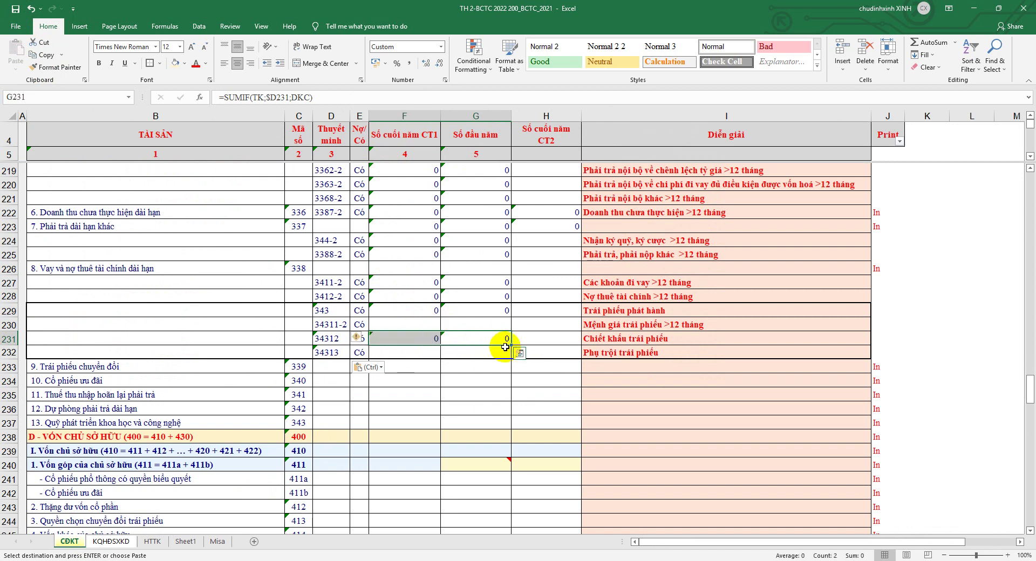
pyautogui.moveTo(511, 346); pyautogui.dragTo(444, 353)
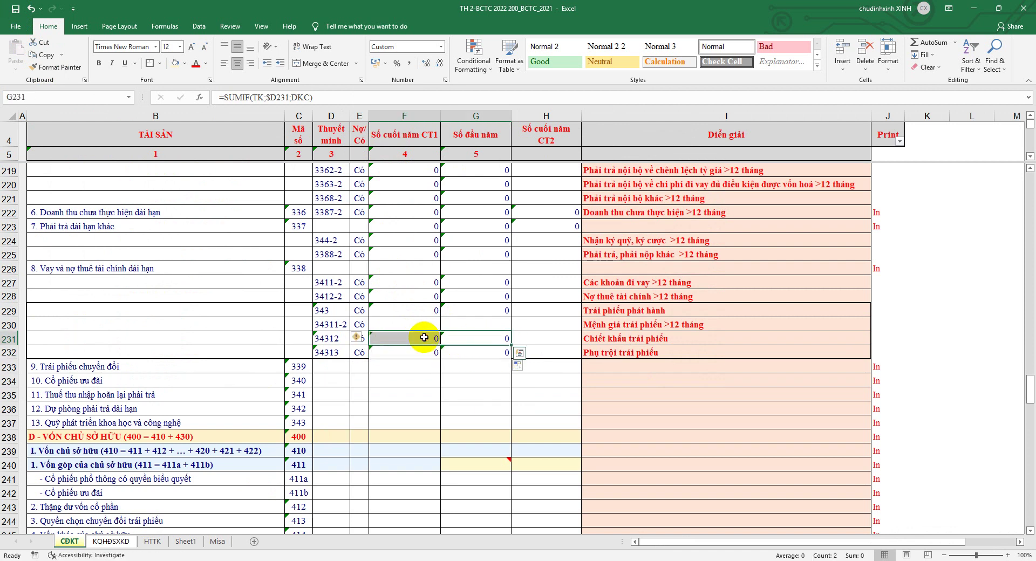
pyautogui.hotkey('ctrl', 'c')
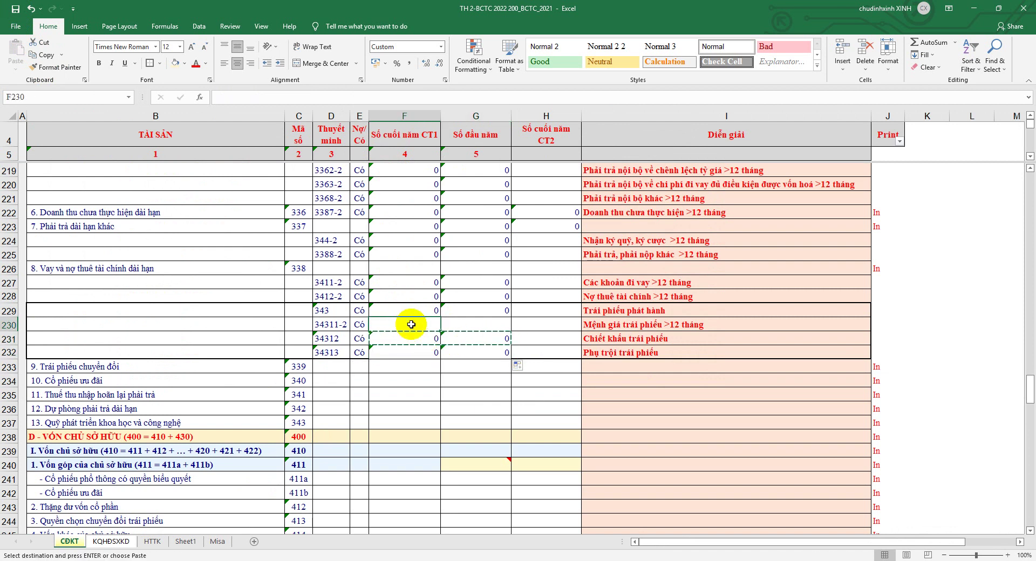
pyautogui.moveTo(409, 324); pyautogui.dragTo(475, 324)
pyautogui.hotkey('ctrl', 'v')
pyautogui.moveTo(808, 353); pyautogui.dragTo(209, 312)
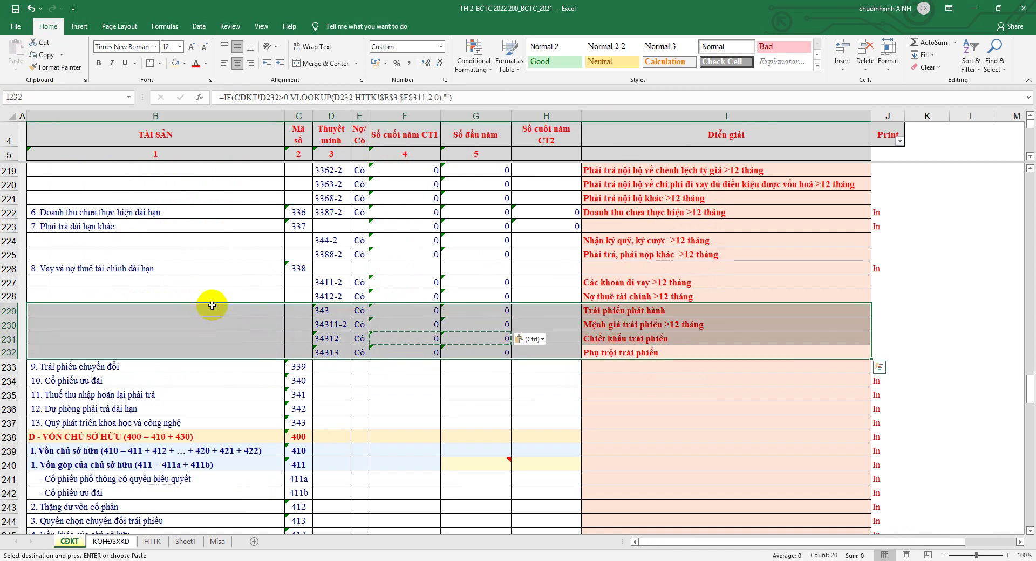
# Enter =F230-F231+F232 in F229 for account 343 and fill it into G229
pyautogui.click(404, 312)
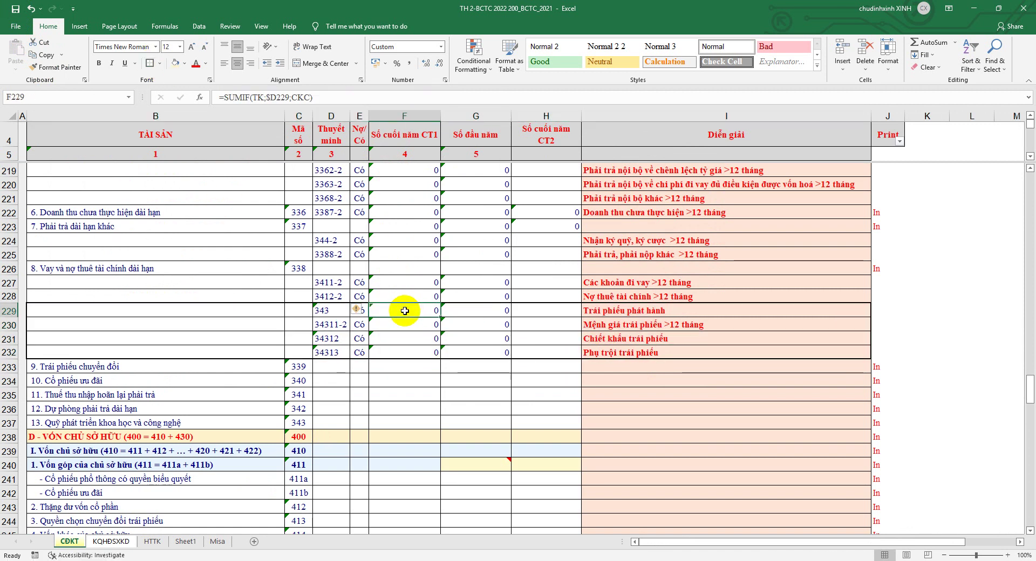
pyautogui.hotkey('alt', 'Tab')
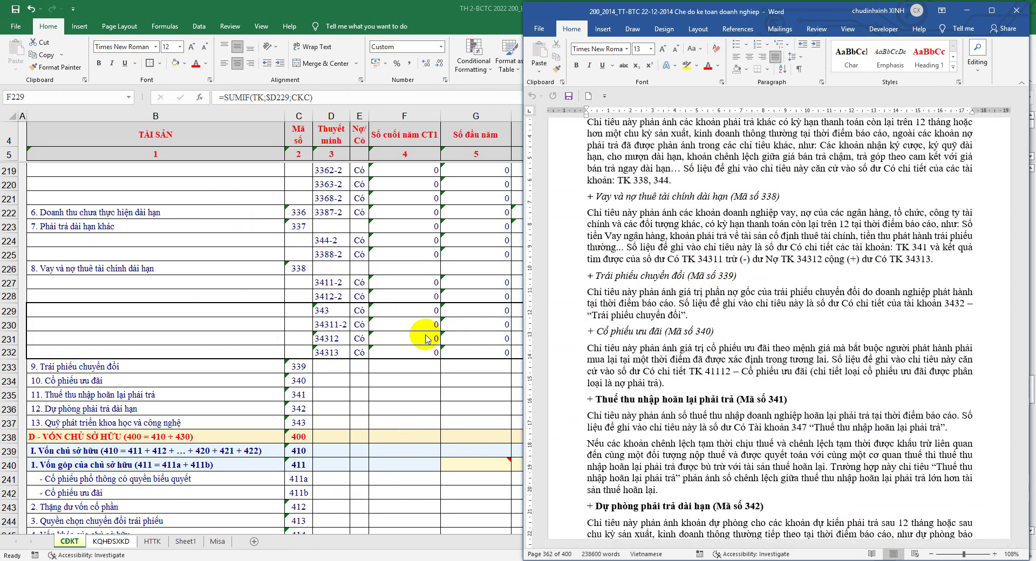
pyautogui.click(416, 310)
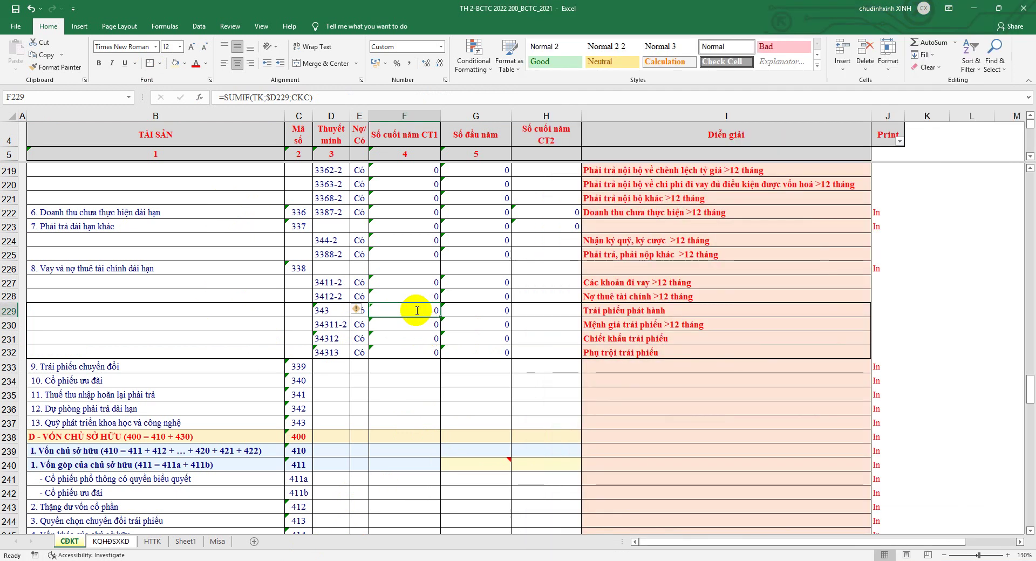
pyautogui.write('=')
pyautogui.click(410, 323)
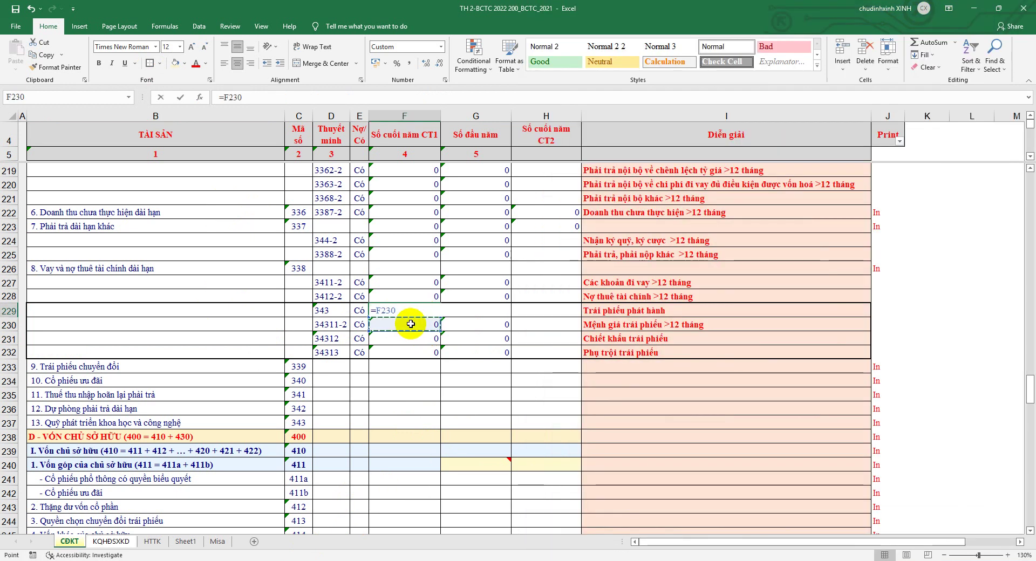
pyautogui.click(406, 352)
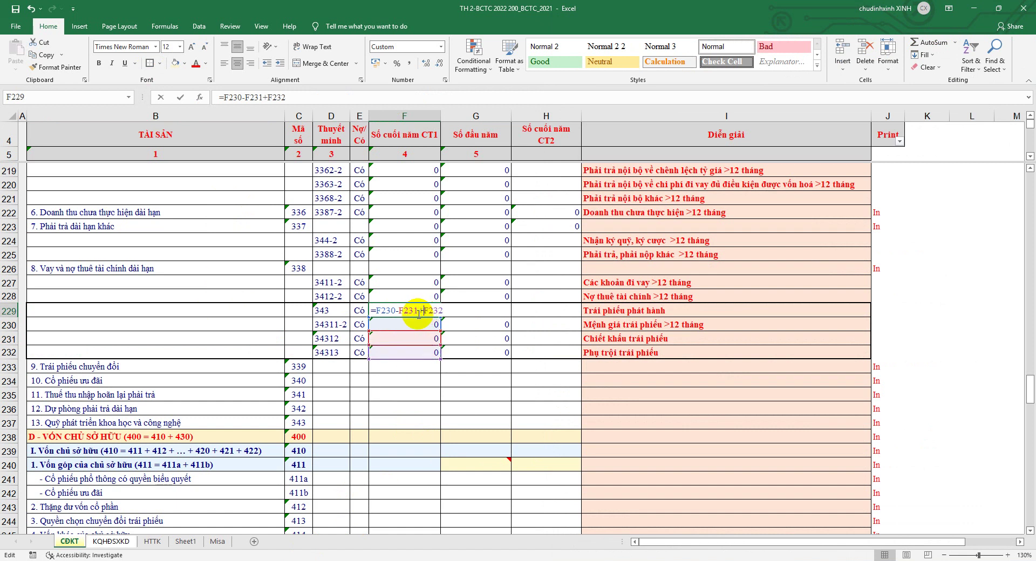
pyautogui.hotkey('ctrl', 'Return')
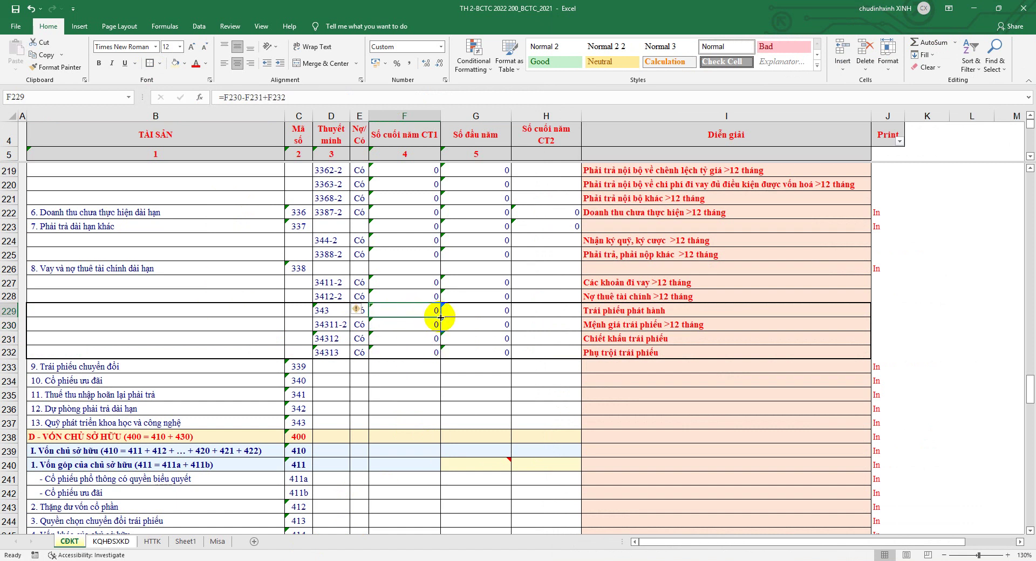
pyautogui.moveTo(441, 318); pyautogui.dragTo(510, 317)
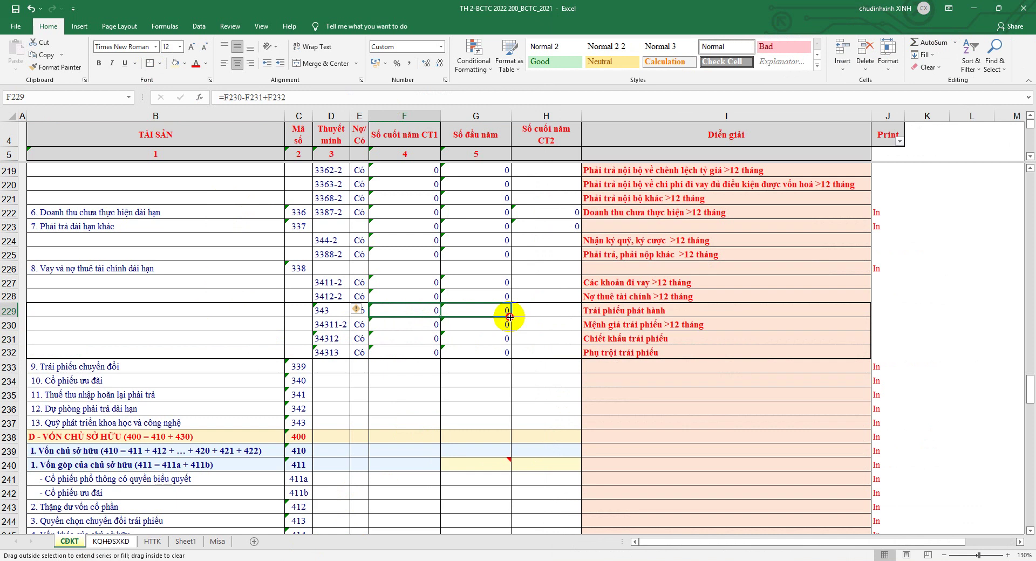
pyautogui.moveTo(510, 318); pyautogui.dragTo(510, 317)
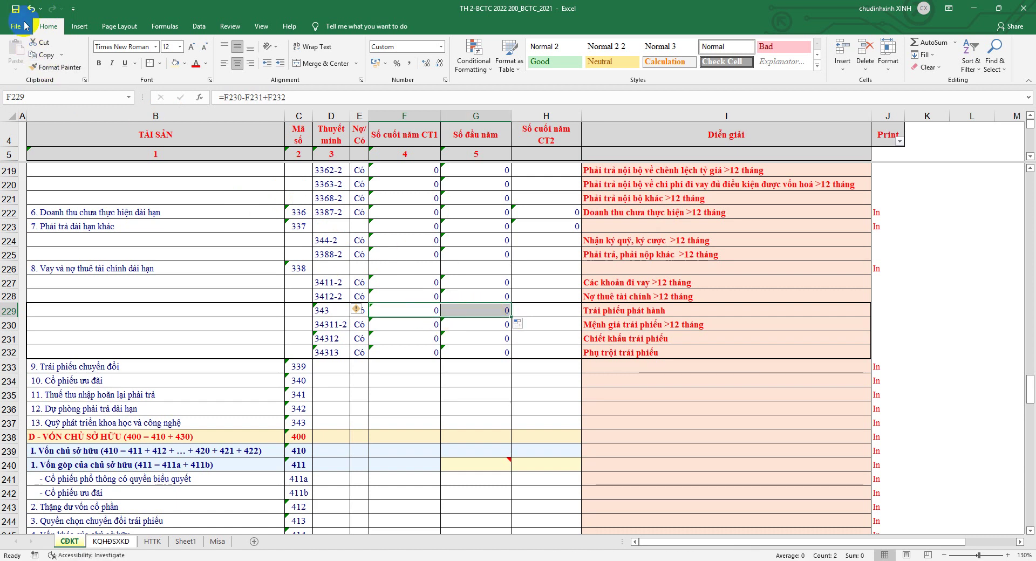
pyautogui.click(298, 559)
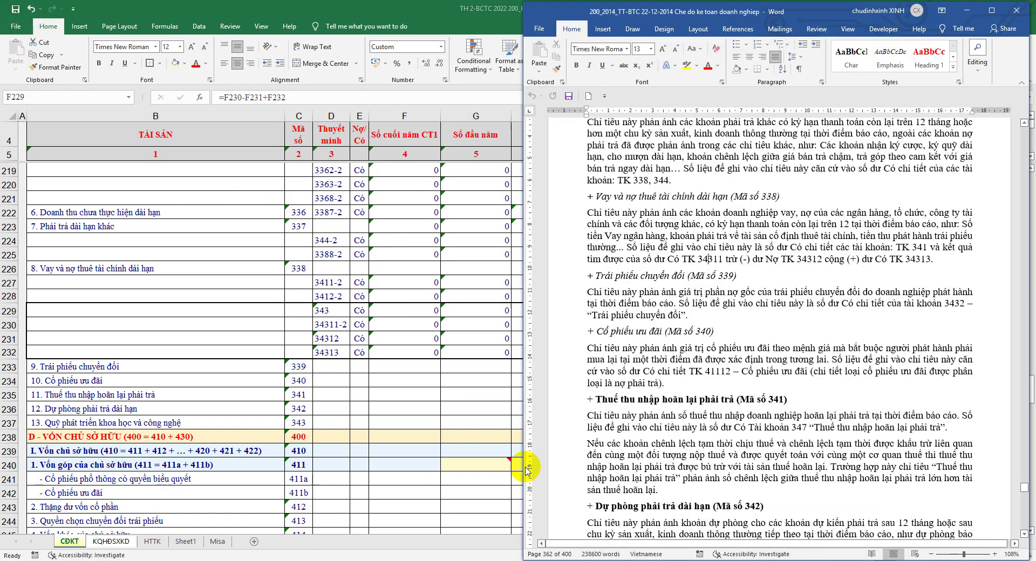
pyautogui.click(416, 270)
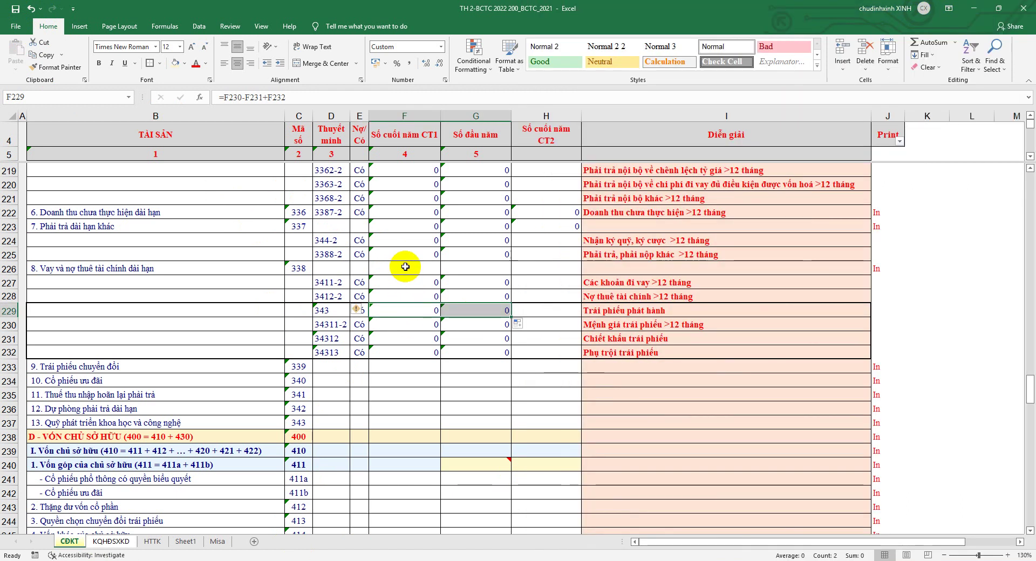
pyautogui.click(918, 42)
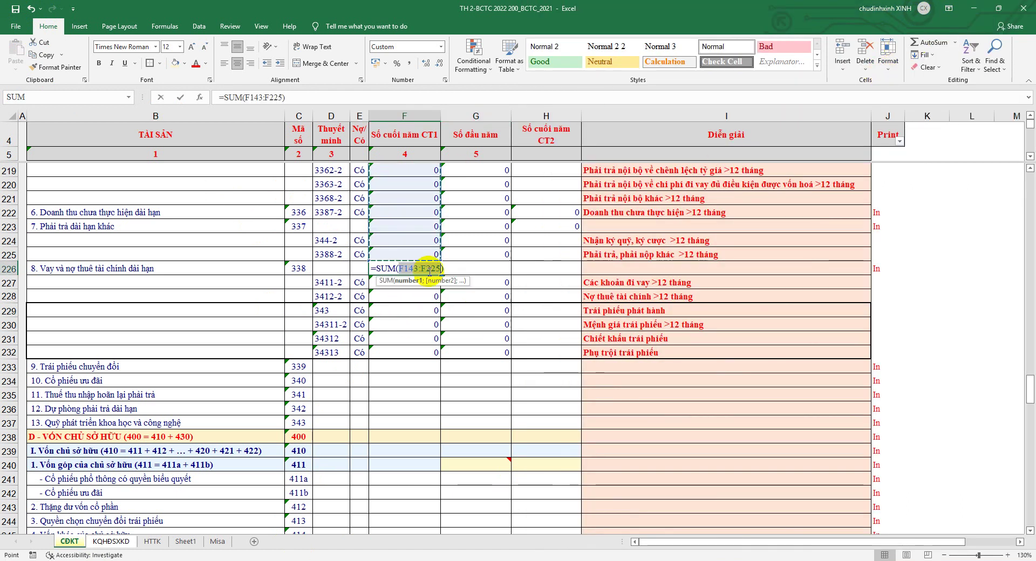
# Total line 338 with =SUM(F227:F229) in F226 and fill it into G226
pyautogui.moveTo(371, 285); pyautogui.dragTo(377, 308)
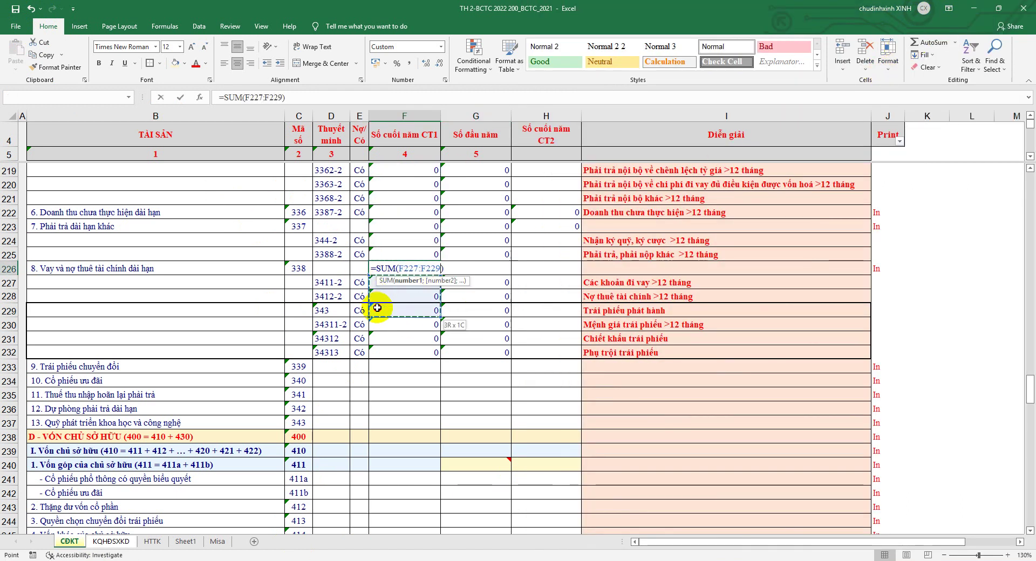
pyautogui.press('Return')
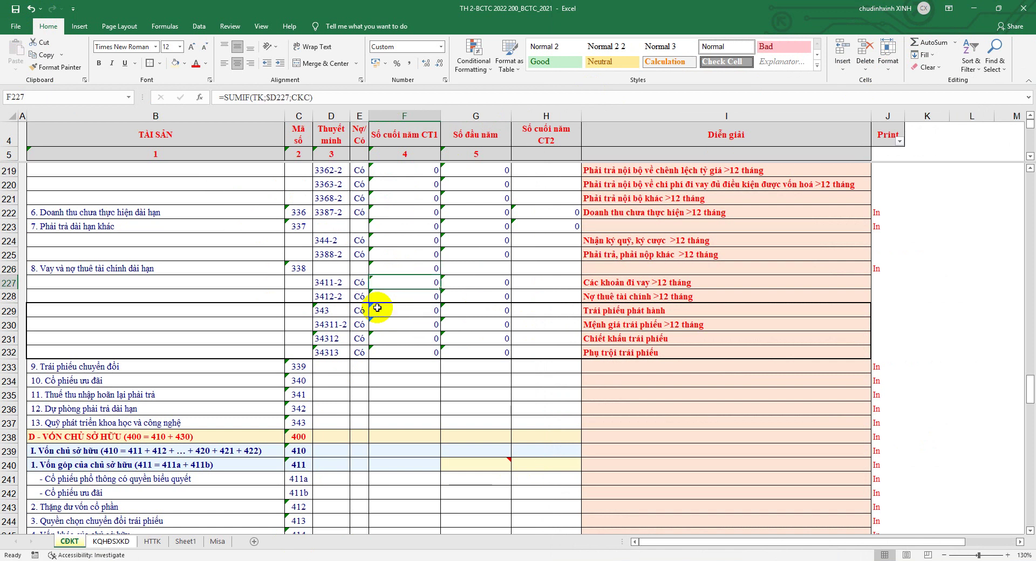
pyautogui.click(436, 270)
pyautogui.moveTo(440, 275); pyautogui.dragTo(510, 276)
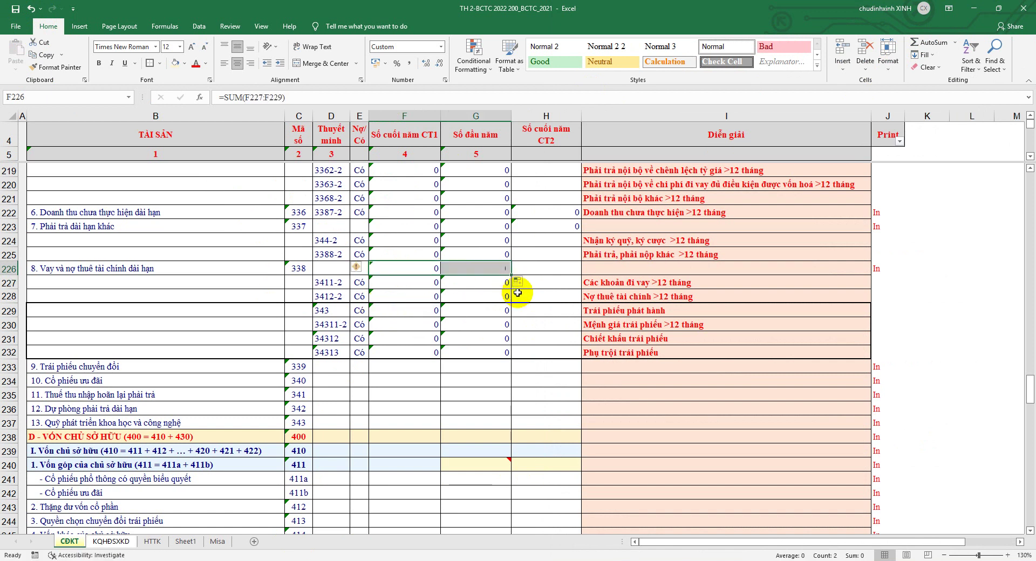
# Copy the CT2 SUMIF lookup formula from H223 into H226
pyautogui.click(556, 226)
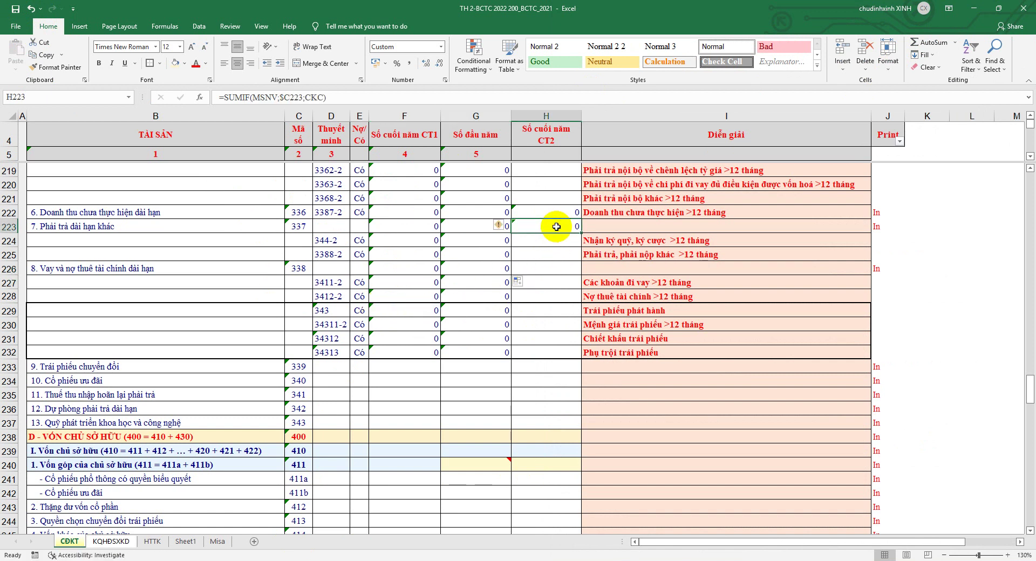
pyautogui.hotkey('ctrl', 'c')
pyautogui.click(543, 269)
pyautogui.hotkey('ctrl', 'v')
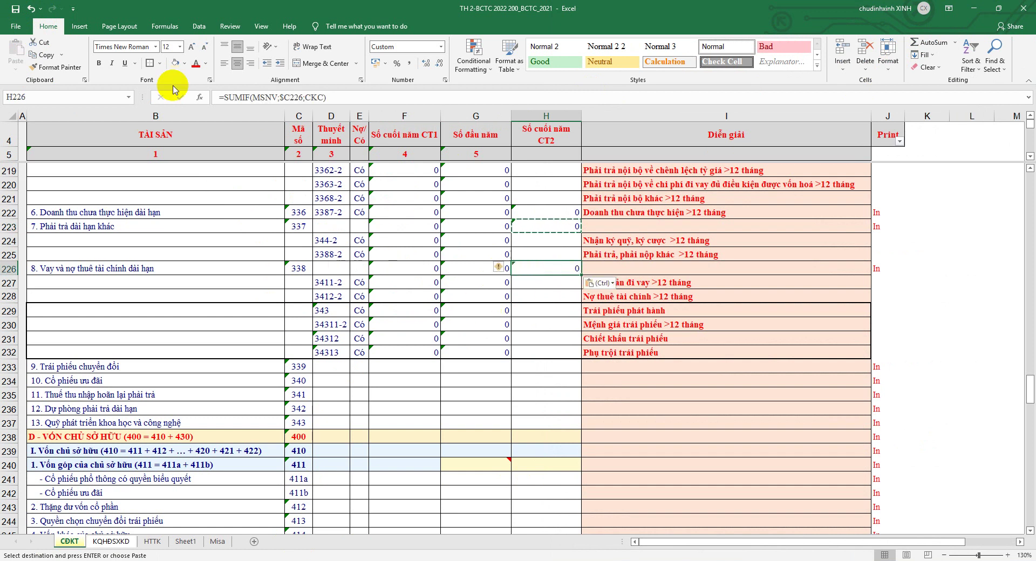
pyautogui.press('Escape')
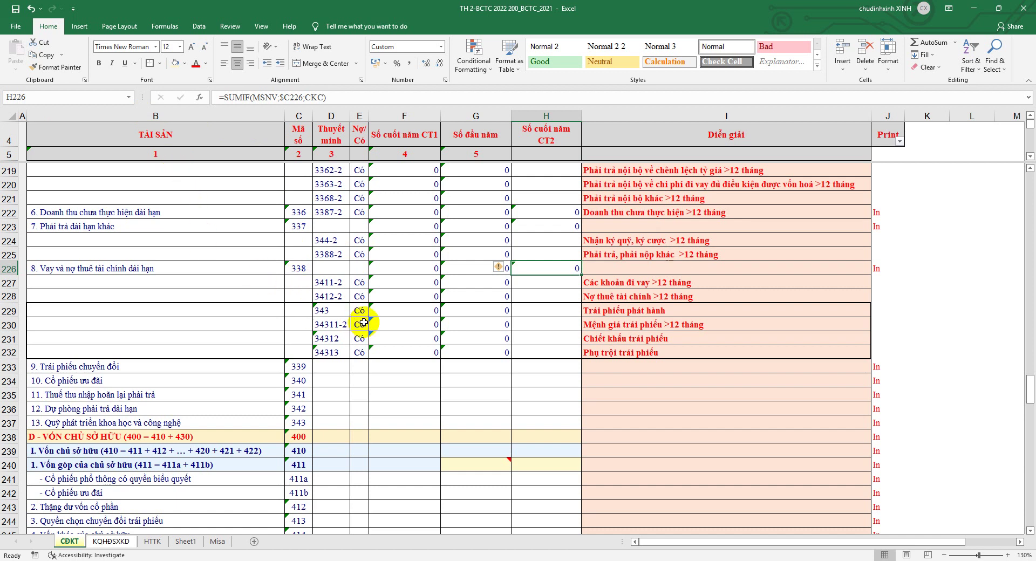
pyautogui.moveTo(327, 310)
pyautogui.mouseDown()
pyautogui.moveTo(554, 352)
pyautogui.moveTo(621, 351)
pyautogui.mouseUp()
# Add convertible bonds account 3432 from the regulation into D233 for line 339, marked Có
pyautogui.moveTo(299, 268); pyautogui.dragTo(599, 299)
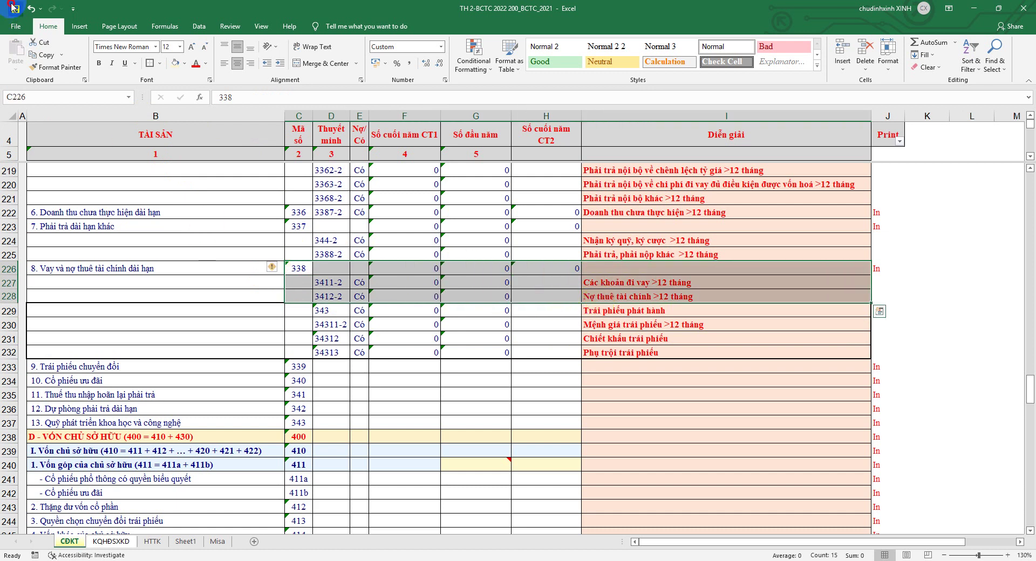
pyautogui.click(279, 559)
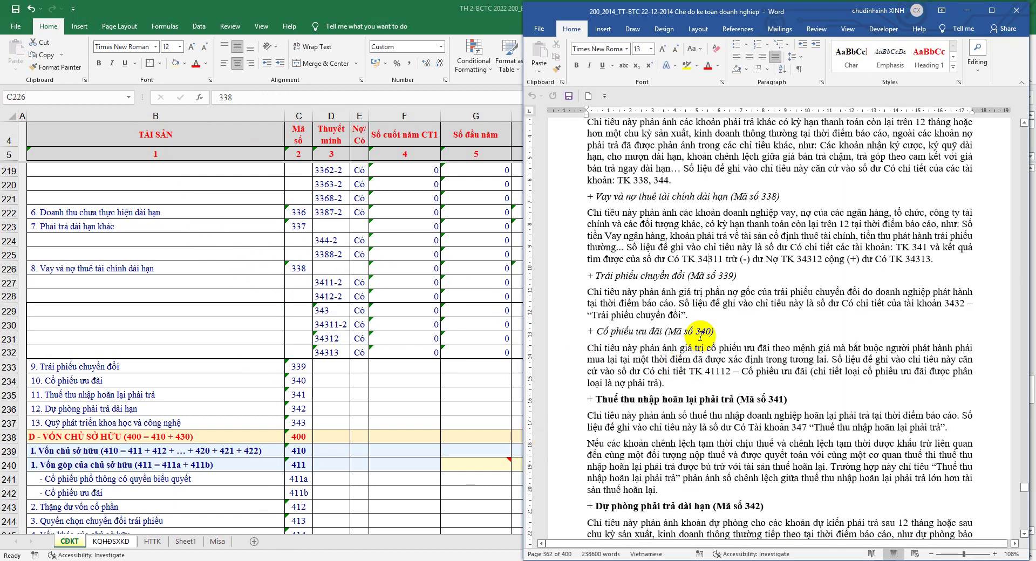
pyautogui.scroll(-2, 702, 331)
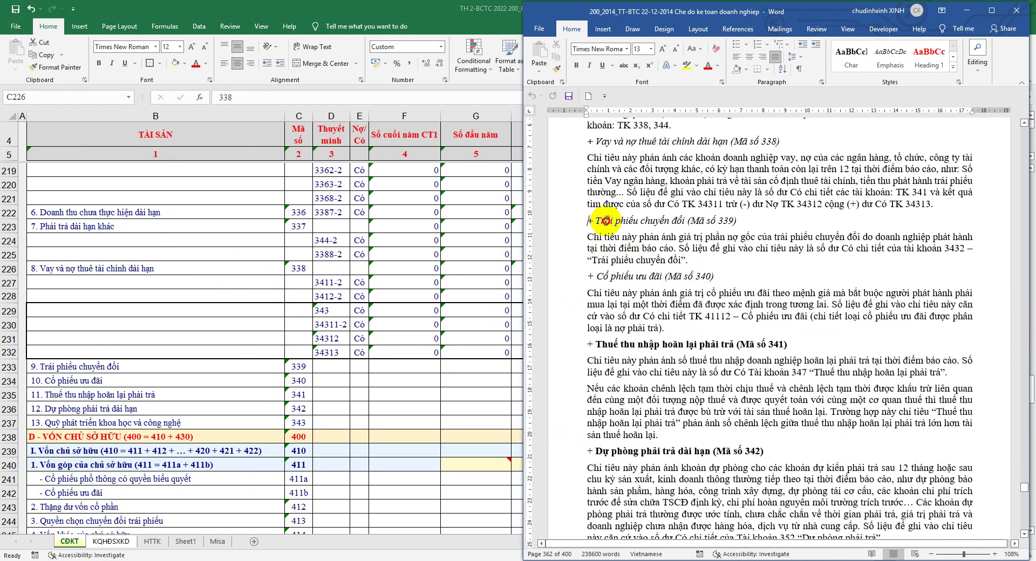
pyautogui.moveTo(605, 221); pyautogui.dragTo(739, 225)
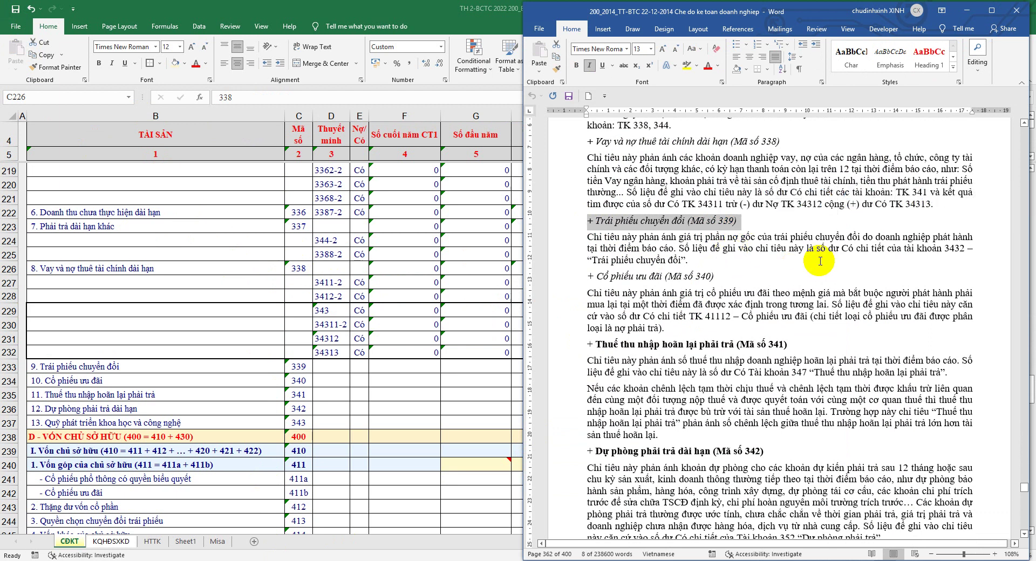
pyautogui.moveTo(966, 249); pyautogui.dragTo(953, 248)
pyautogui.rightClick(949, 252)
pyautogui.click(972, 275)
pyautogui.click(417, 365)
pyautogui.click(341, 370)
pyautogui.rightClick(340, 369)
pyautogui.click(357, 108)
pyautogui.click(361, 367)
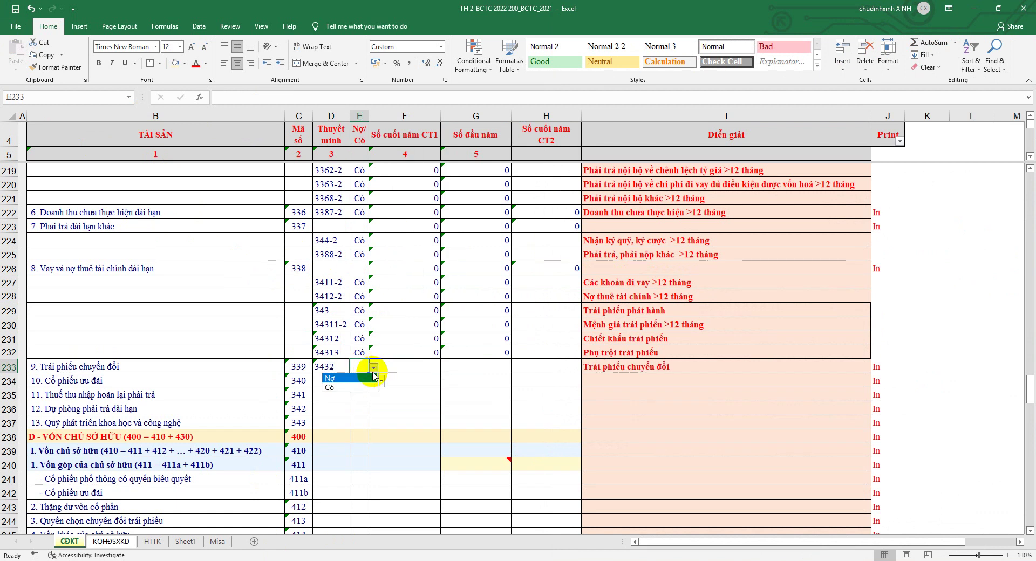
pyautogui.click(346, 387)
# Give row 233 the SUMIF amounts from row 230 and the CT2 formula from H226
pyautogui.moveTo(423, 324); pyautogui.dragTo(461, 322)
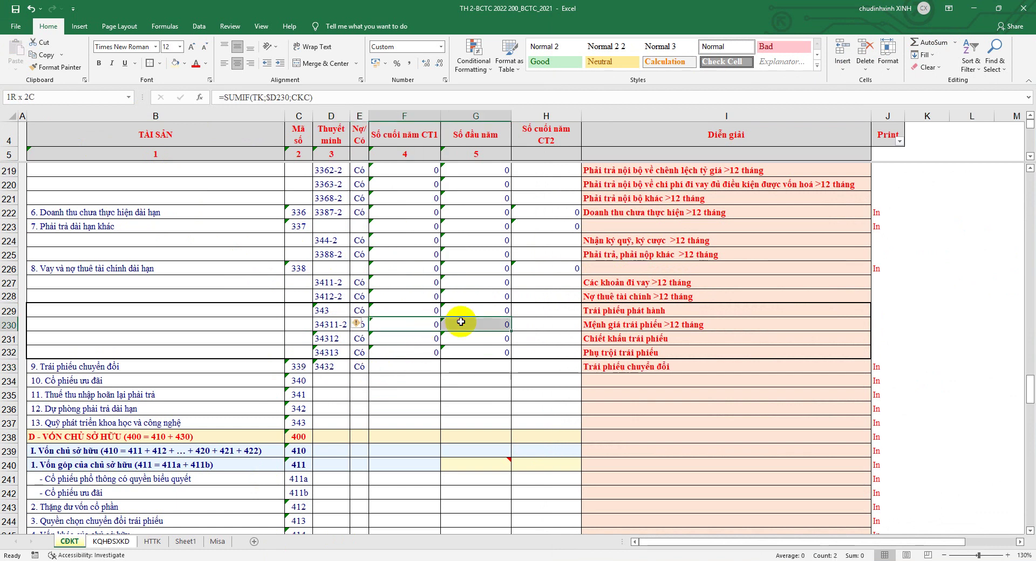
pyautogui.hotkey('ctrl', 'c')
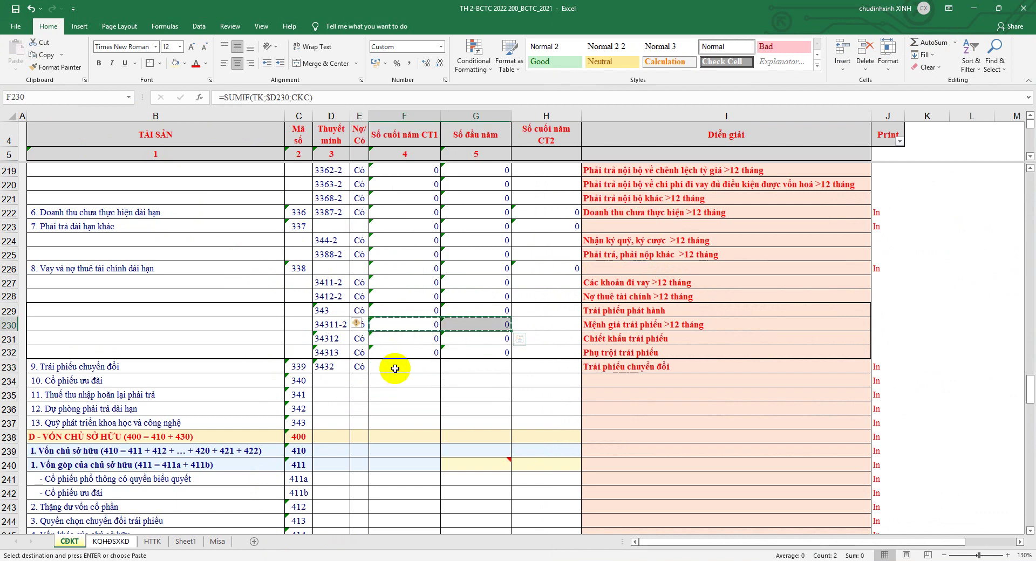
pyautogui.click(395, 369)
pyautogui.hotkey('ctrl', 'v')
pyautogui.rightClick(542, 269)
pyautogui.click(553, 276)
pyautogui.click(530, 363)
pyautogui.press('Return')
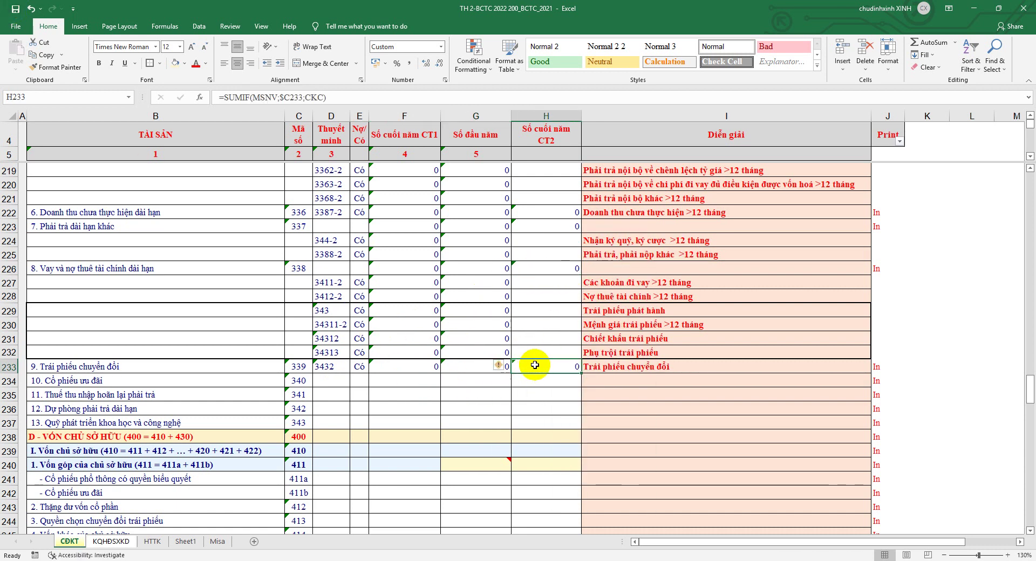
# Copy line code 339 from C233 and go to the HTTK sheet
pyautogui.click(297, 367)
pyautogui.rightClick(308, 368)
pyautogui.click(334, 130)
pyautogui.click(153, 541)
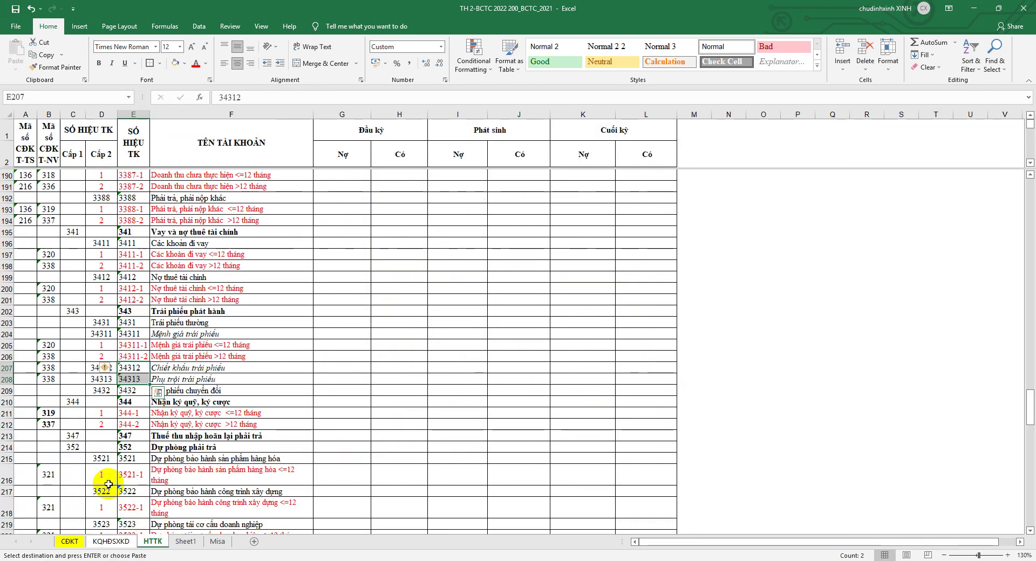
# Paste code 339 into HTTK cell B209 for account 3432, save, and return to CDKT
pyautogui.rightClick(53, 392)
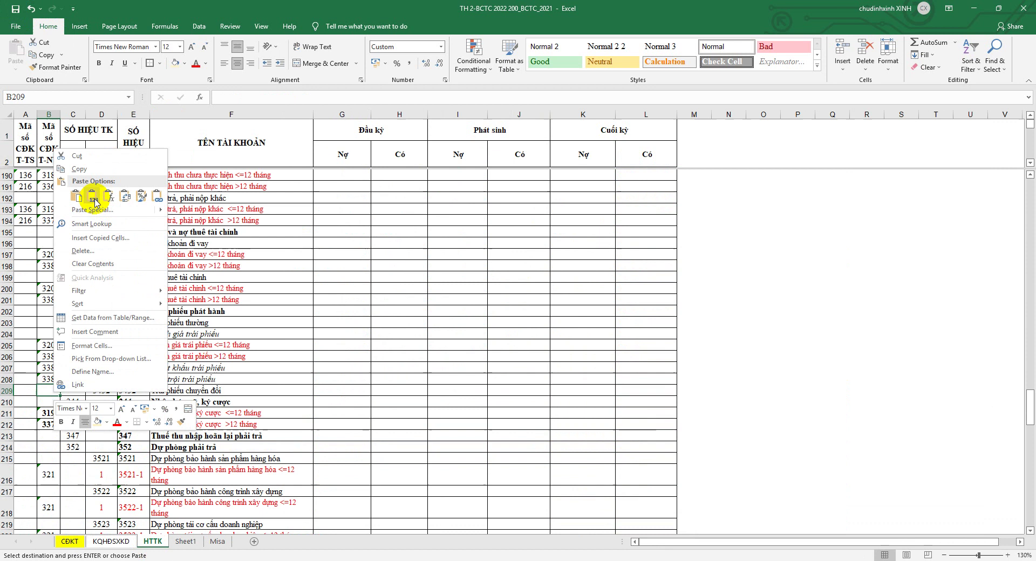
pyautogui.click(96, 200)
pyautogui.click(14, 11)
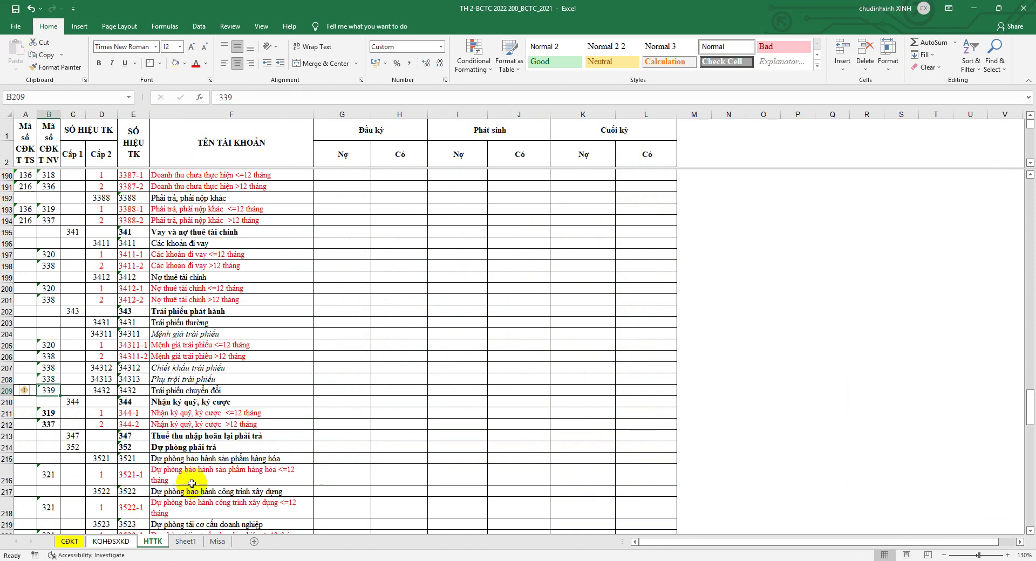
pyautogui.hotkey('alt', 'Tab')
pyautogui.click(213, 554)
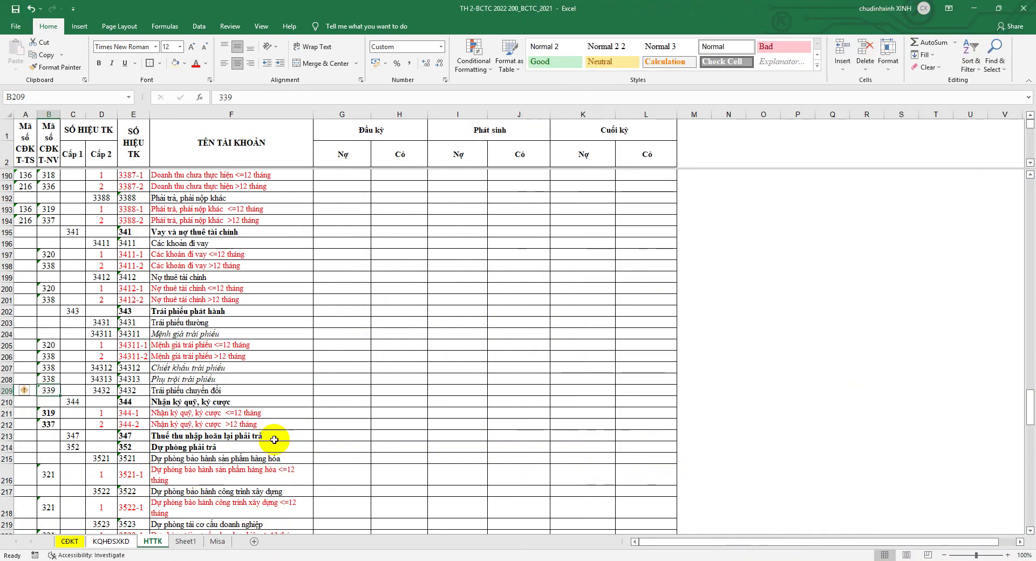
pyautogui.click(70, 542)
# Paste account 41112 from the Word circular onto line 340 and extend line 339's SUMIF totals to it
pyautogui.scroll(-3, 169, 469)
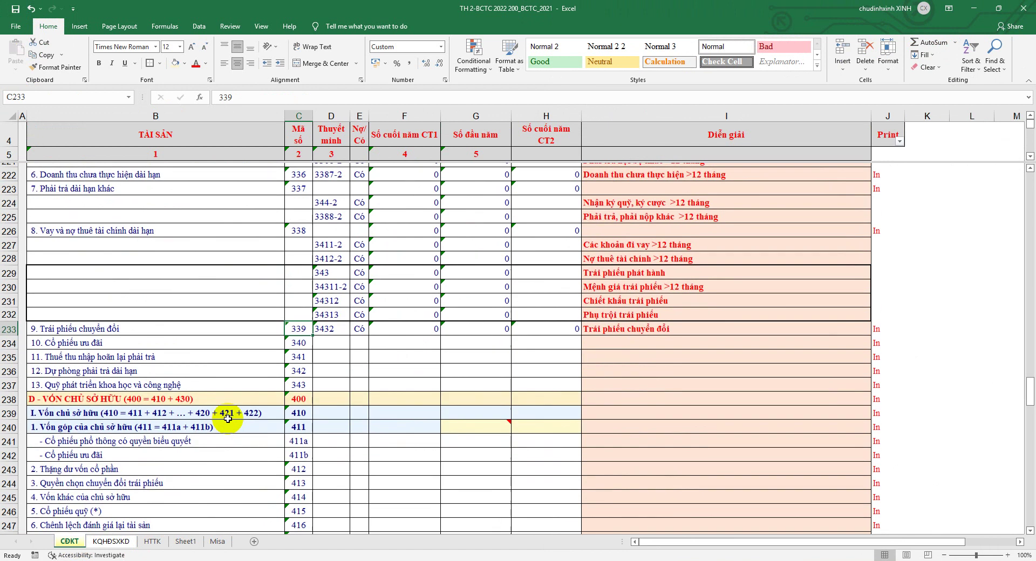
pyautogui.click(324, 254)
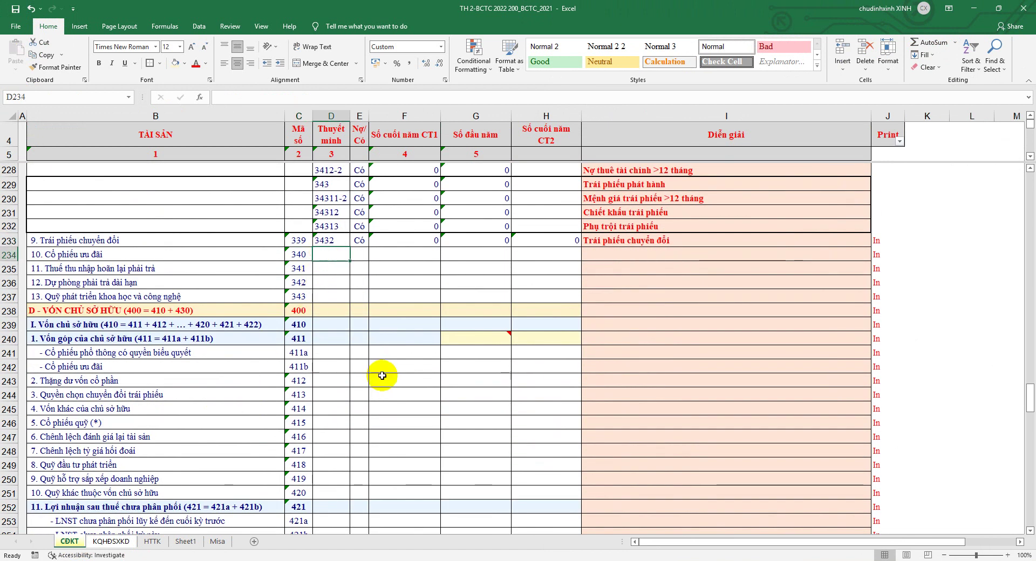
pyautogui.click(299, 559)
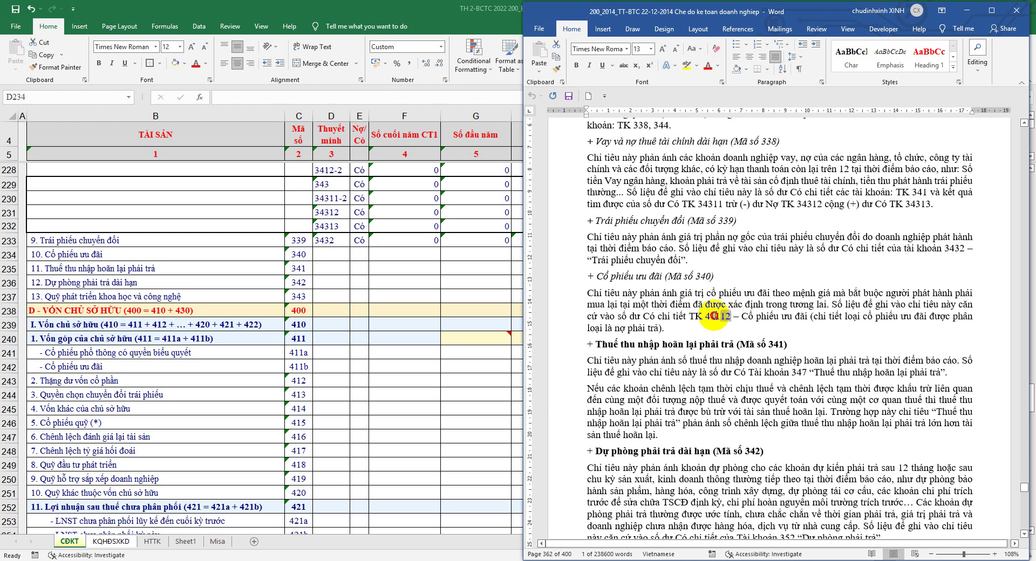
pyautogui.rightClick(712, 322)
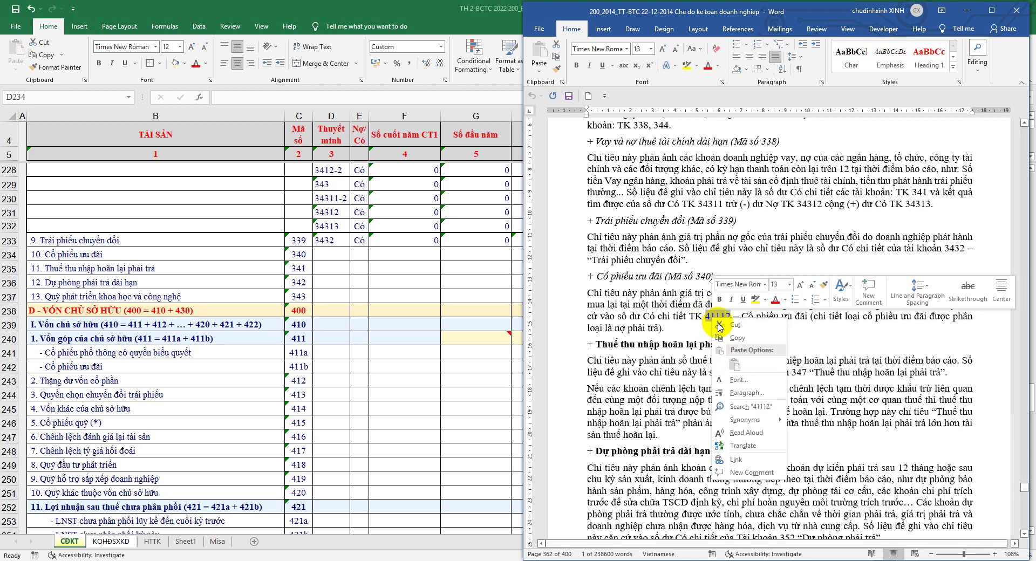
pyautogui.press('Escape')
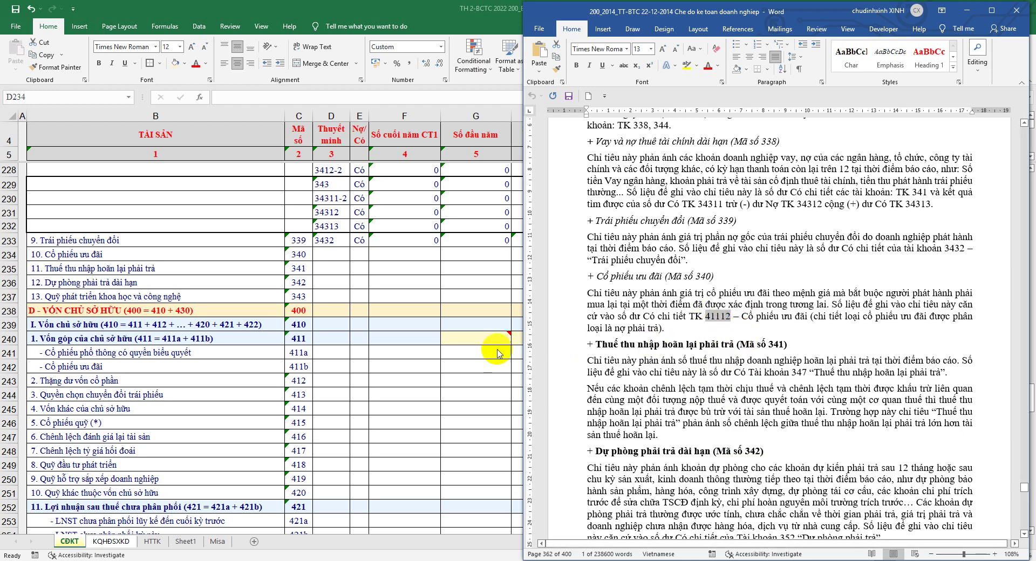
pyautogui.click(351, 283)
pyautogui.rightClick(327, 253)
pyautogui.click(368, 296)
pyautogui.click(368, 244)
pyautogui.moveTo(410, 241); pyautogui.dragTo(579, 247)
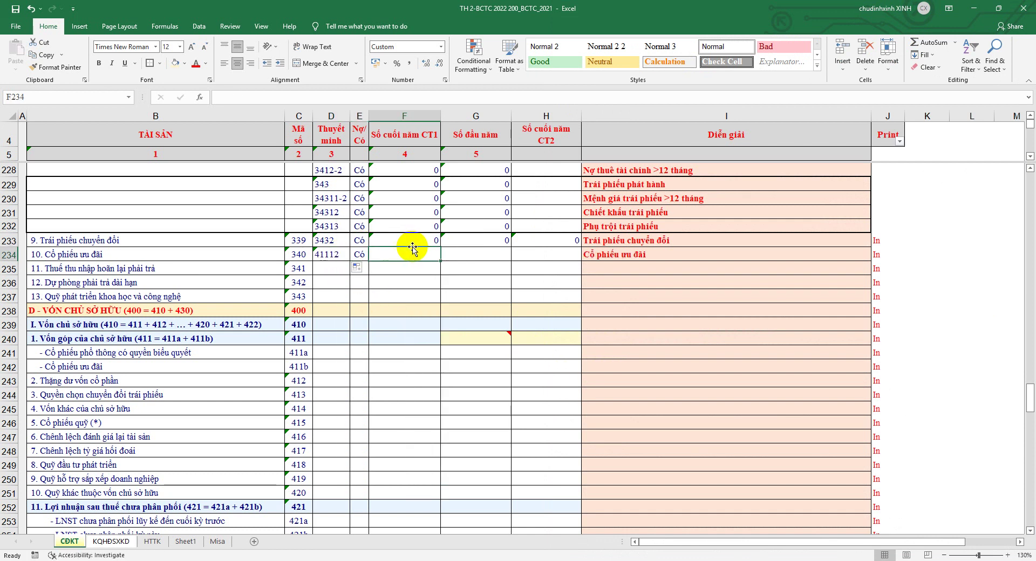
pyautogui.doubleClick(581, 247)
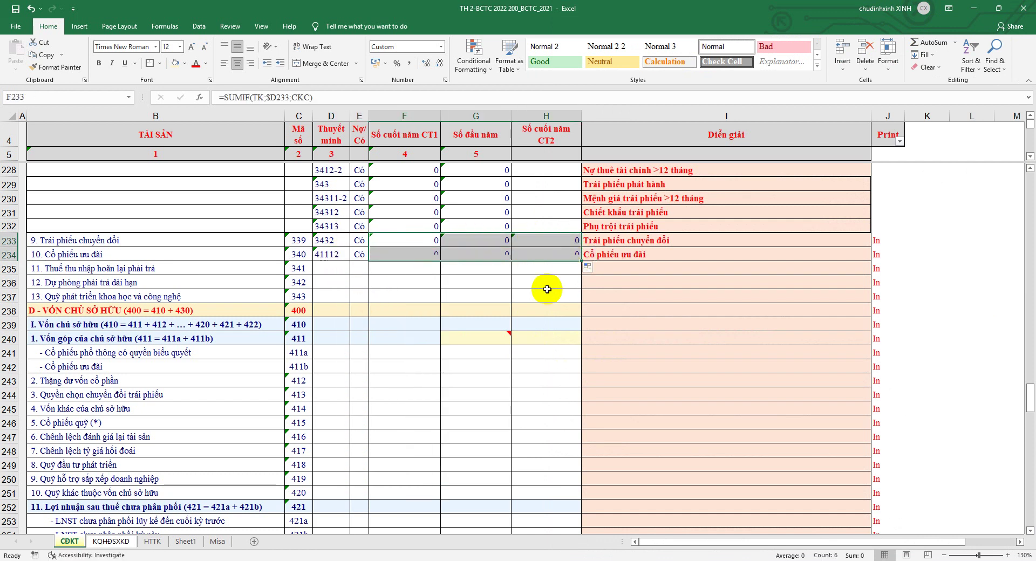
pyautogui.click(523, 324)
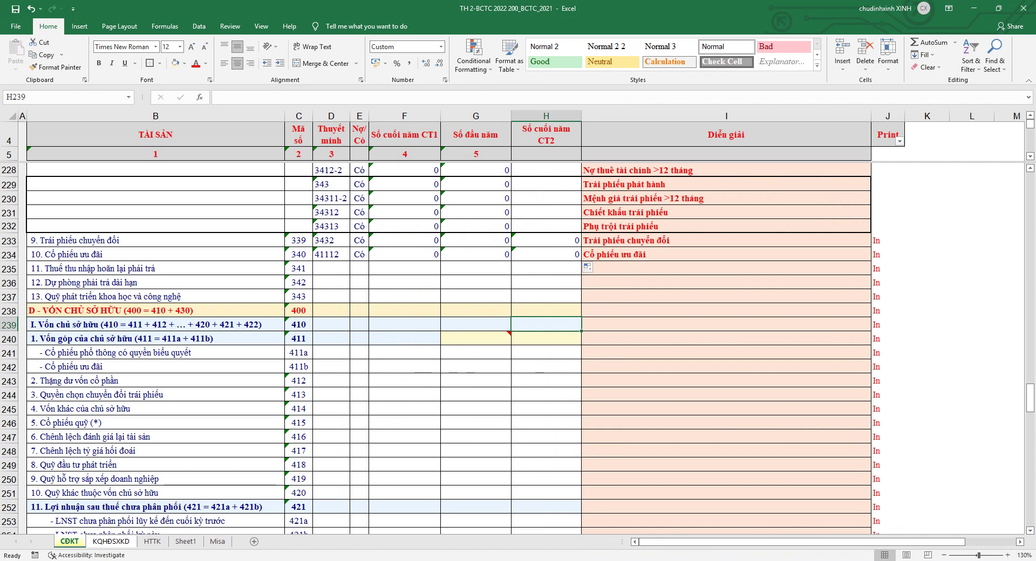
# Copy account 347 from the circular onto line 341 and fill its Có and SUMIF totals
pyautogui.hotkey('alt', 'Tab')
pyautogui.scroll(-2, 538, 428)
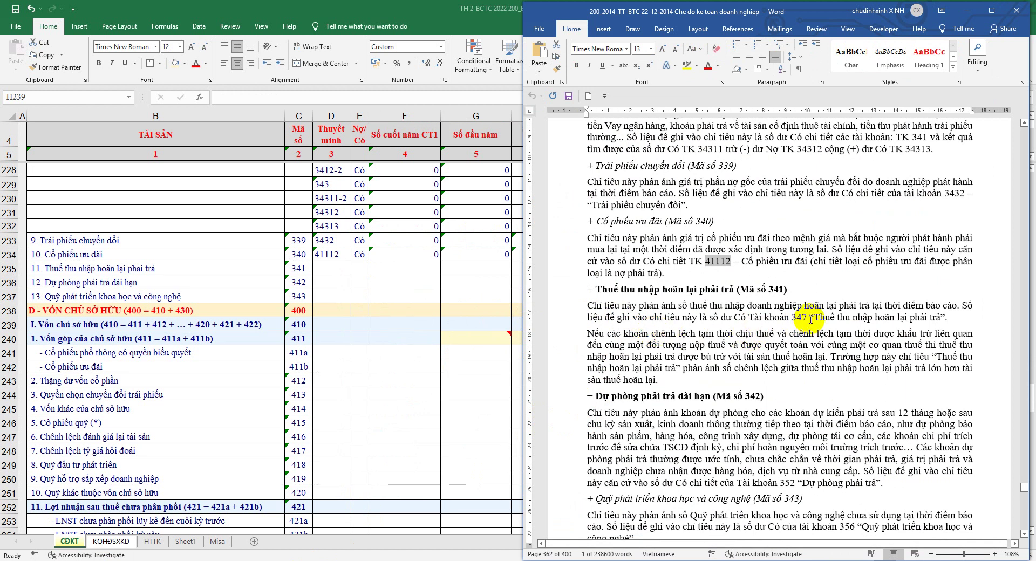
pyautogui.doubleClick(792, 317)
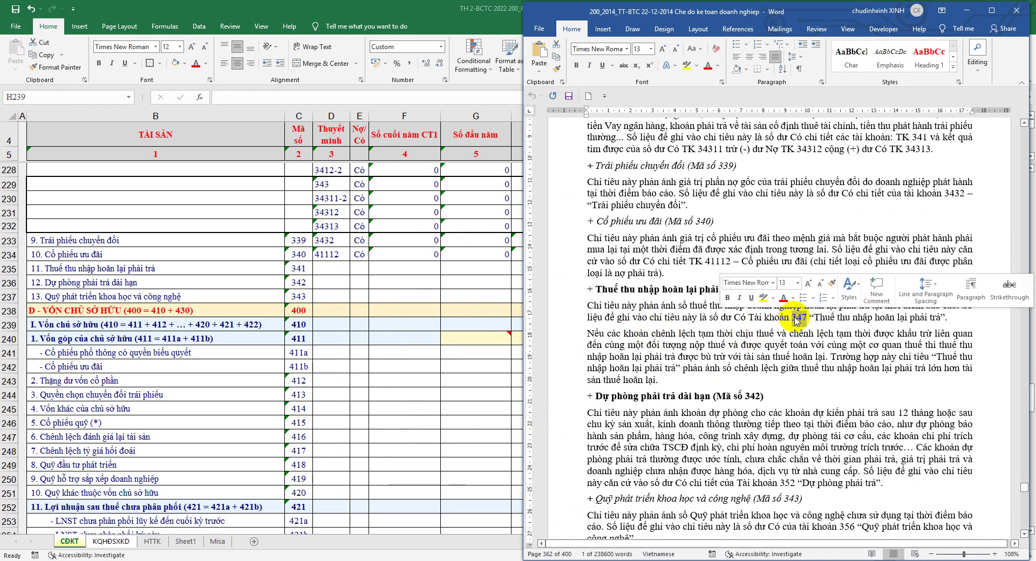
pyautogui.rightClick(795, 319)
pyautogui.click(810, 331)
pyautogui.click(339, 269)
pyautogui.rightClick(339, 268)
pyautogui.click(362, 318)
pyautogui.click(358, 256)
pyautogui.moveTo(369, 261)
pyautogui.mouseDown()
pyautogui.moveTo(369, 273)
pyautogui.moveTo(541, 256)
pyautogui.moveTo(564, 272)
pyautogui.mouseUp()
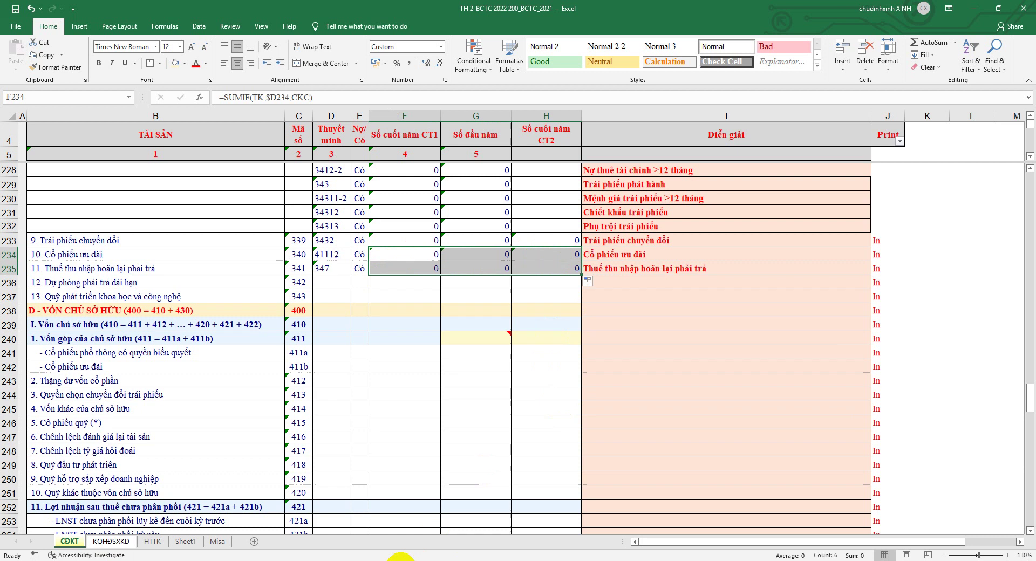
# Set line 342 to Có and extend Có down to line 343
pyautogui.click(415, 557)
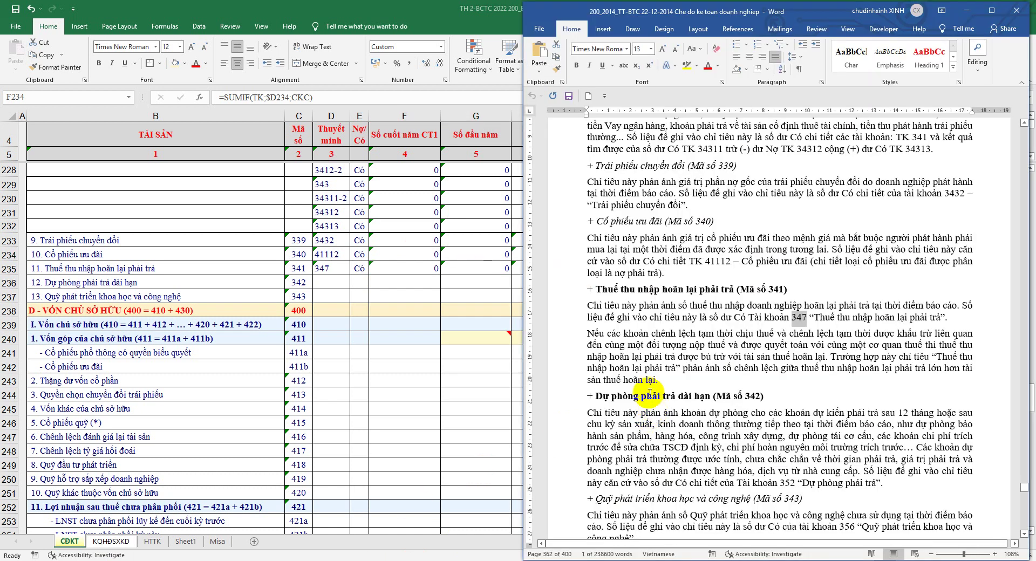
pyautogui.scroll(-2, 639, 376)
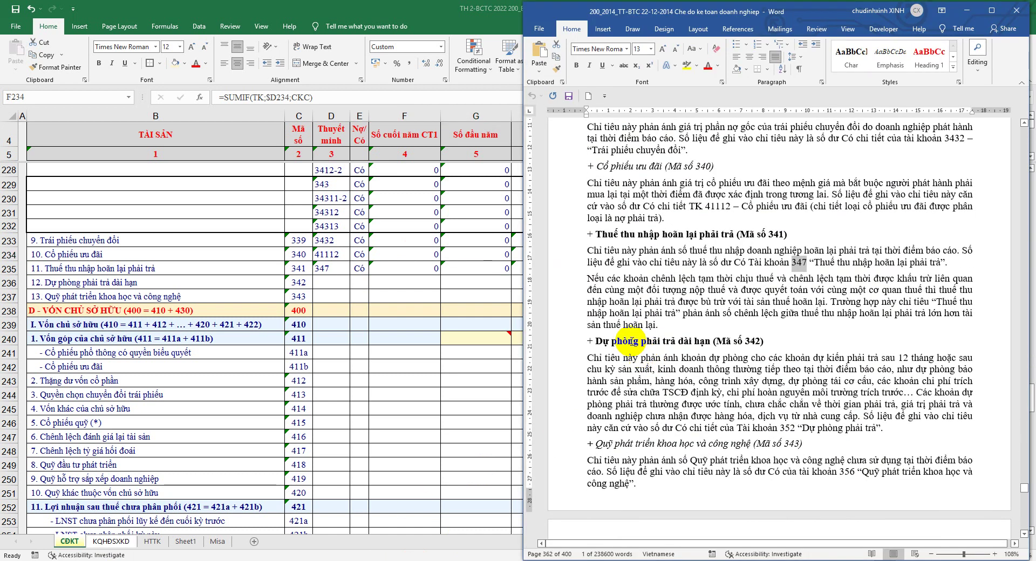
pyautogui.scroll(-2, 629, 341)
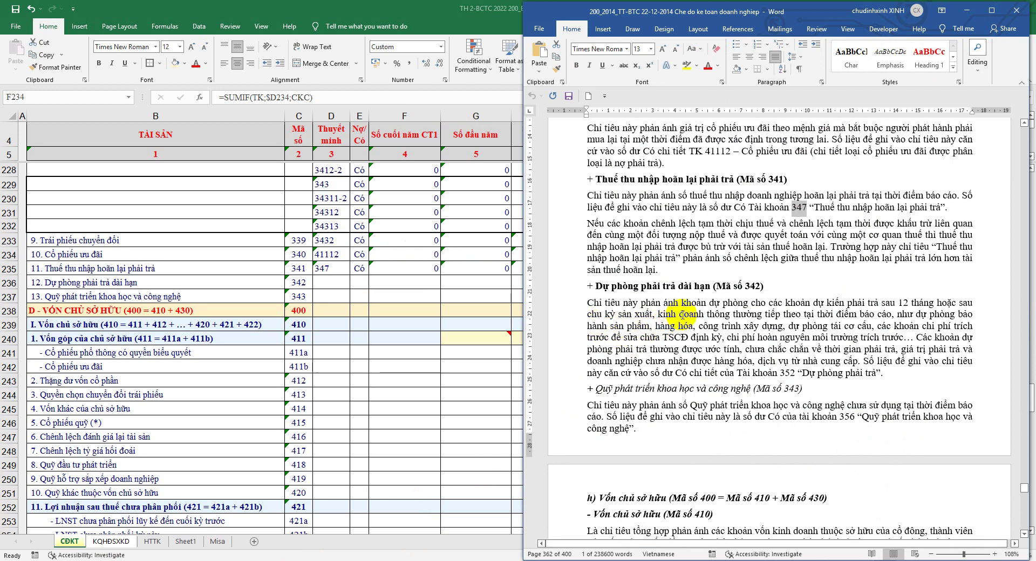
pyautogui.click(337, 276)
pyautogui.click(360, 270)
pyautogui.click(370, 277)
pyautogui.click(368, 277)
pyautogui.click(373, 284)
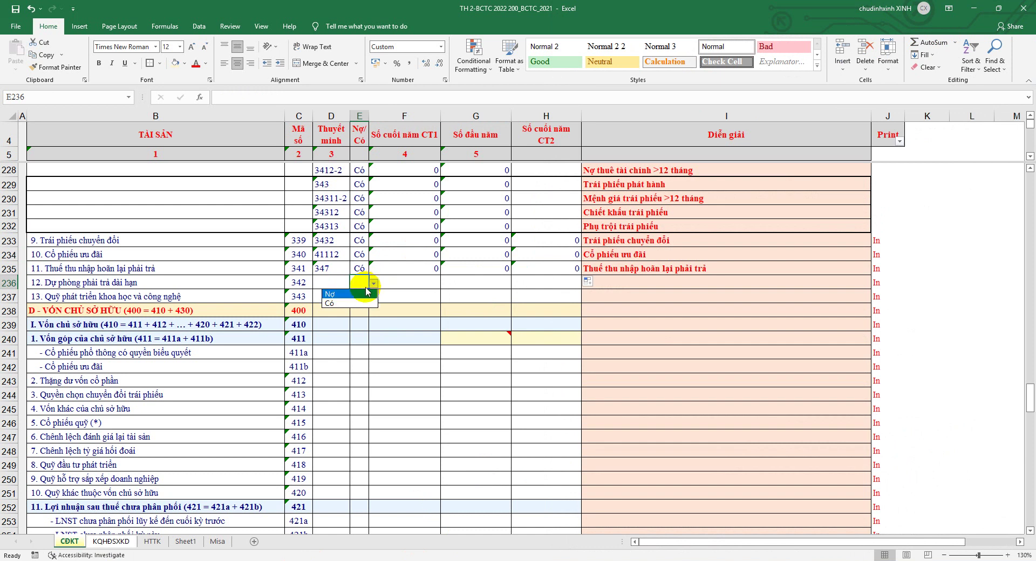
pyautogui.click(343, 304)
pyautogui.moveTo(369, 290); pyautogui.dragTo(368, 303)
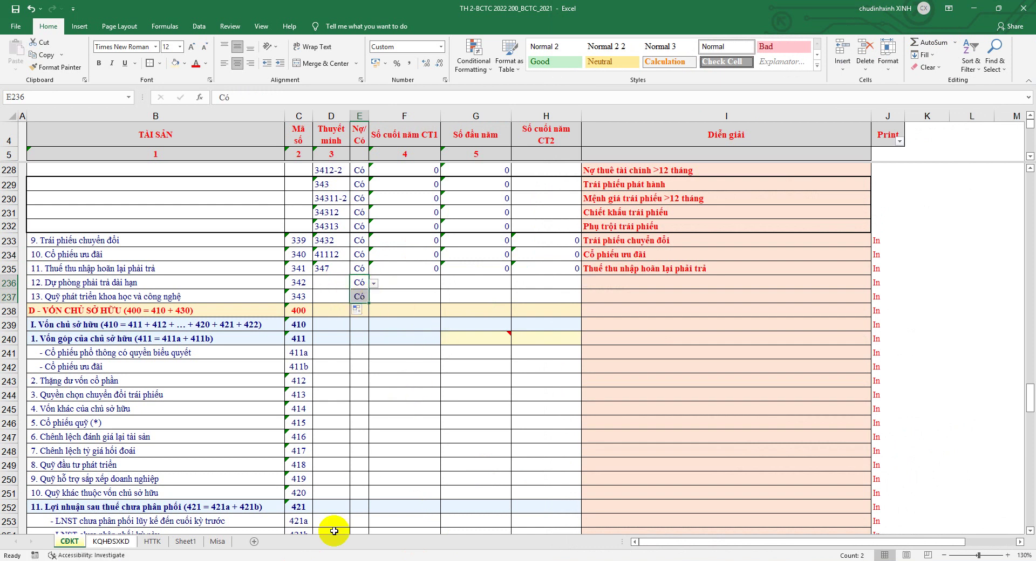
pyautogui.hotkey('alt', 'Tab')
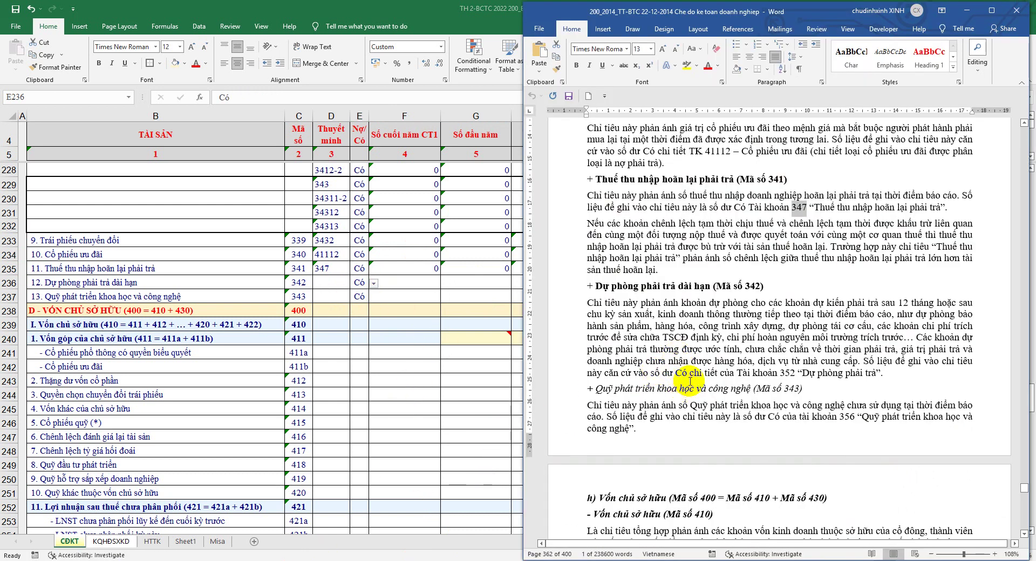
pyautogui.scroll(-1, 689, 382)
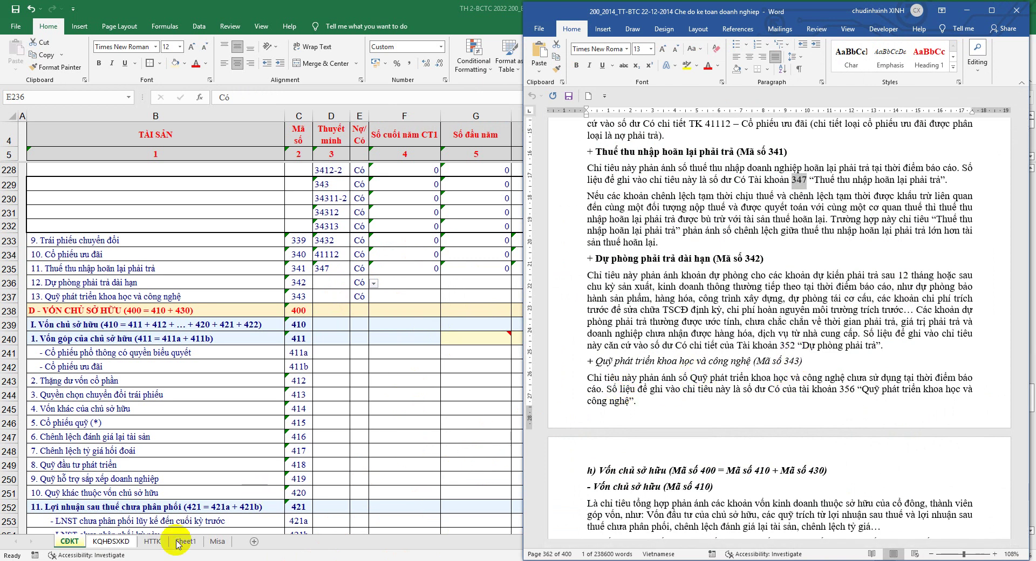
# Copy the CDKT line code 342
pyautogui.click(153, 542)
pyautogui.click(69, 542)
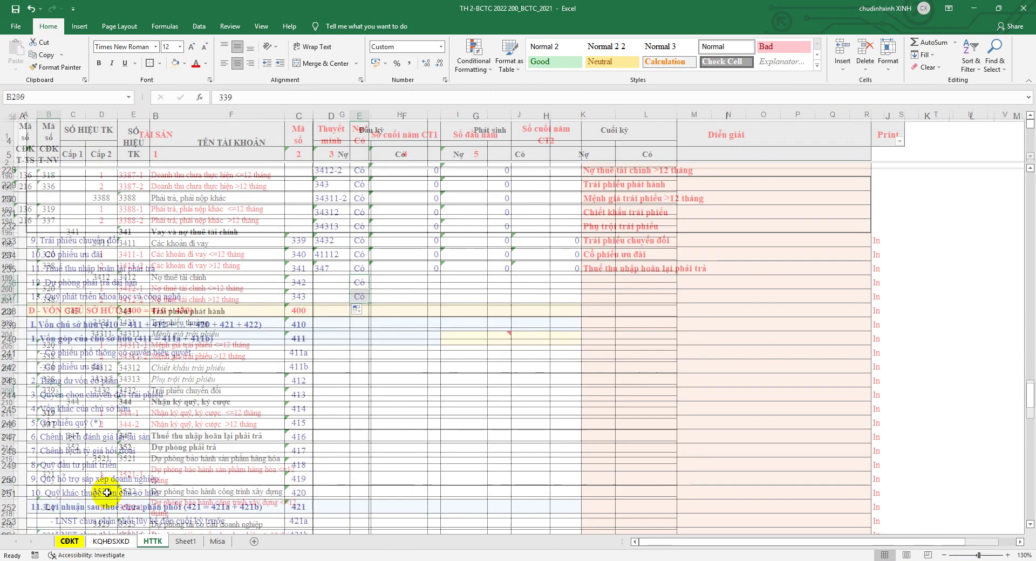
pyautogui.click(304, 283)
pyautogui.rightClick(310, 286)
pyautogui.click(346, 316)
# Select the provisions account 352 row in the HTTK sheet
pyautogui.click(156, 542)
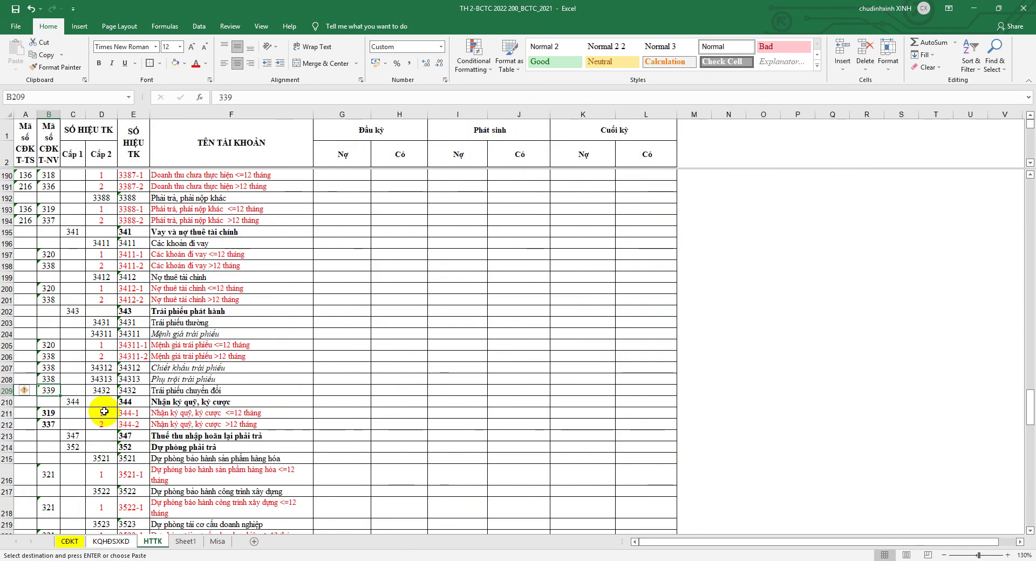
pyautogui.scroll(-5, 104, 412)
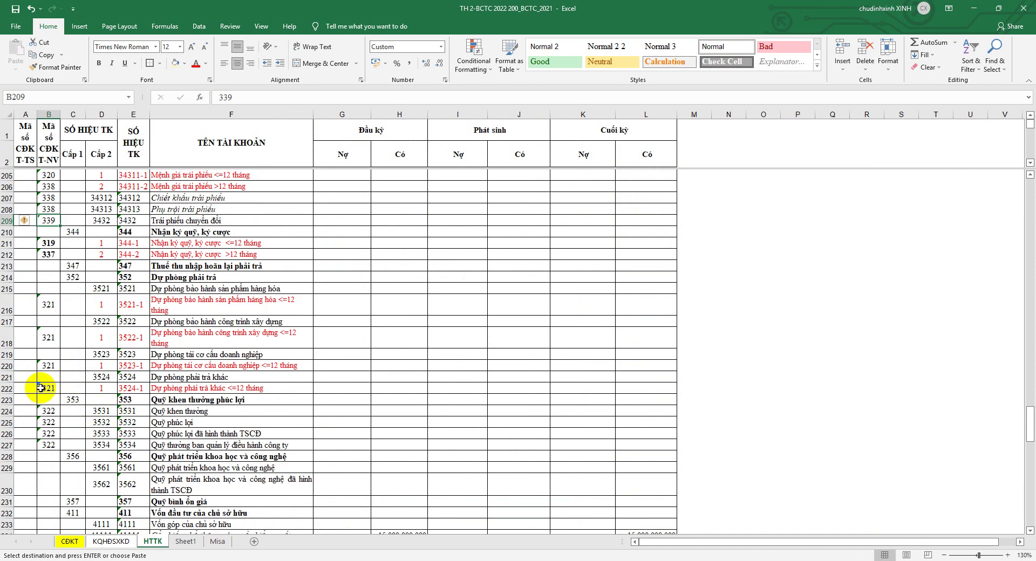
pyautogui.click(7, 277)
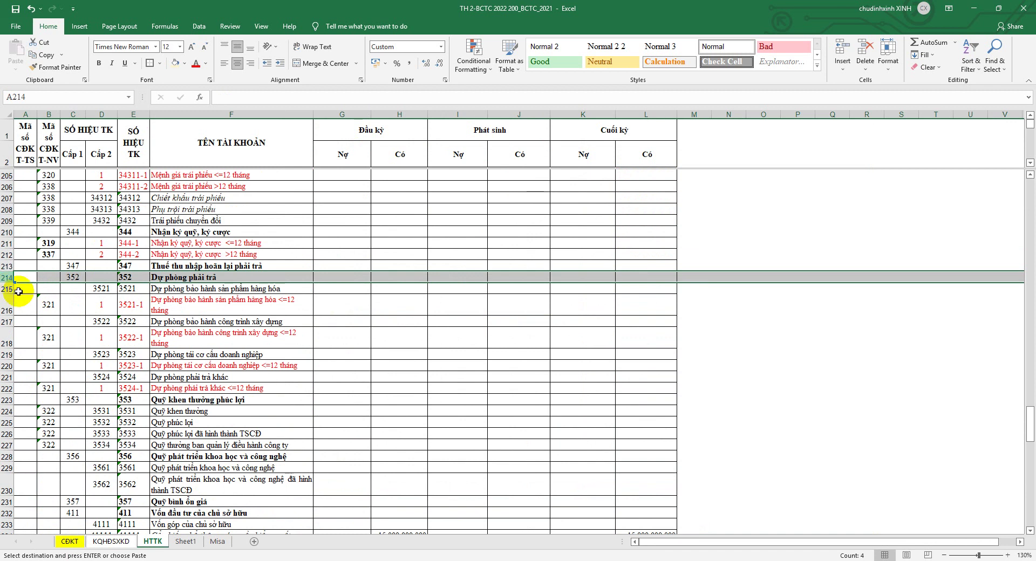
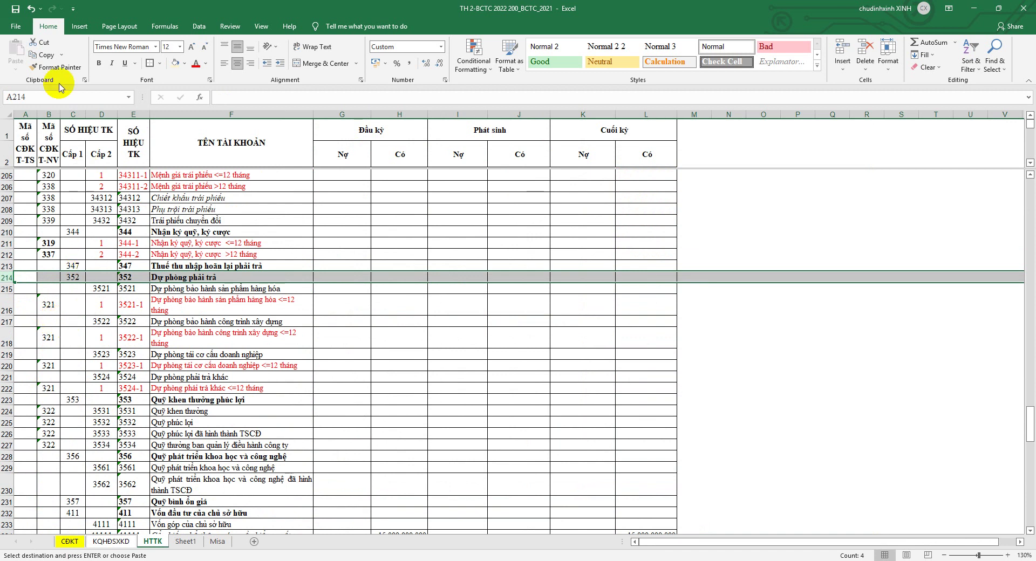
# Insert blank rows under sub-accounts 3521-1 and 3522-1 at rows 217 and 220
pyautogui.click(16, 10)
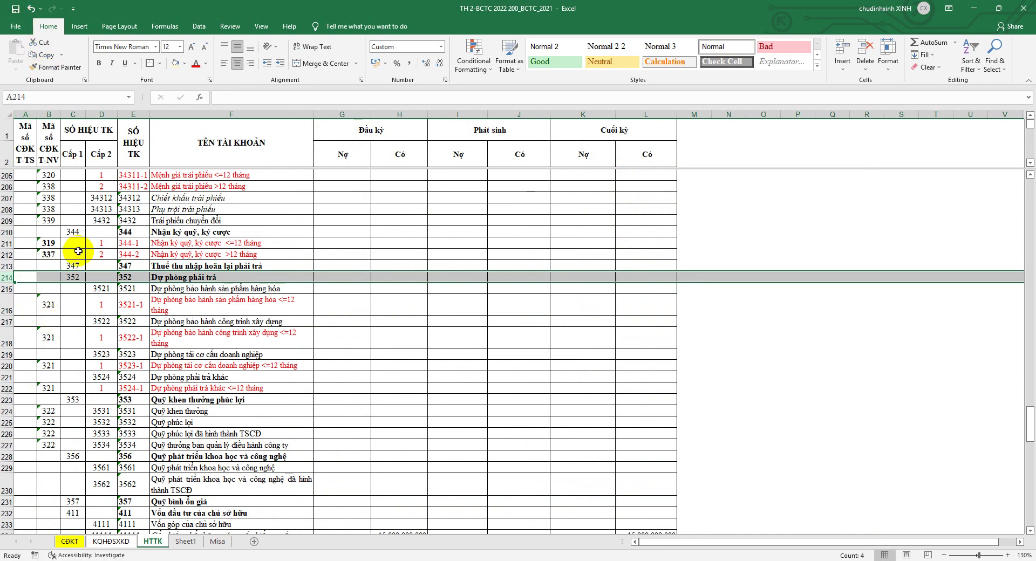
pyautogui.click(6, 321)
pyautogui.rightClick(7, 322)
pyautogui.click(56, 390)
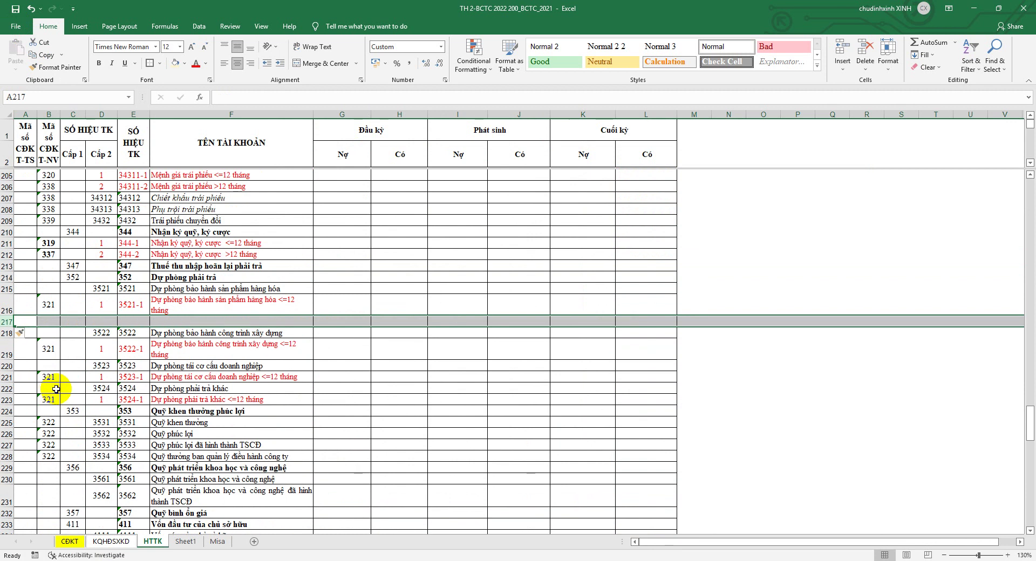
pyautogui.click(5, 366)
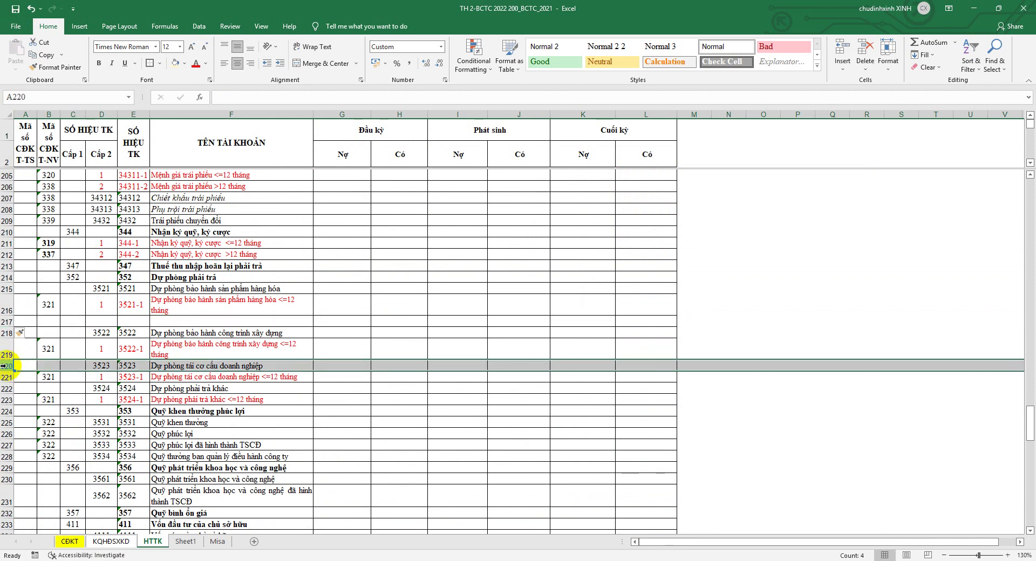
pyautogui.hotkey('ctrl', '+')
# Insert blank rows under 3523-1 and 3524-1, undoing the misplaced insertions
pyautogui.click(16, 390)
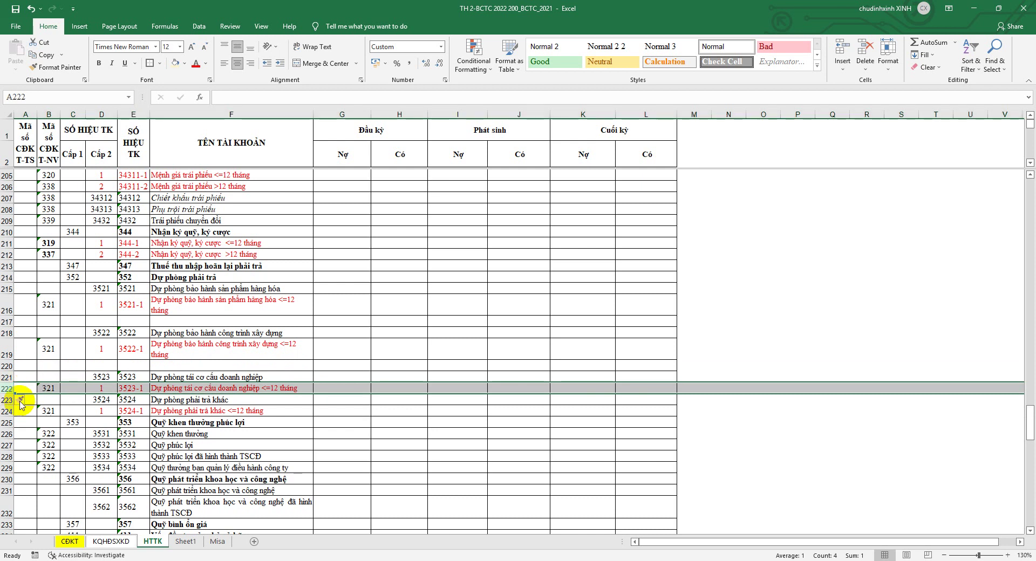
pyautogui.hotkey('shift', 'space')
pyautogui.hotkey('ctrl', '+')
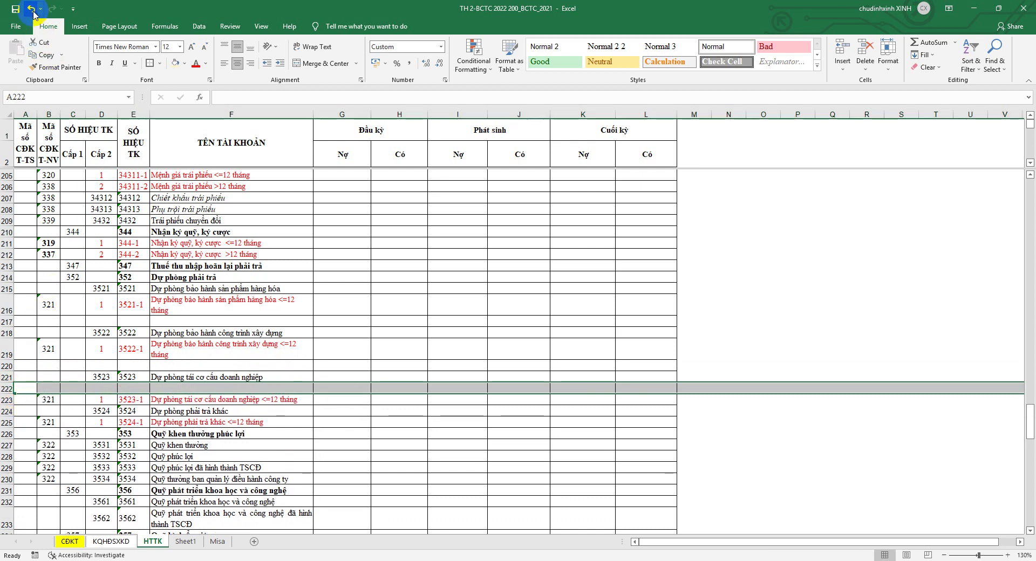
pyautogui.click(31, 9)
pyautogui.hotkey('ctrl', '+')
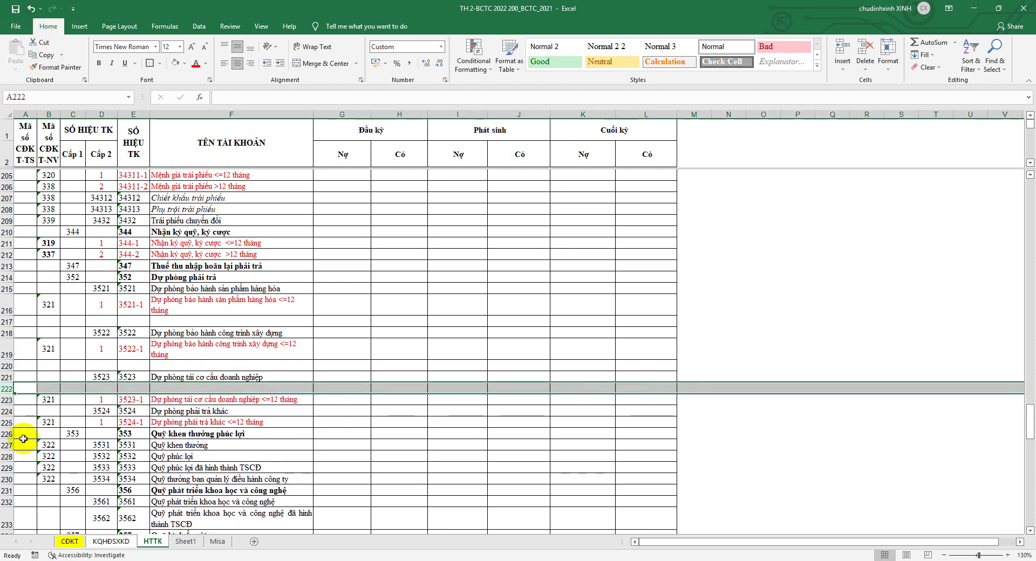
pyautogui.click(7, 411)
pyautogui.click(8, 434)
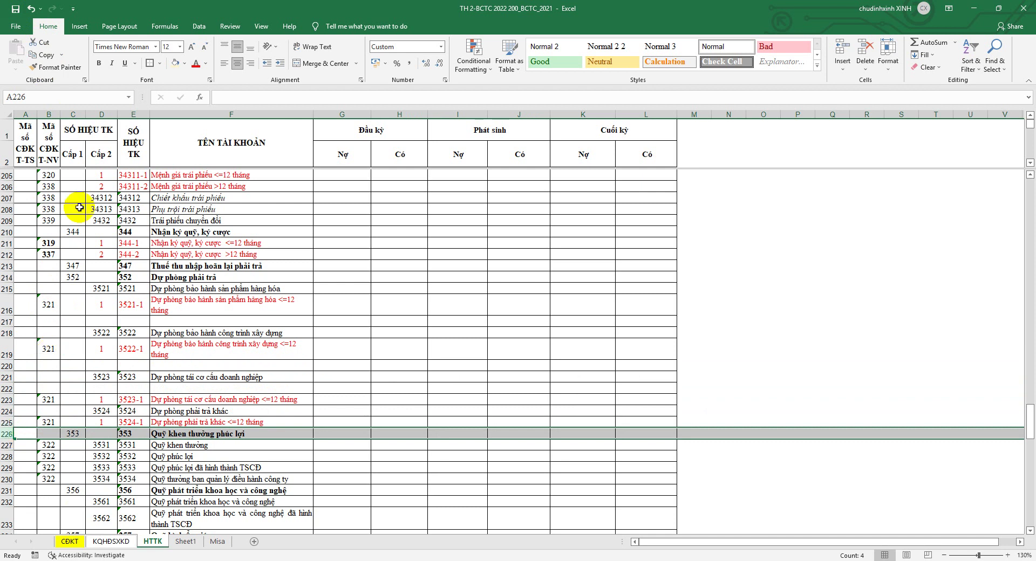
pyautogui.click(31, 9)
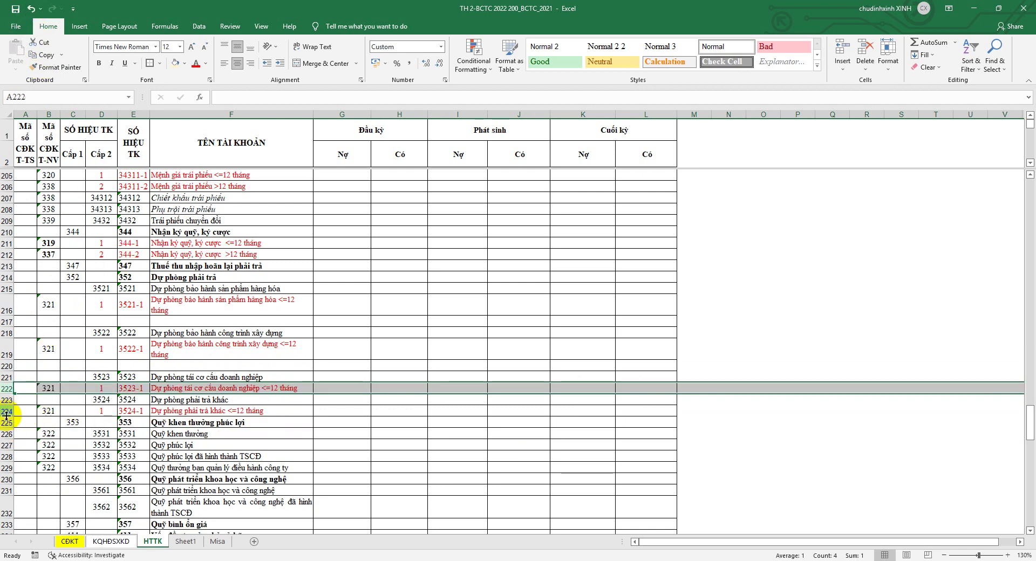
pyautogui.rightClick(11, 400)
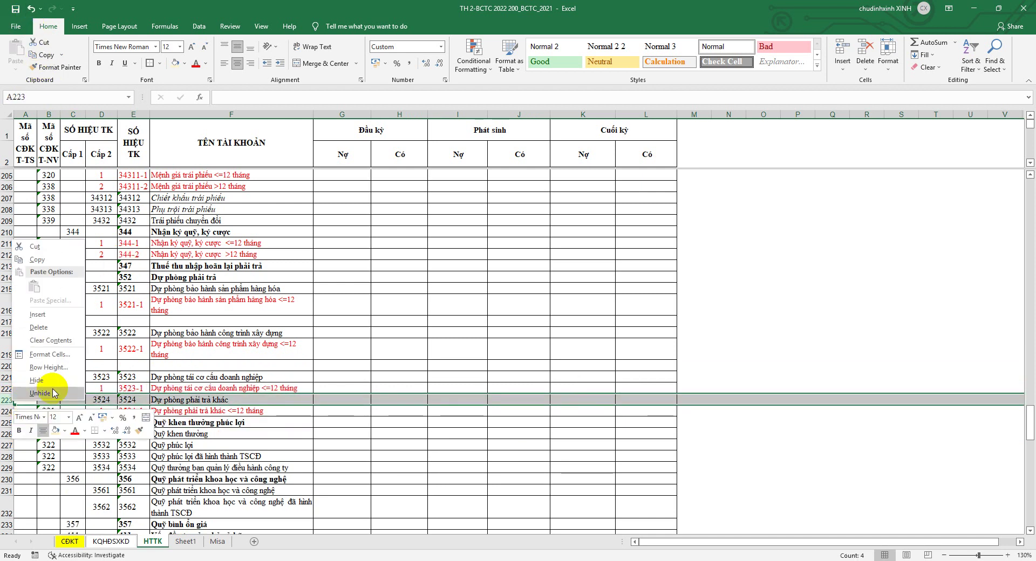
pyautogui.click(33, 308)
pyautogui.click(14, 434)
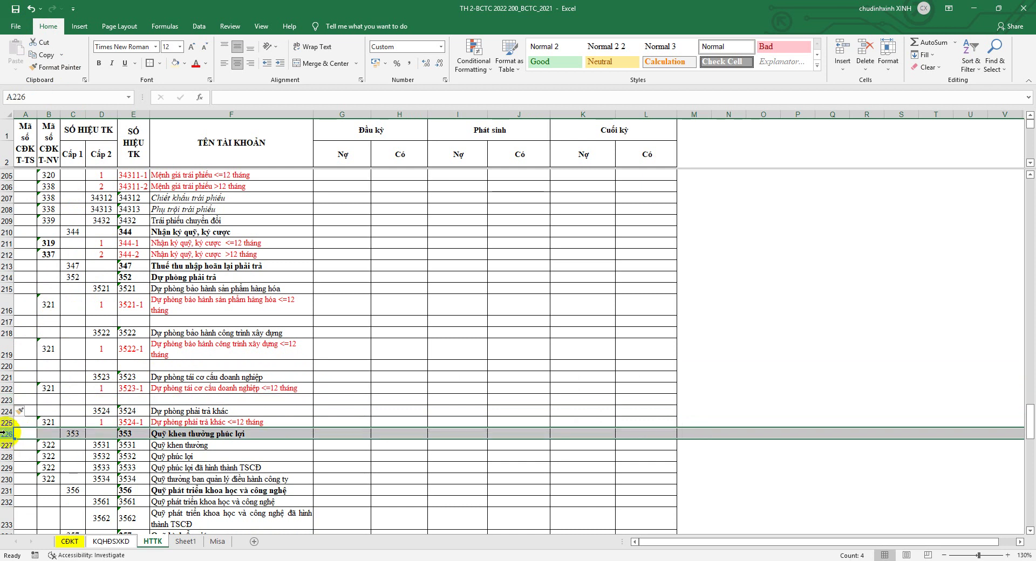
pyautogui.hotkey('ctrl', '+')
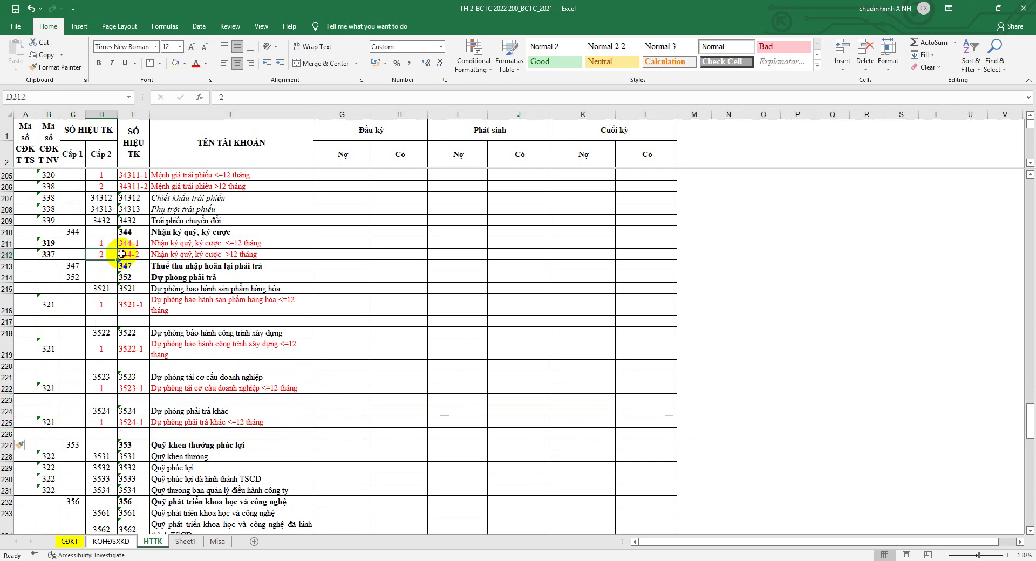
# Paste the copied D:F account entry into blank rows 220, 223 and 226, then save the workbook
pyautogui.moveTo(109, 254); pyautogui.dragTo(162, 255)
pyautogui.rightClick(167, 252)
pyautogui.click(191, 272)
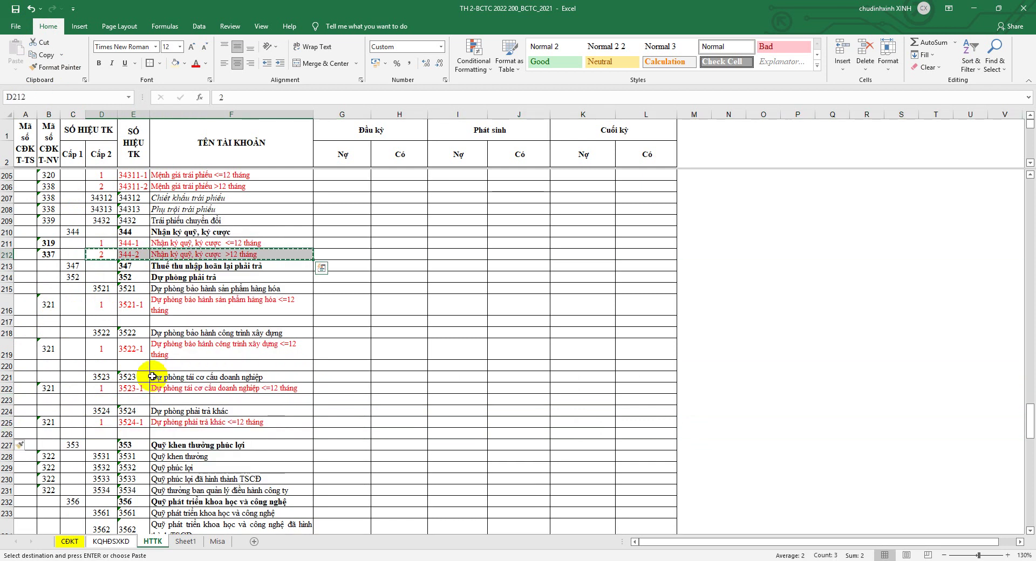
pyautogui.click(106, 365)
pyautogui.hotkey('ctrl', 'v')
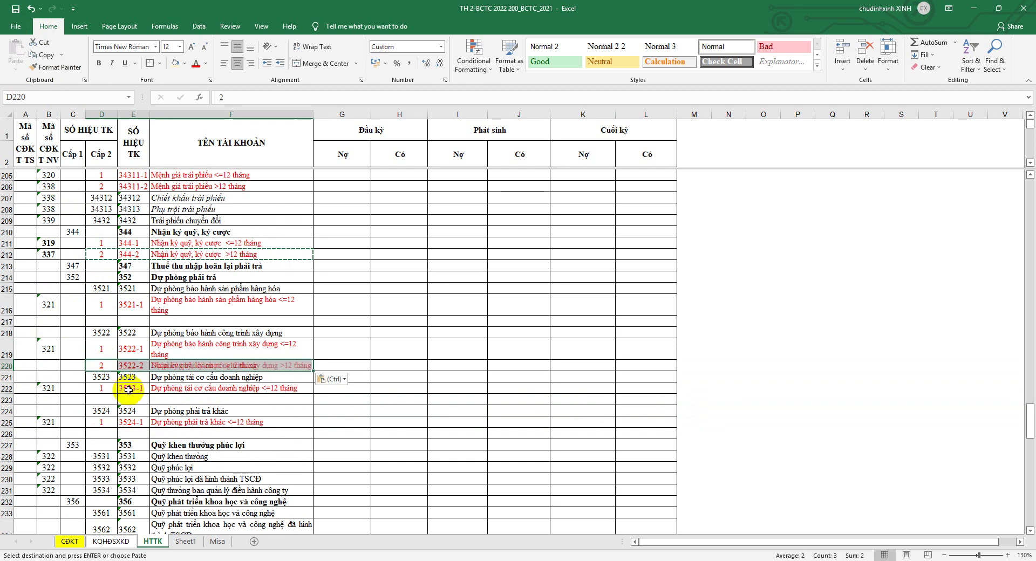
pyautogui.click(105, 400)
pyautogui.hotkey('ctrl', 'v')
pyautogui.click(108, 433)
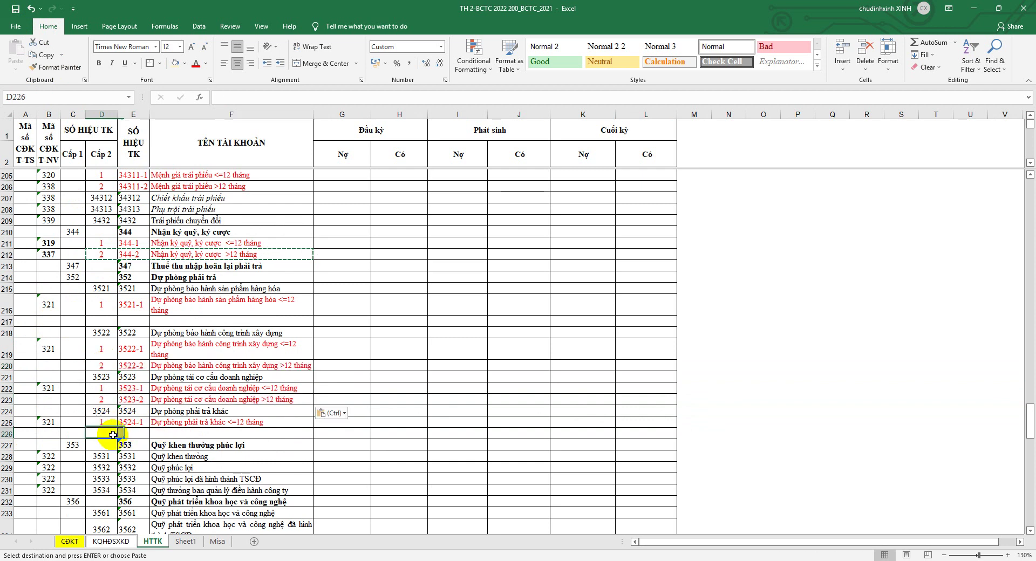
pyautogui.hotkey('ctrl', 'v')
pyautogui.click(16, 9)
# On CDKT, insert three blank rows under item 342 starting at row 237
pyautogui.click(69, 542)
pyautogui.click(304, 290)
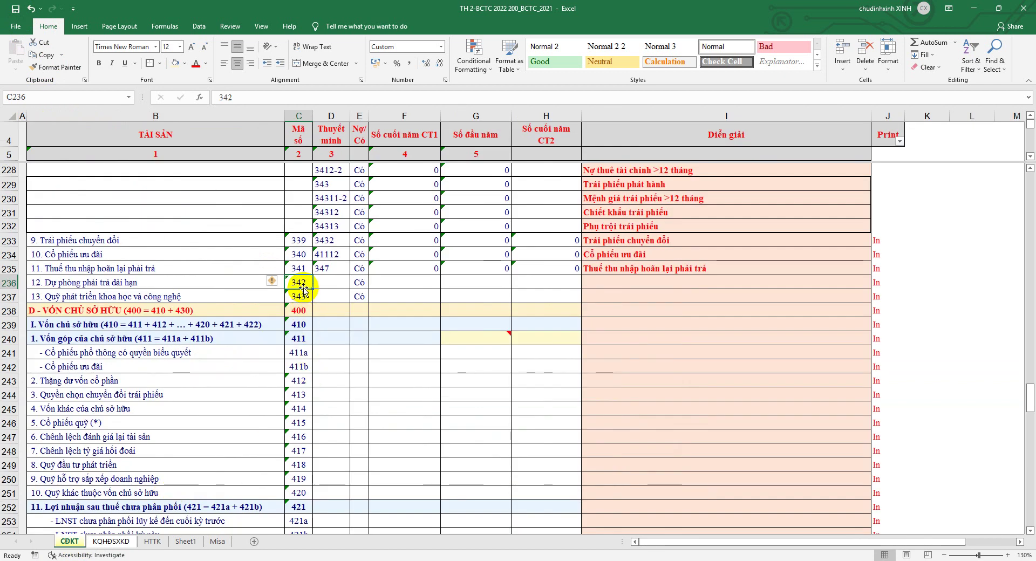
pyautogui.click(9, 296)
pyautogui.rightClick(10, 296)
pyautogui.click(42, 375)
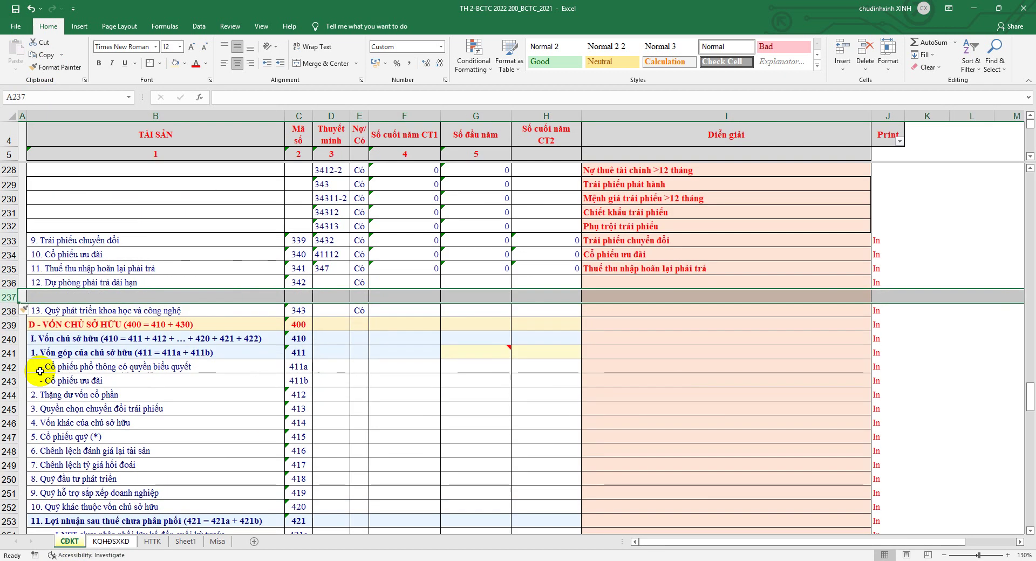
pyautogui.press('F4')
pyautogui.press('F4')
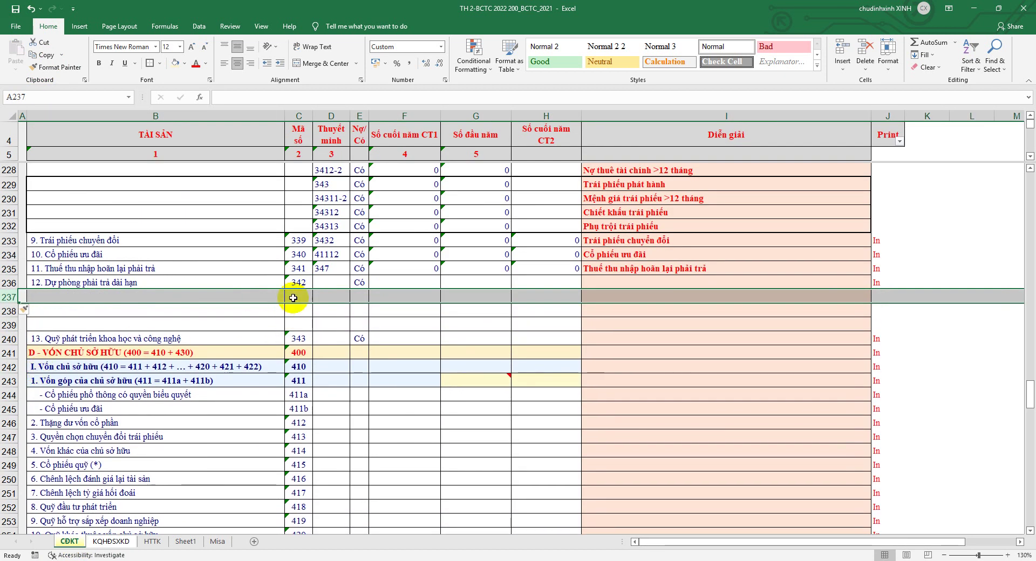
# Copy code 342 and fill HTTK row 217 with sub-account 3521-2, the >12-month warranty provision
pyautogui.click(301, 281)
pyautogui.rightClick(301, 281)
pyautogui.click(319, 296)
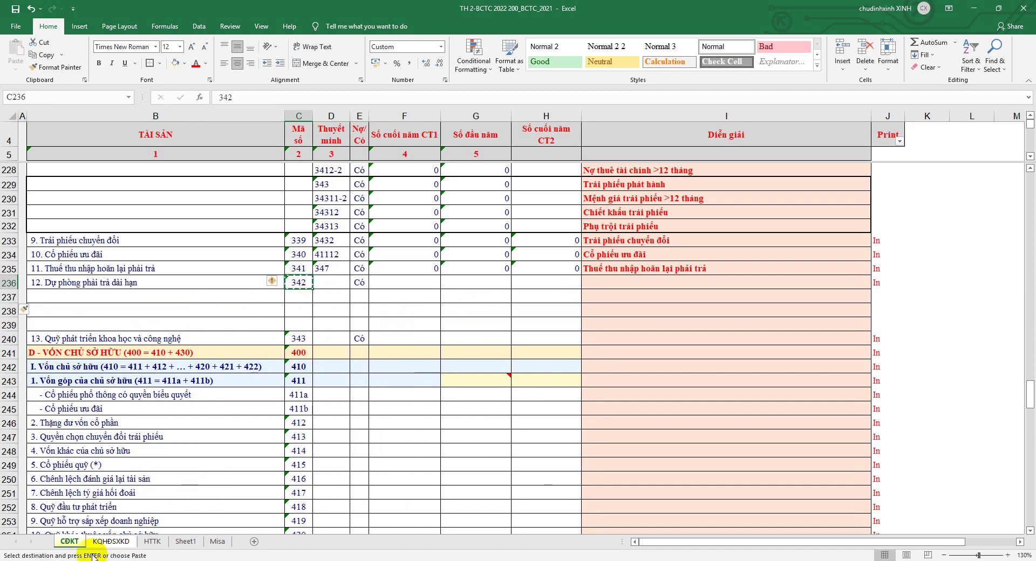
pyautogui.click(124, 543)
pyautogui.click(152, 541)
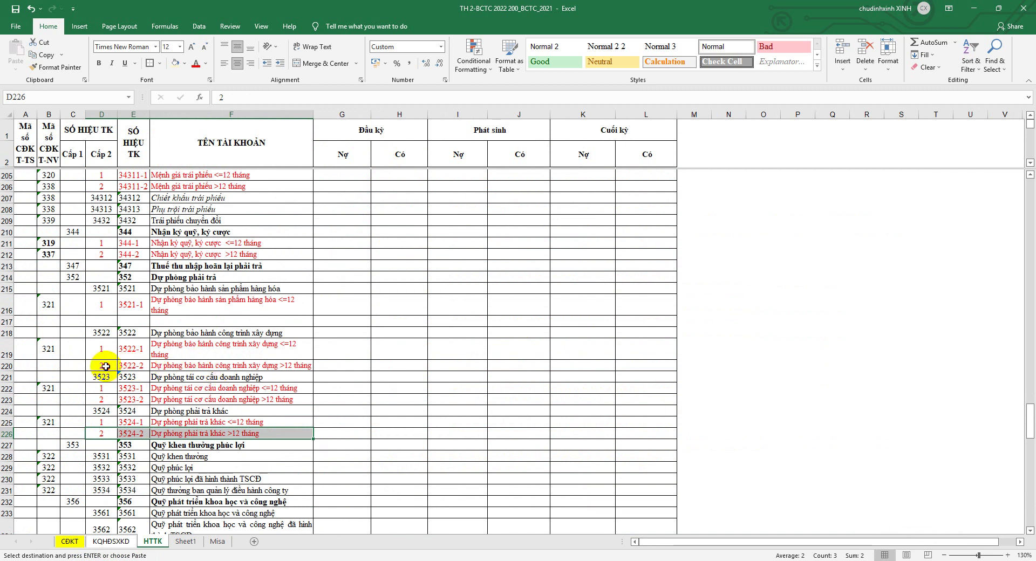
pyautogui.moveTo(106, 367); pyautogui.dragTo(160, 367)
pyautogui.click(107, 322)
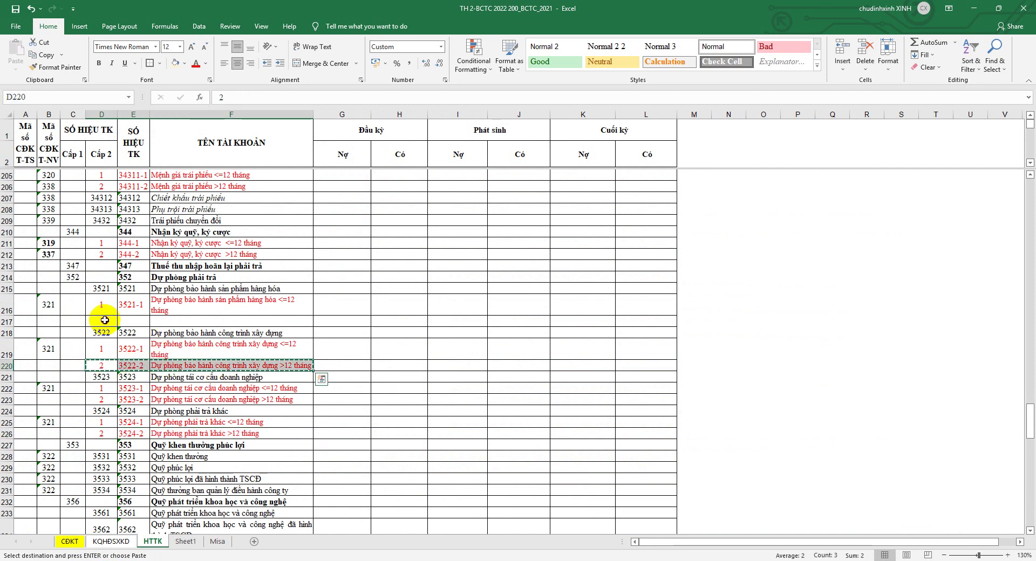
pyautogui.hotkey('ctrl', 'v')
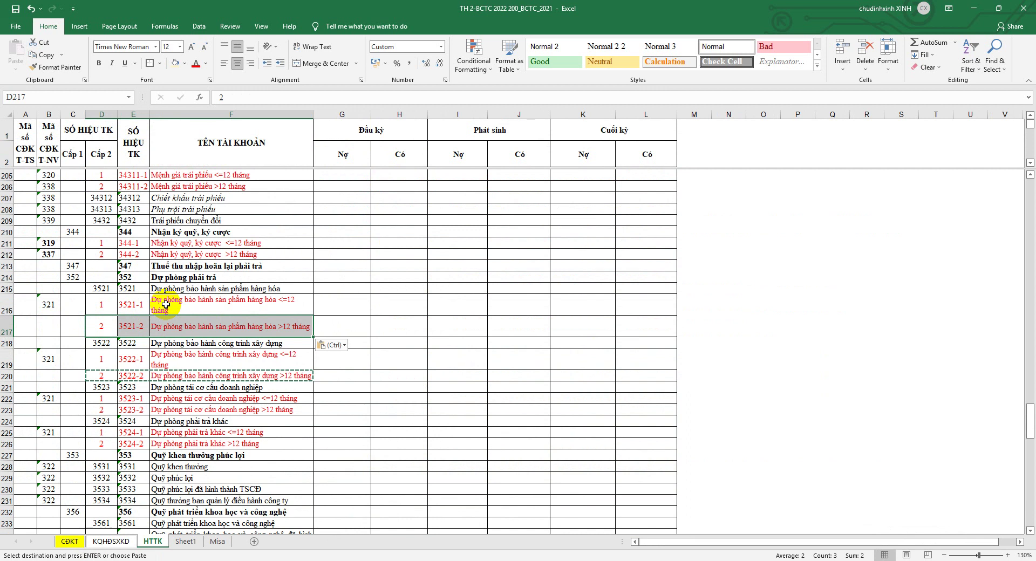
pyautogui.click(70, 542)
# Add a fourth blank row under item 342 and extend the I:J explanation formulas to row 241
pyautogui.press('Escape')
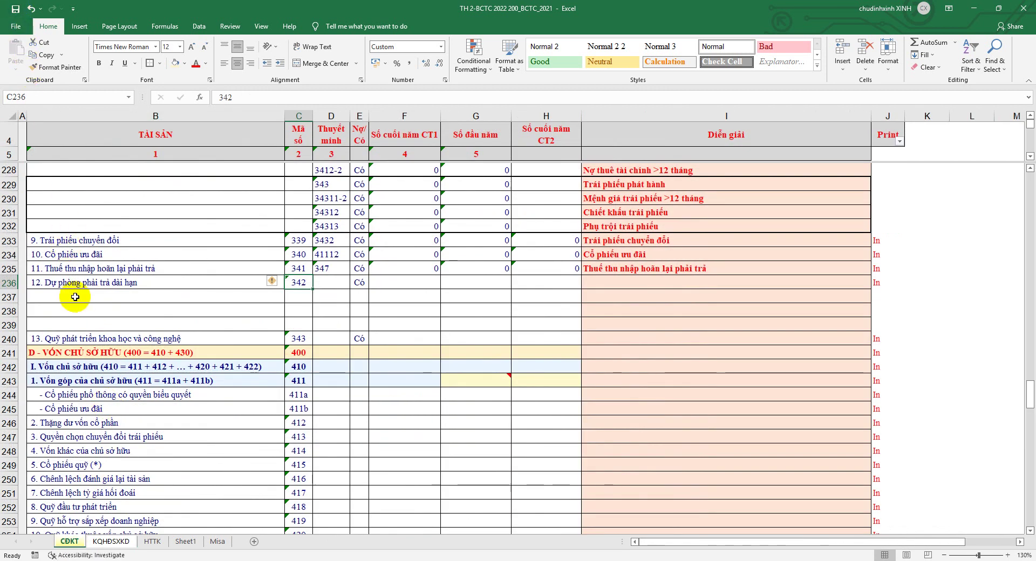
pyautogui.rightClick(6, 312)
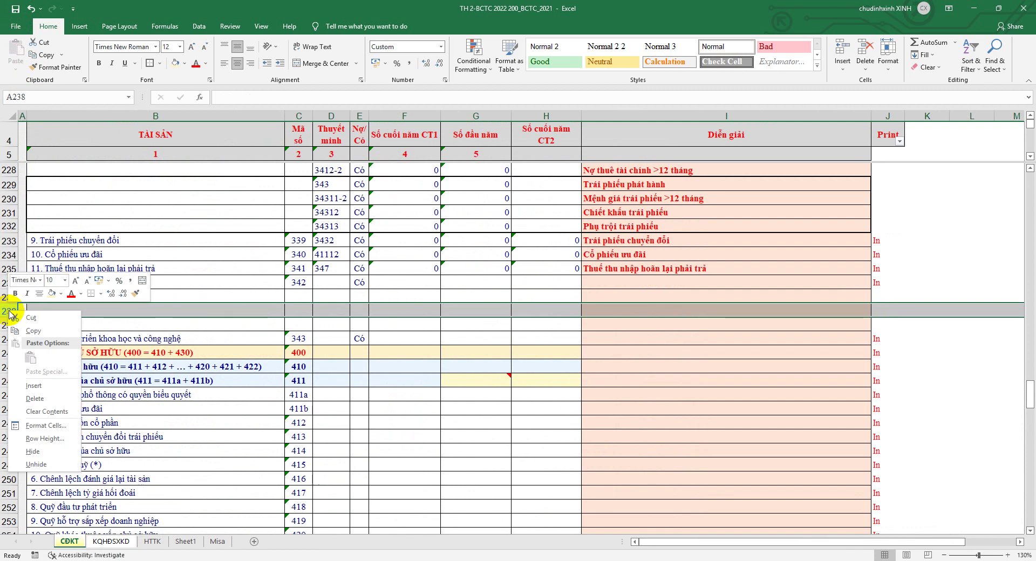
pyautogui.click(40, 395)
pyautogui.moveTo(598, 270)
pyautogui.mouseDown()
pyautogui.moveTo(875, 268)
pyautogui.moveTo(902, 361)
pyautogui.mouseUp()
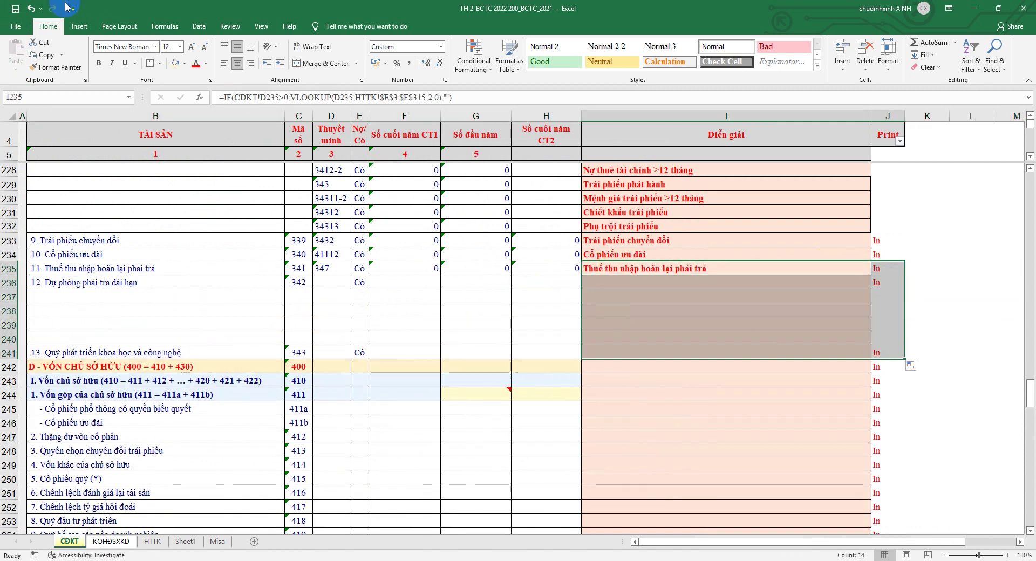
# Set E237 to Có, fill it down to E240, and copy code 342 from C236
pyautogui.click(360, 296)
pyautogui.click(373, 297)
pyautogui.click(368, 305)
pyautogui.moveTo(369, 303); pyautogui.dragTo(367, 339)
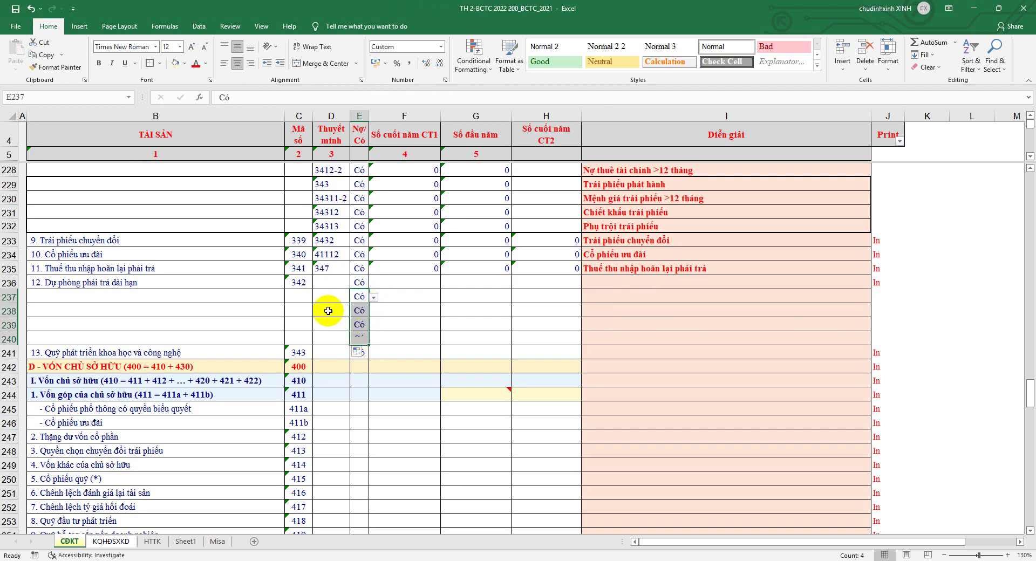
pyautogui.click(153, 542)
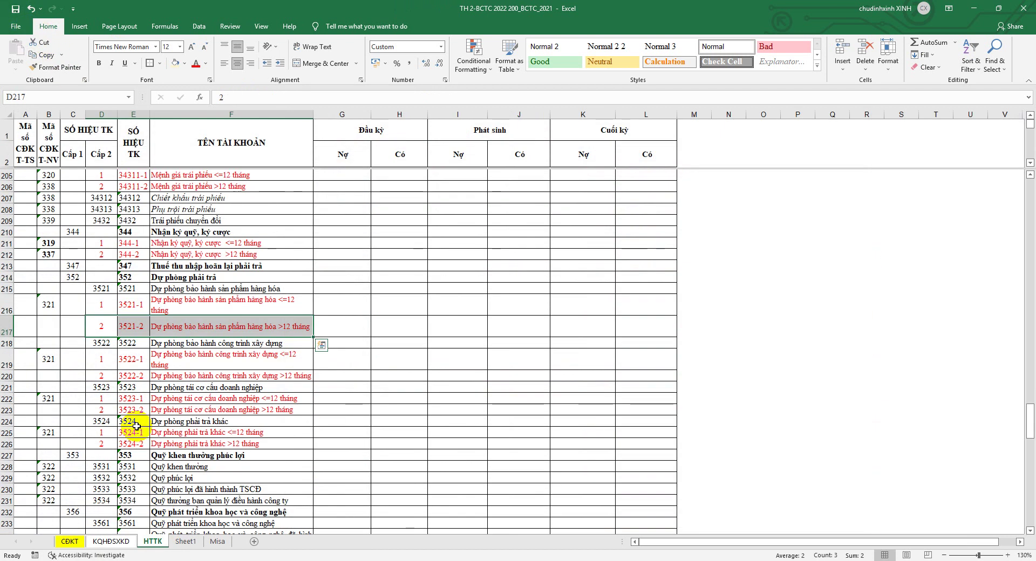
pyautogui.click(69, 542)
pyautogui.click(296, 282)
pyautogui.rightClick(301, 282)
pyautogui.click(326, 303)
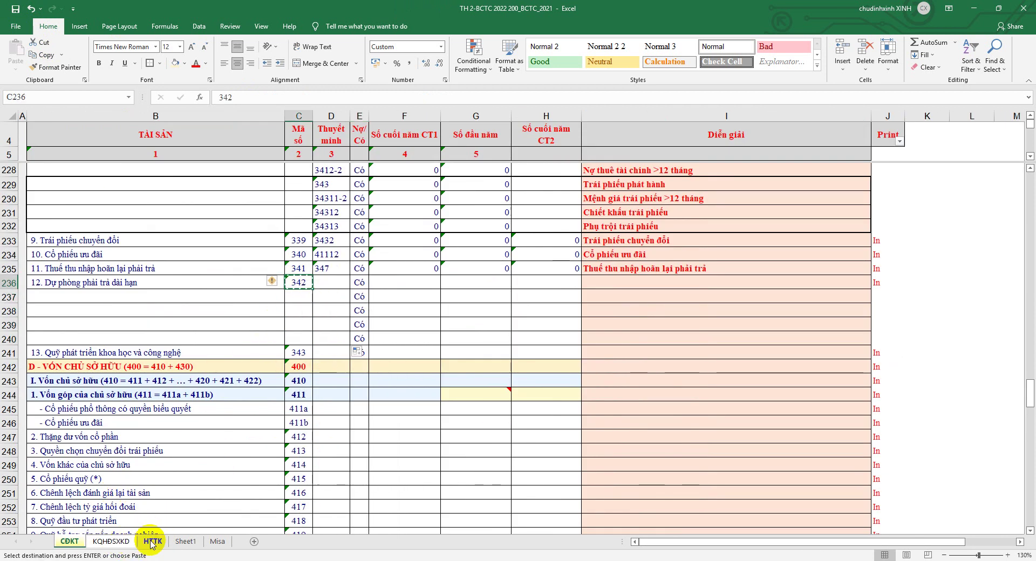
# Paste code 342 into B217, B220, B223 and B226 beside sub-accounts 3521-2 to 3524-2
pyautogui.click(153, 542)
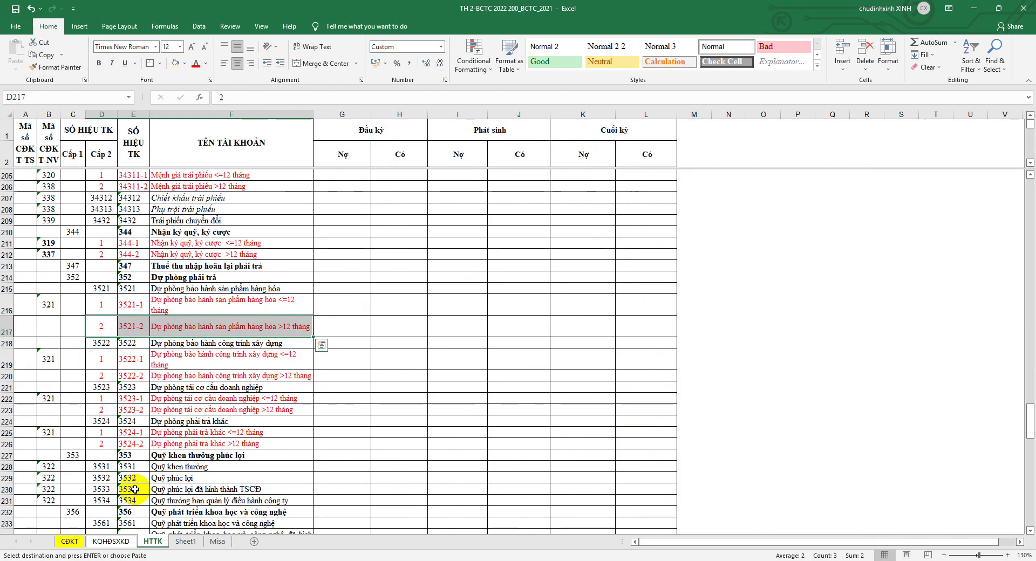
pyautogui.click(50, 324)
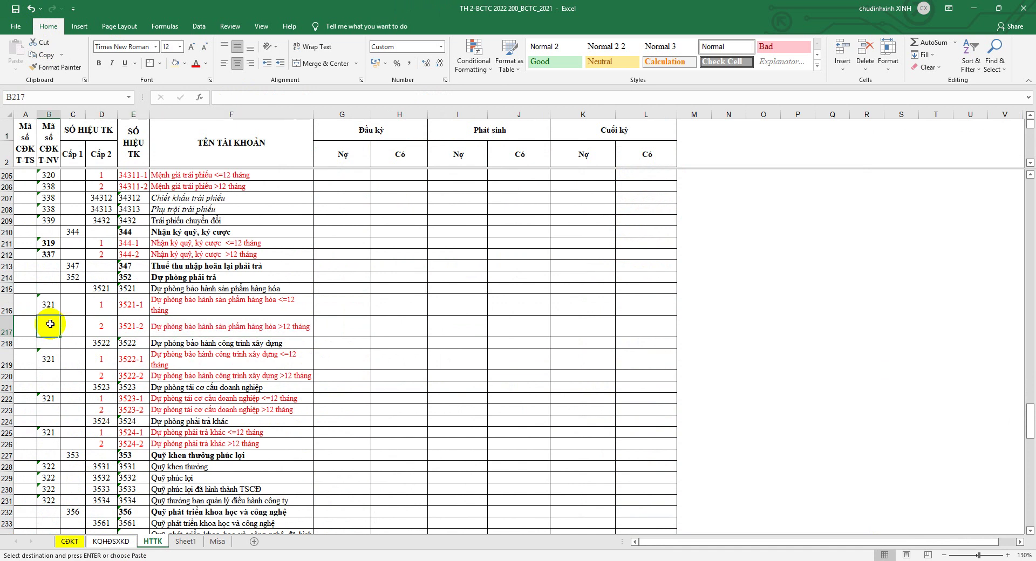
pyautogui.rightClick(50, 324)
pyautogui.click(74, 156)
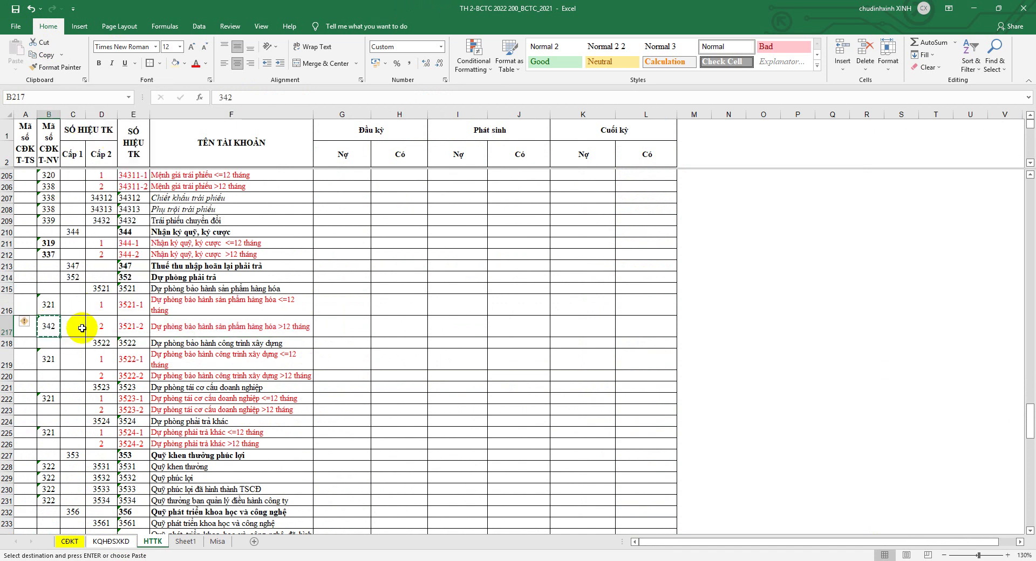
pyautogui.click(49, 376)
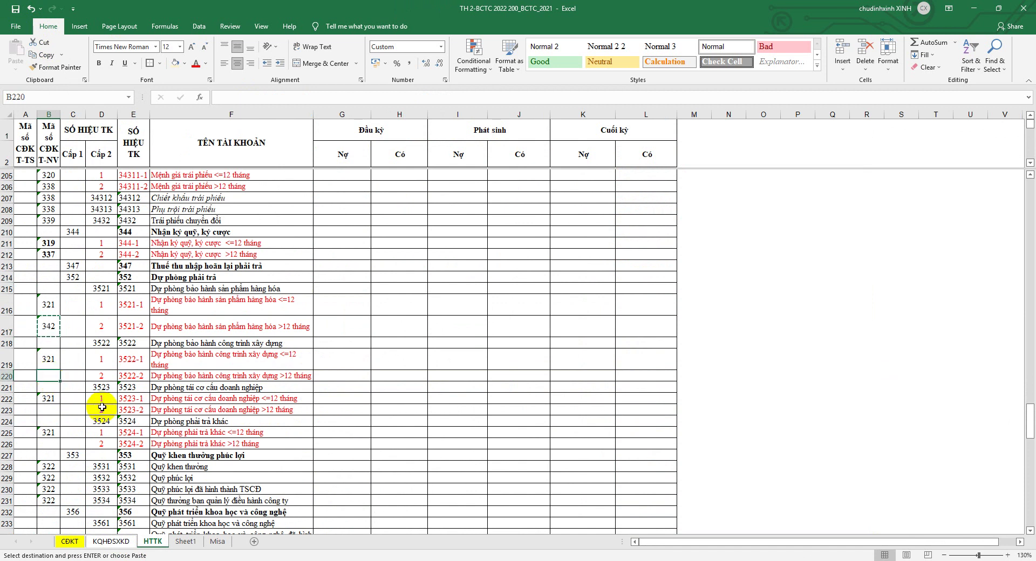
pyautogui.hotkey('ctrl', 'v')
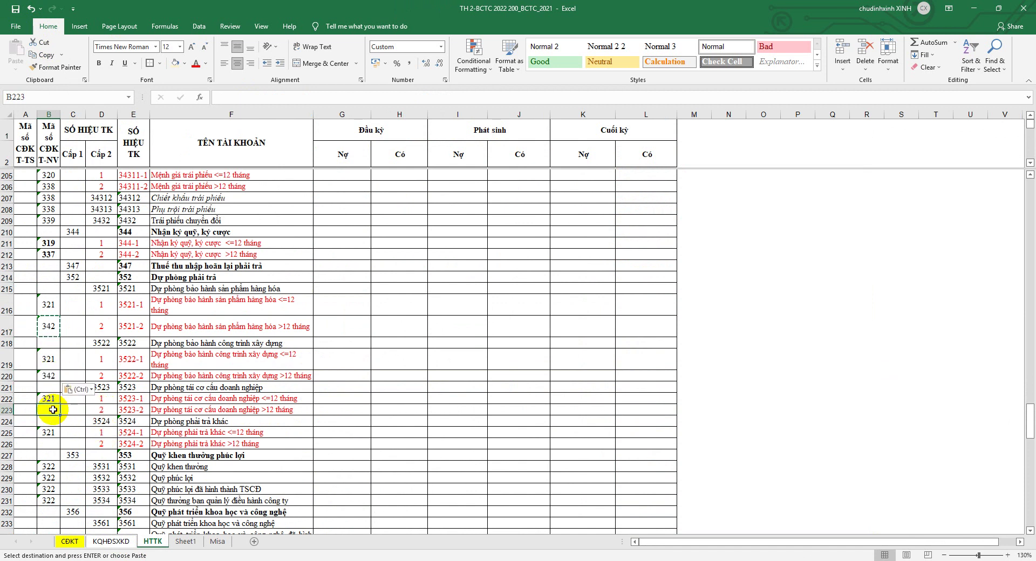
pyautogui.hotkey('ctrl', 'v')
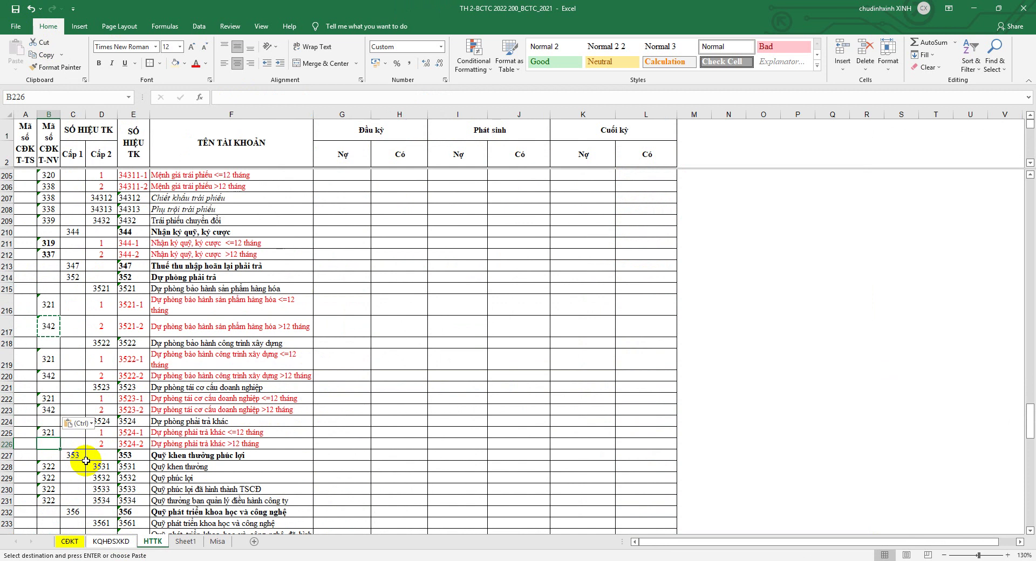
pyautogui.press('Escape')
pyautogui.moveTo(50, 305); pyautogui.dragTo(196, 446)
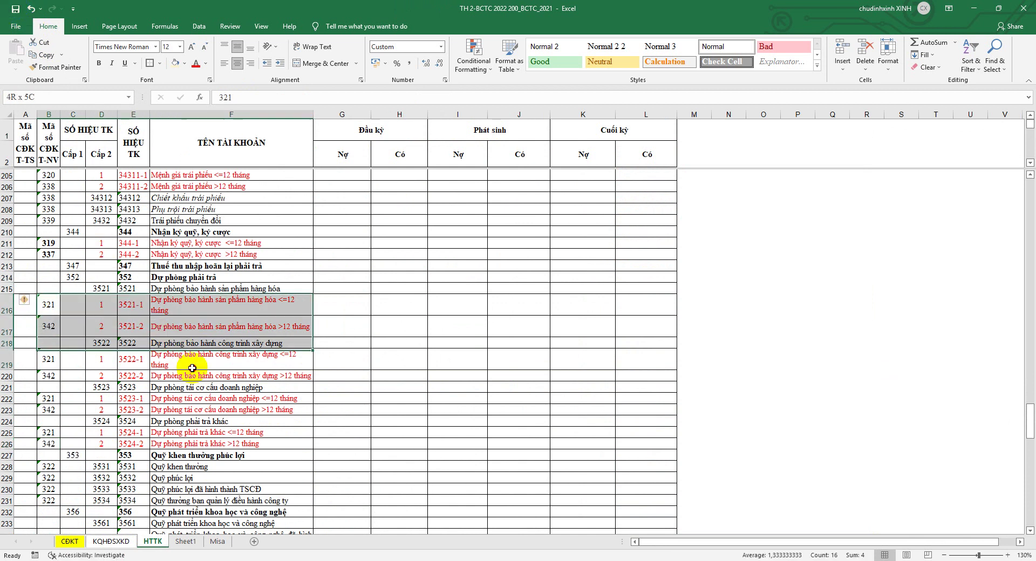
# Copy the HTTK block B216:F226, then clear Sheet1's filter and empty columns D to I
pyautogui.rightClick(180, 303)
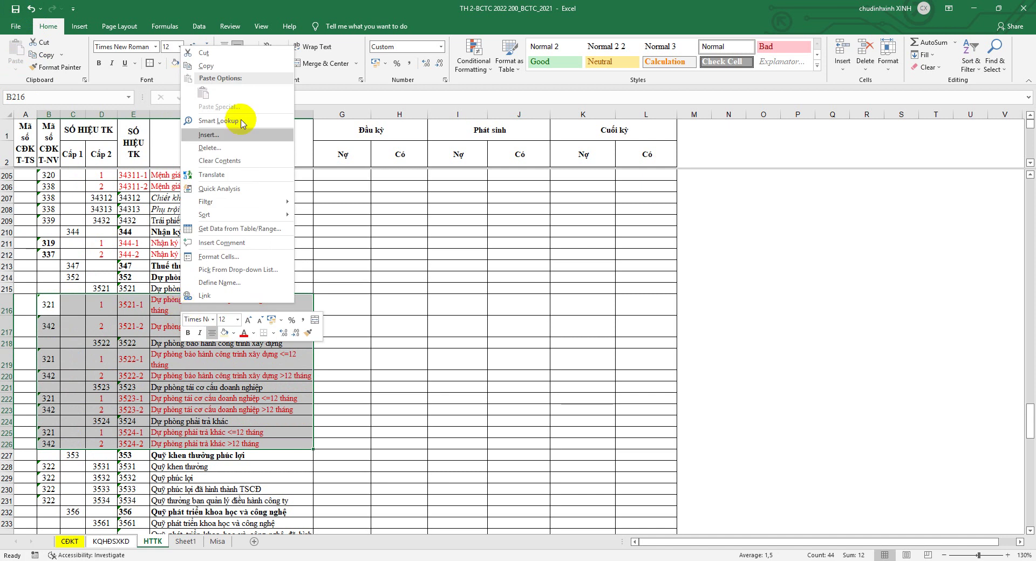
pyautogui.click(238, 64)
pyautogui.click(187, 541)
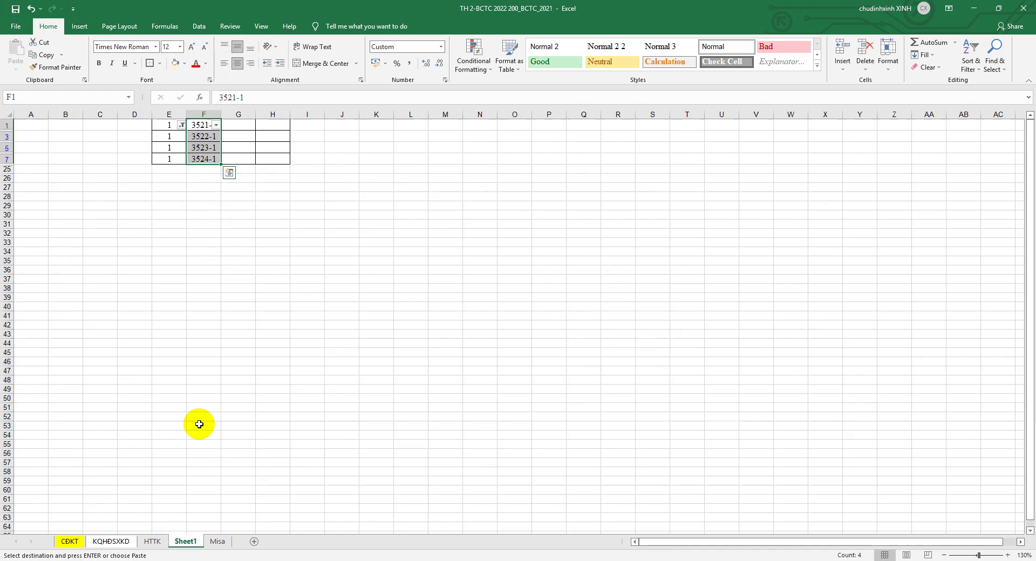
pyautogui.rightClick(163, 124)
pyautogui.click(182, 172)
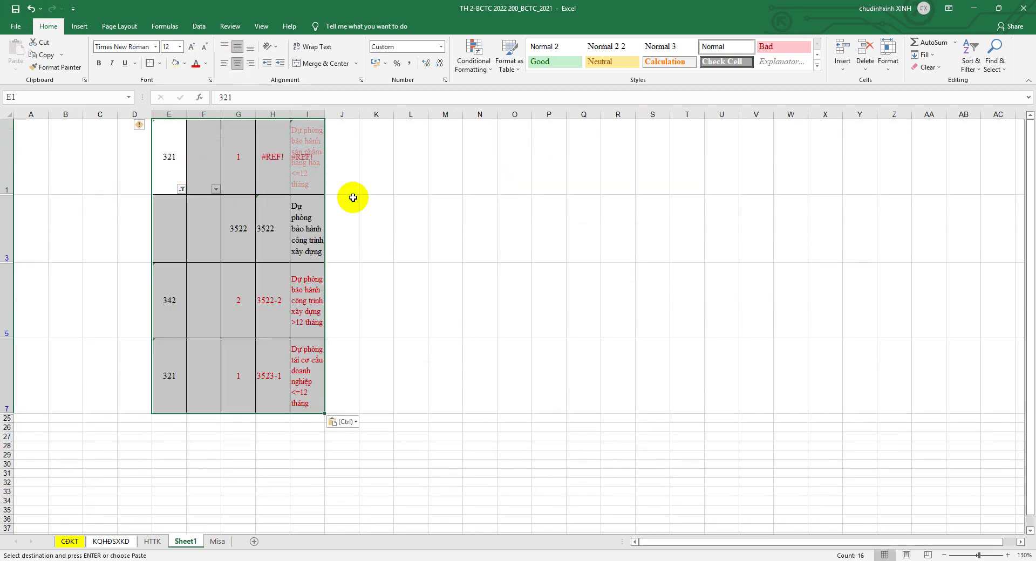
pyautogui.click(971, 54)
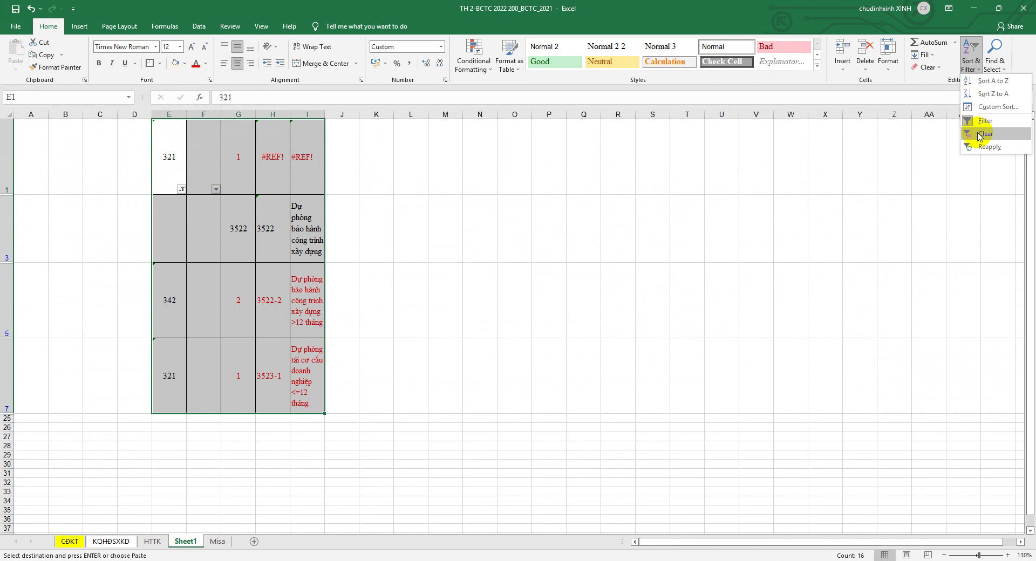
pyautogui.click(981, 135)
pyautogui.scroll(-4, 270, 248)
pyautogui.scroll(2, 290, 156)
pyautogui.moveTo(294, 115); pyautogui.dragTo(144, 114)
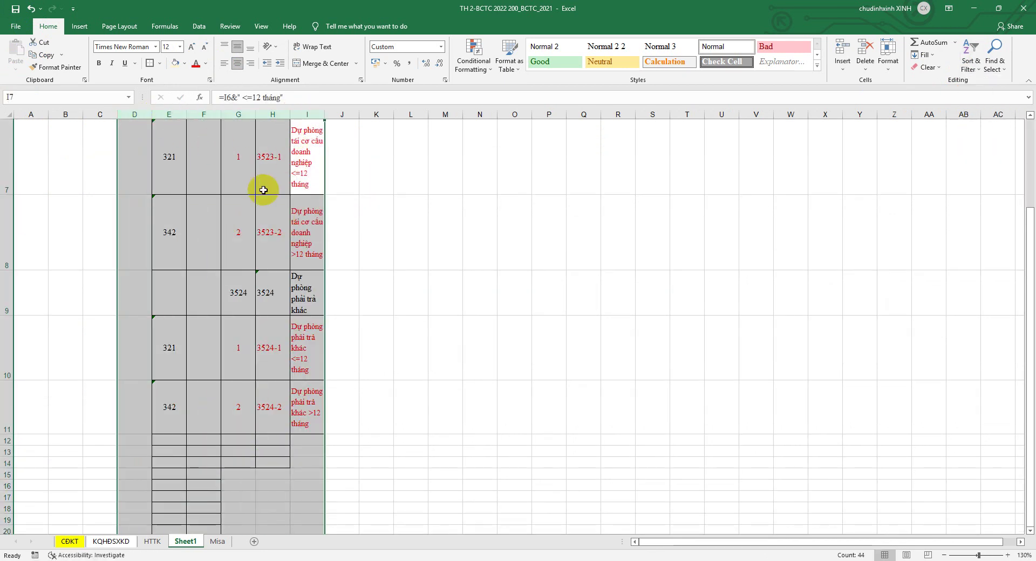
pyautogui.press('Delete')
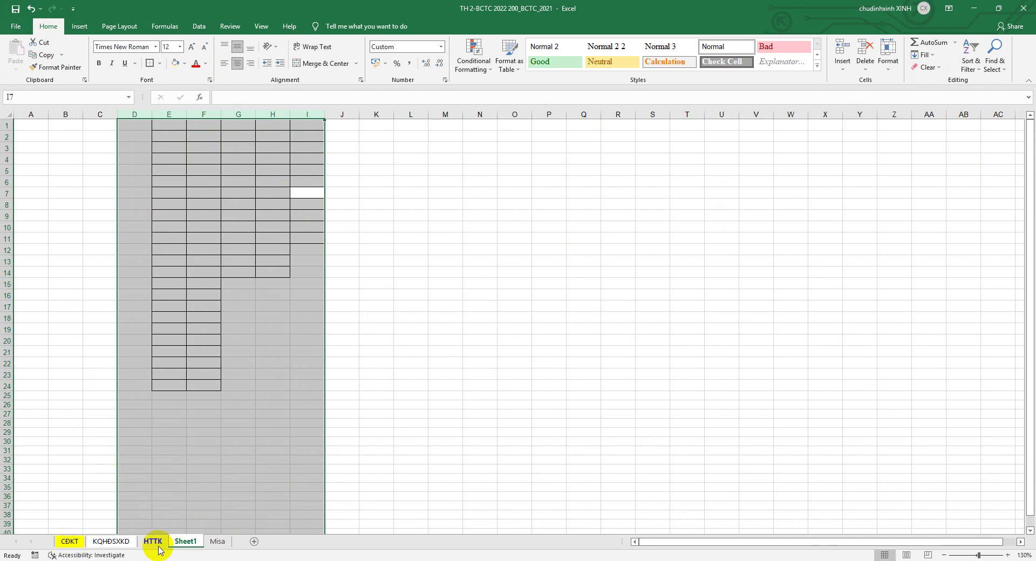
# Copy the HTTK provision block B216:F226 again for Sheet1
pyautogui.click(152, 541)
pyautogui.rightClick(189, 305)
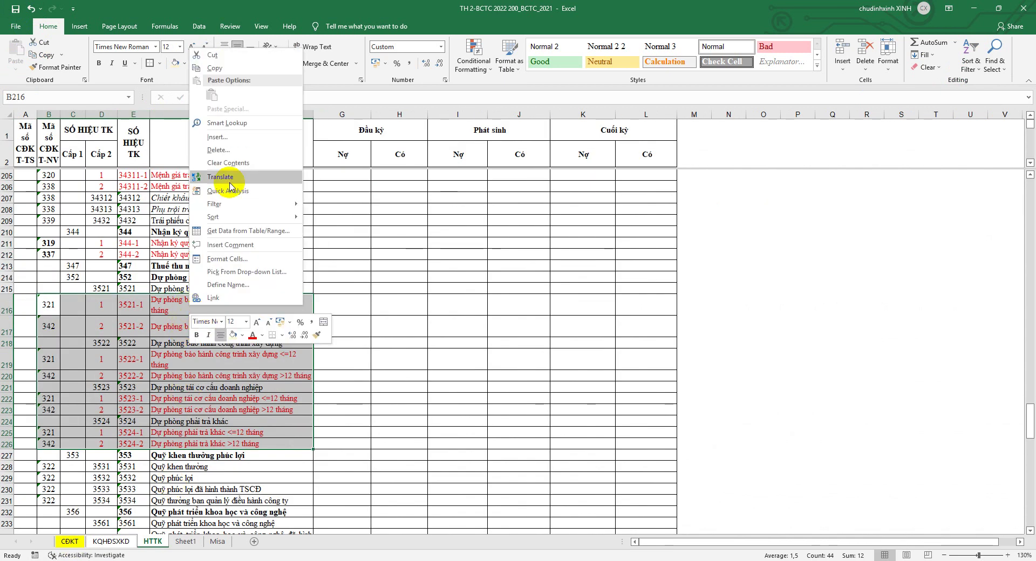
pyautogui.click(224, 70)
pyautogui.click(185, 541)
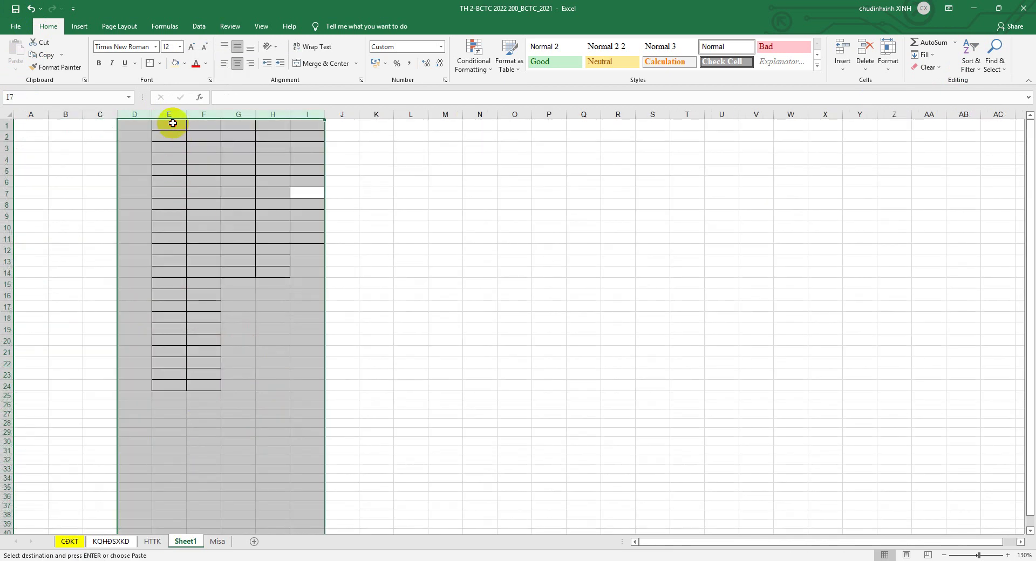
# Paste the HTTK provision block at Sheet1 E1 as values only
pyautogui.rightClick(173, 124)
pyautogui.click(196, 172)
pyautogui.rightClick(247, 155)
pyautogui.click(294, 204)
pyautogui.rightClick(172, 136)
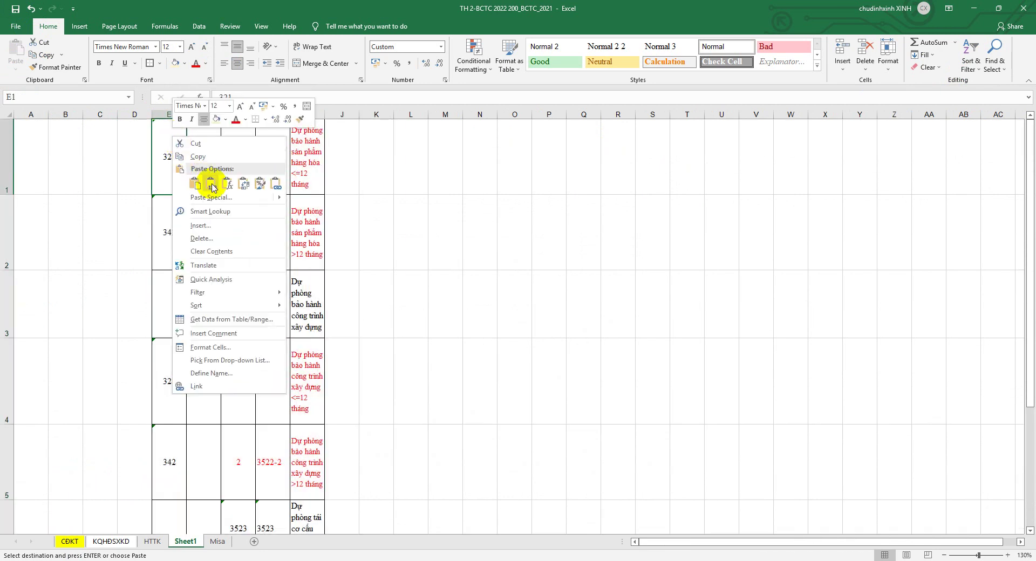
pyautogui.click(212, 187)
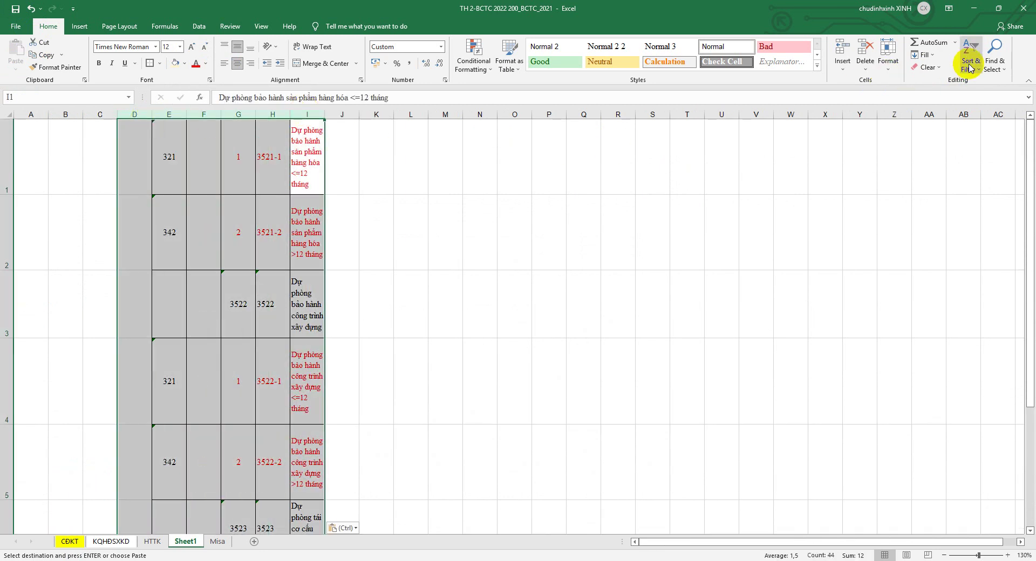
# Turn on filtering and filter column E to show only code 342
pyautogui.click(970, 67)
pyautogui.click(980, 127)
pyautogui.click(548, 138)
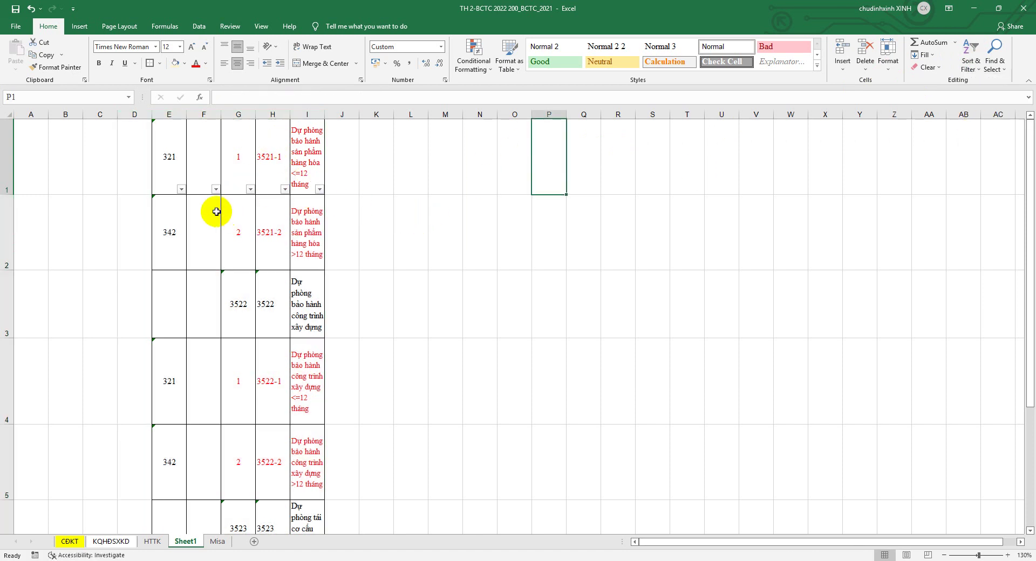
pyautogui.click(181, 189)
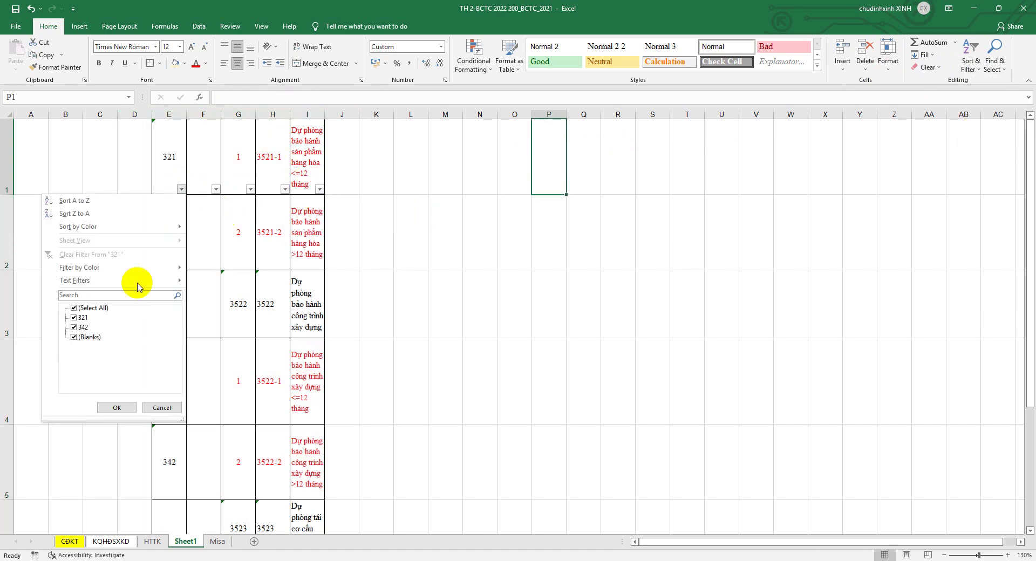
pyautogui.click(81, 308)
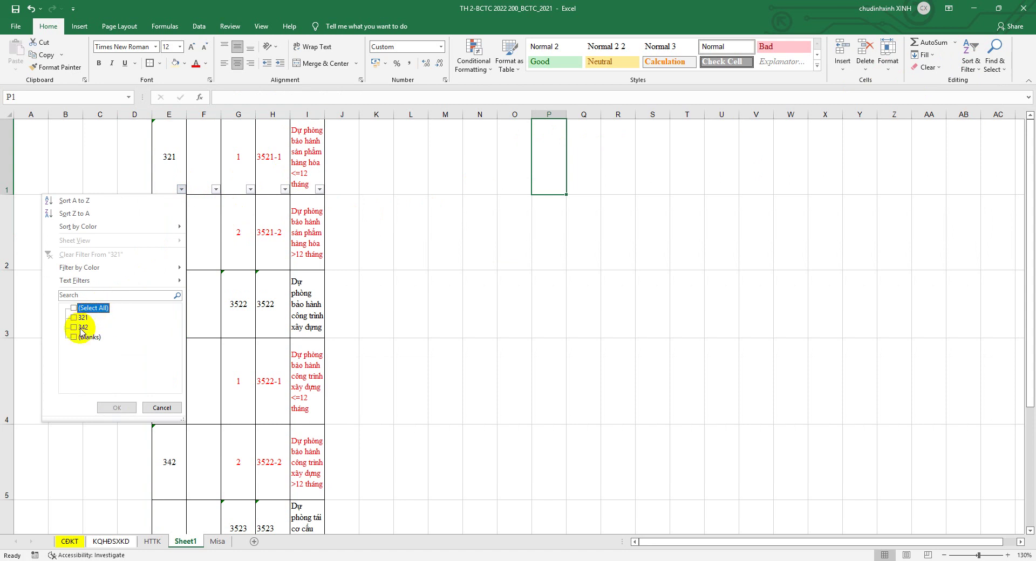
pyautogui.click(80, 328)
pyautogui.click(117, 408)
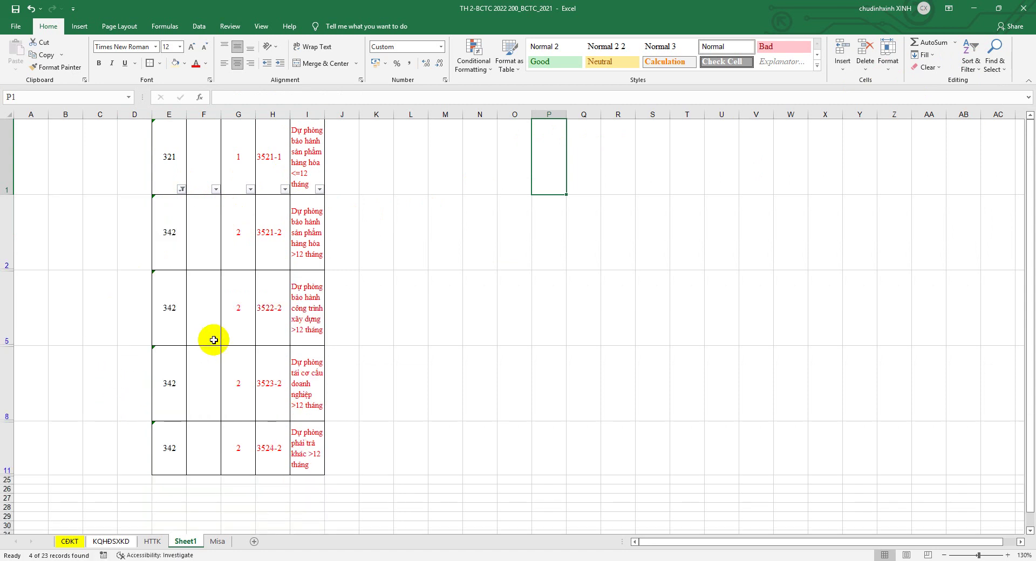
# Copy the filtered account numbers 3521-2 to 3524-2 from column H
pyautogui.moveTo(169, 230); pyautogui.dragTo(280, 335)
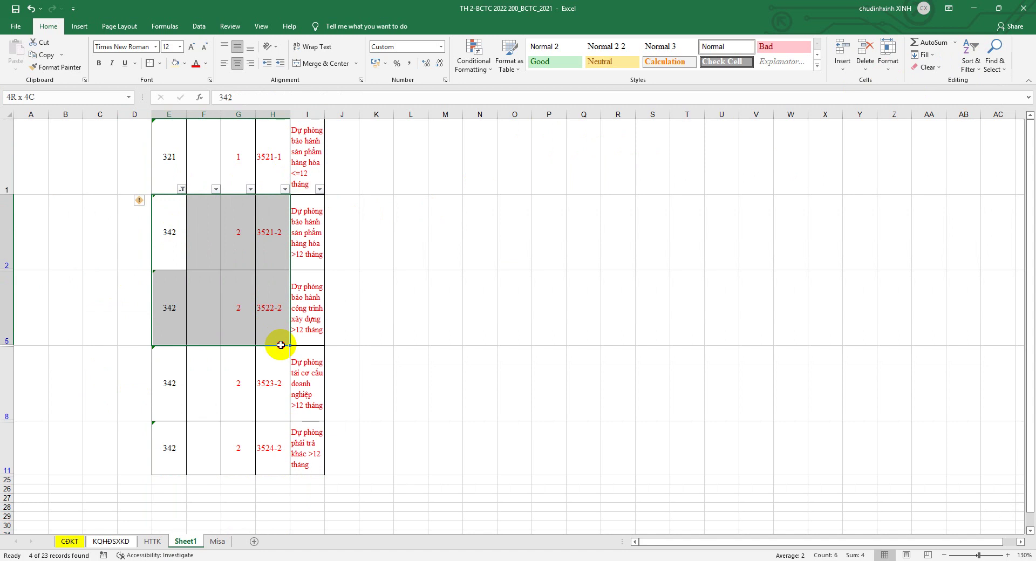
pyautogui.moveTo(273, 255); pyautogui.dragTo(268, 452)
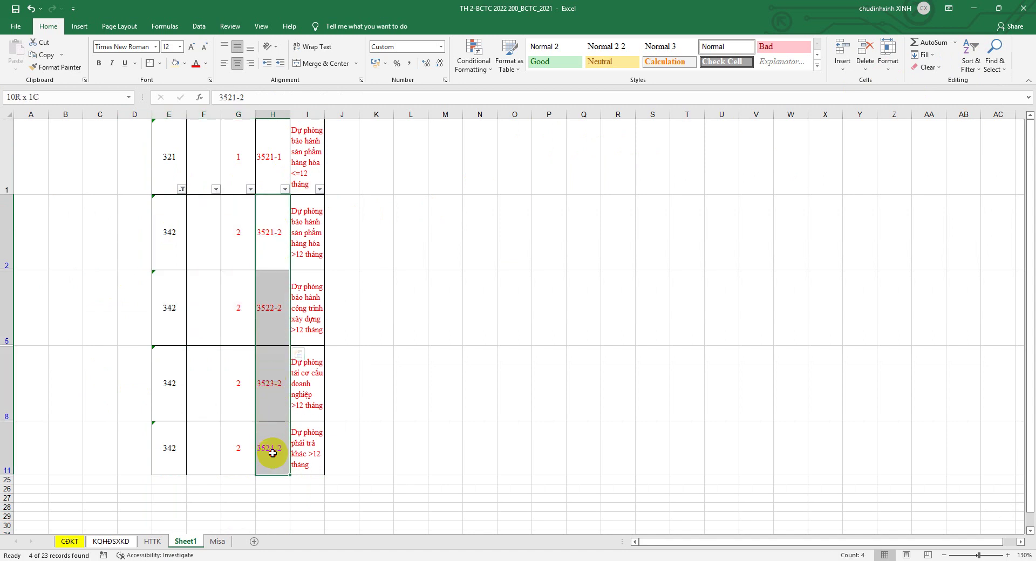
pyautogui.rightClick(282, 267)
pyautogui.click(303, 227)
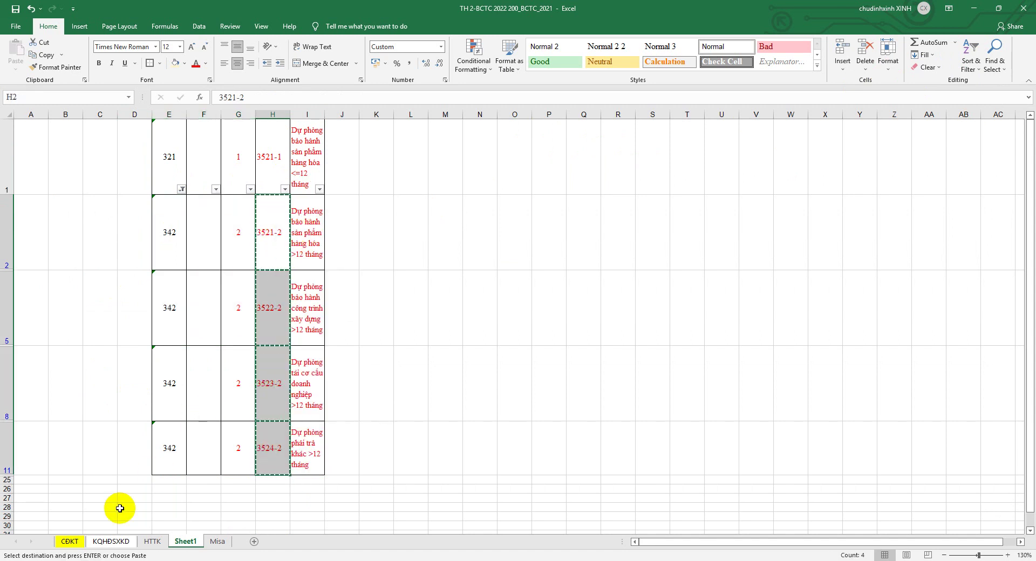
pyautogui.click(71, 541)
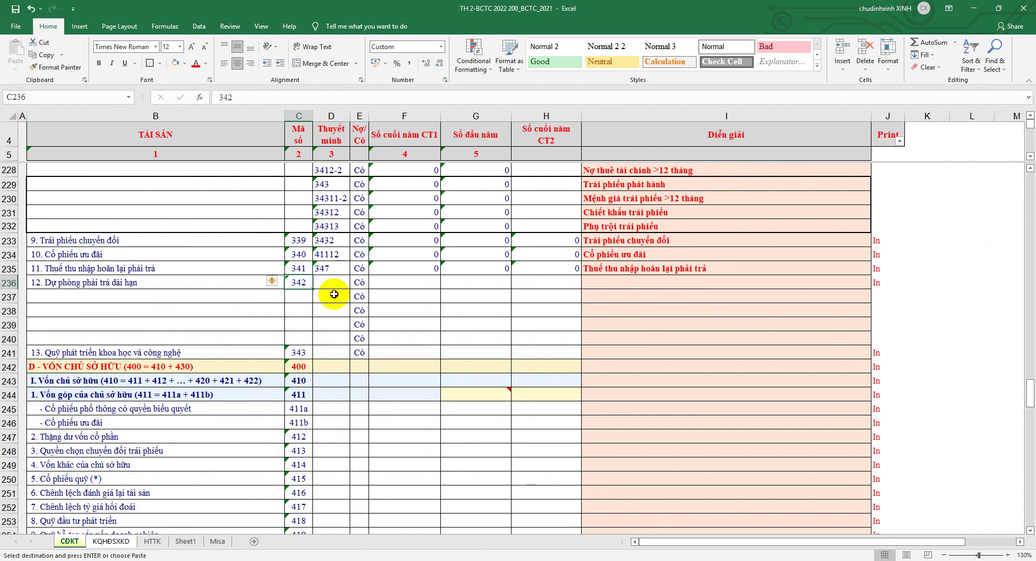
# Paste sub-accounts 3521-2 to 3524-2 as values into D237:D240 under item 342
pyautogui.rightClick(336, 298)
pyautogui.click(373, 340)
pyautogui.click(362, 281)
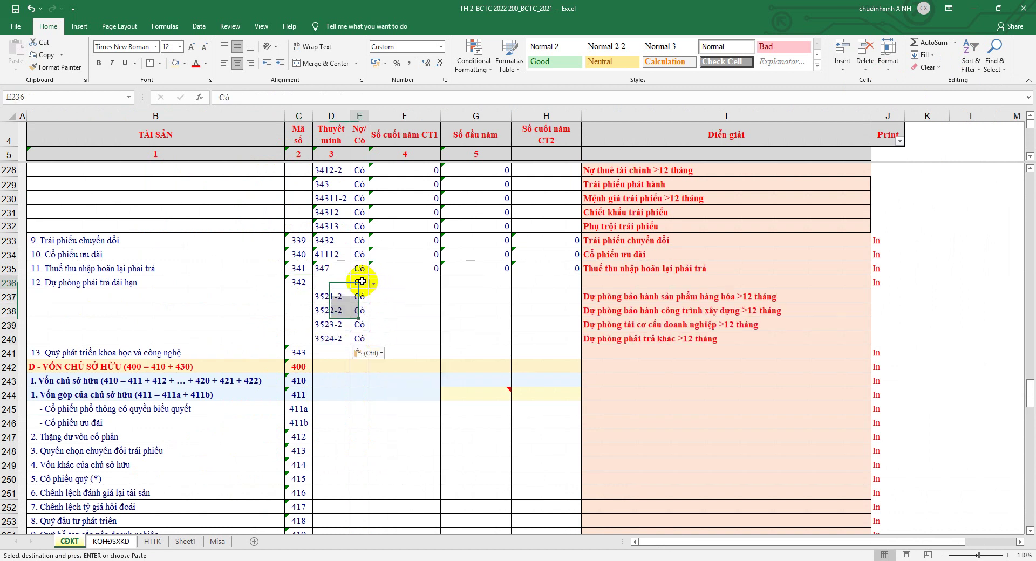
pyautogui.hotkey('ctrl', 'z')
pyautogui.click(446, 324)
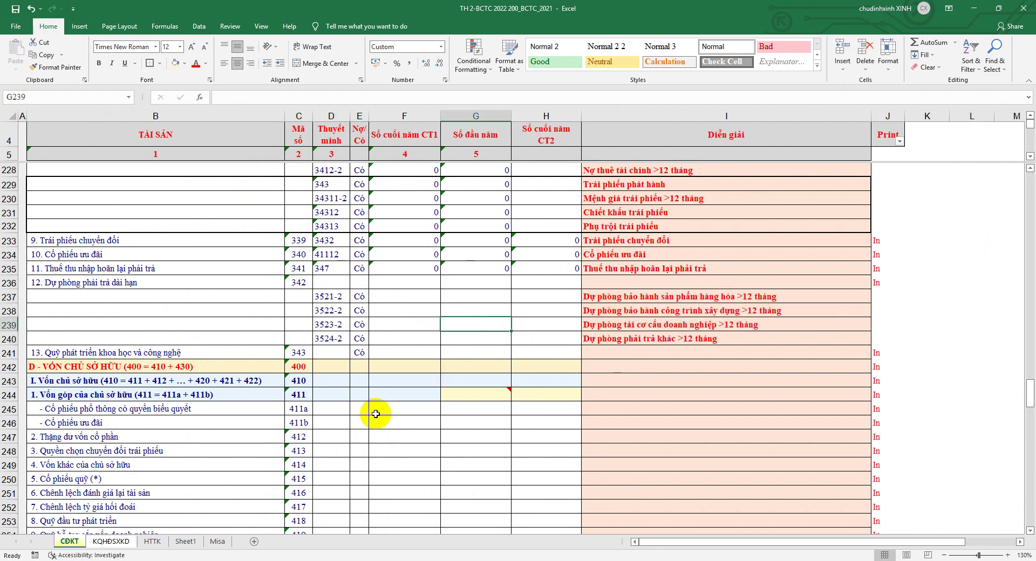
pyautogui.hotkey('alt', 'Tab')
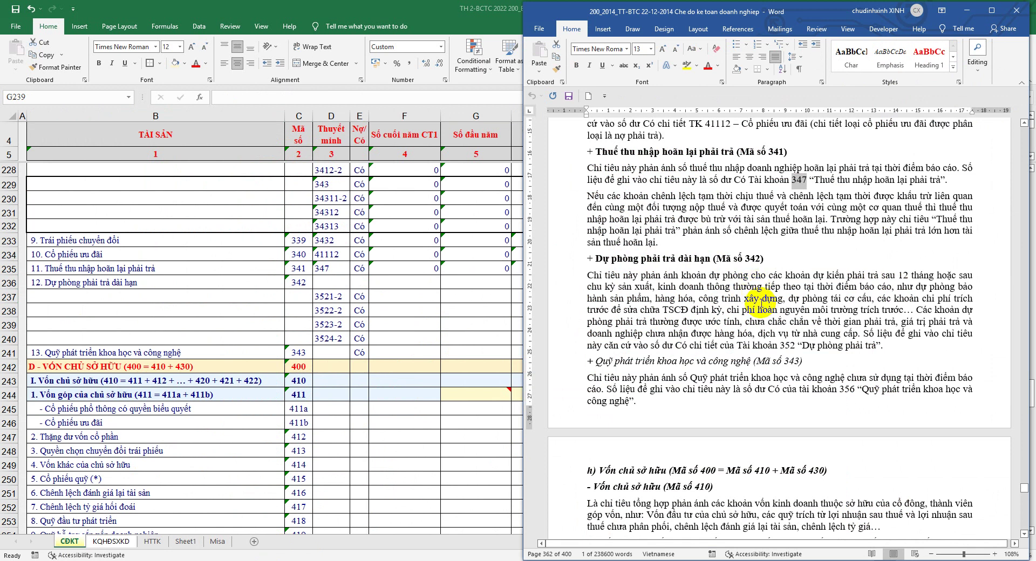
pyautogui.scroll(-1, 778, 326)
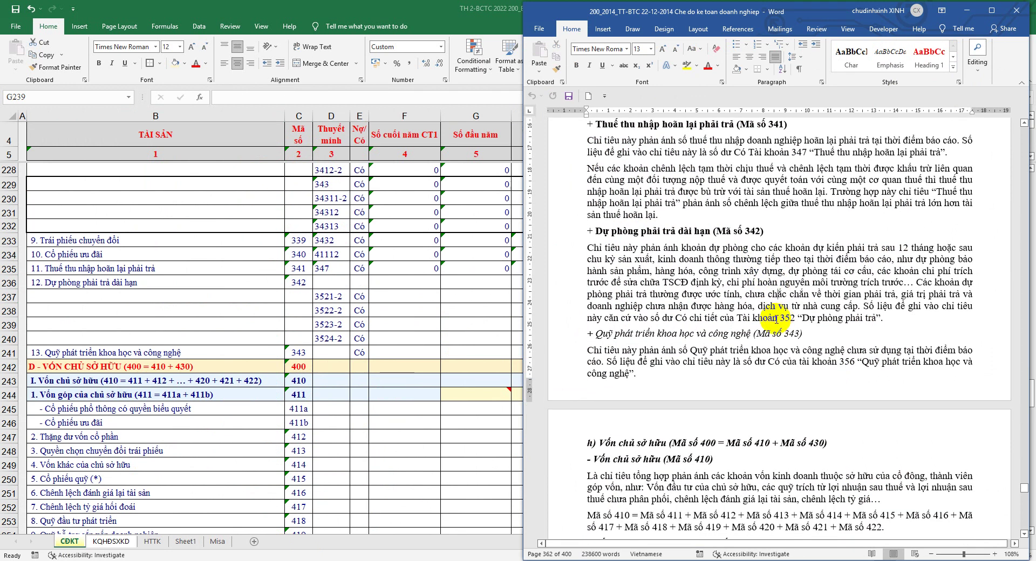
pyautogui.click(423, 348)
pyautogui.moveTo(331, 297); pyautogui.dragTo(329, 338)
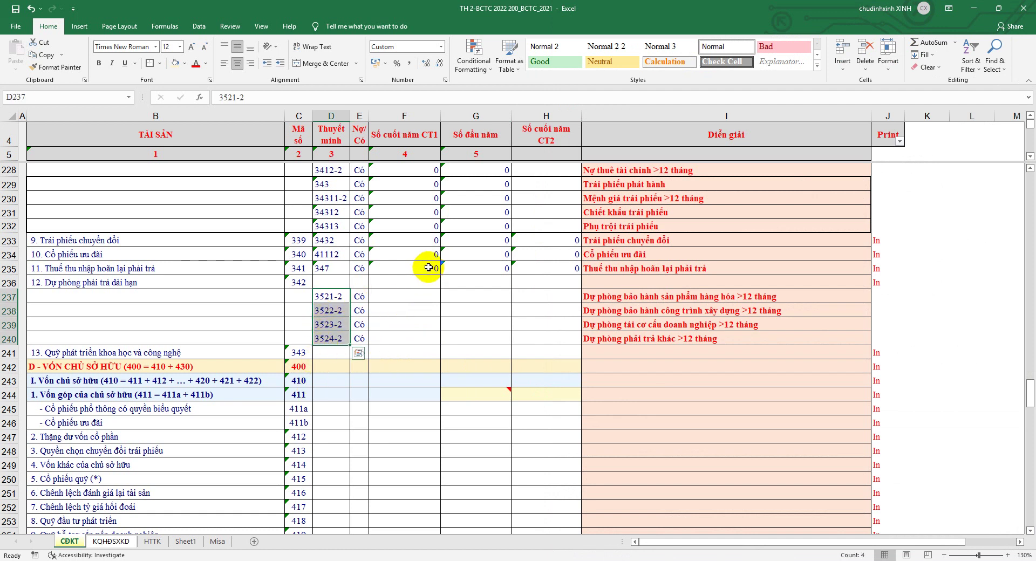
# Copy the account 341 balance formulas from F235:G235 into rows 237–240
pyautogui.moveTo(429, 268); pyautogui.dragTo(482, 265)
pyautogui.hotkey('ctrl', 'c')
pyautogui.moveTo(405, 296); pyautogui.dragTo(413, 338)
pyautogui.hotkey('ctrl', 'v')
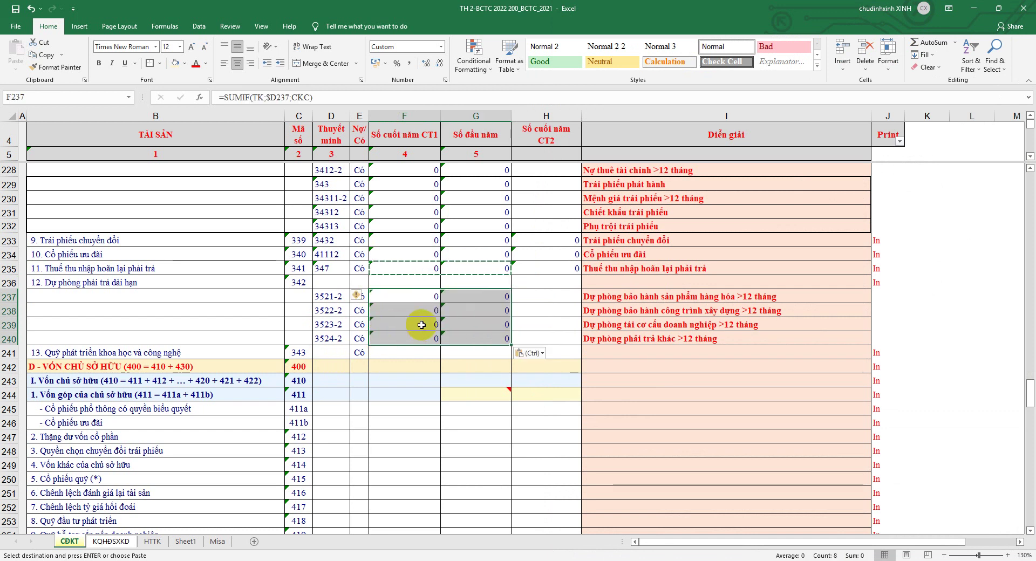
pyautogui.click(527, 268)
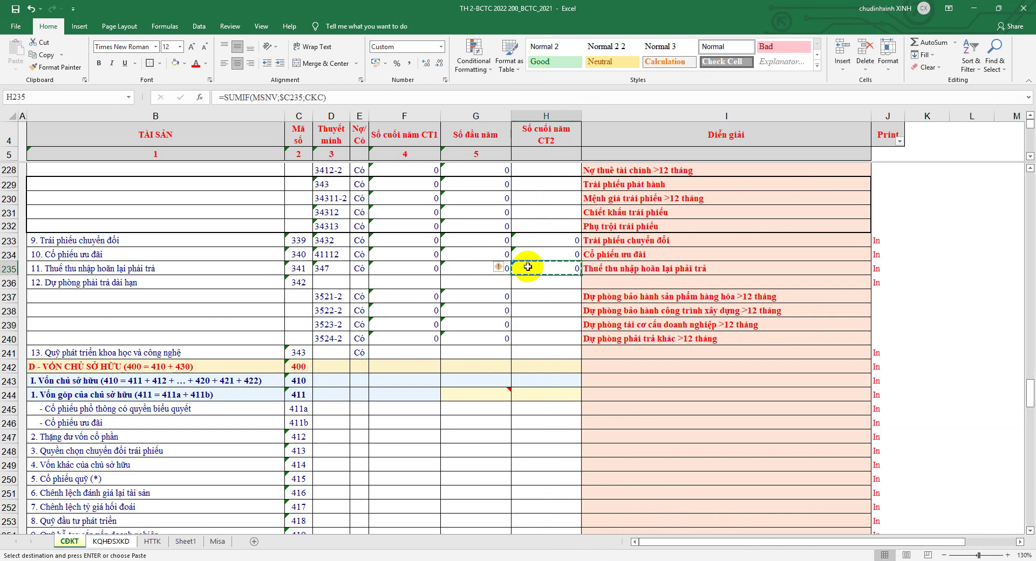
pyautogui.moveTo(527, 282); pyautogui.dragTo(525, 280)
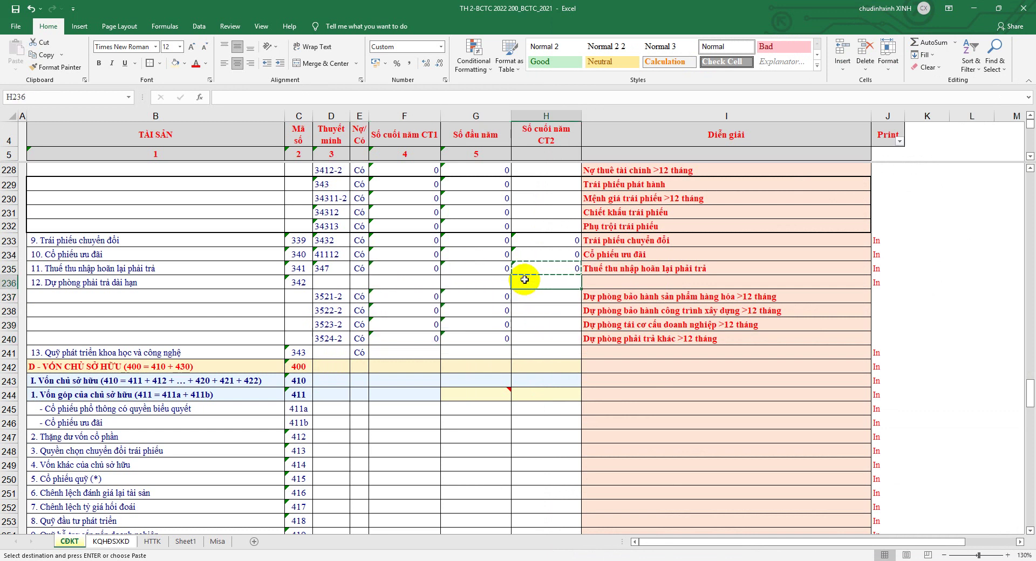
pyautogui.click(15, 9)
# Total item 342 with =SUM(F237:F240) in F236 and fill it right to G236
pyautogui.click(380, 279)
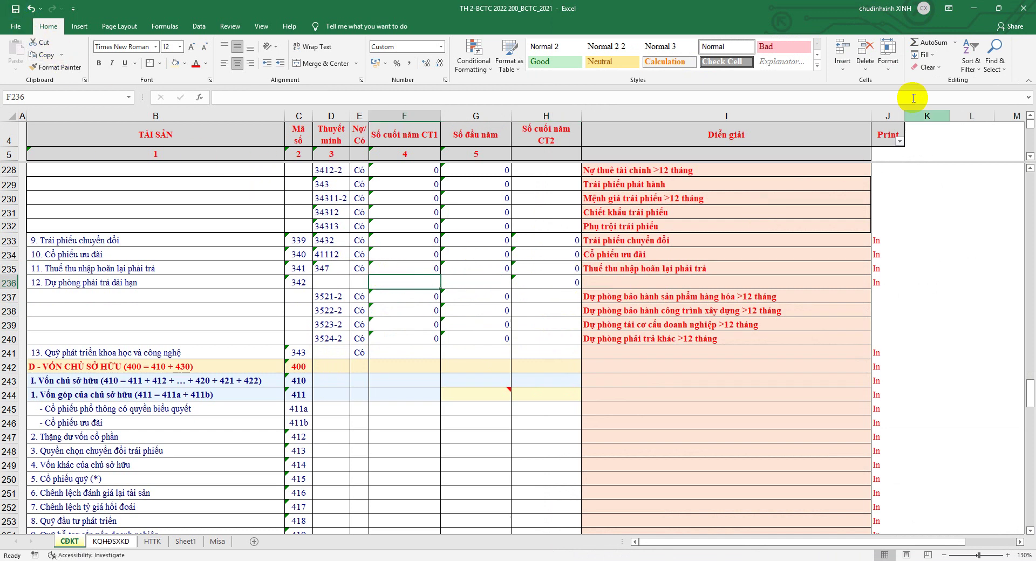
pyautogui.click(927, 42)
pyautogui.moveTo(410, 331); pyautogui.dragTo(389, 300)
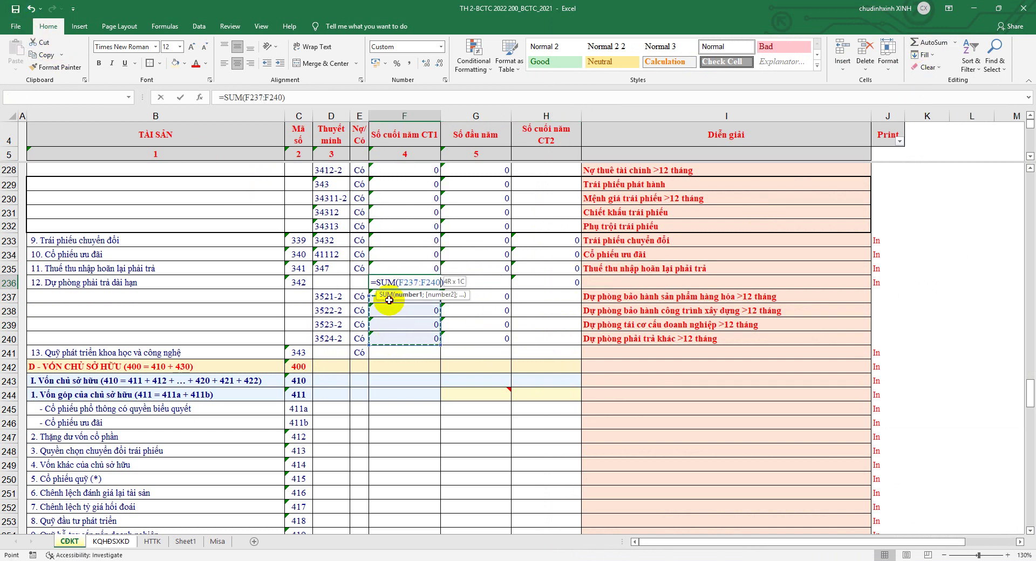
pyautogui.press('Return')
pyautogui.click(438, 286)
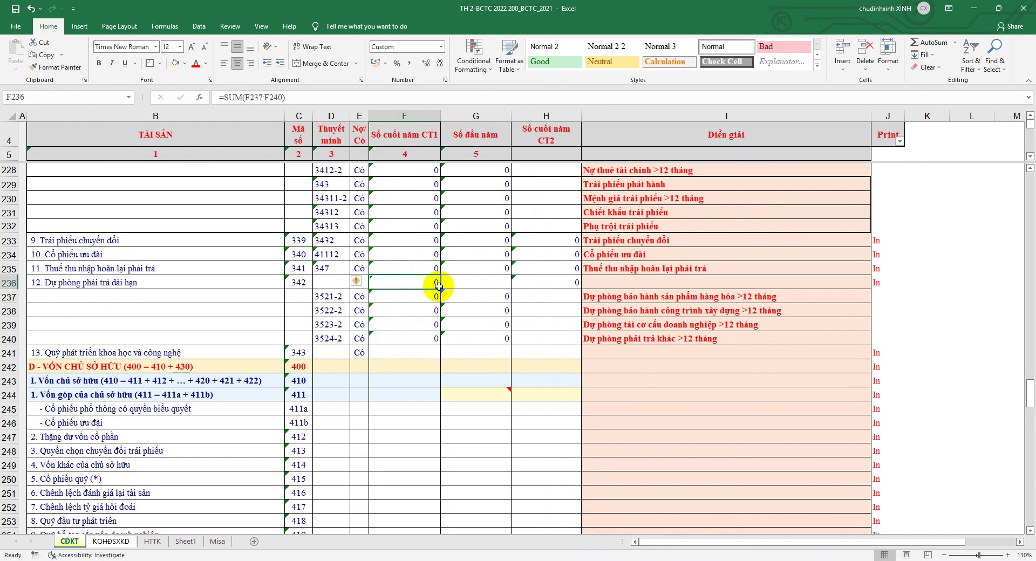
pyautogui.moveTo(441, 289); pyautogui.dragTo(486, 288)
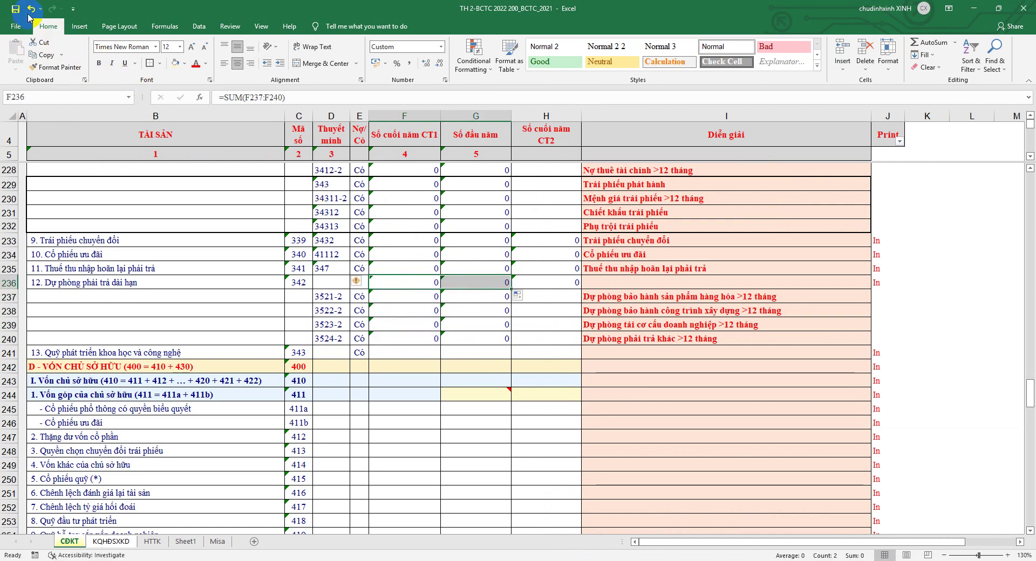
# On the HTTK sheet, confirm accounts 3521-2, 3522-2 and 3523-2 map to item 342
pyautogui.click(9, 283)
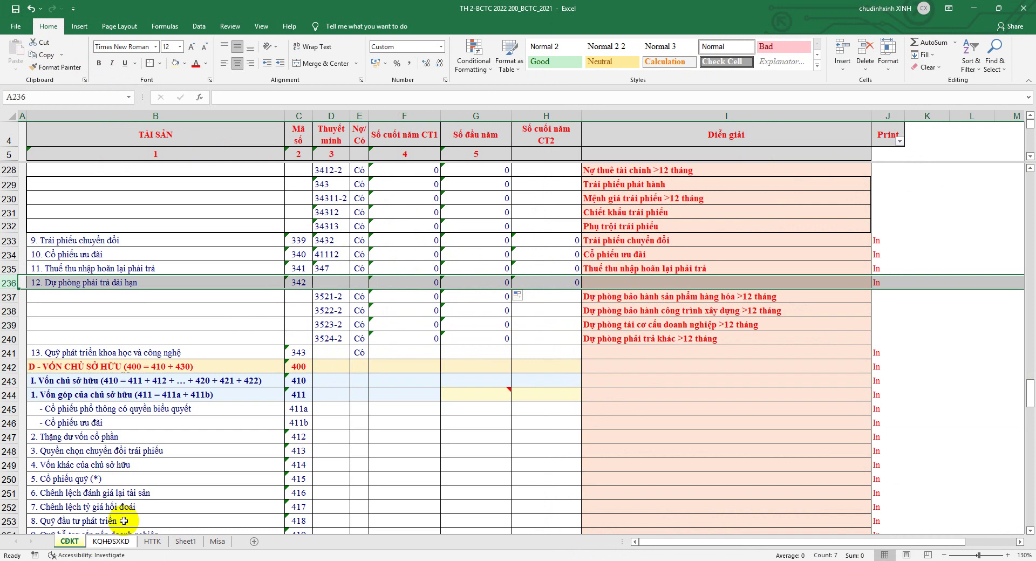
pyautogui.click(154, 542)
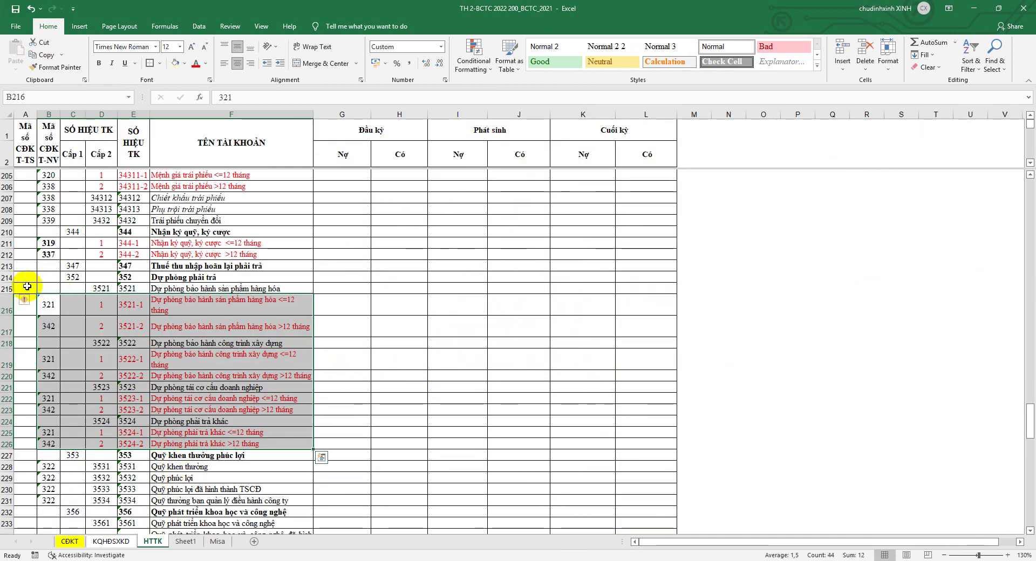
pyautogui.click(5, 326)
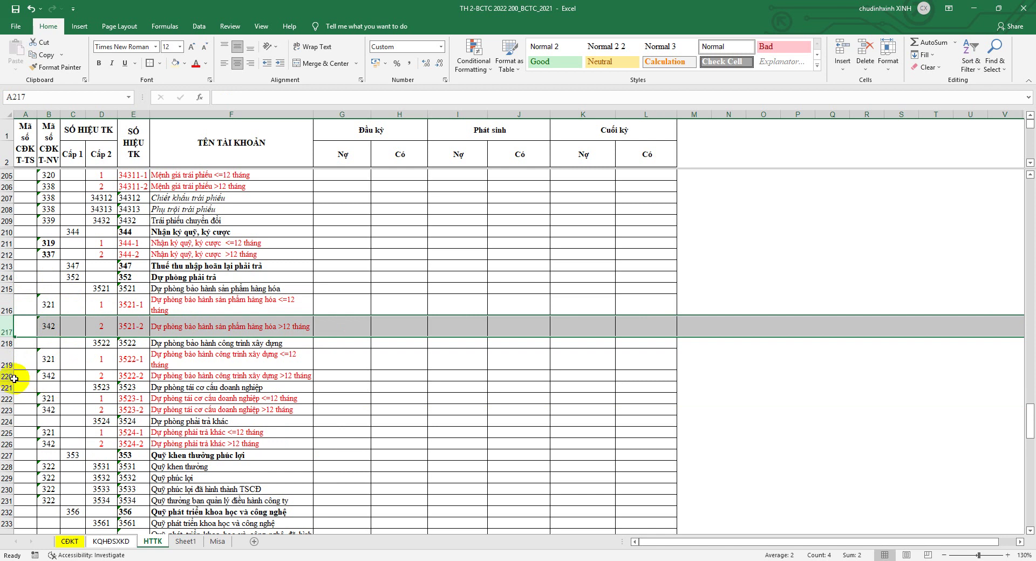
pyautogui.click(7, 377)
pyautogui.click(7, 411)
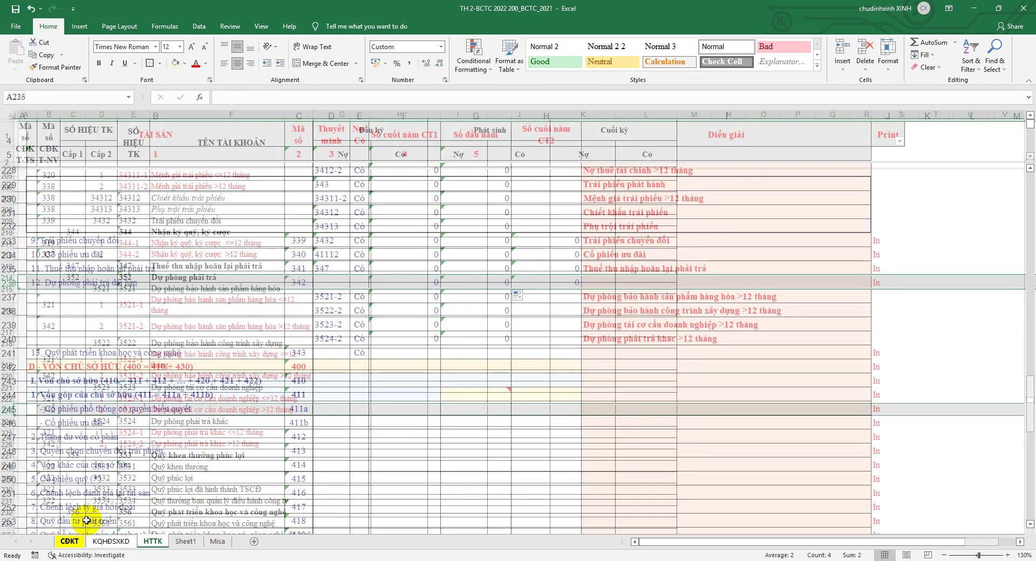
pyautogui.click(71, 541)
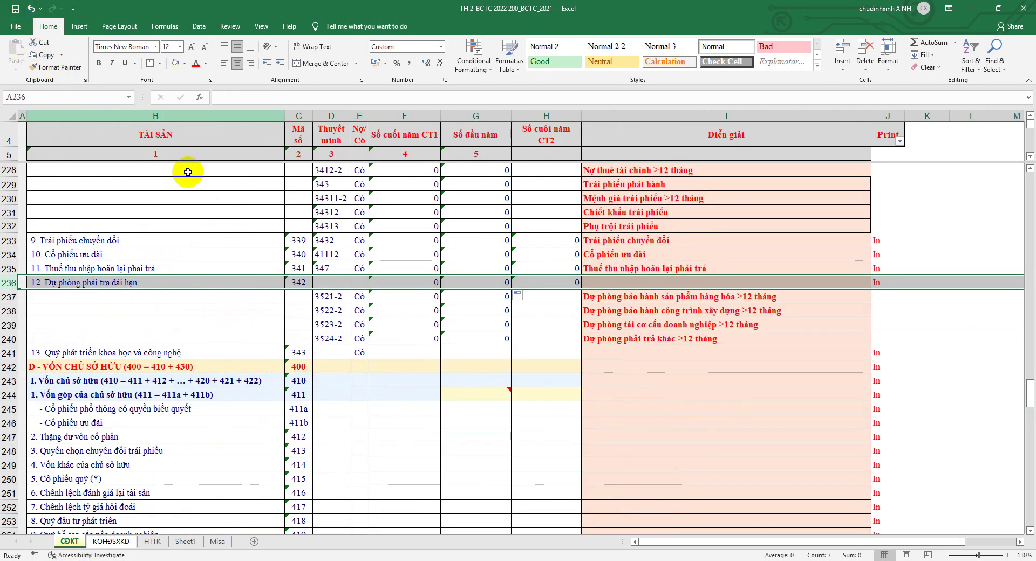
# Copy account number 356 from the accounting regulation document into item 343's account cell D241
pyautogui.click(505, 324)
pyautogui.scroll(-1, 517, 333)
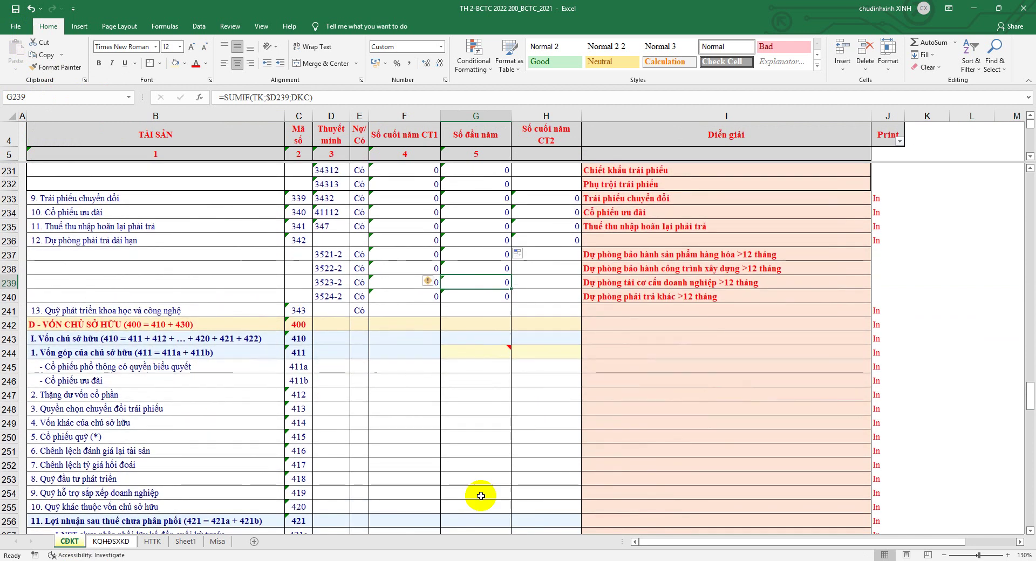
pyautogui.click(295, 560)
pyautogui.scroll(-2, 658, 394)
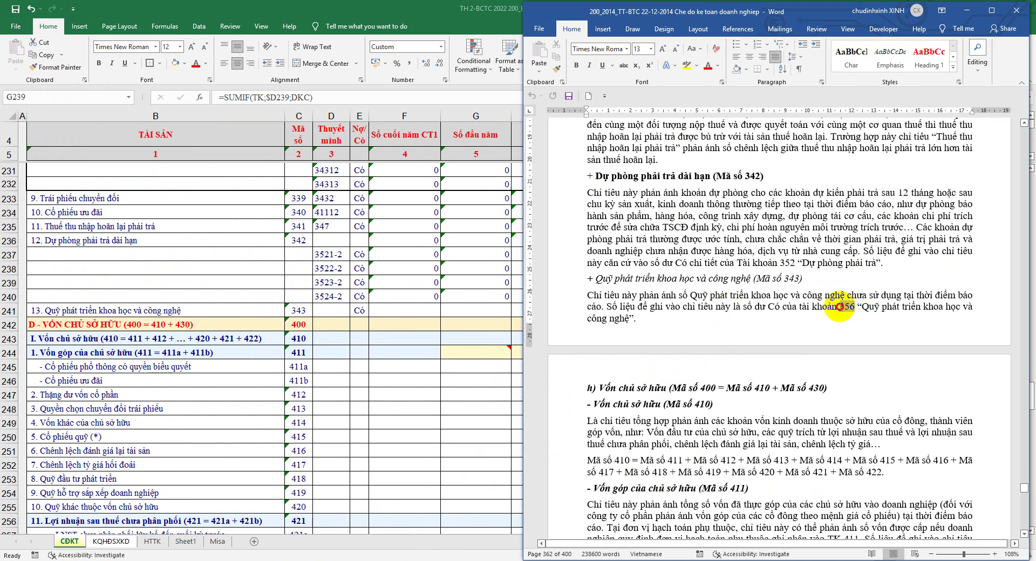
pyautogui.rightClick(842, 311)
pyautogui.click(864, 331)
pyautogui.click(348, 312)
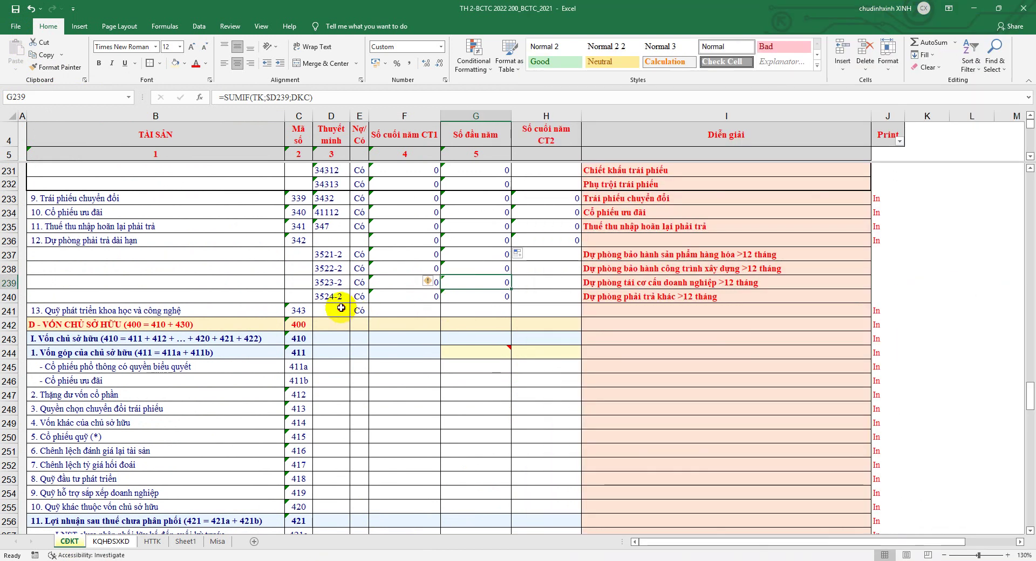
pyautogui.rightClick(351, 314)
pyautogui.click(380, 355)
# Fill the F240:G240 balance formulas down to row 241 and copy the H236 CT2 formula into H241
pyautogui.moveTo(426, 297)
pyautogui.mouseDown()
pyautogui.moveTo(506, 304)
pyautogui.moveTo(511, 318)
pyautogui.mouseUp()
pyautogui.click(545, 241)
pyautogui.rightClick(544, 241)
pyautogui.click(565, 261)
pyautogui.rightClick(535, 310)
pyautogui.click(559, 357)
pyautogui.press('Escape')
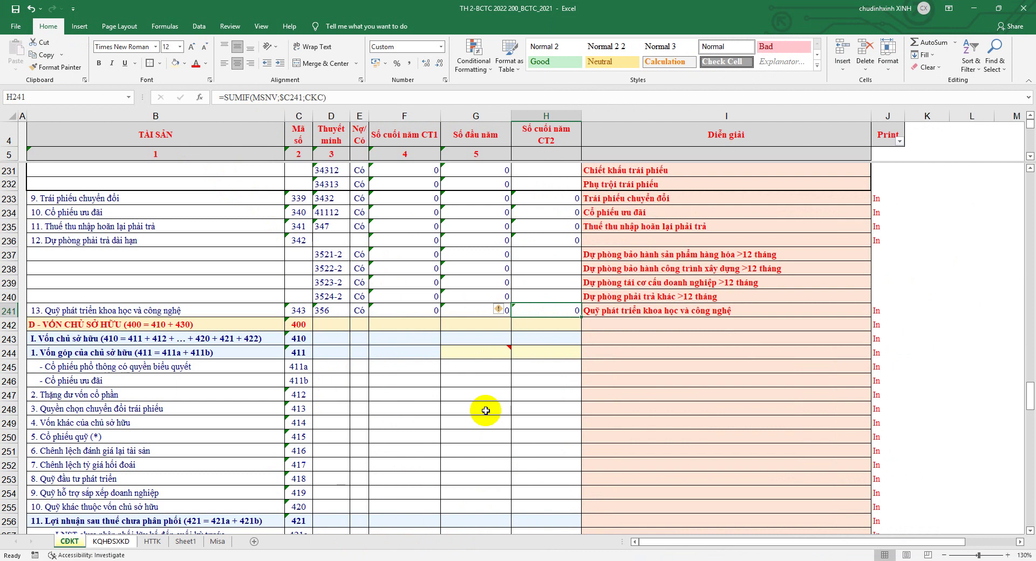
pyautogui.scroll(7, 456, 446)
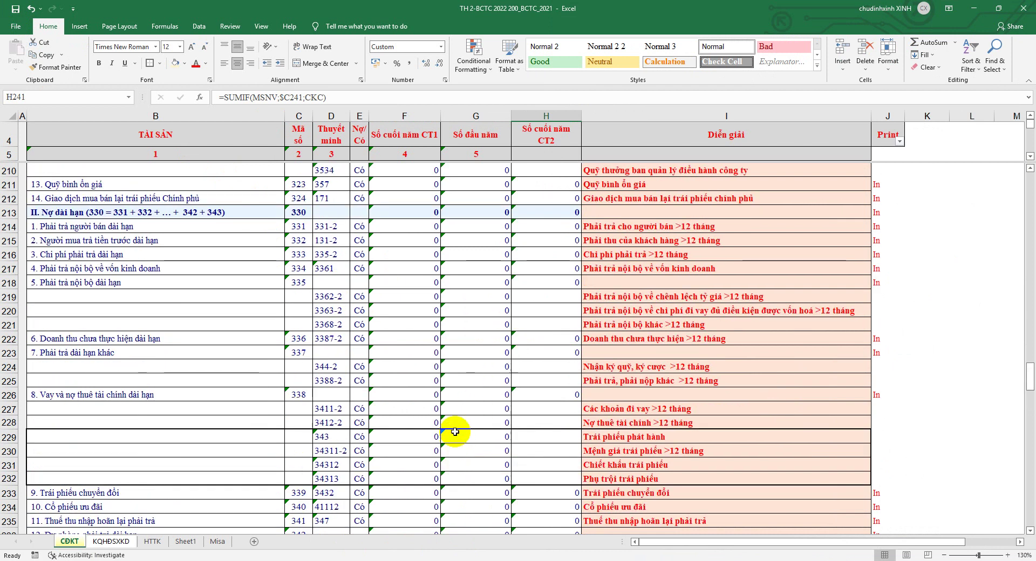
pyautogui.scroll(3, 447, 422)
pyautogui.scroll(3, 443, 419)
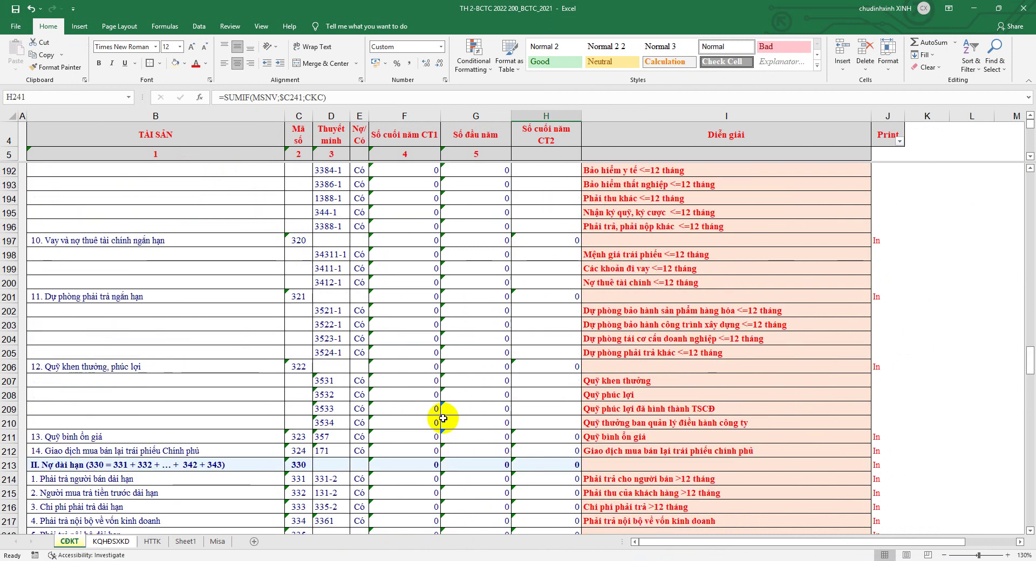
pyautogui.scroll(6, 443, 418)
pyautogui.scroll(4, 442, 417)
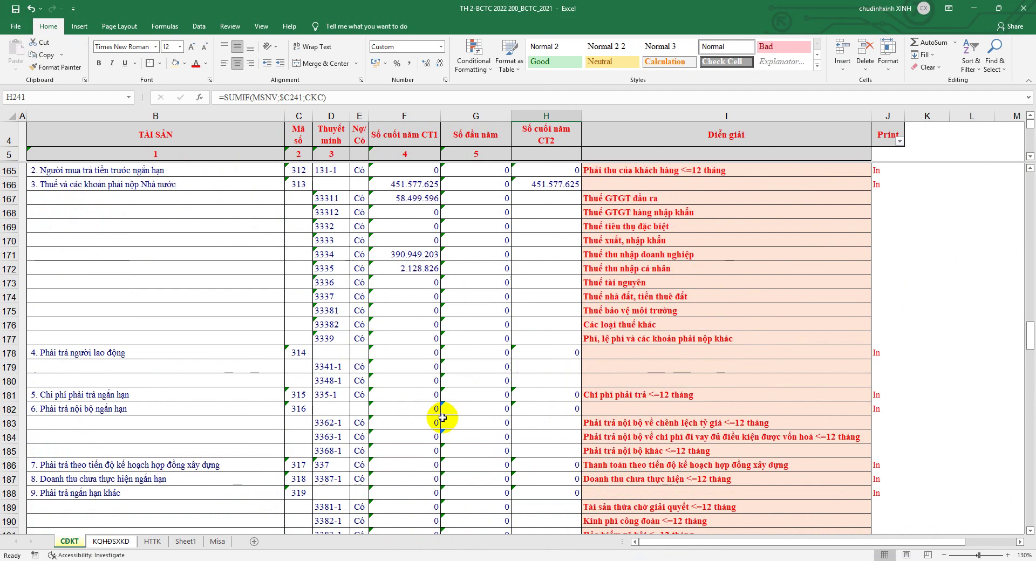
pyautogui.scroll(2, 440, 417)
pyautogui.scroll(2, 440, 416)
pyautogui.scroll(-6, 426, 441)
pyautogui.scroll(-8, 426, 437)
pyautogui.scroll(-3, 425, 431)
pyautogui.scroll(-2, 425, 431)
pyautogui.scroll(-2, 425, 432)
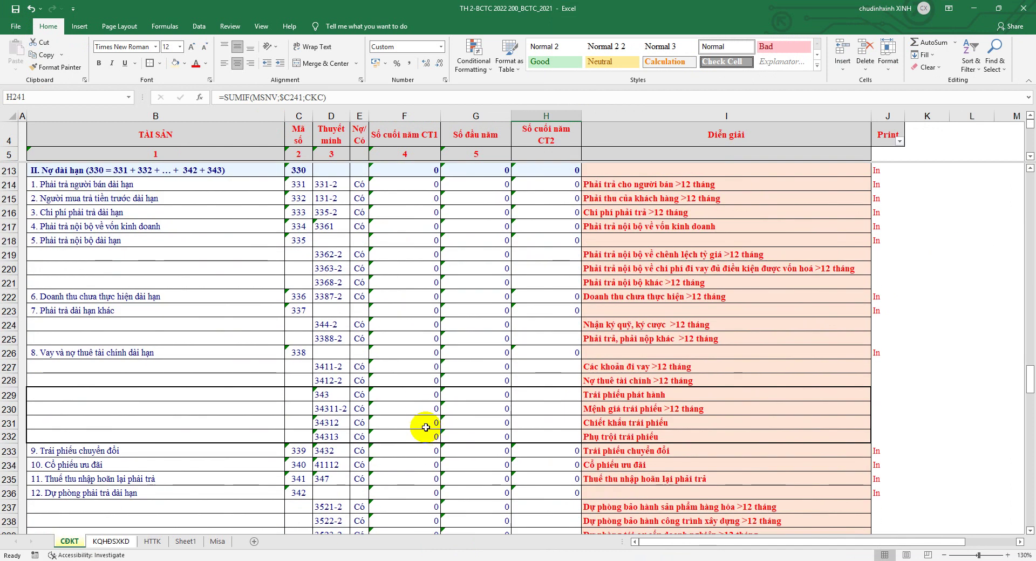
pyautogui.scroll(-2, 428, 422)
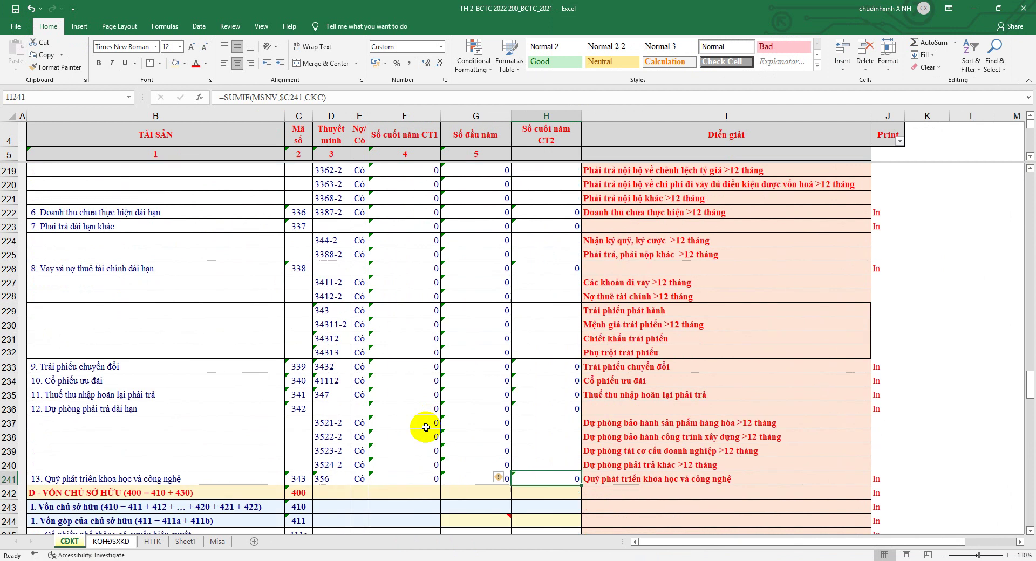
pyautogui.scroll(-1, 428, 423)
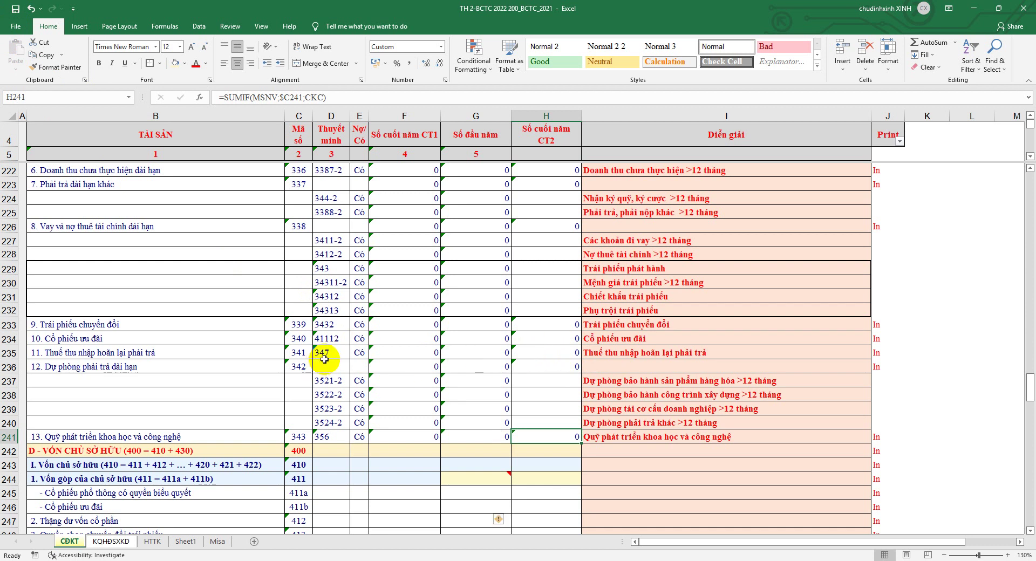
pyautogui.scroll(4, 321, 356)
pyautogui.click(153, 541)
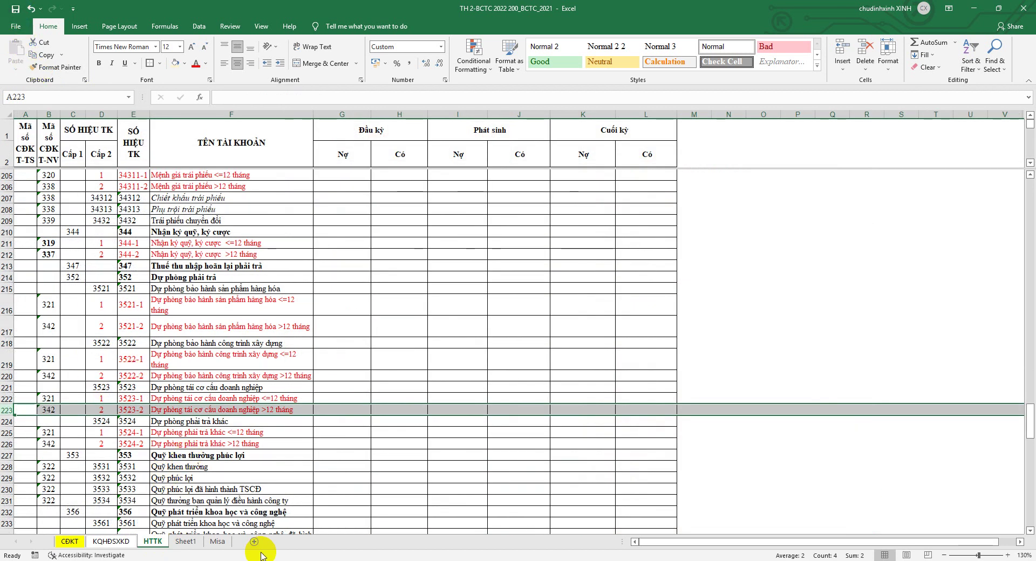
pyautogui.hotkey('alt', 'Tab')
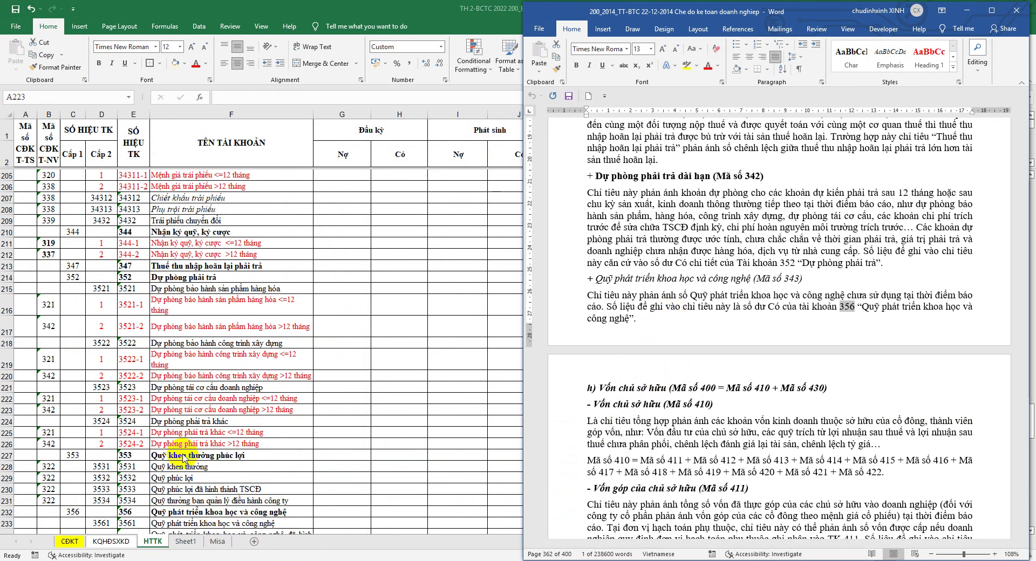
pyautogui.click(69, 542)
pyautogui.click(69, 541)
pyautogui.scroll(-3, 251, 414)
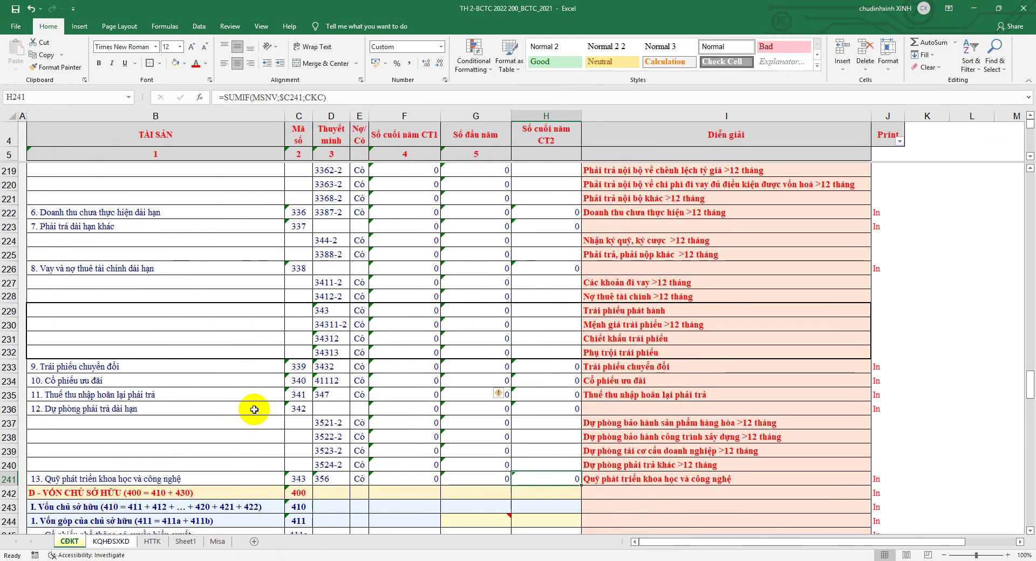
pyautogui.scroll(-2, 255, 410)
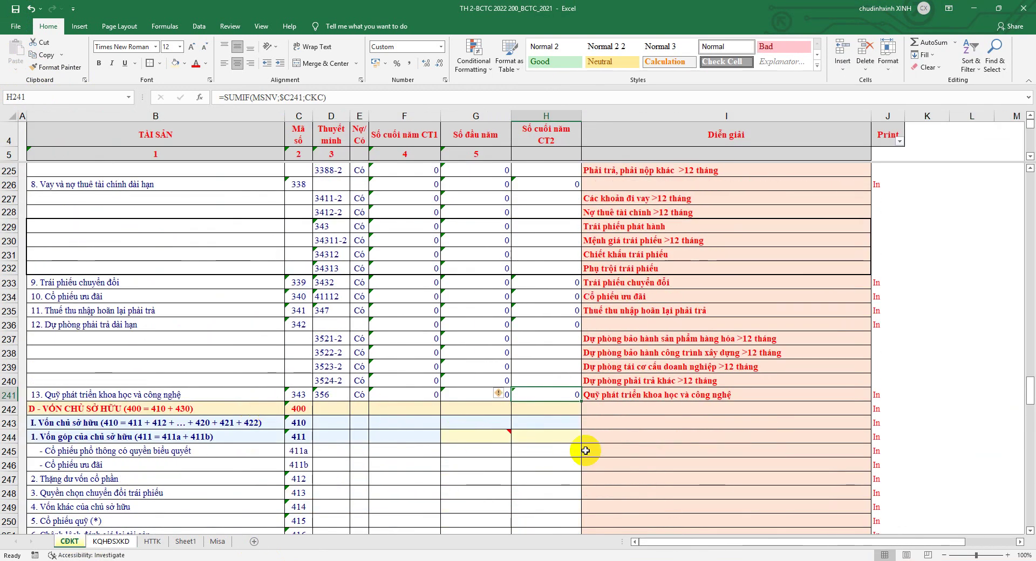